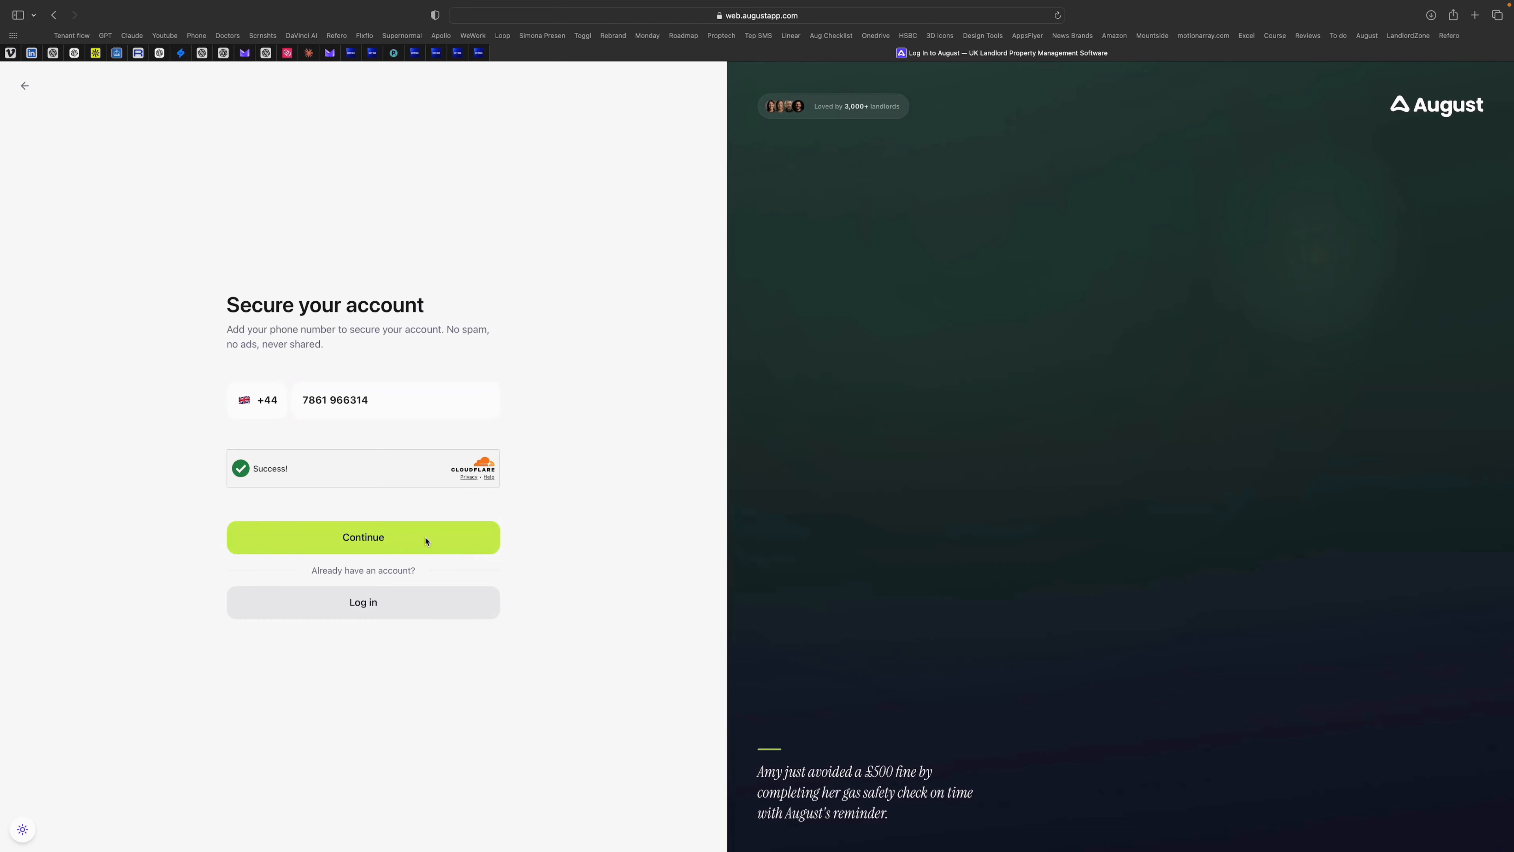
Step: Verify the phone number with the code and choose to create a landlord account
left_click(363, 536)
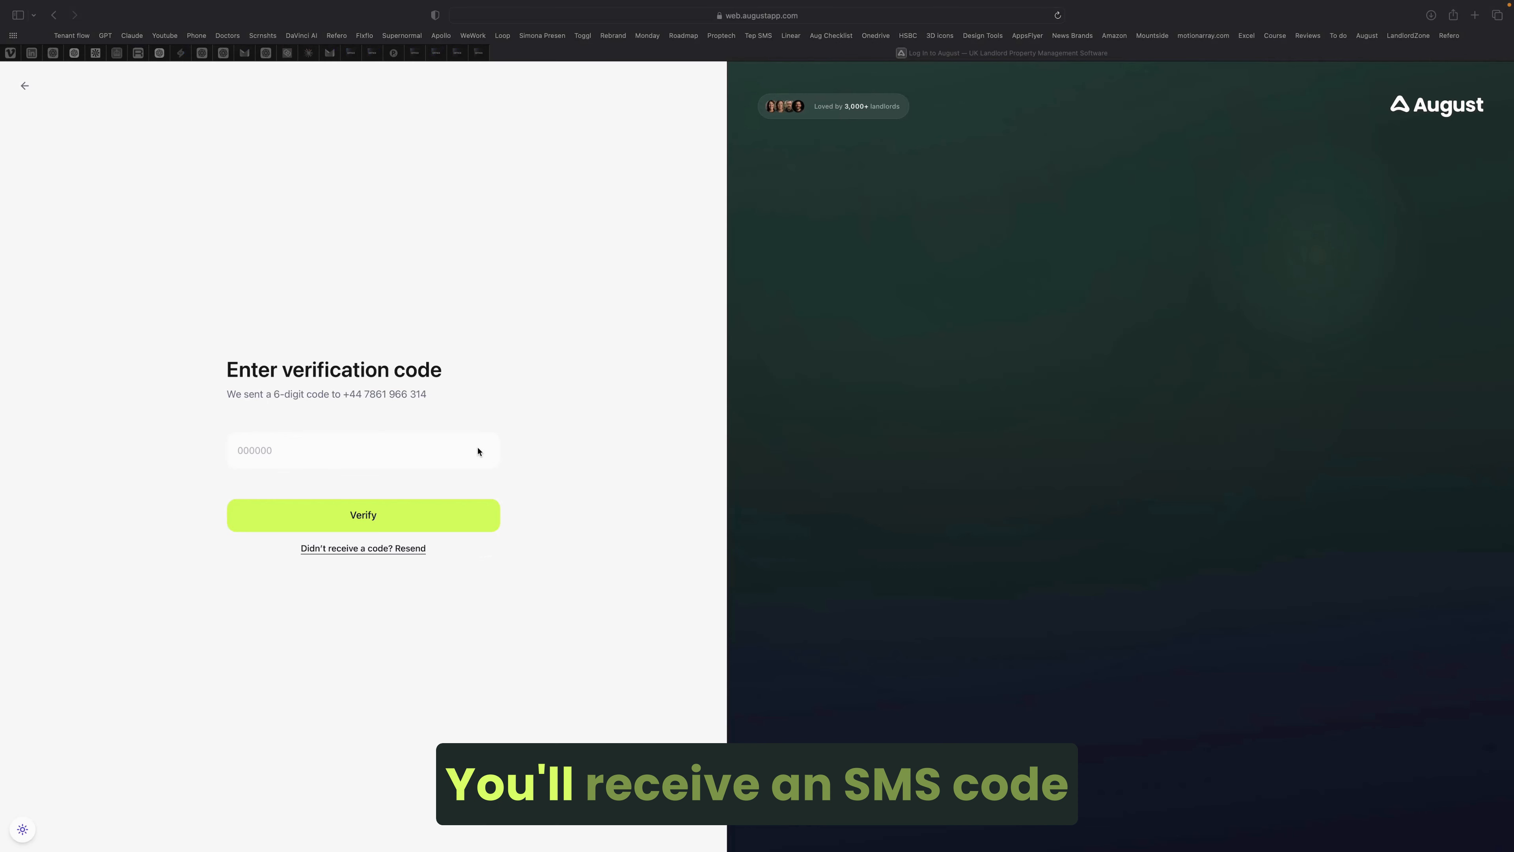
left_click(476, 511)
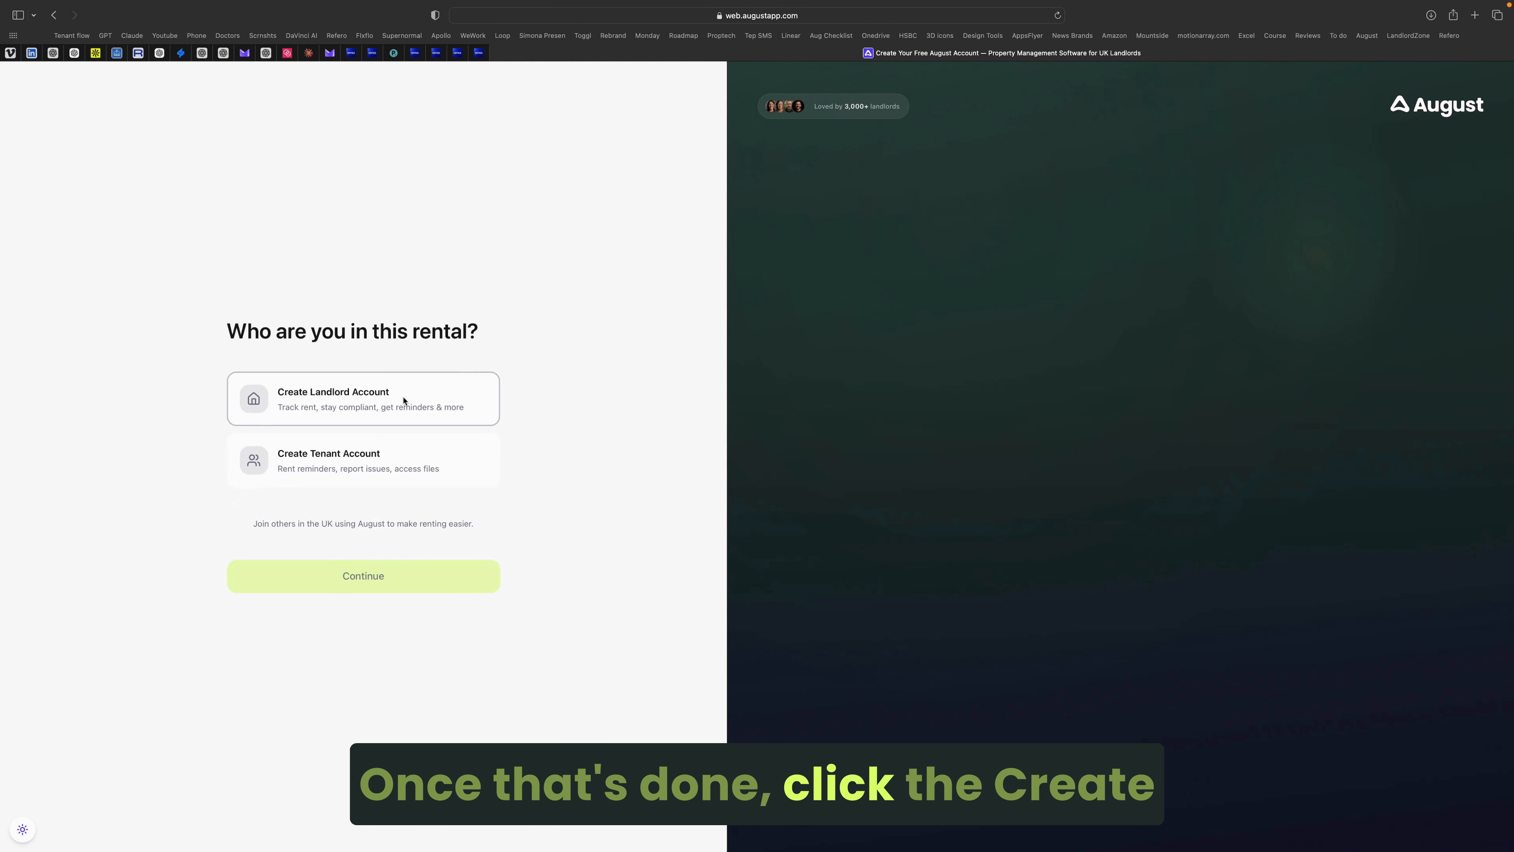
left_click(403, 398)
left_click(422, 572)
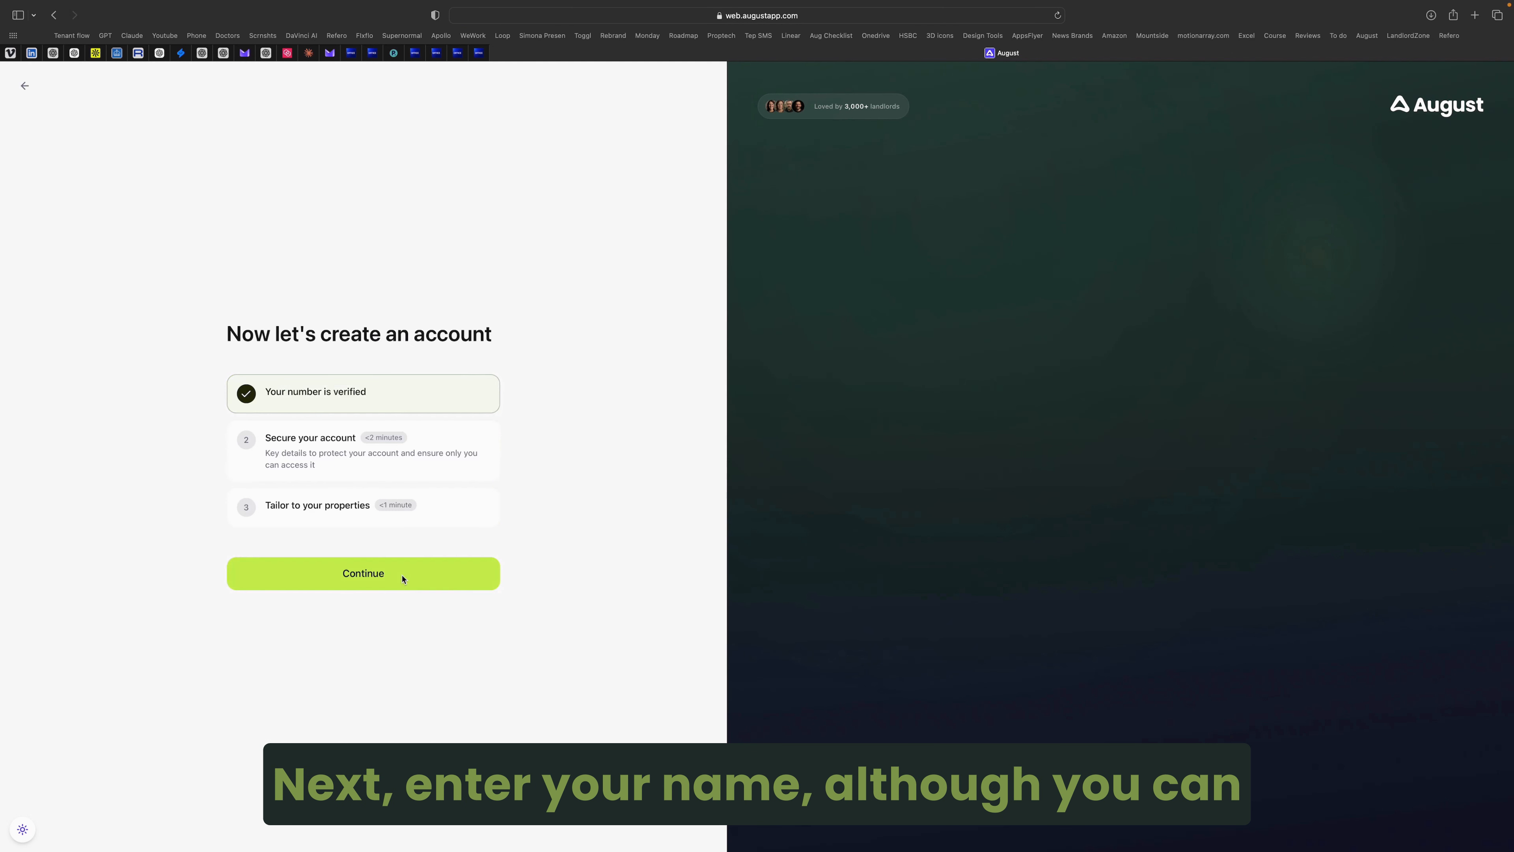
left_click(403, 579)
Step: Enter the landlord's first and last name and finish sign-up
left_click(418, 460)
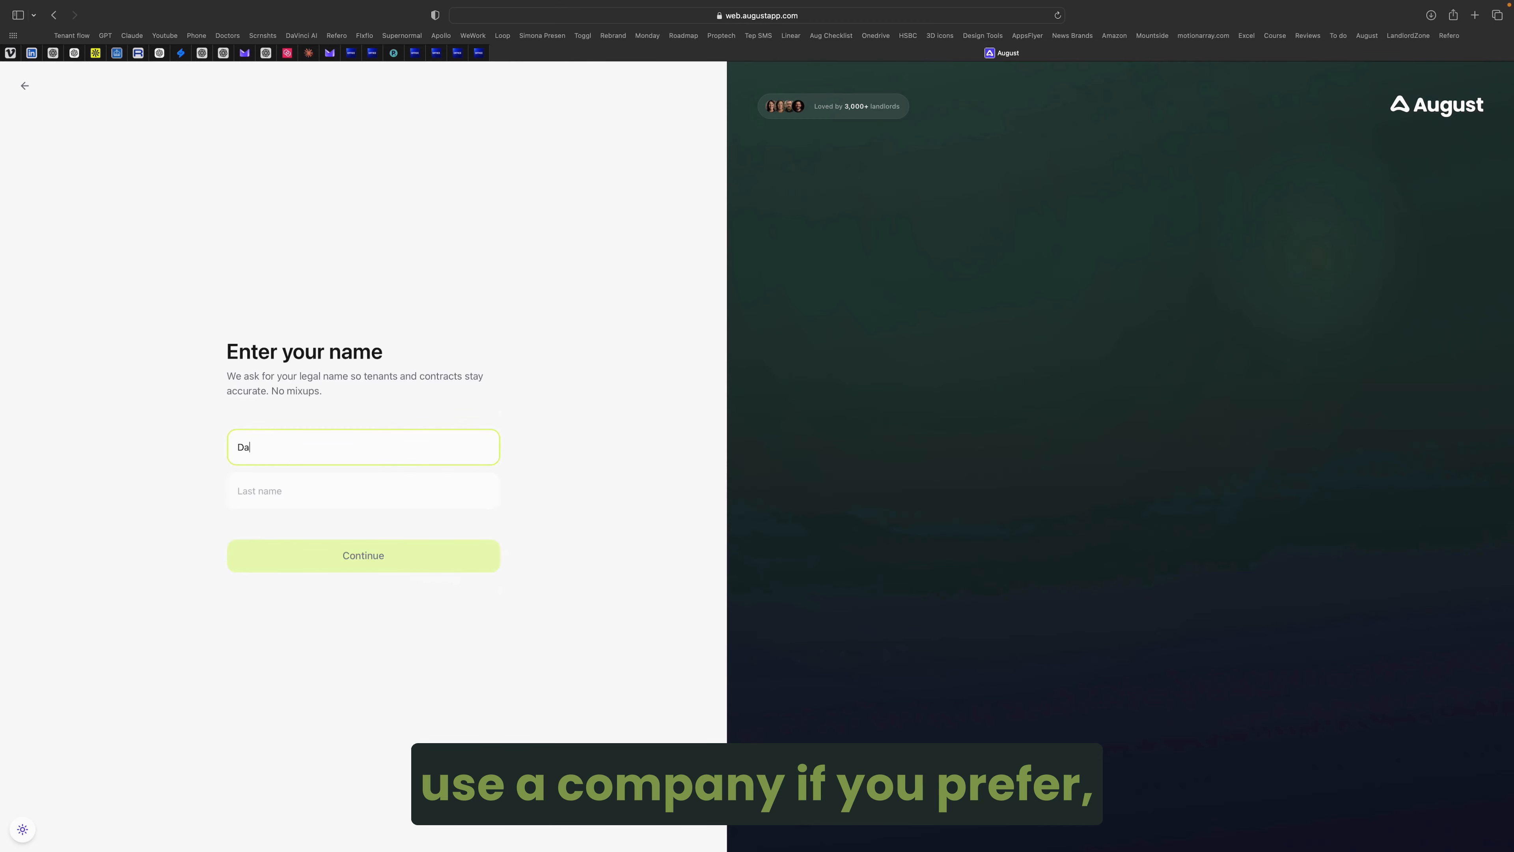
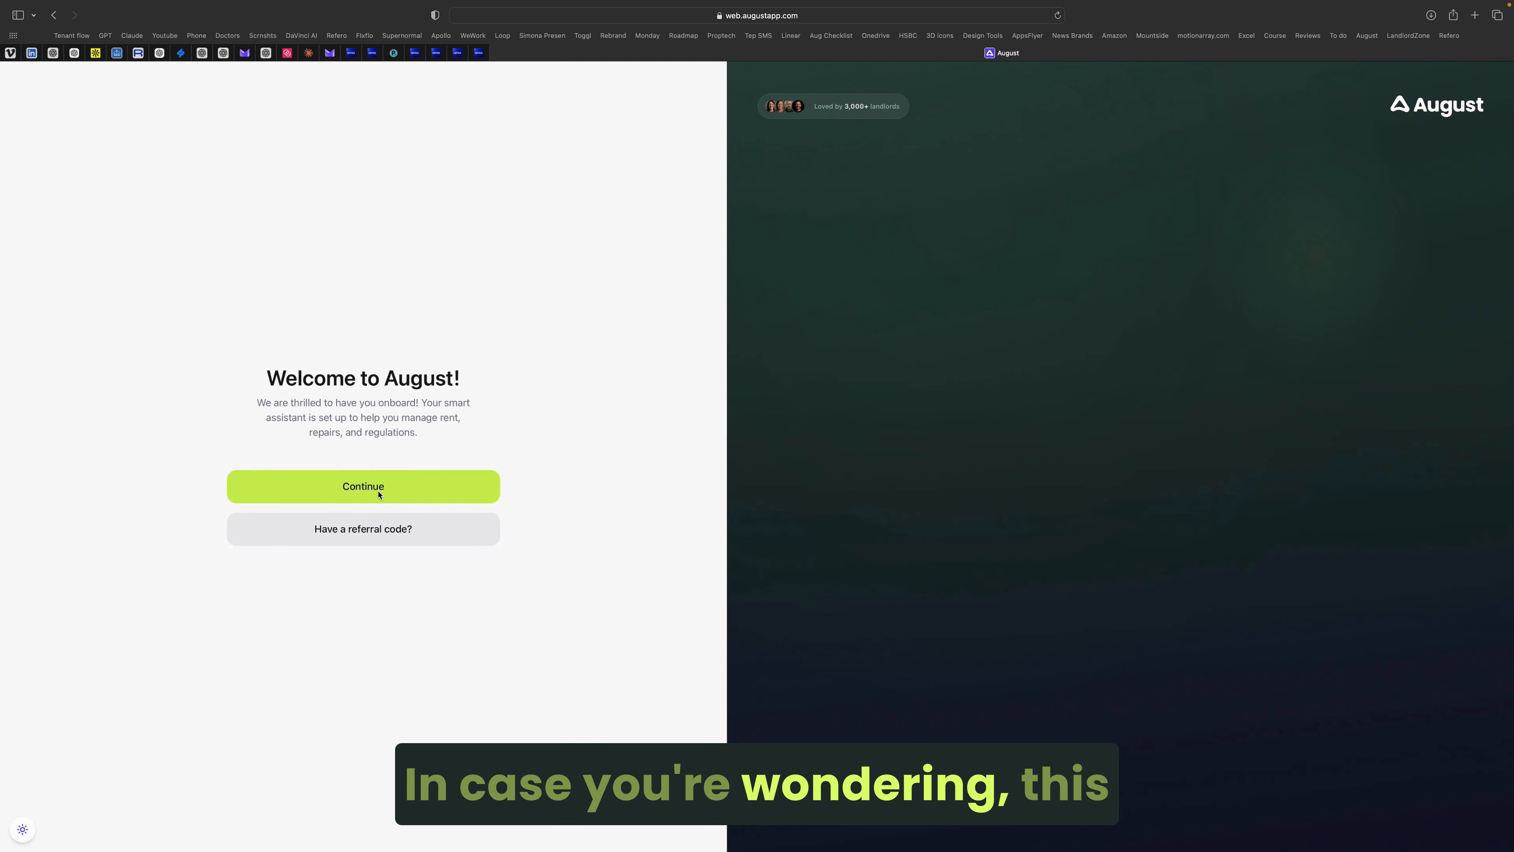
left_click(378, 493)
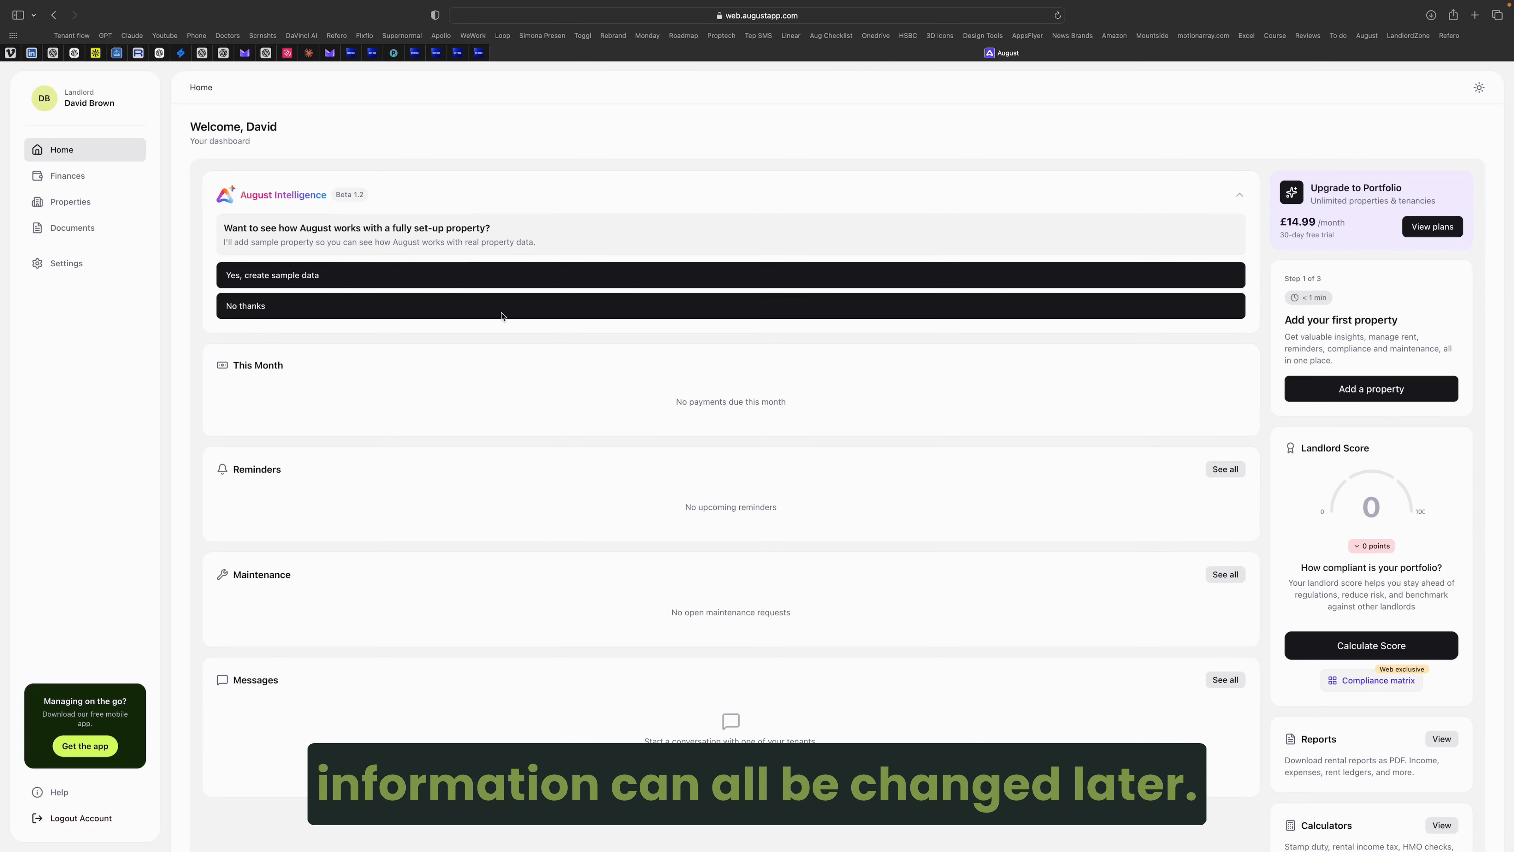
Step: Generate sample data, then open My Sample Property from the Properties list
left_click(468, 279)
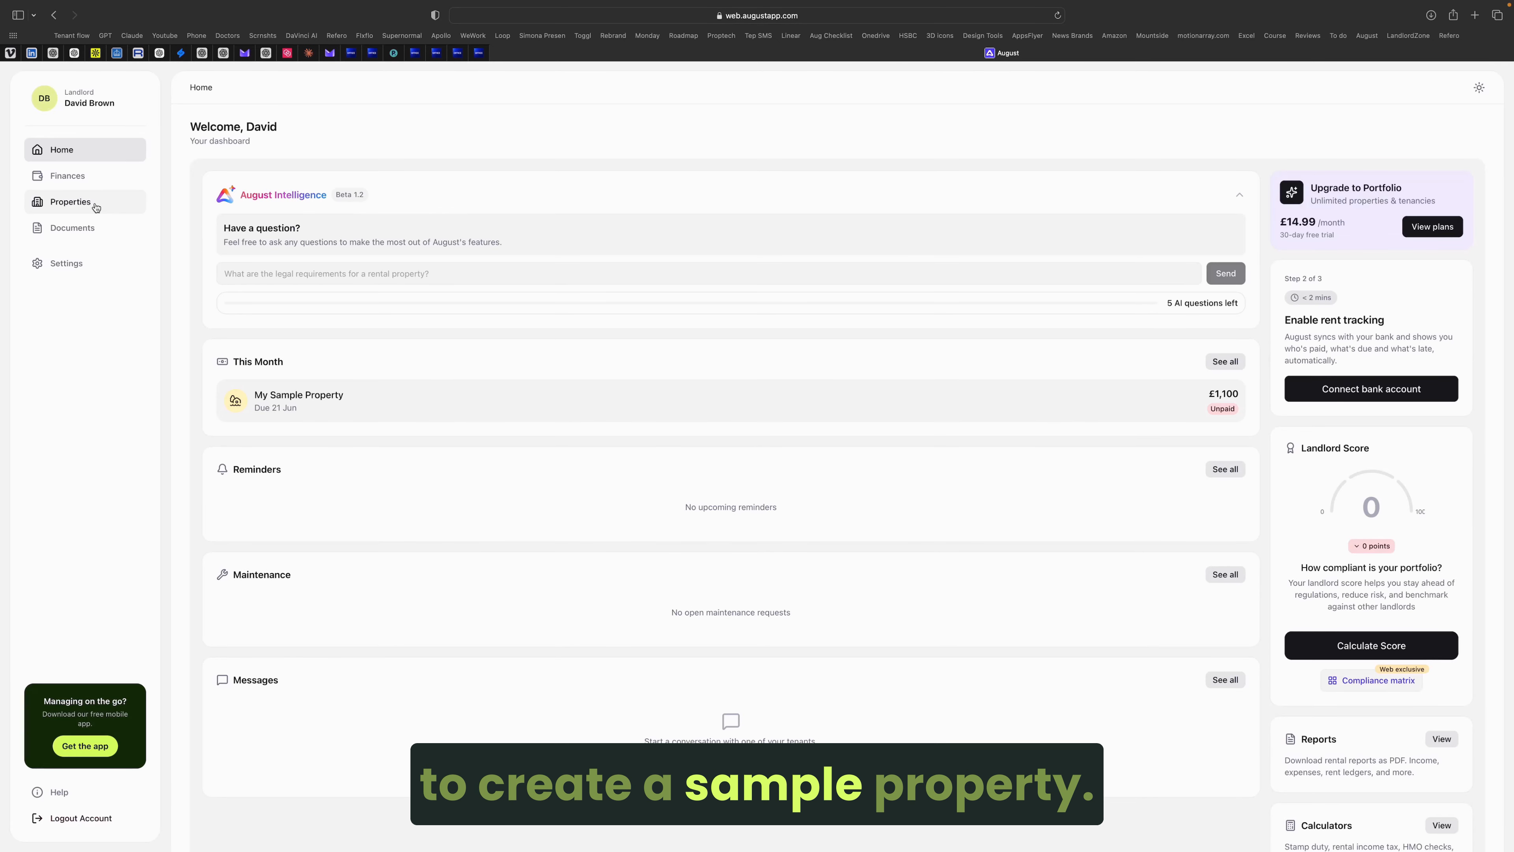
left_click(118, 203)
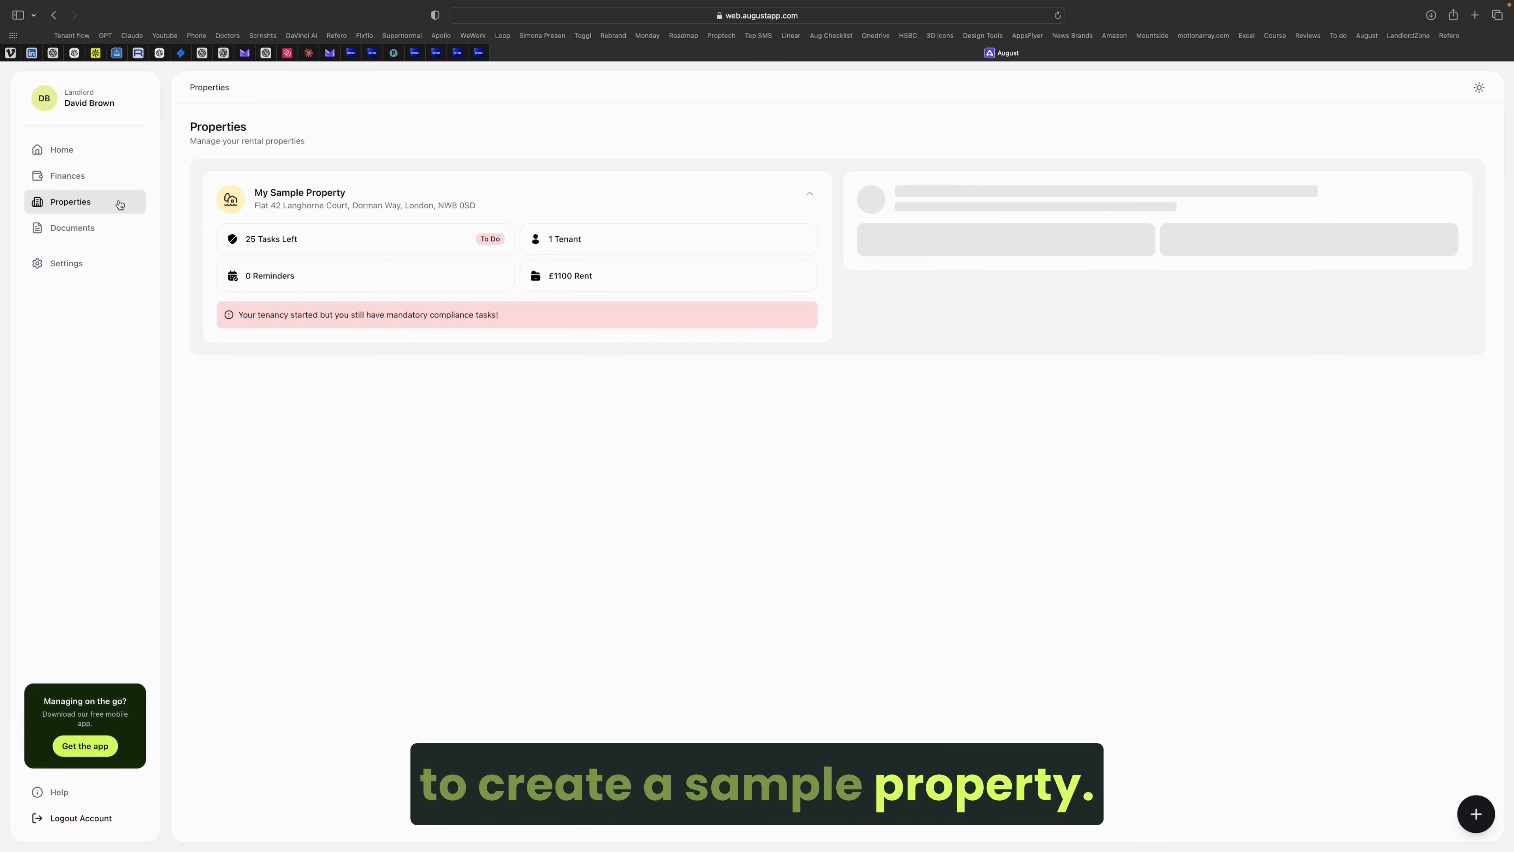
left_click(471, 205)
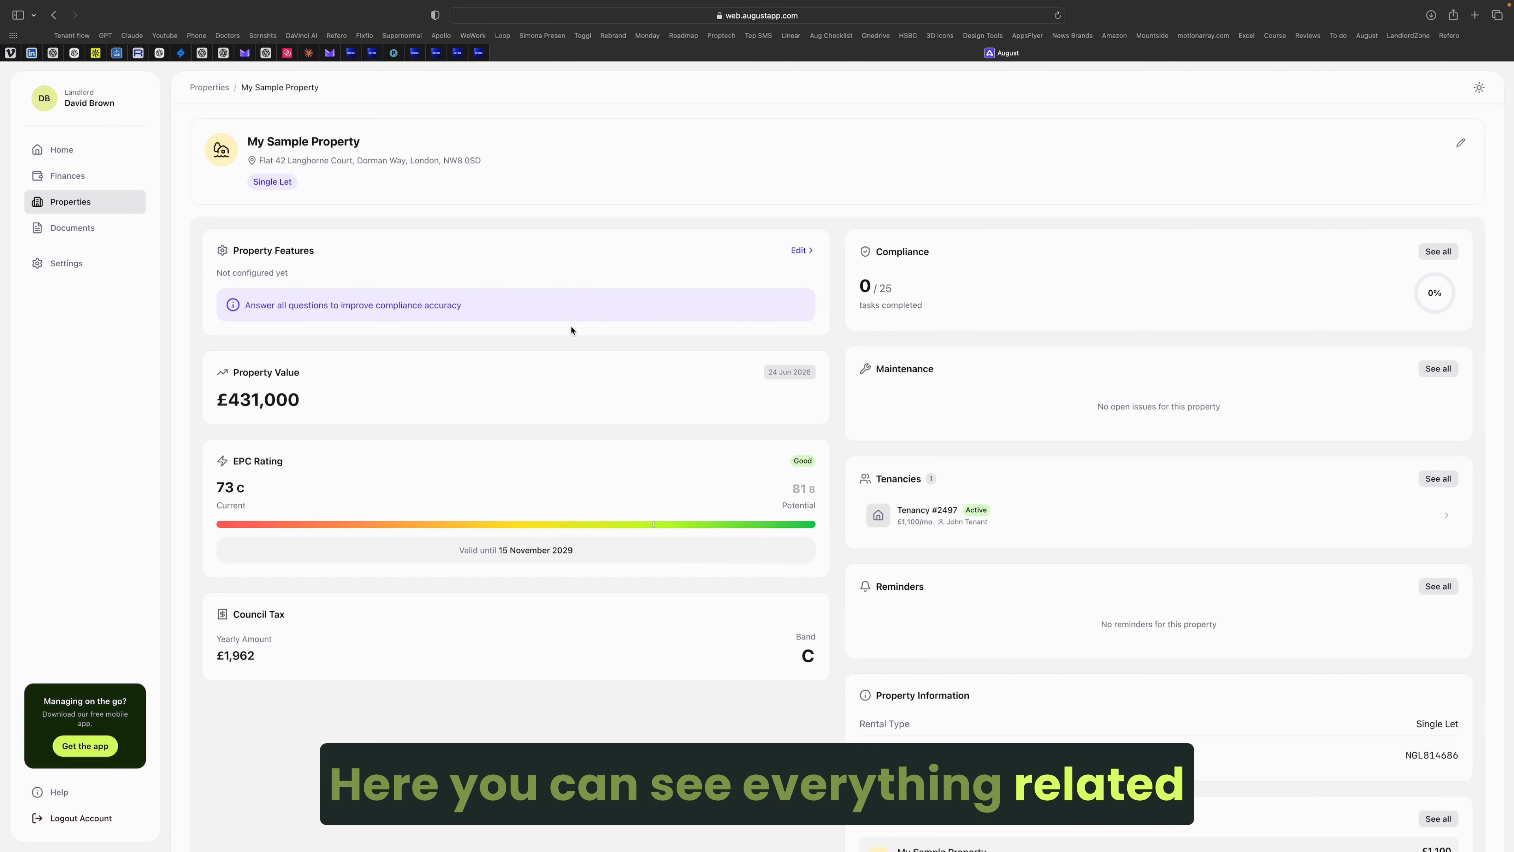
Step: Open Tenancy #2497 and read through its terms
scroll(599, 379, "down", 1)
scroll(652, 365, "up", 1)
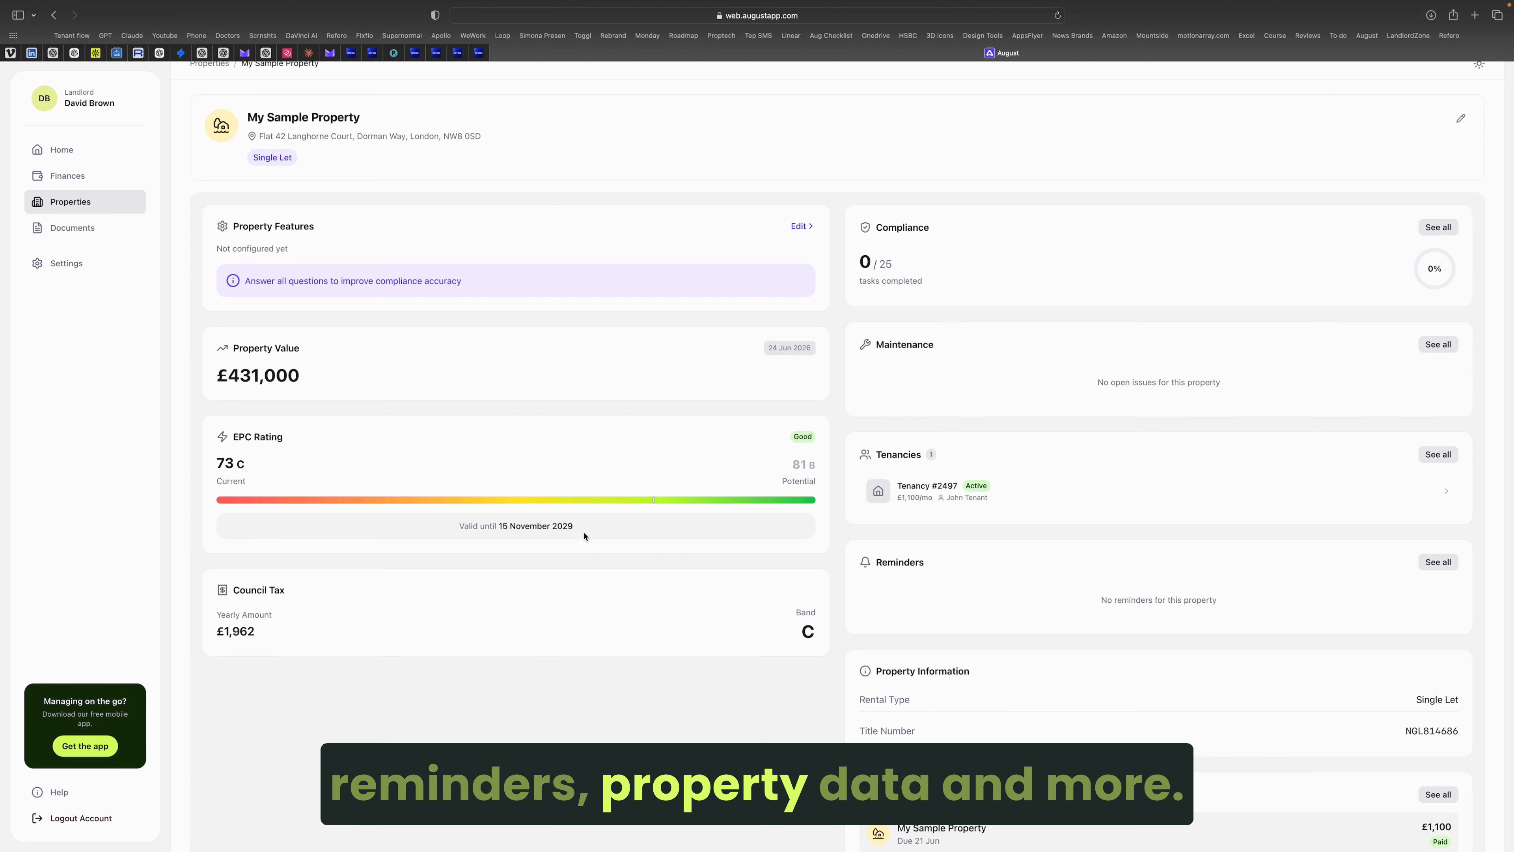
scroll(988, 466, "down", 1)
left_click(988, 467)
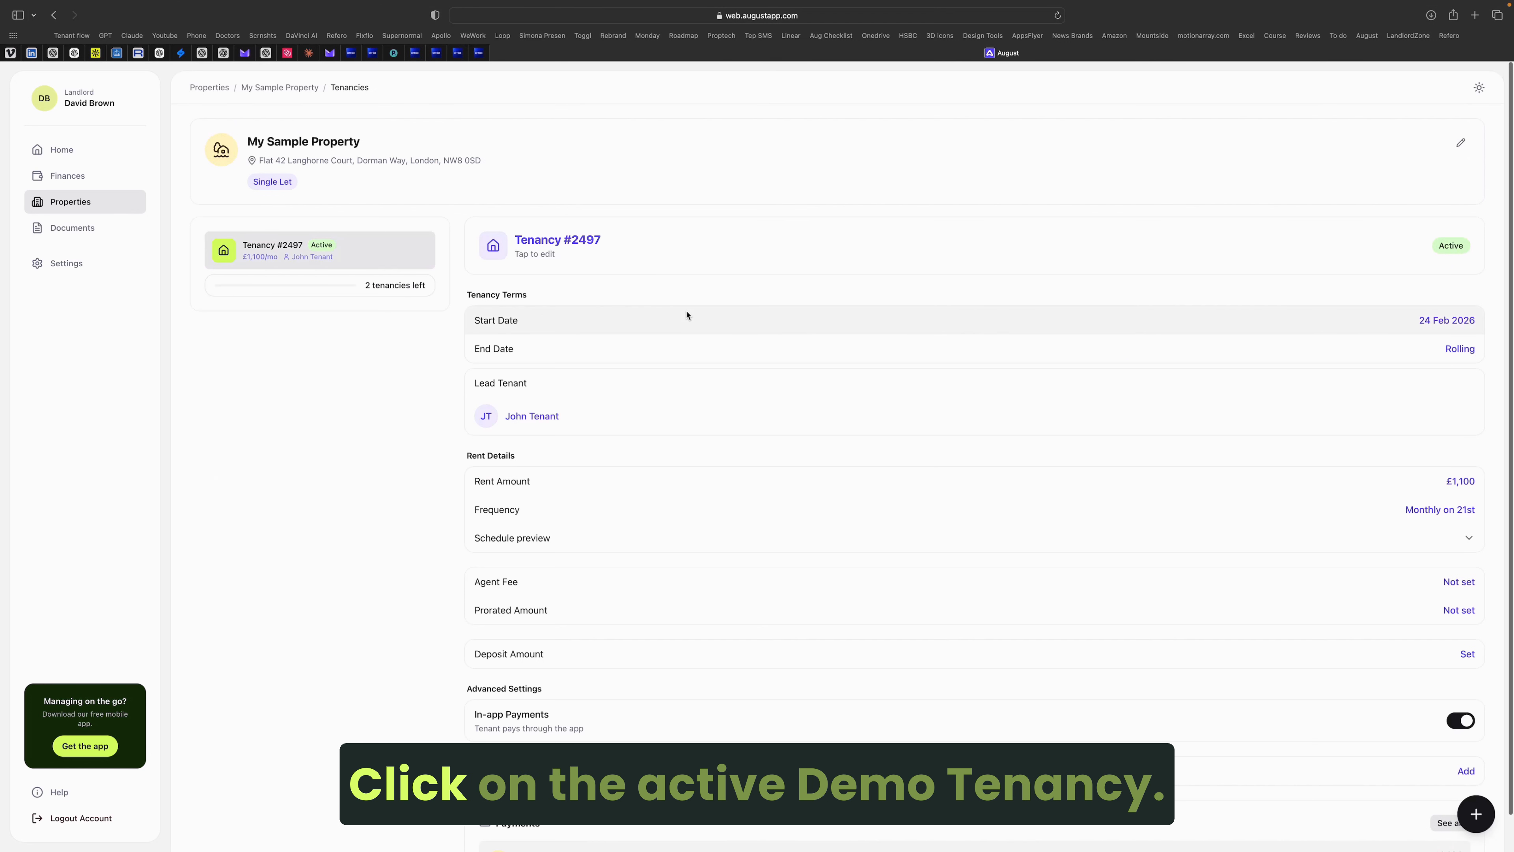
scroll(687, 314, "down", 5)
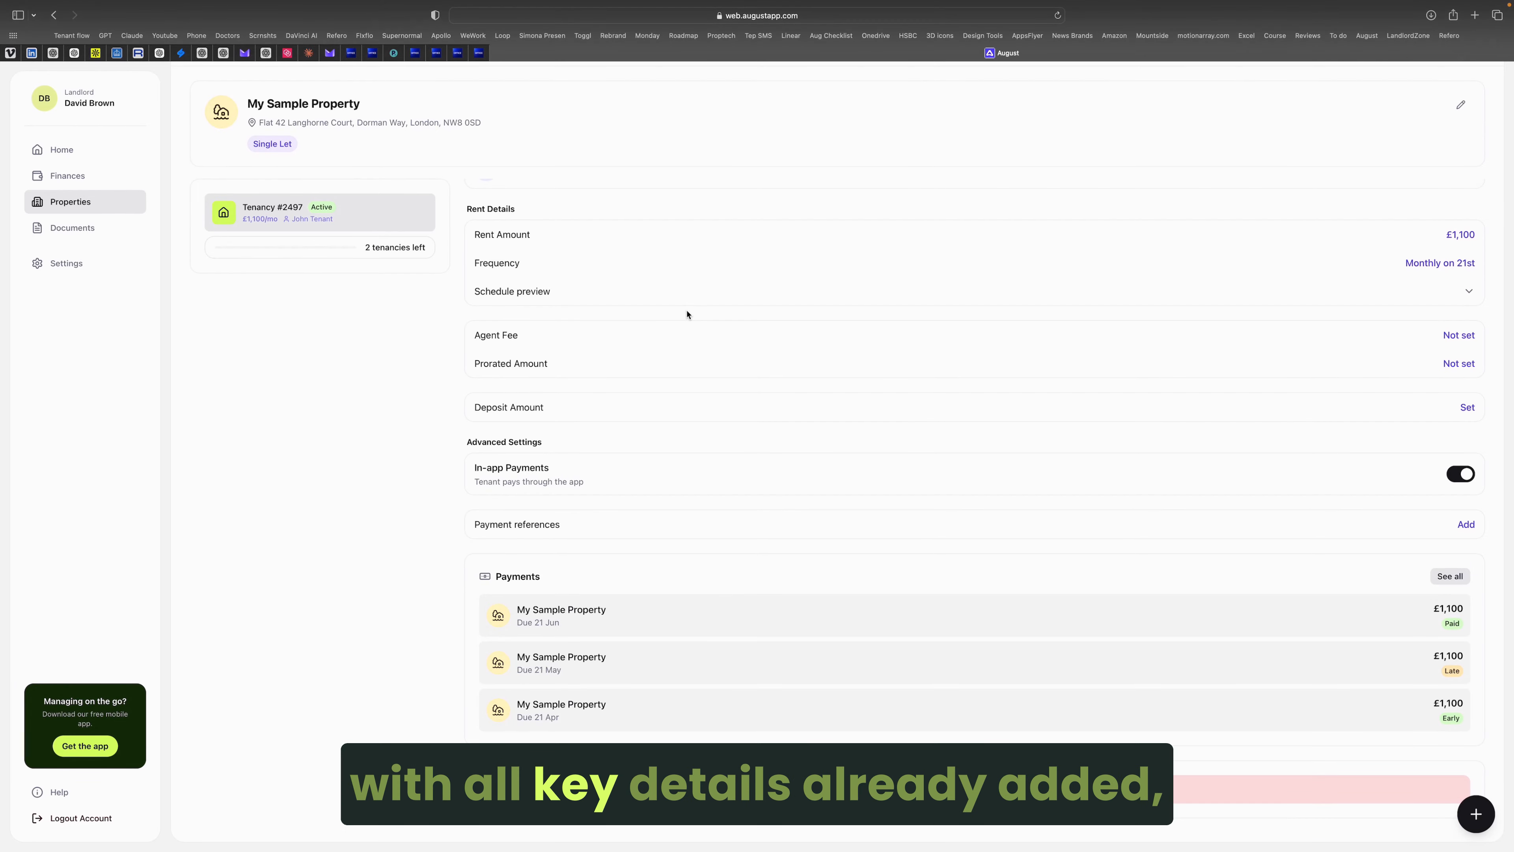
scroll(687, 314, "up", 5)
scroll(375, 152, "up", 2)
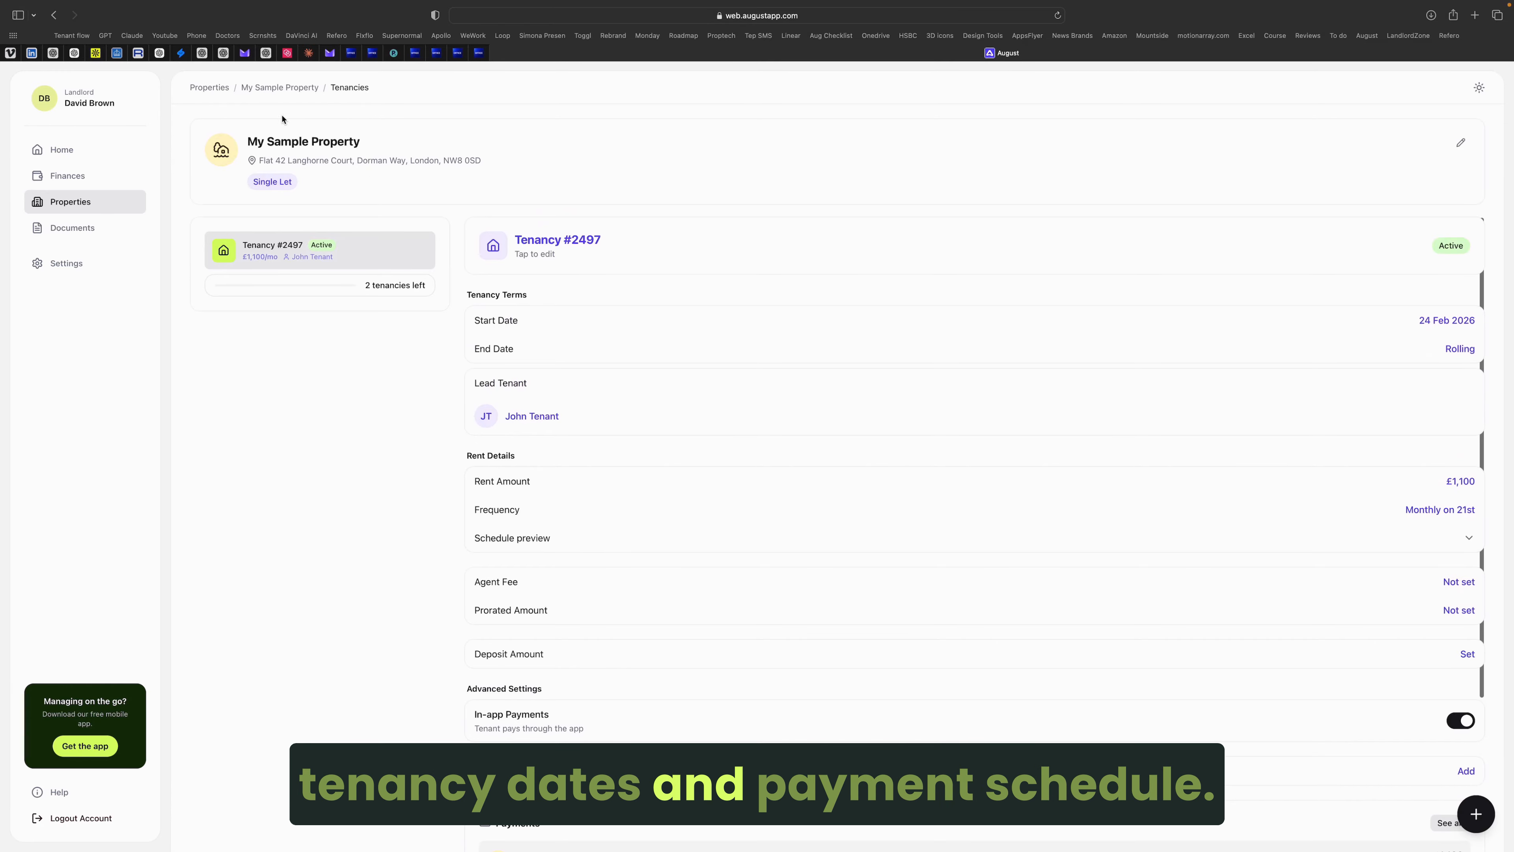
Step: Return to My Sample Property and list all its rent payments
left_click(277, 88)
scroll(1441, 646, "down", 3)
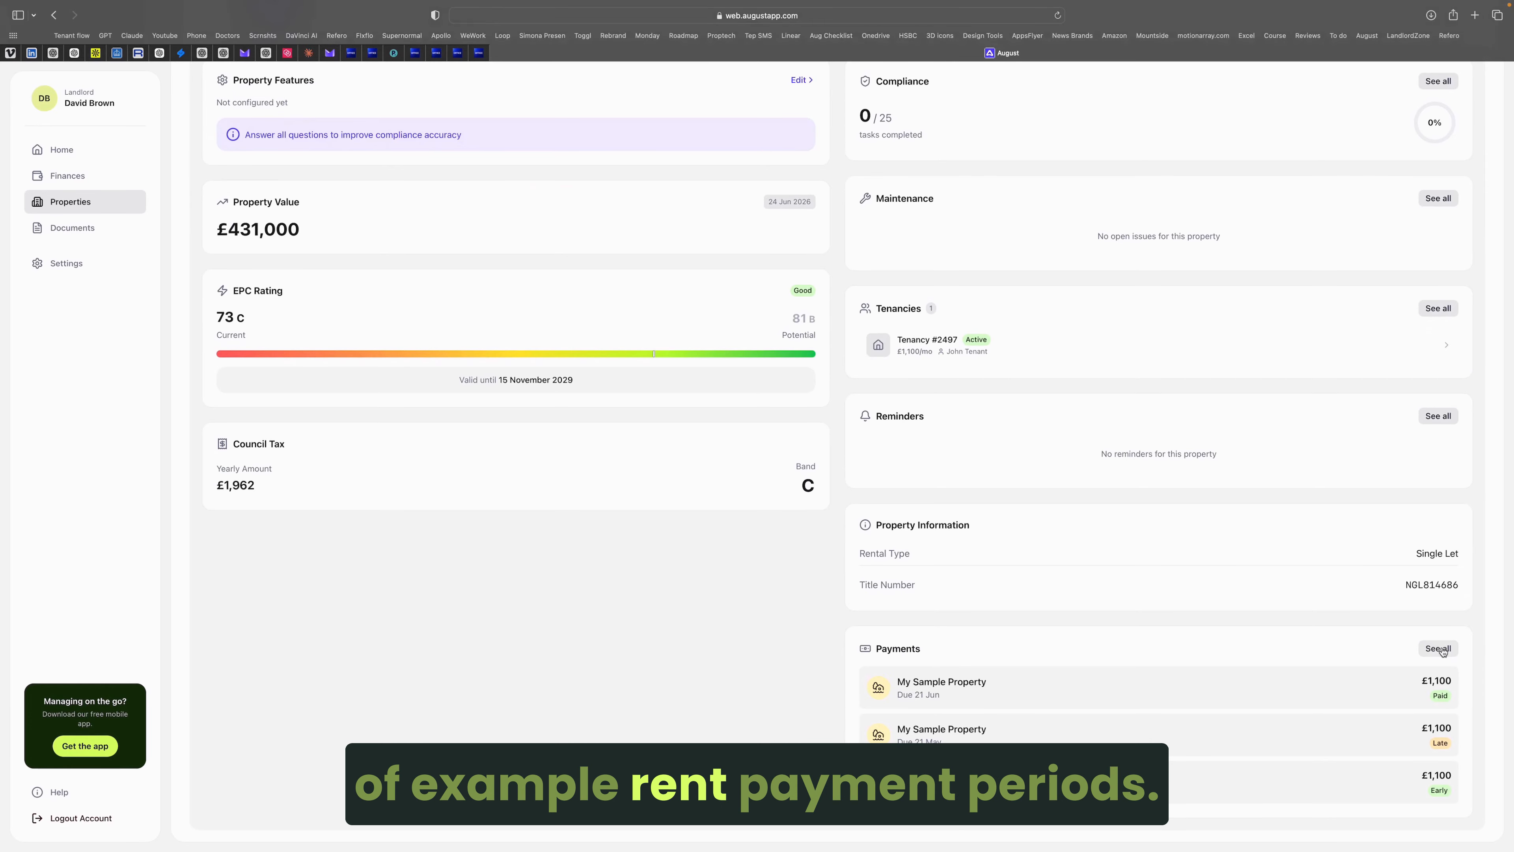
left_click(1440, 648)
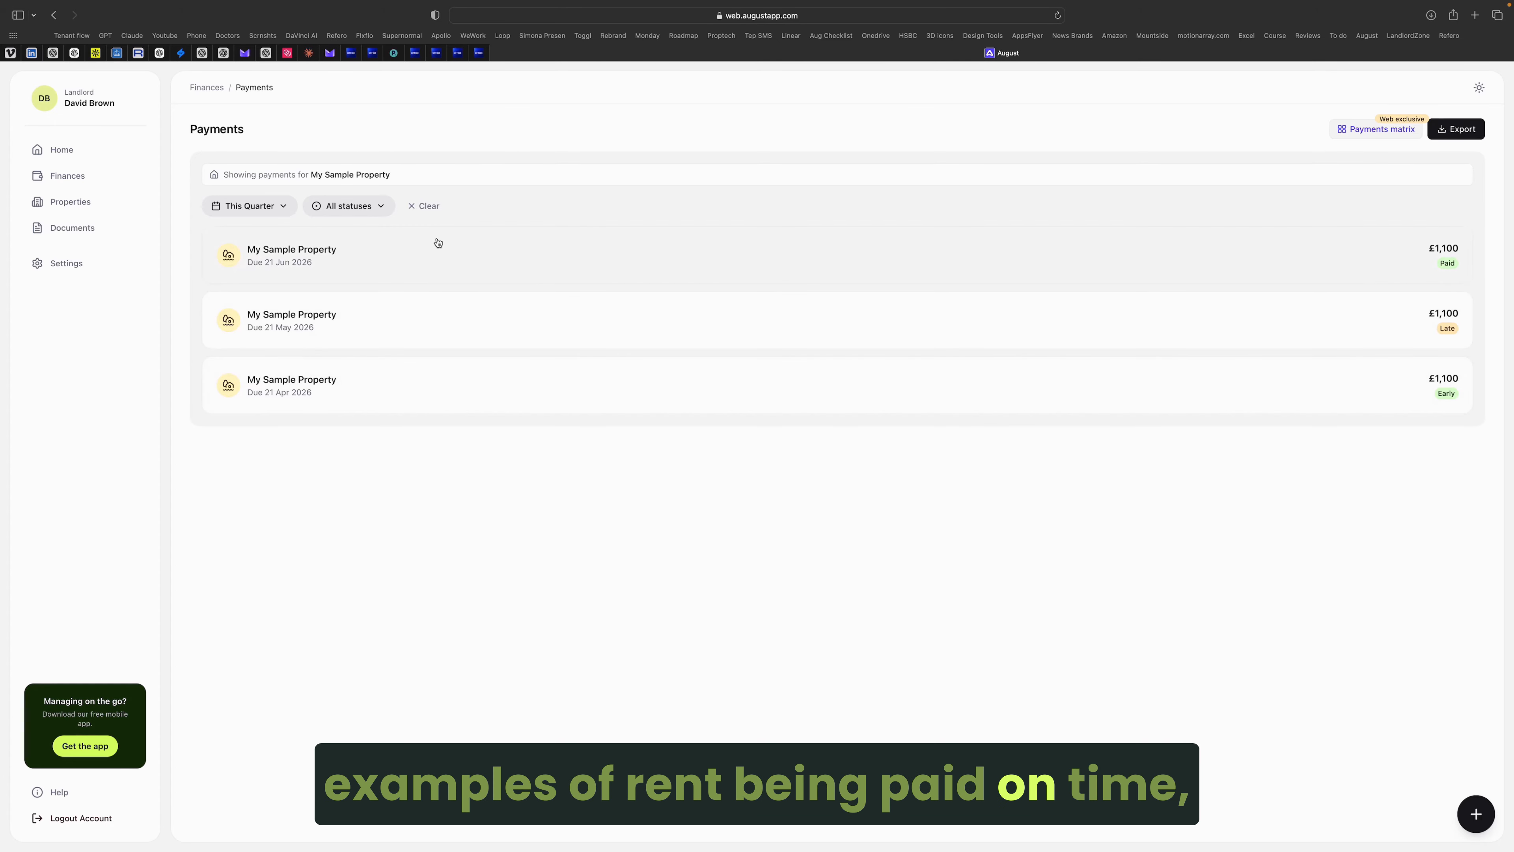
Step: Inspect the late 21 May payment and its edit panel, then go back to Properties
left_click(413, 301)
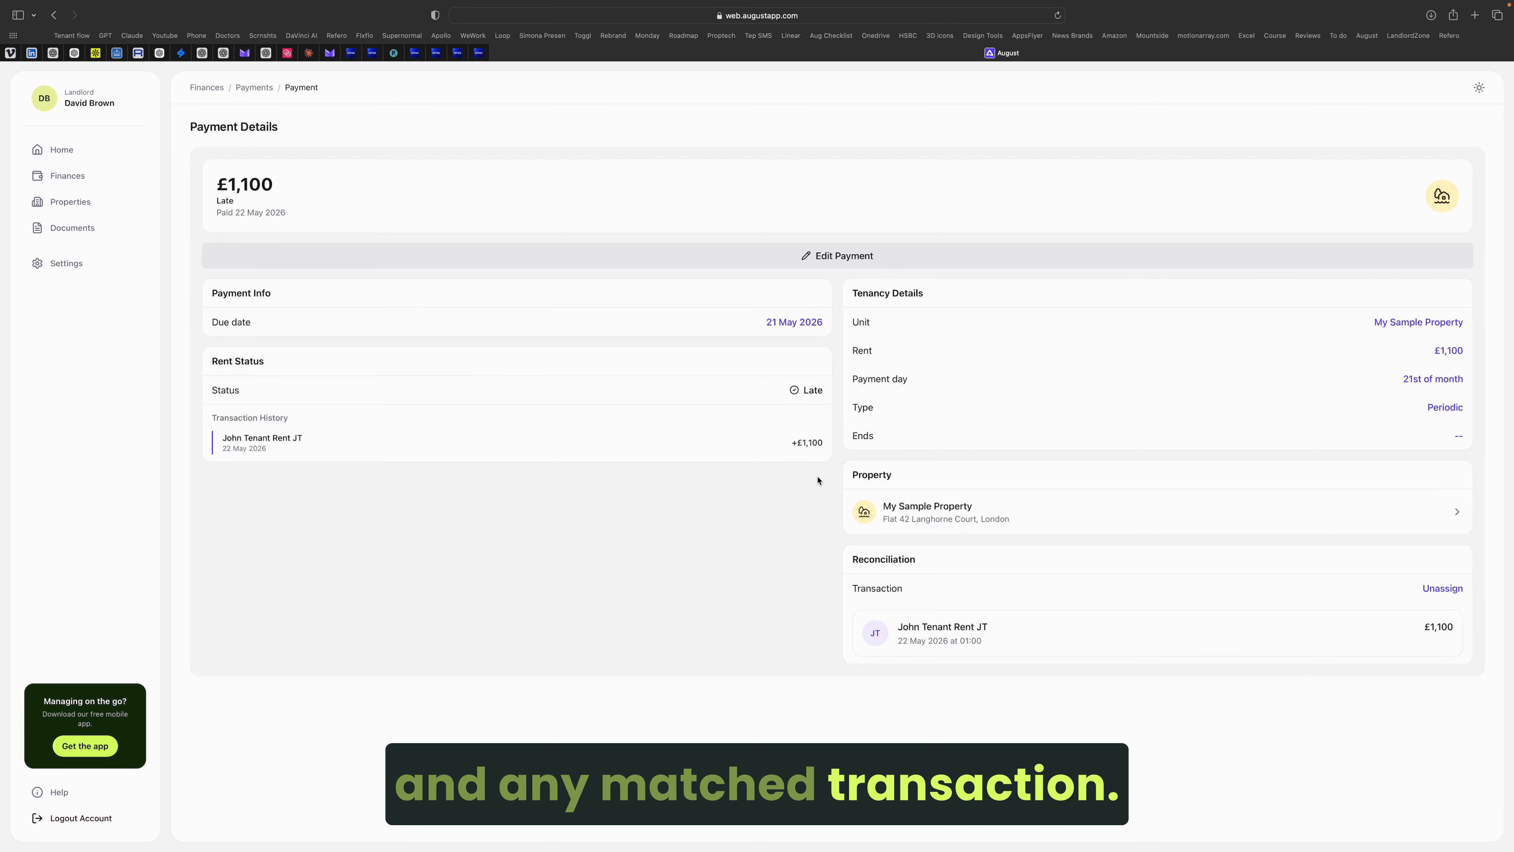
left_click(751, 266)
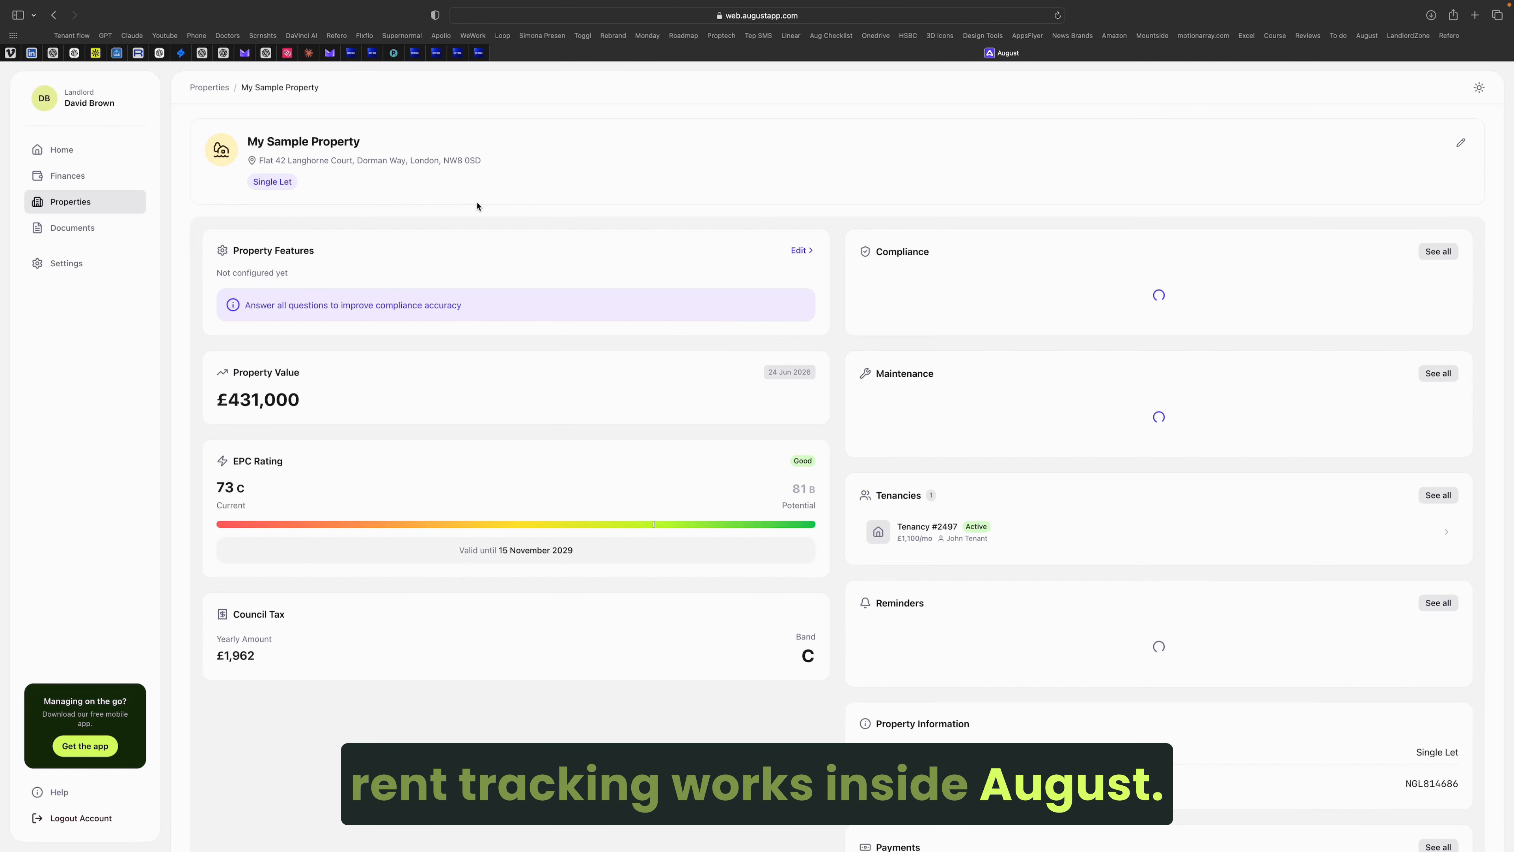
left_click(210, 88)
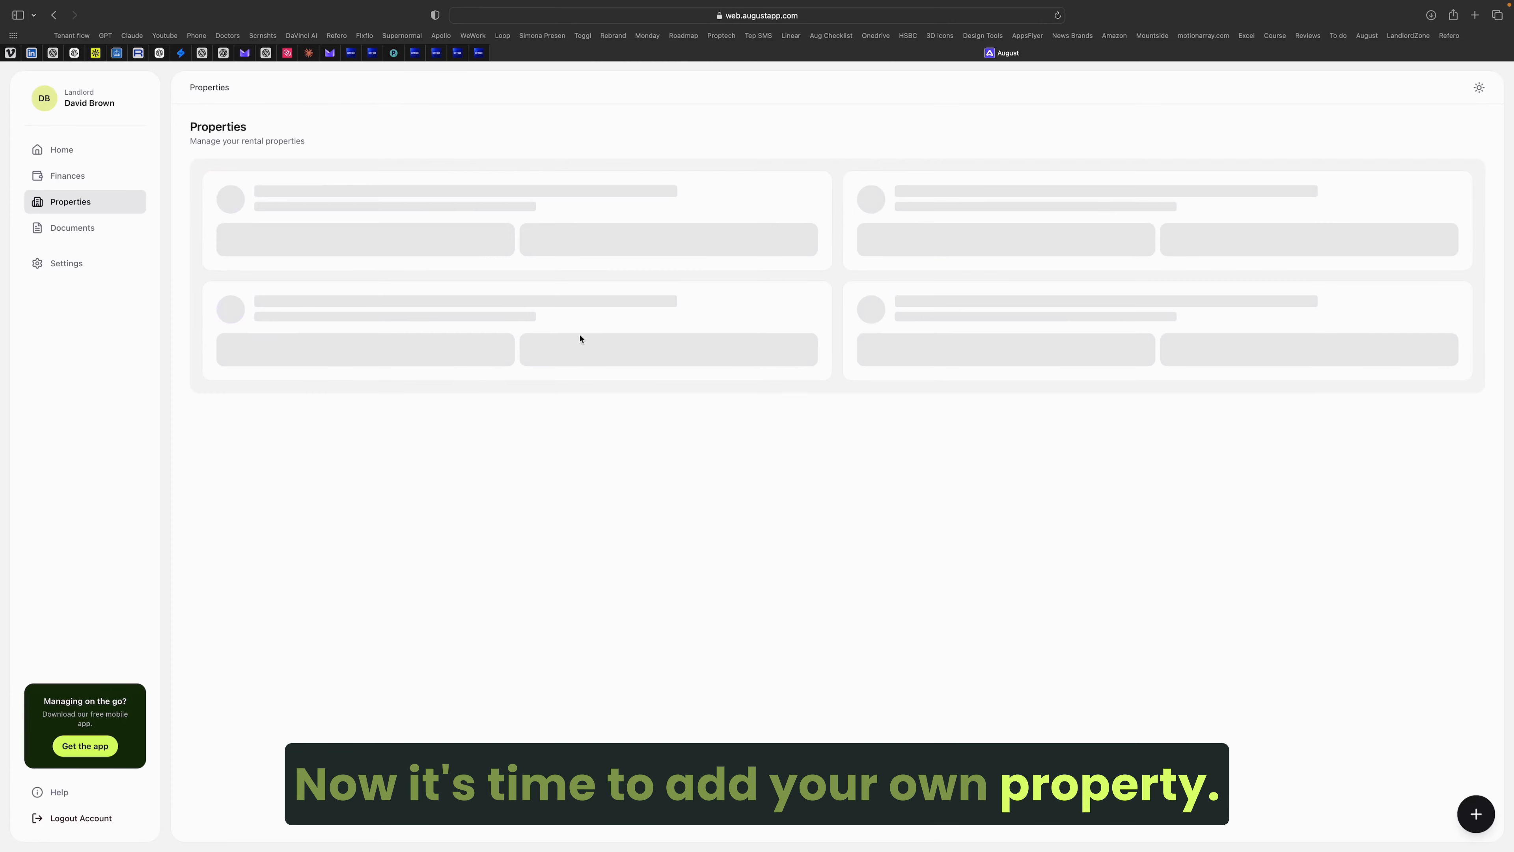
left_click(1476, 814)
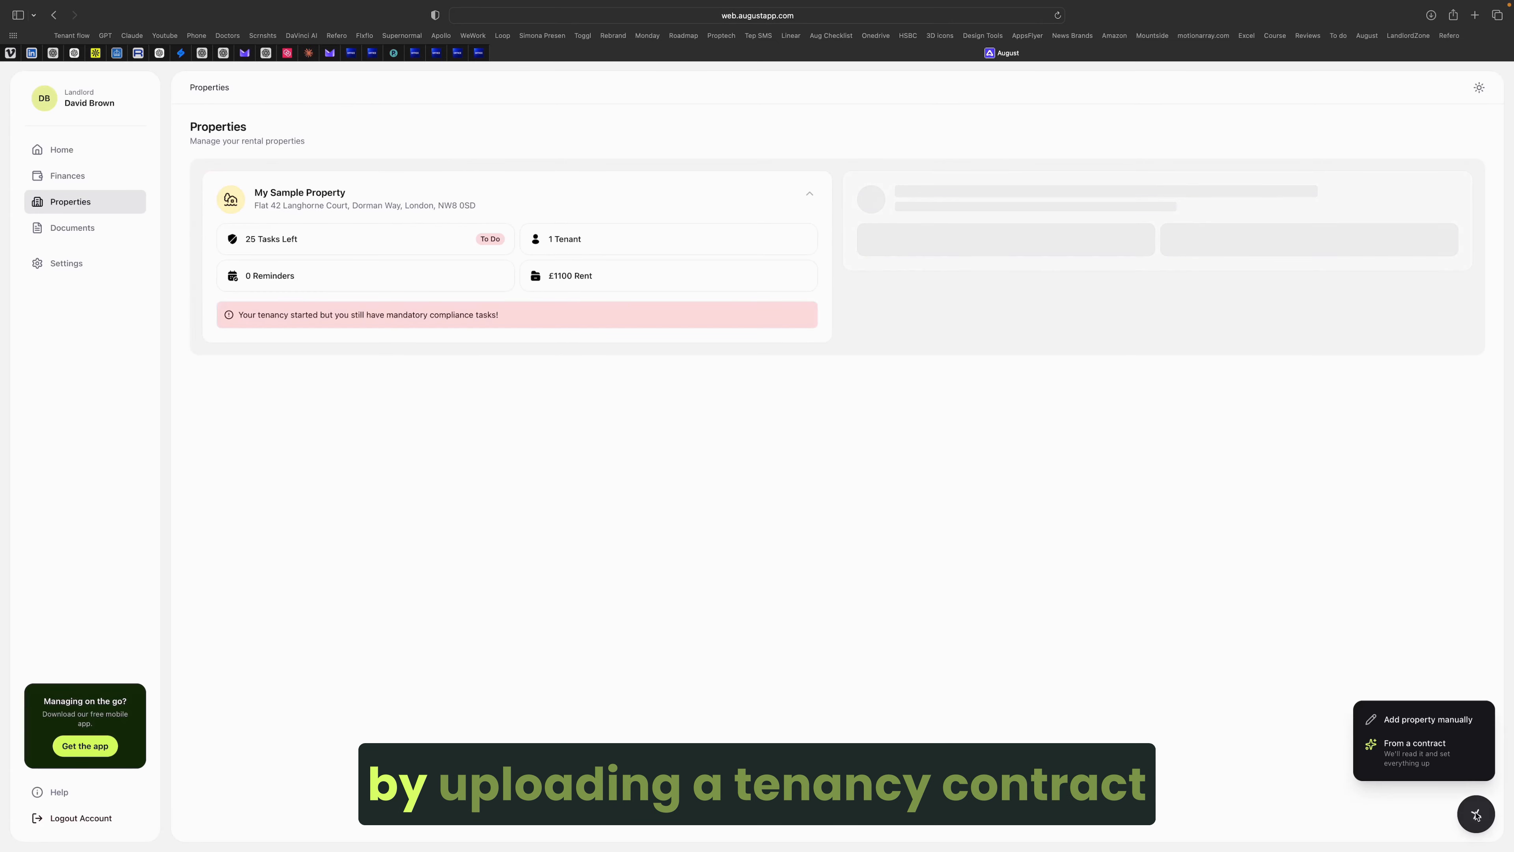
left_click(1424, 717)
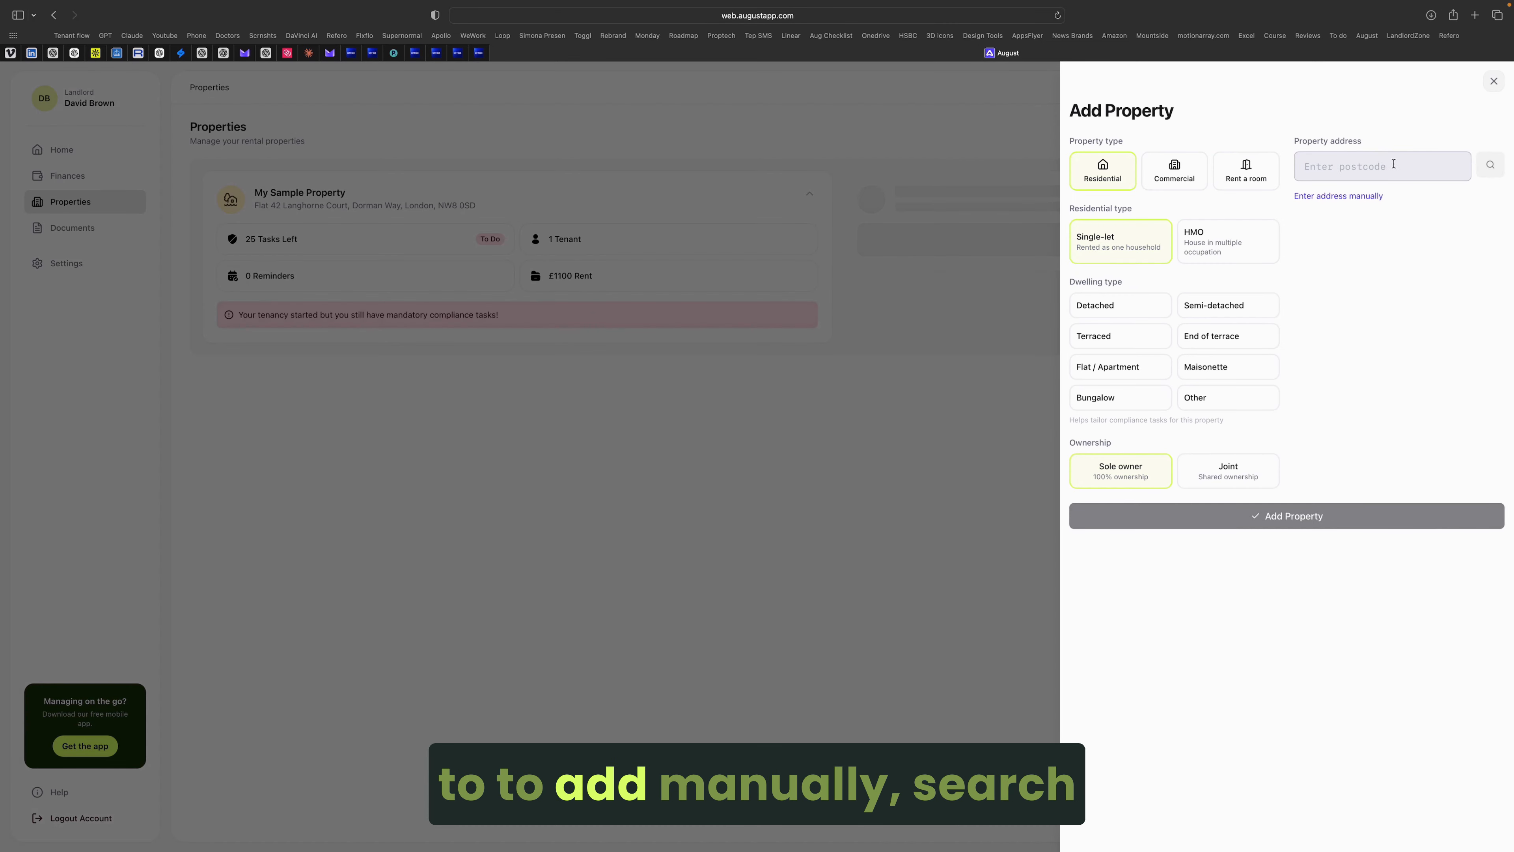
left_click(1382, 167)
type("N1")
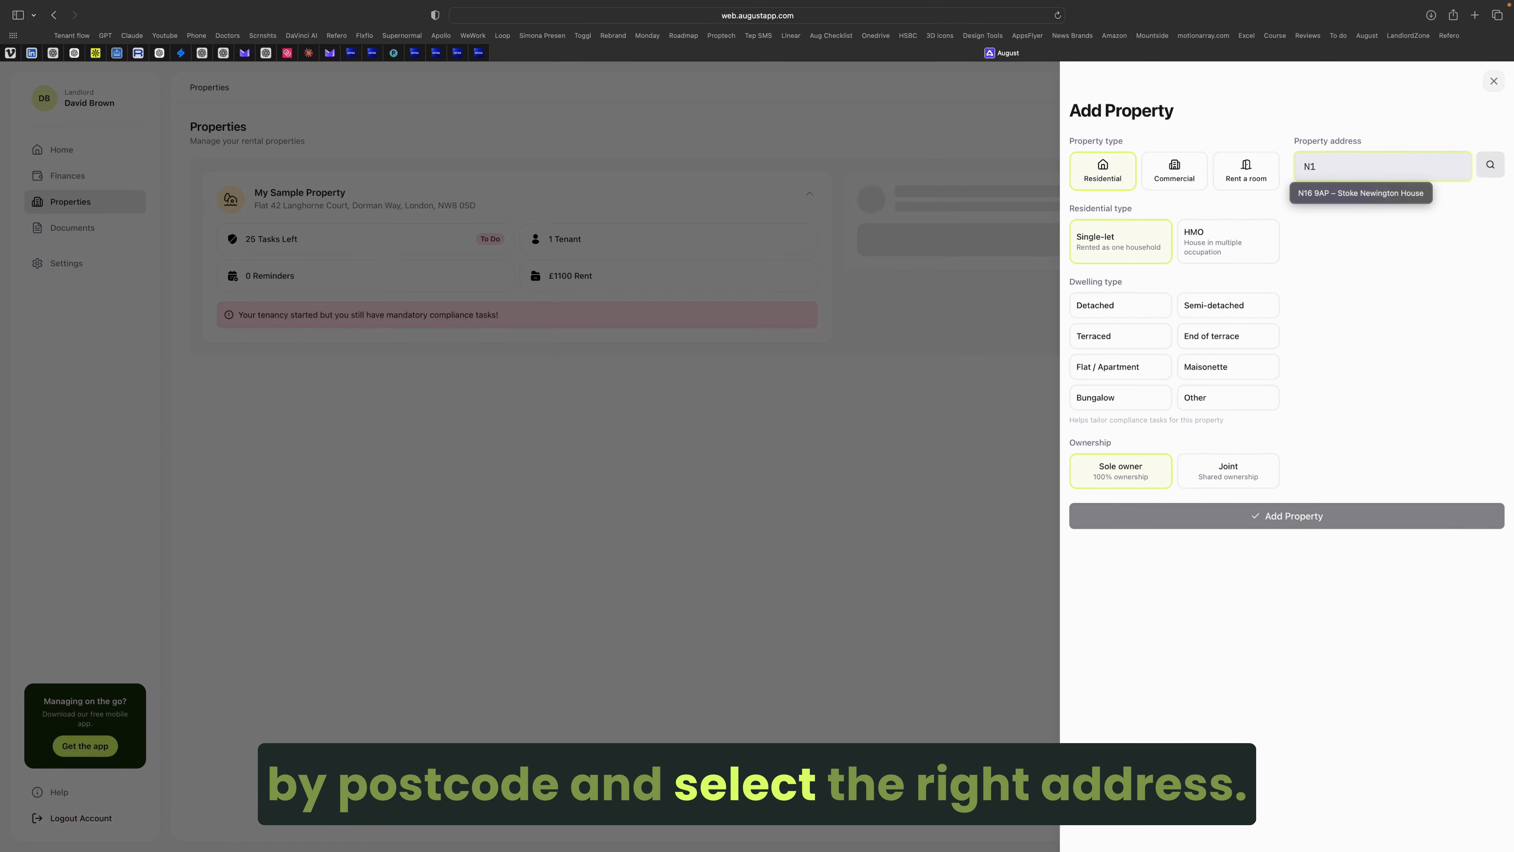
type("6 9AP")
scroll(1361, 246, "down", 4)
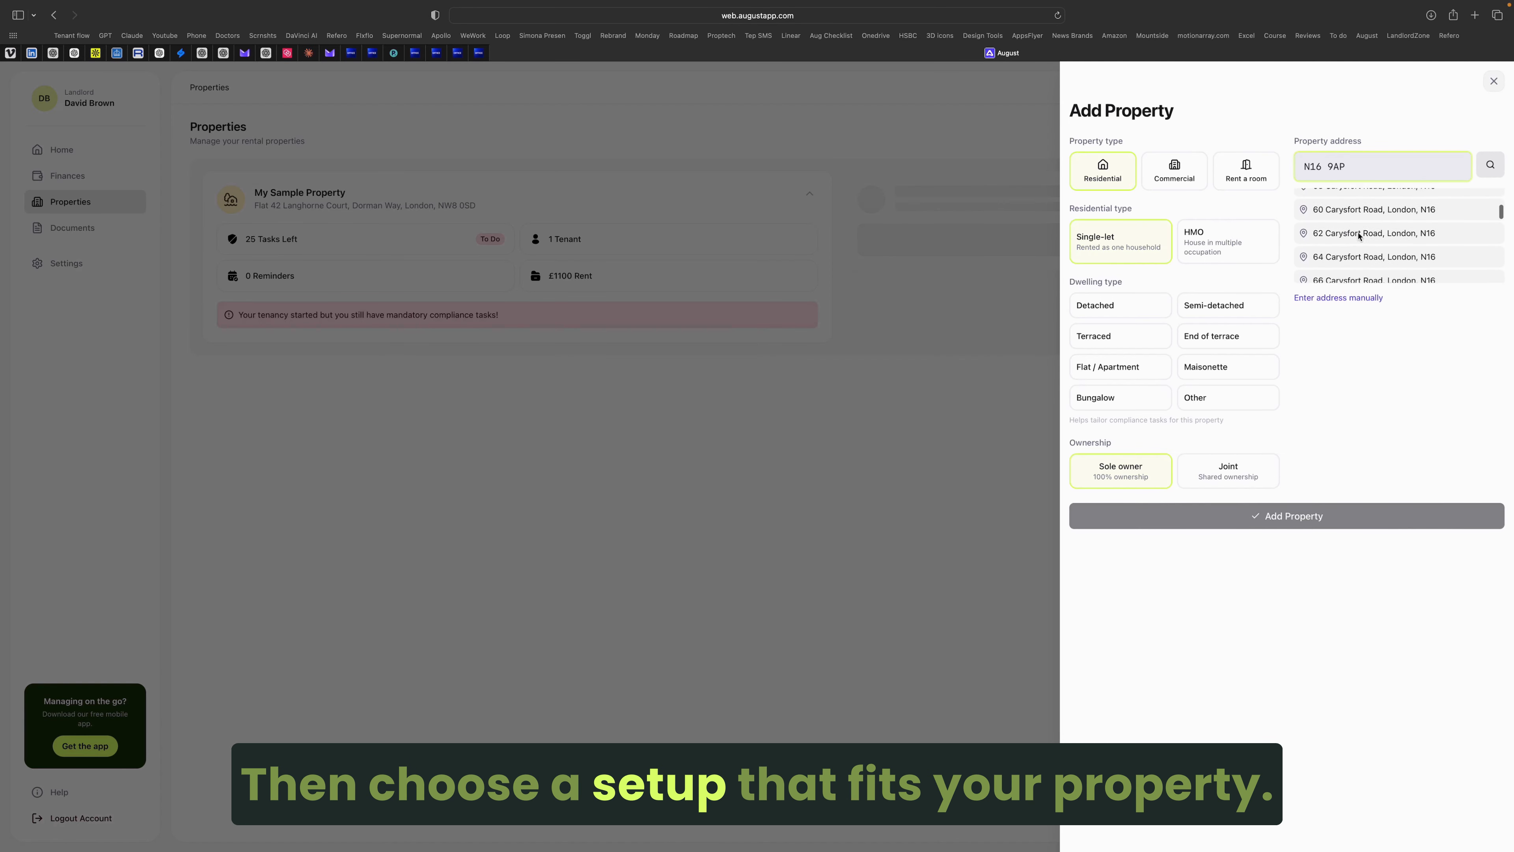
left_click(1370, 196)
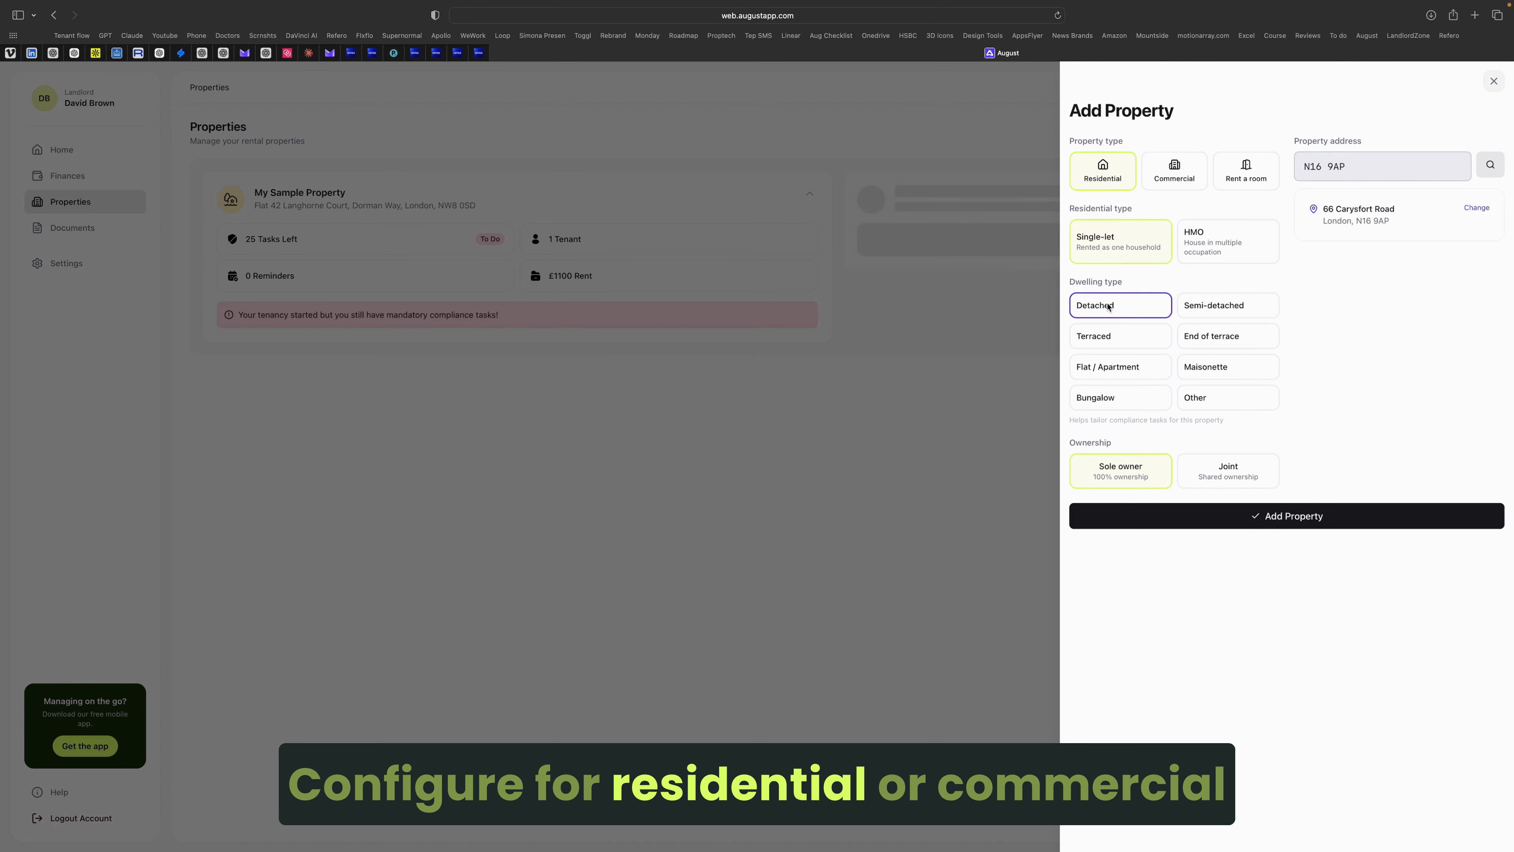
left_click(1228, 472)
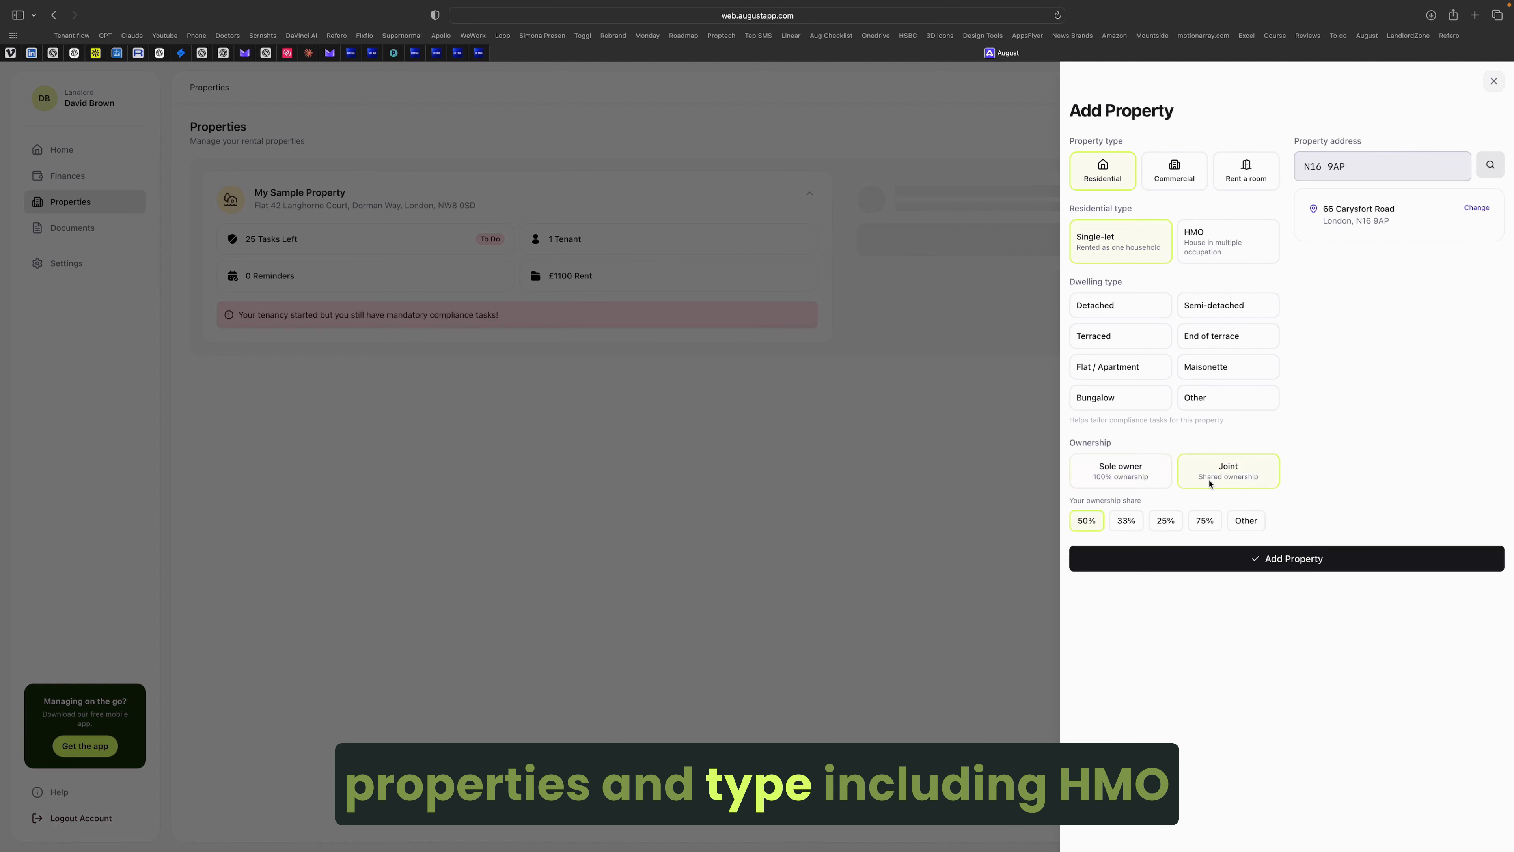
left_click(1246, 520)
left_click(1116, 472)
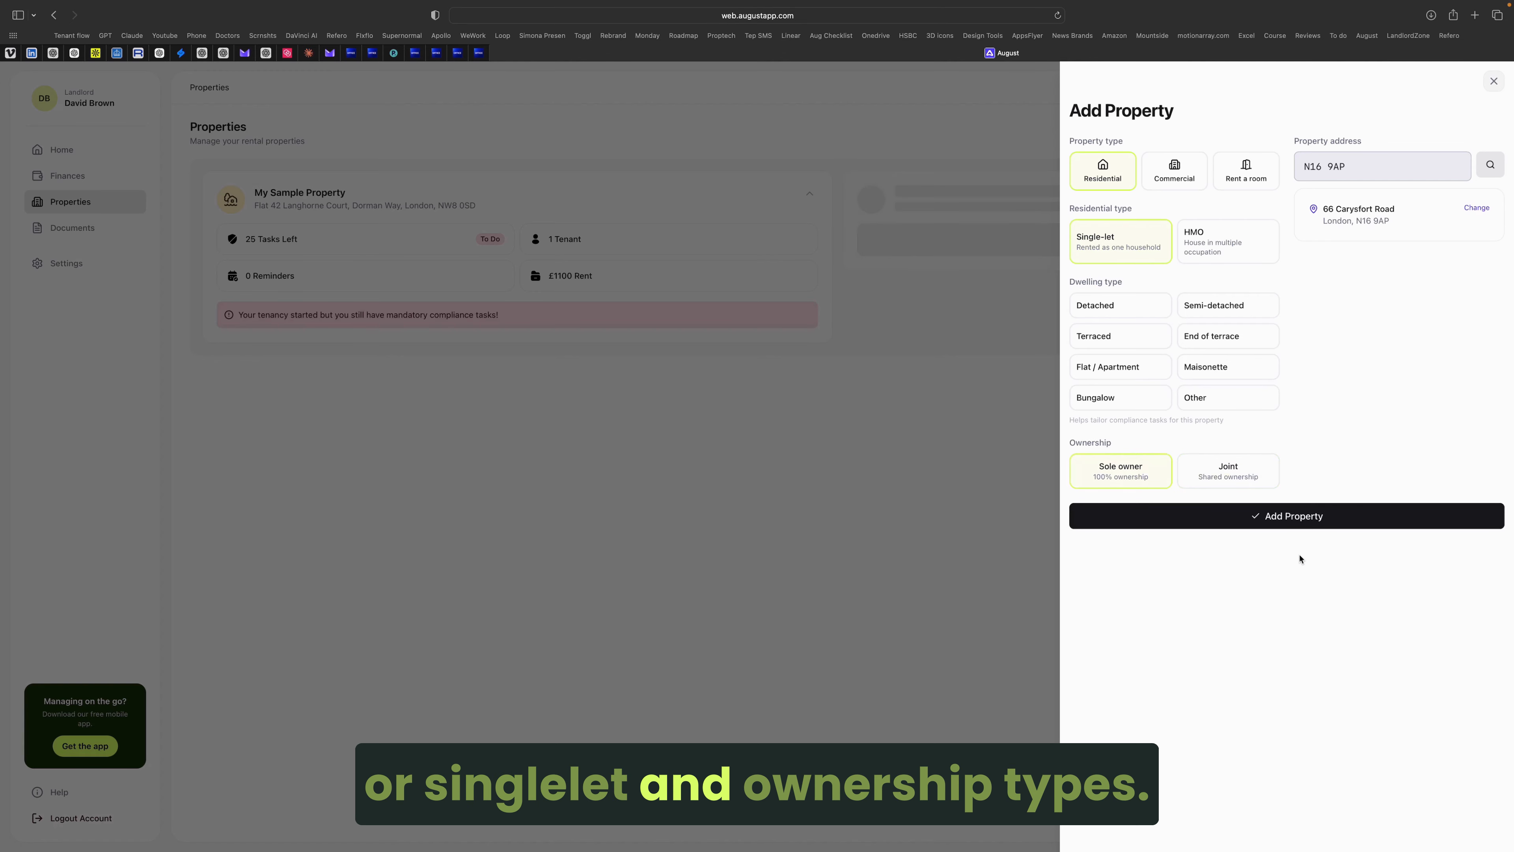
left_click(1289, 515)
Step: Upload the tenancy agreement PDF as a Contract document
left_click(1381, 339)
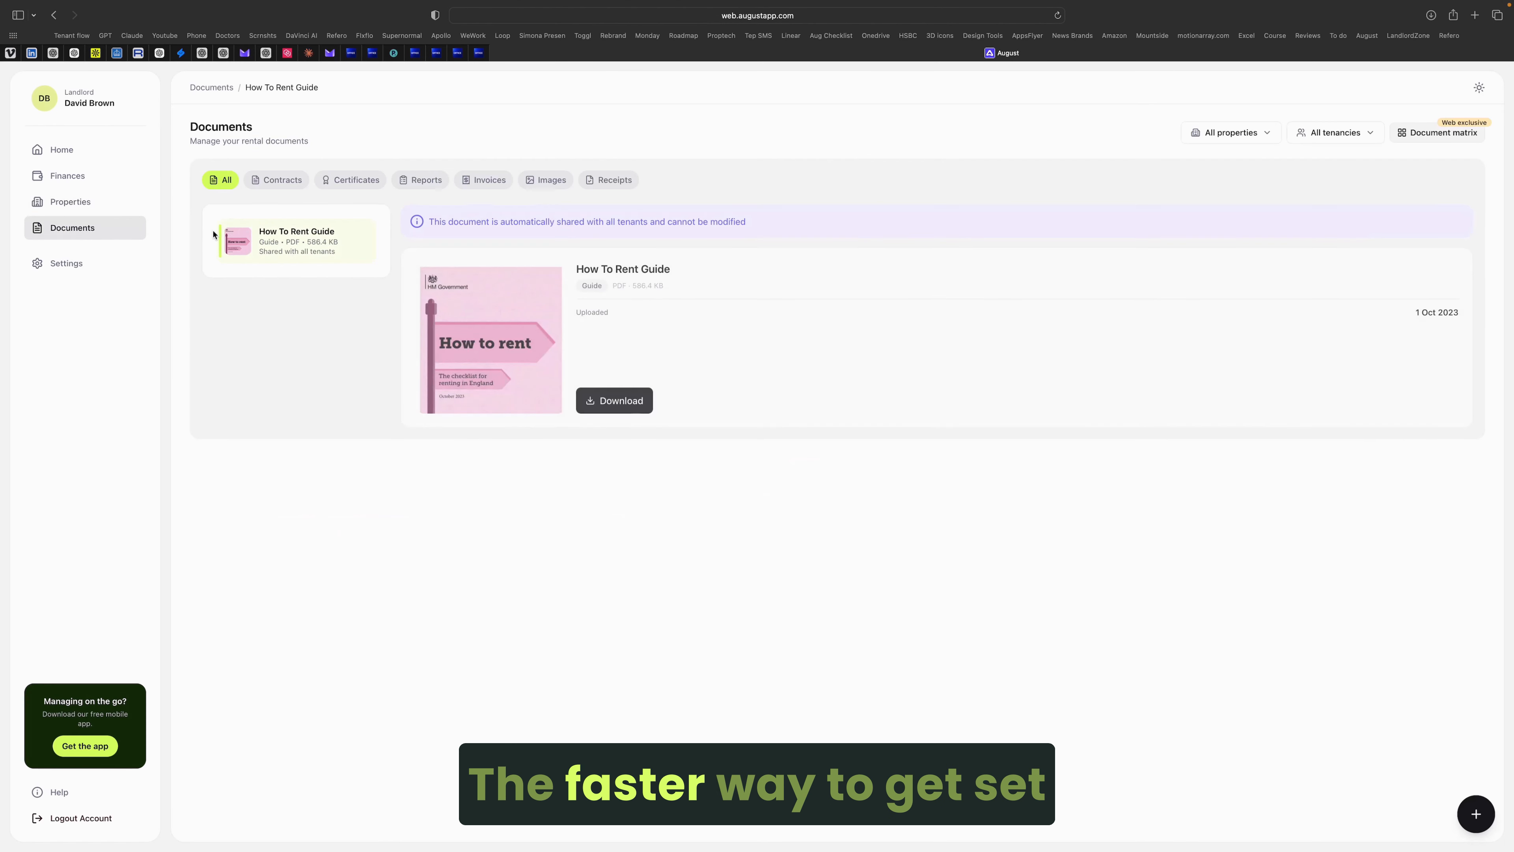
left_click(1465, 813)
left_click_drag(1465, 813, 1281, 335)
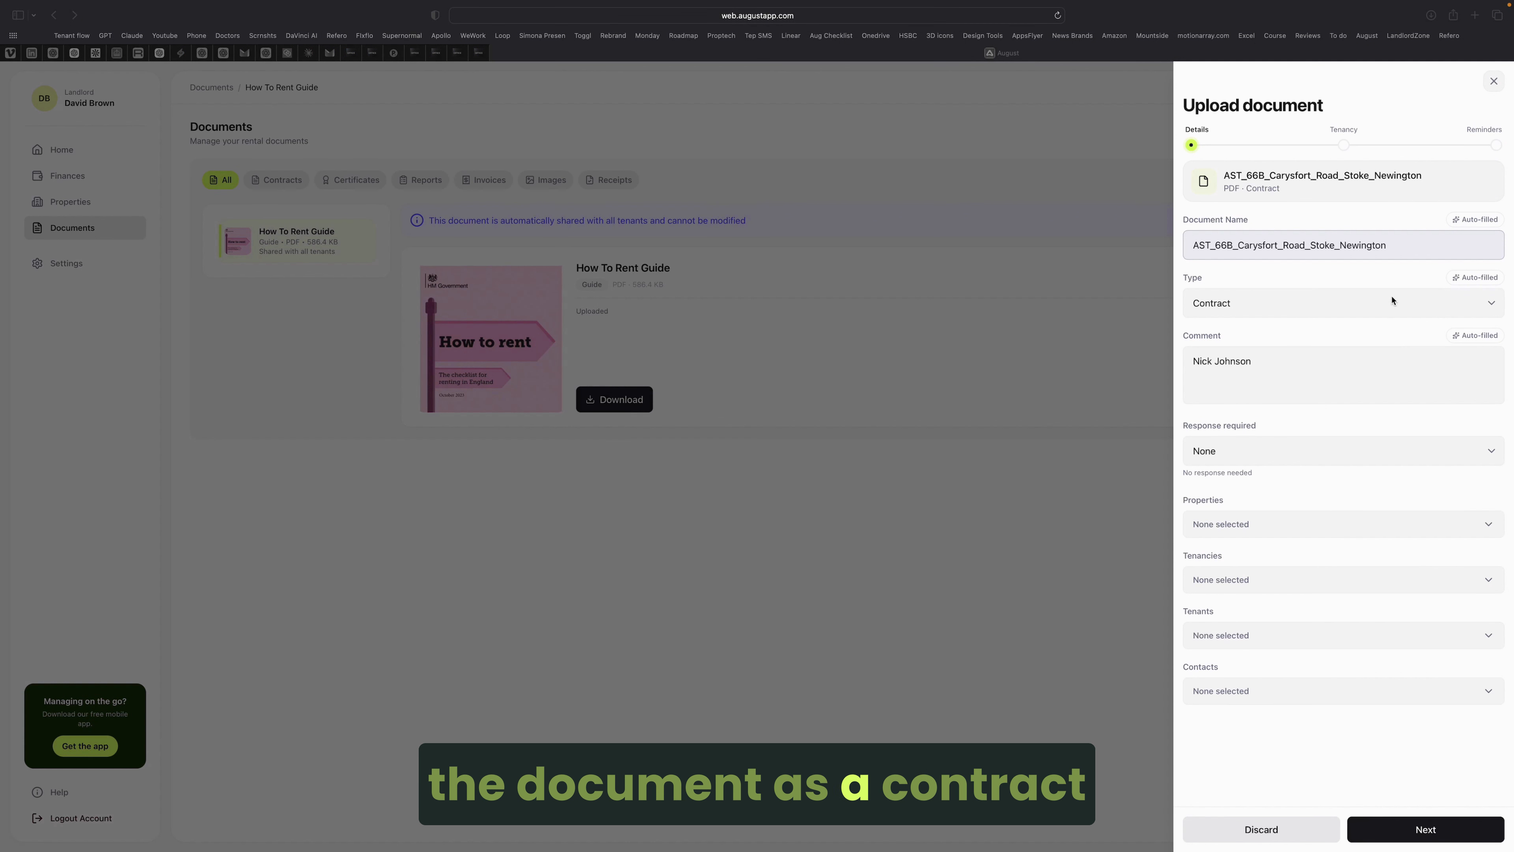
left_click(1470, 305)
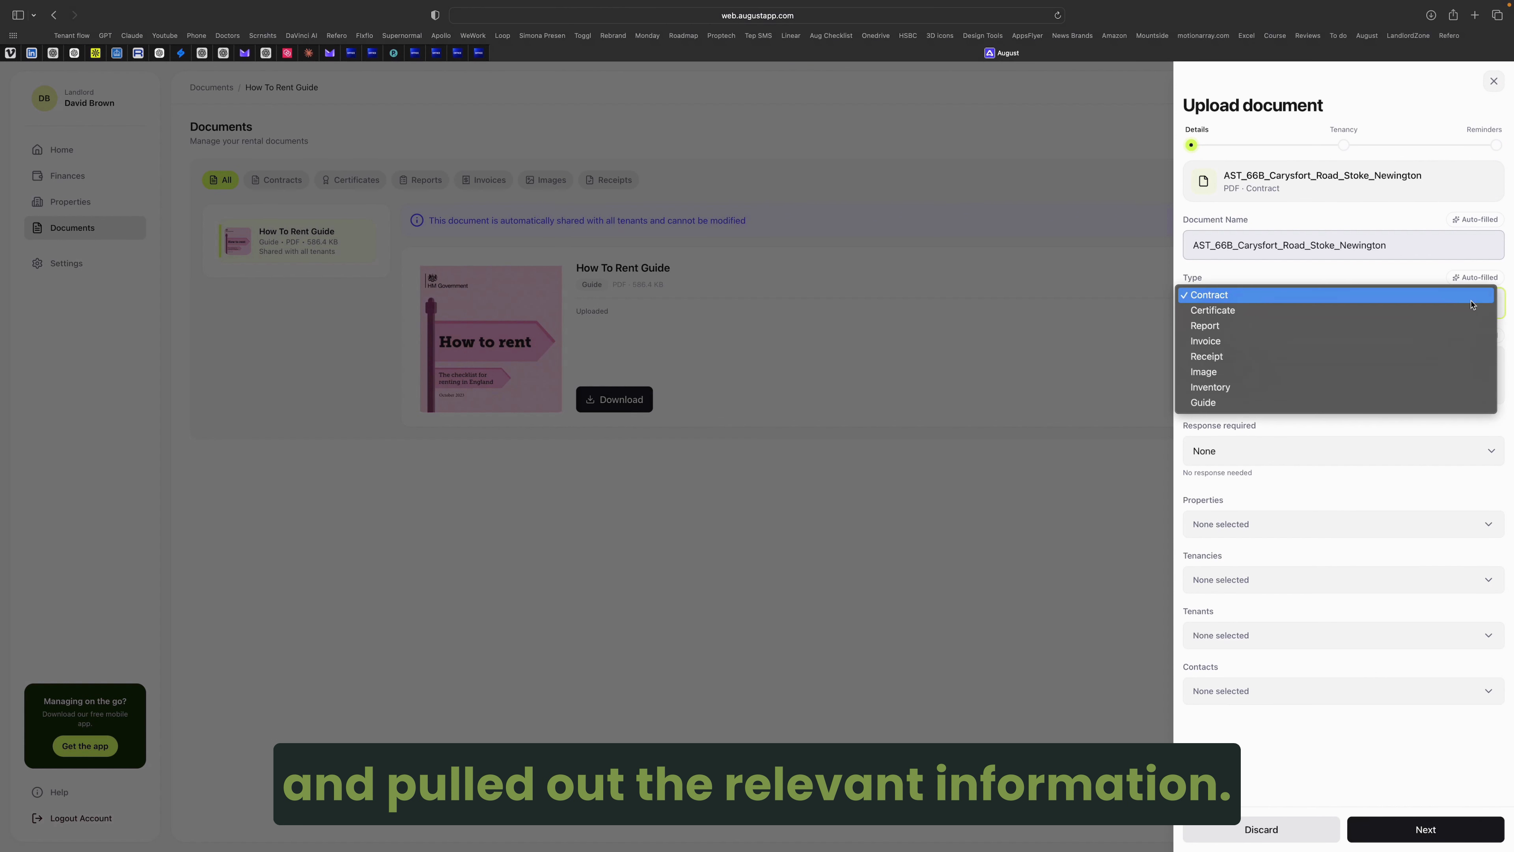
left_click(1469, 303)
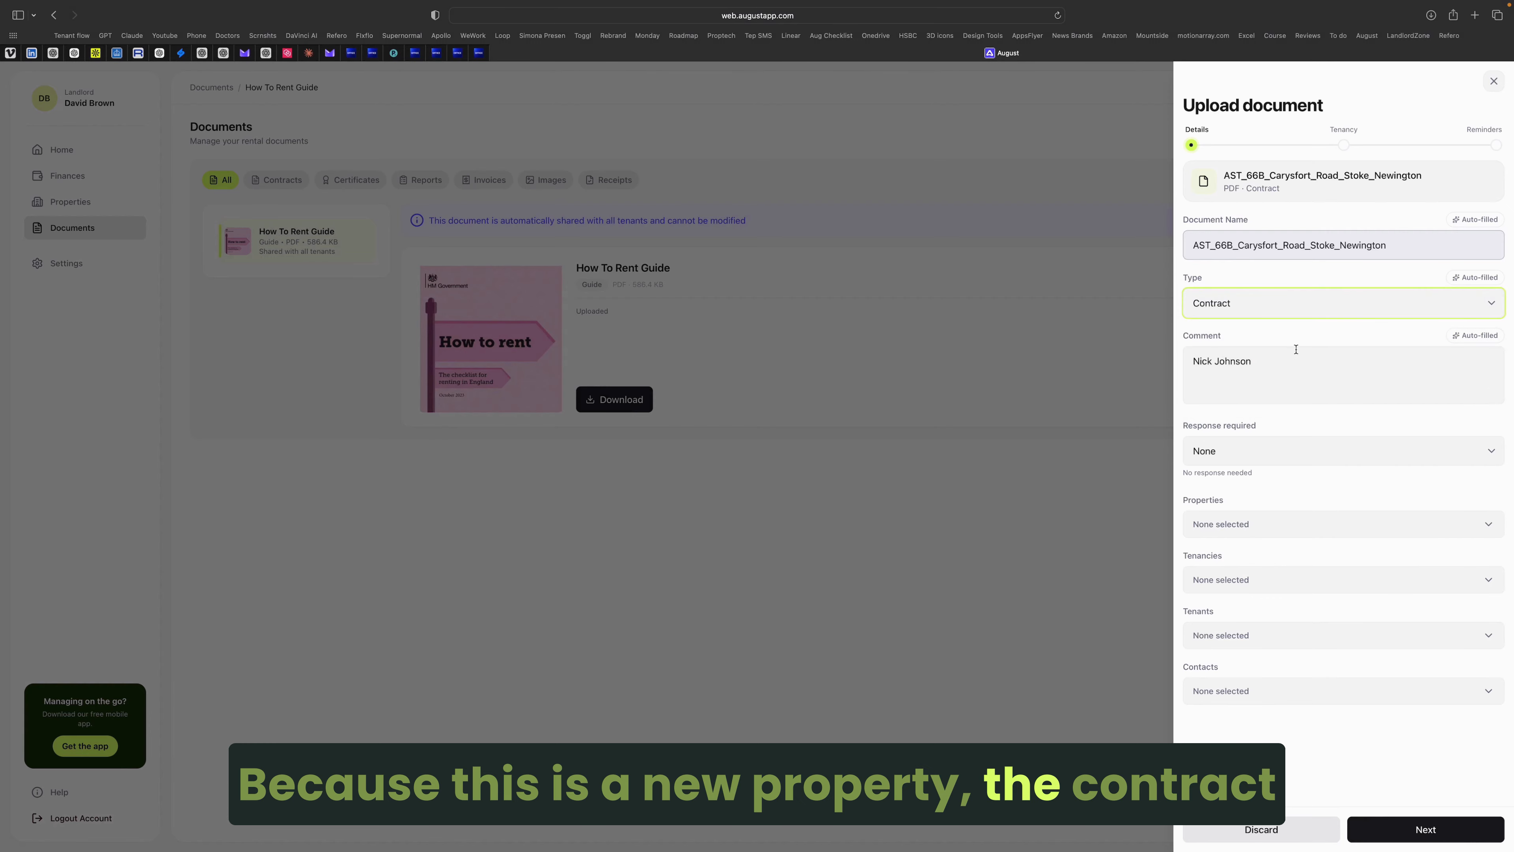
left_click(1287, 362)
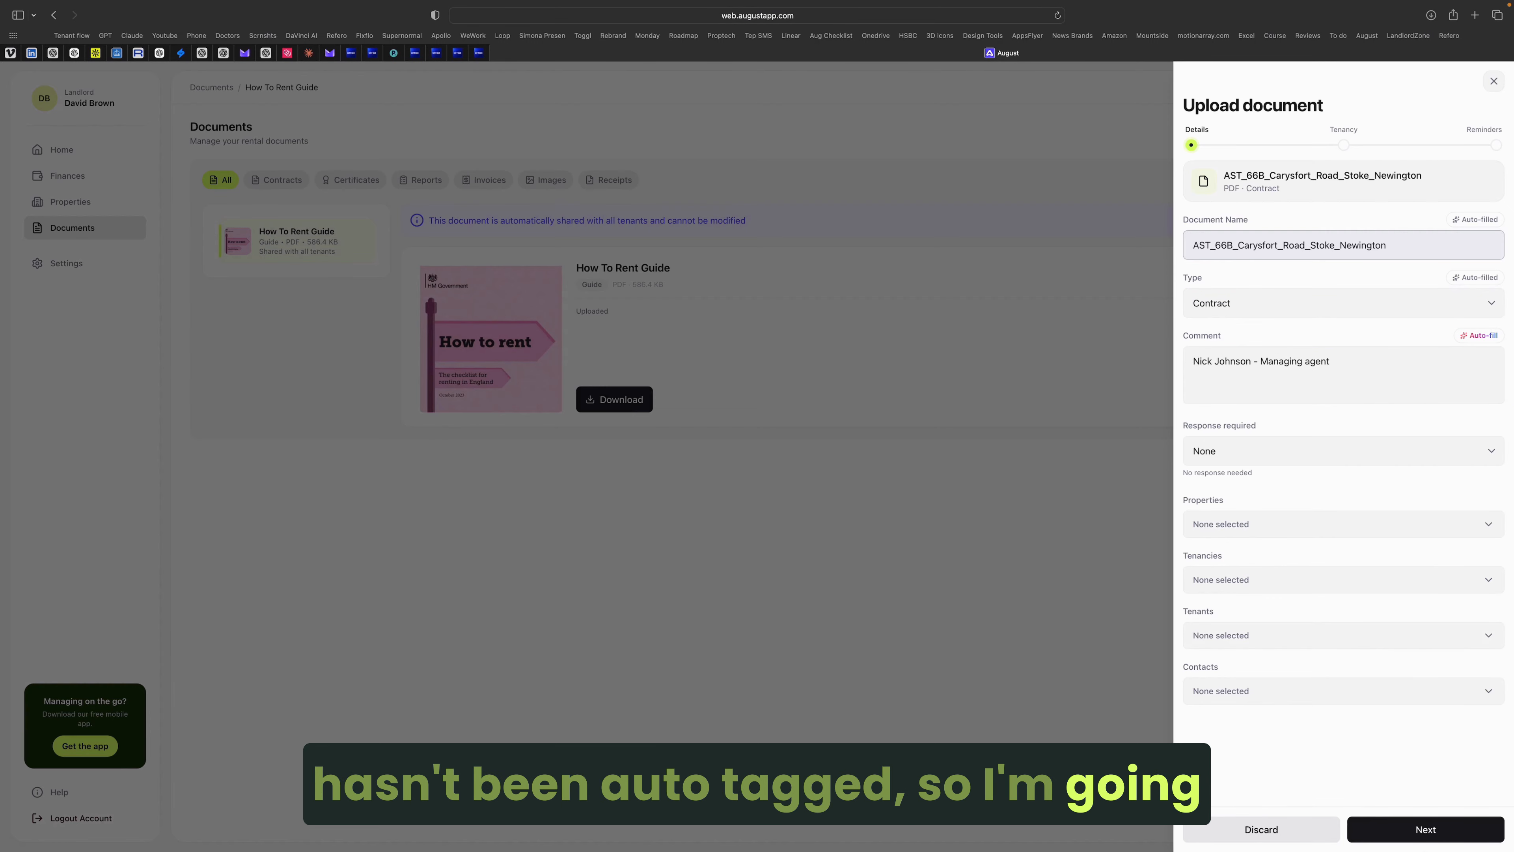
left_click(1419, 833)
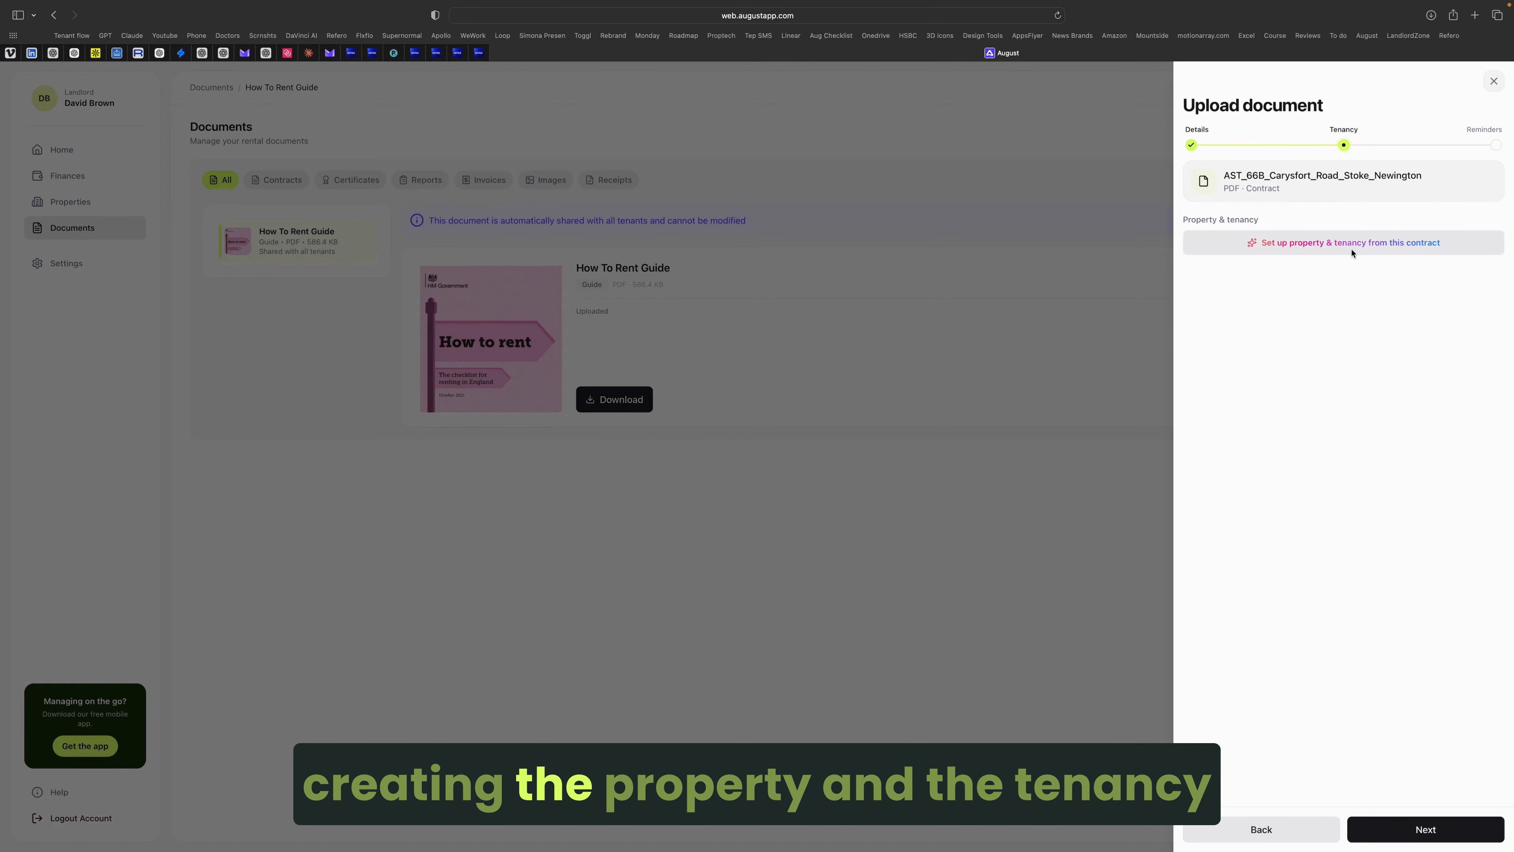
Step: Create property and tenancy from the contract and approve the fixed-term end reminder
left_click(1397, 244)
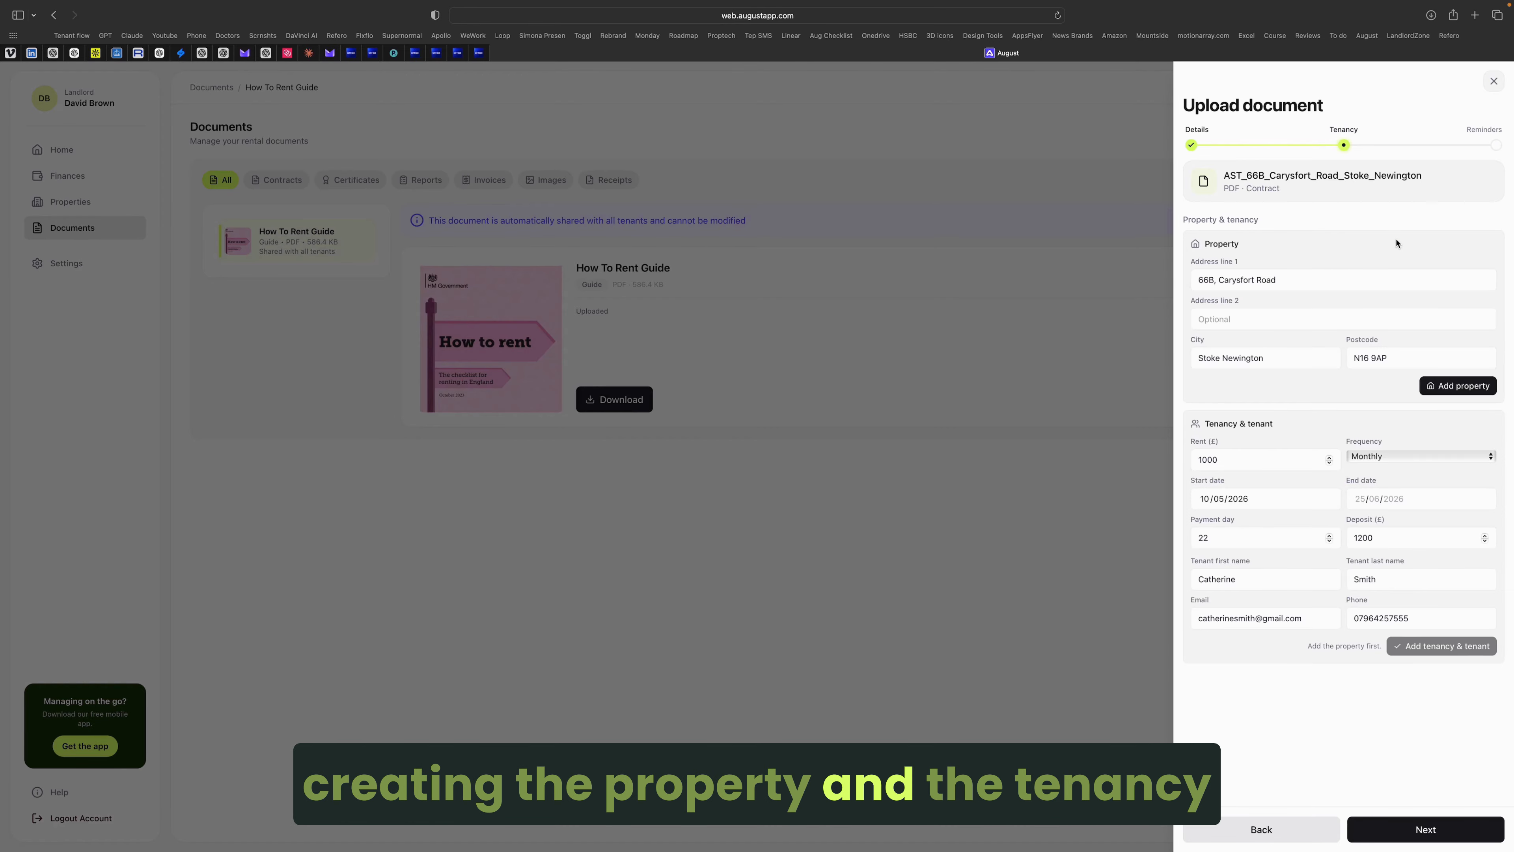
left_click(1469, 387)
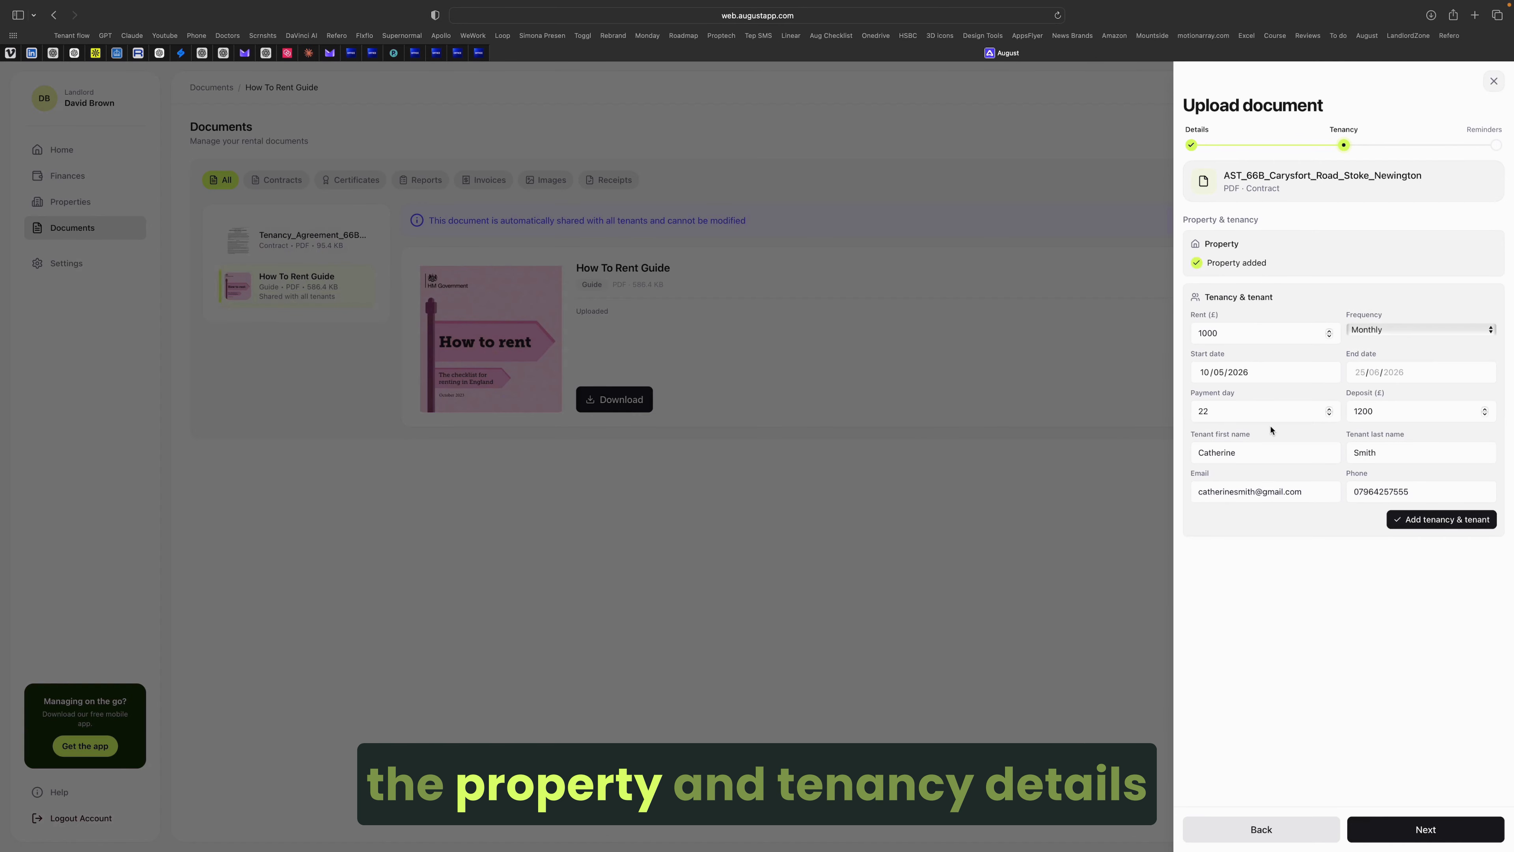
left_click(1423, 519)
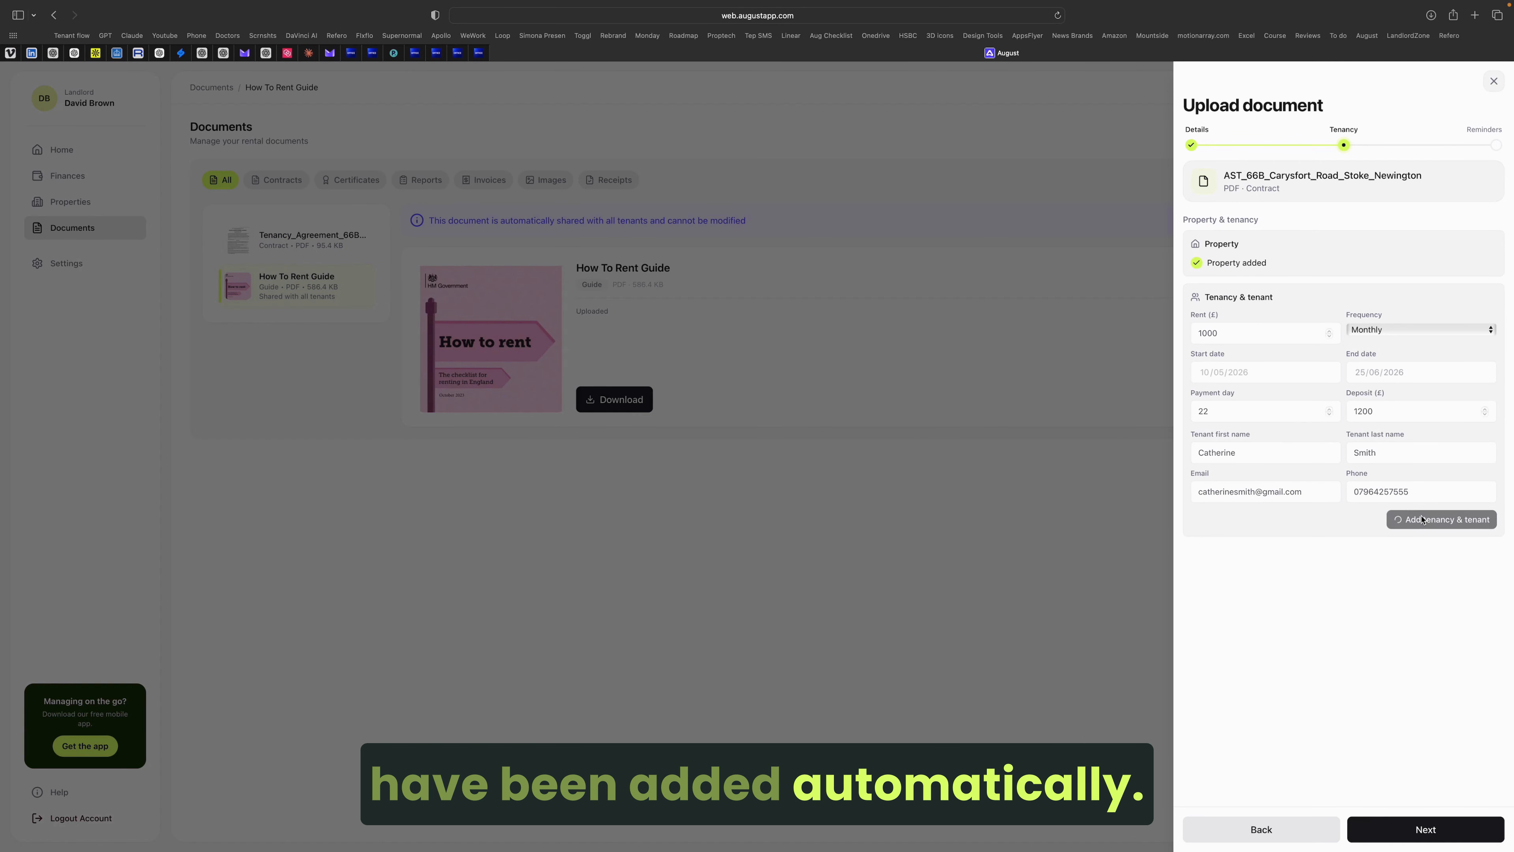
left_click(1436, 829)
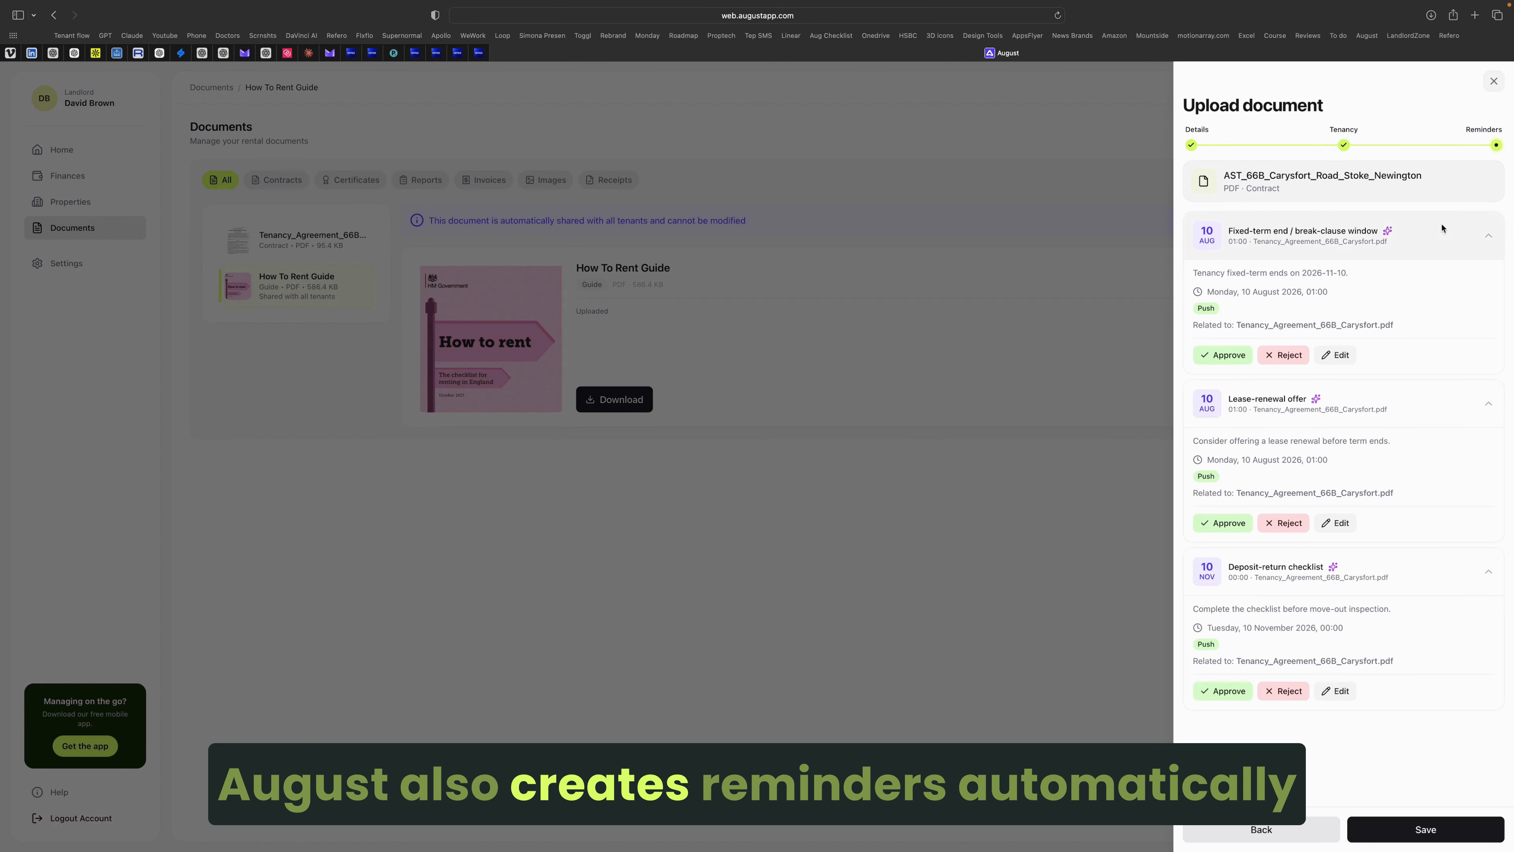
left_click(1219, 354)
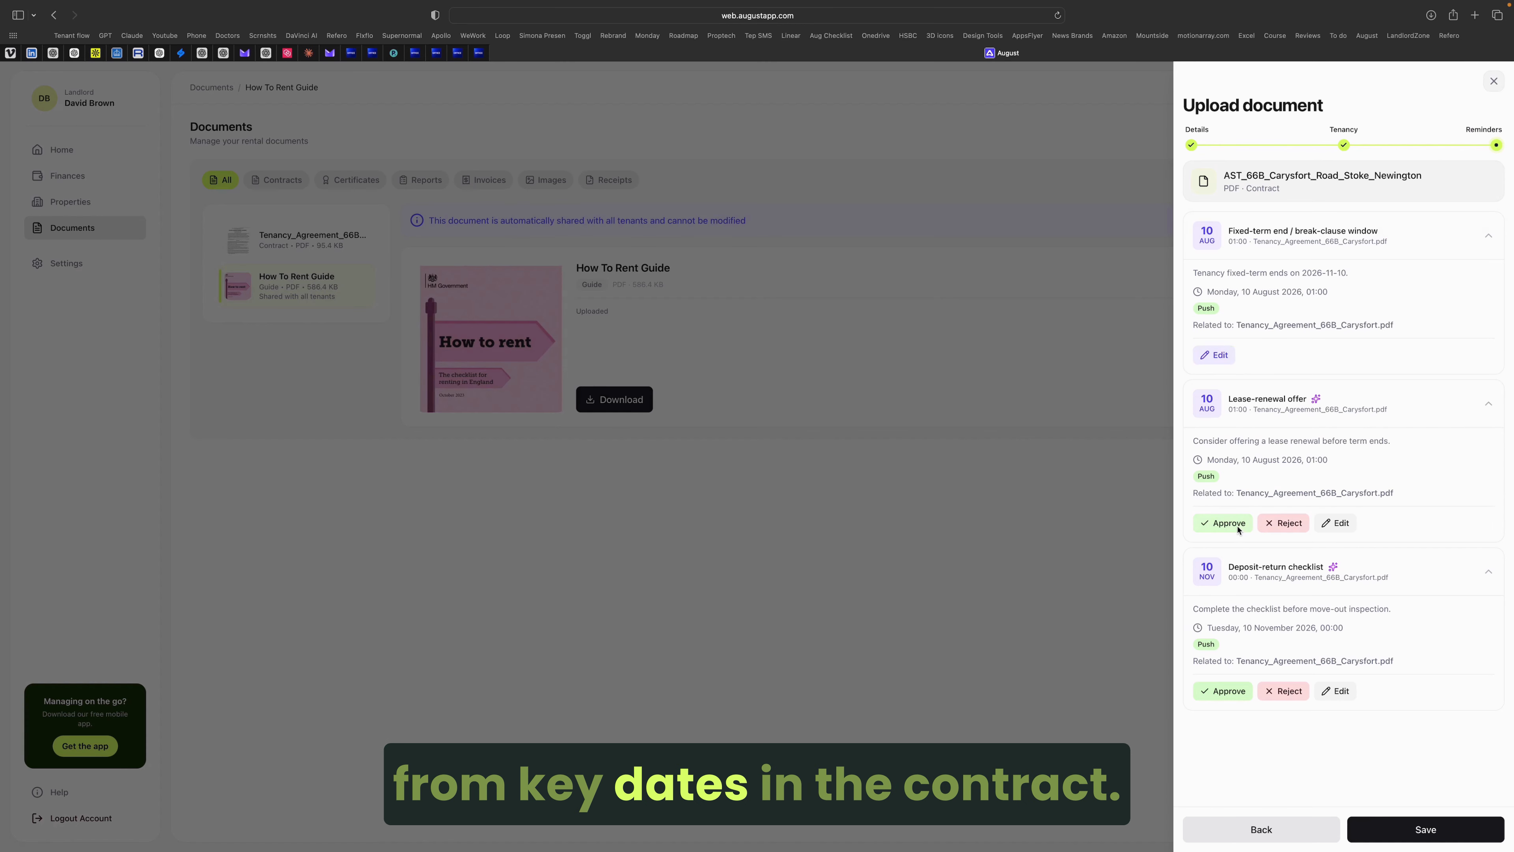
left_click(1334, 524)
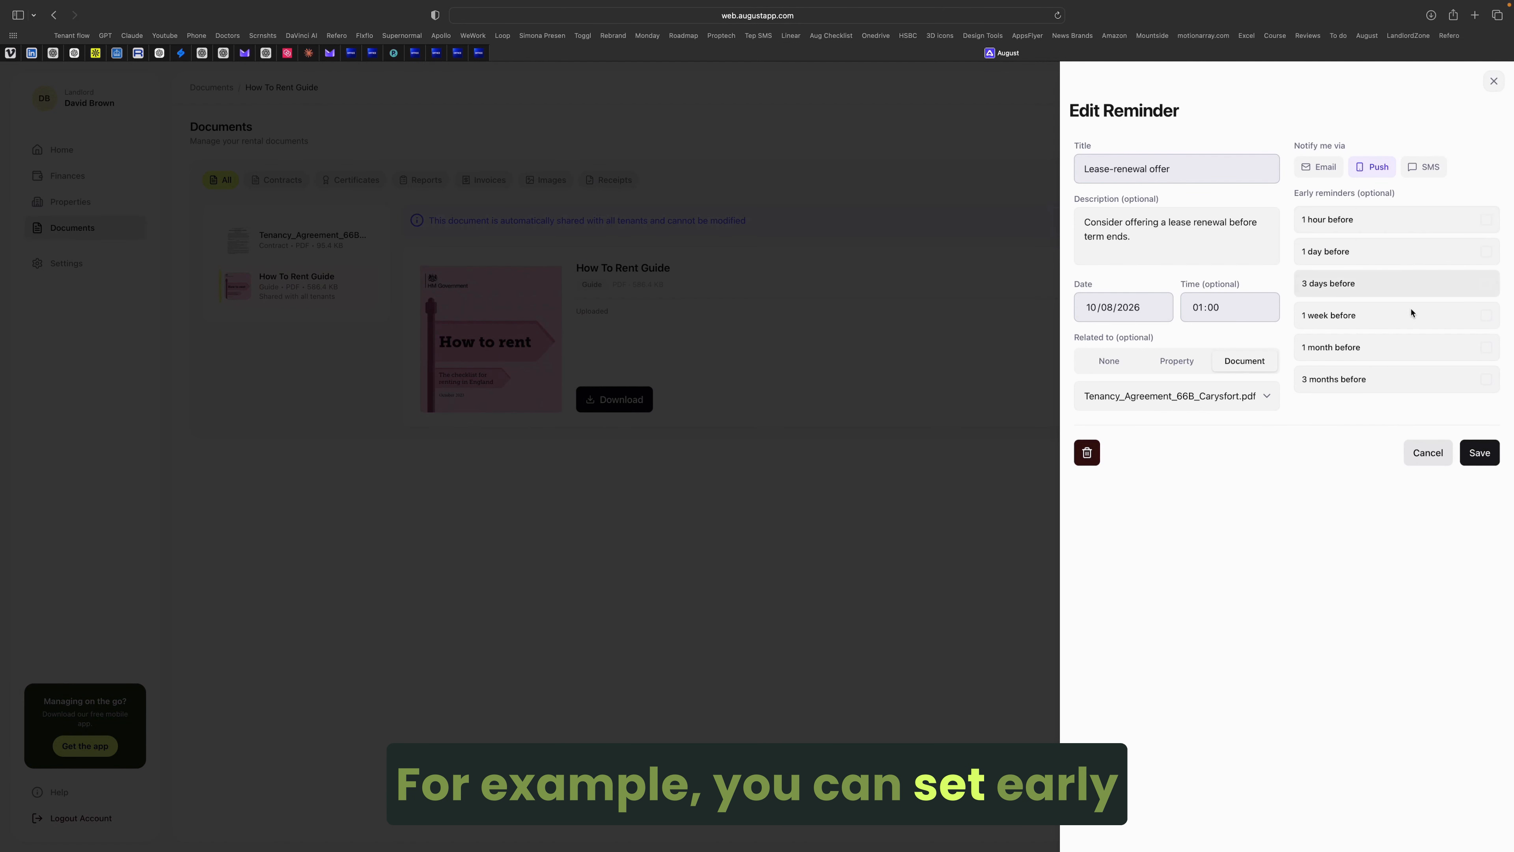
Step: Set lease-renewal alerts 1 month, 1 week and 3 days early by email and SMS, then approve it
left_click(1379, 315)
left_click(1365, 346)
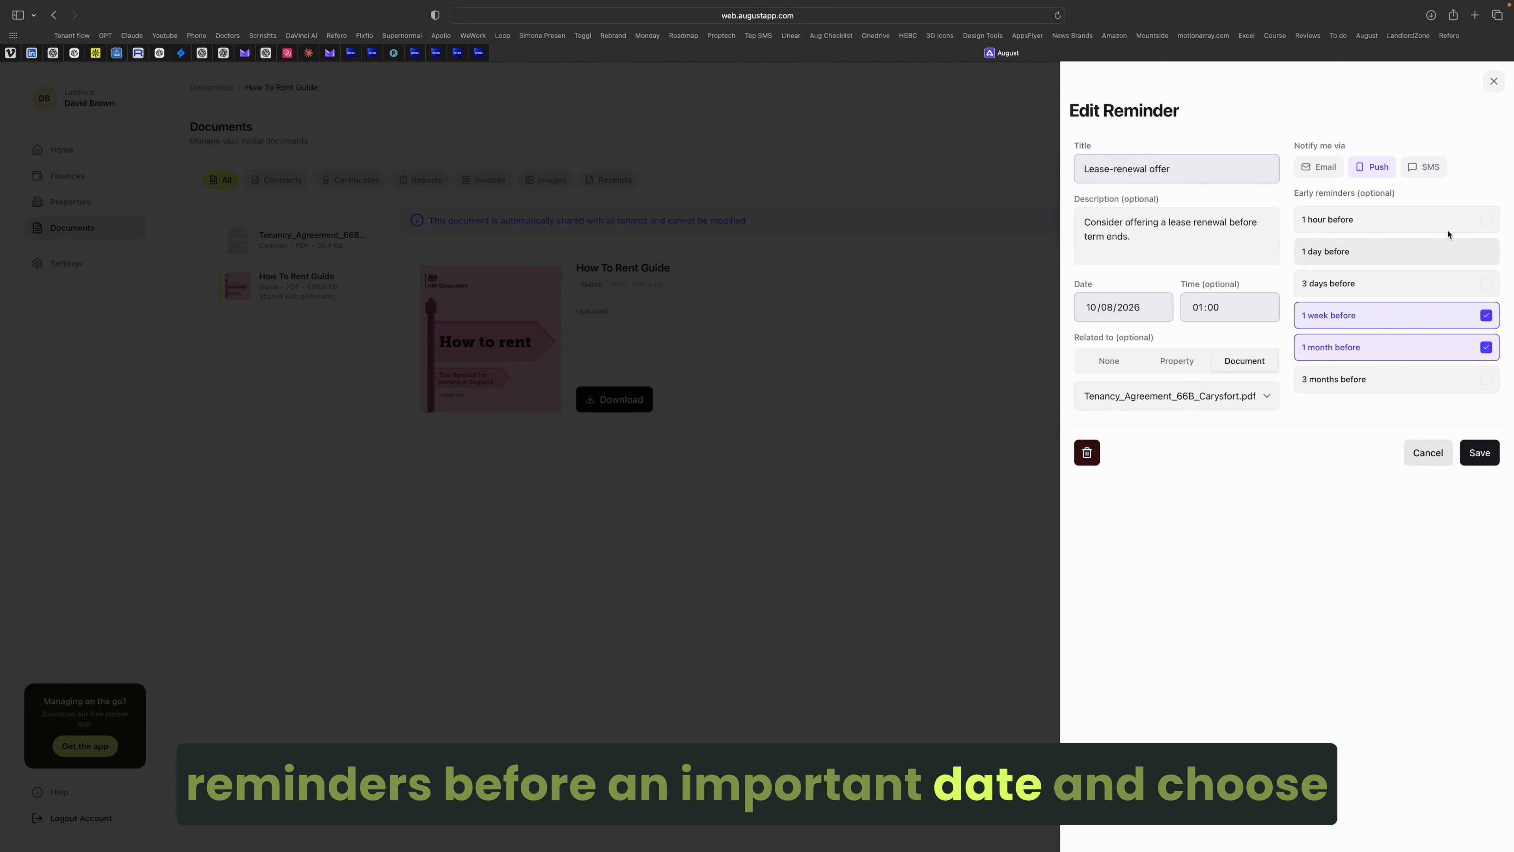
left_click(1383, 283)
left_click(1318, 167)
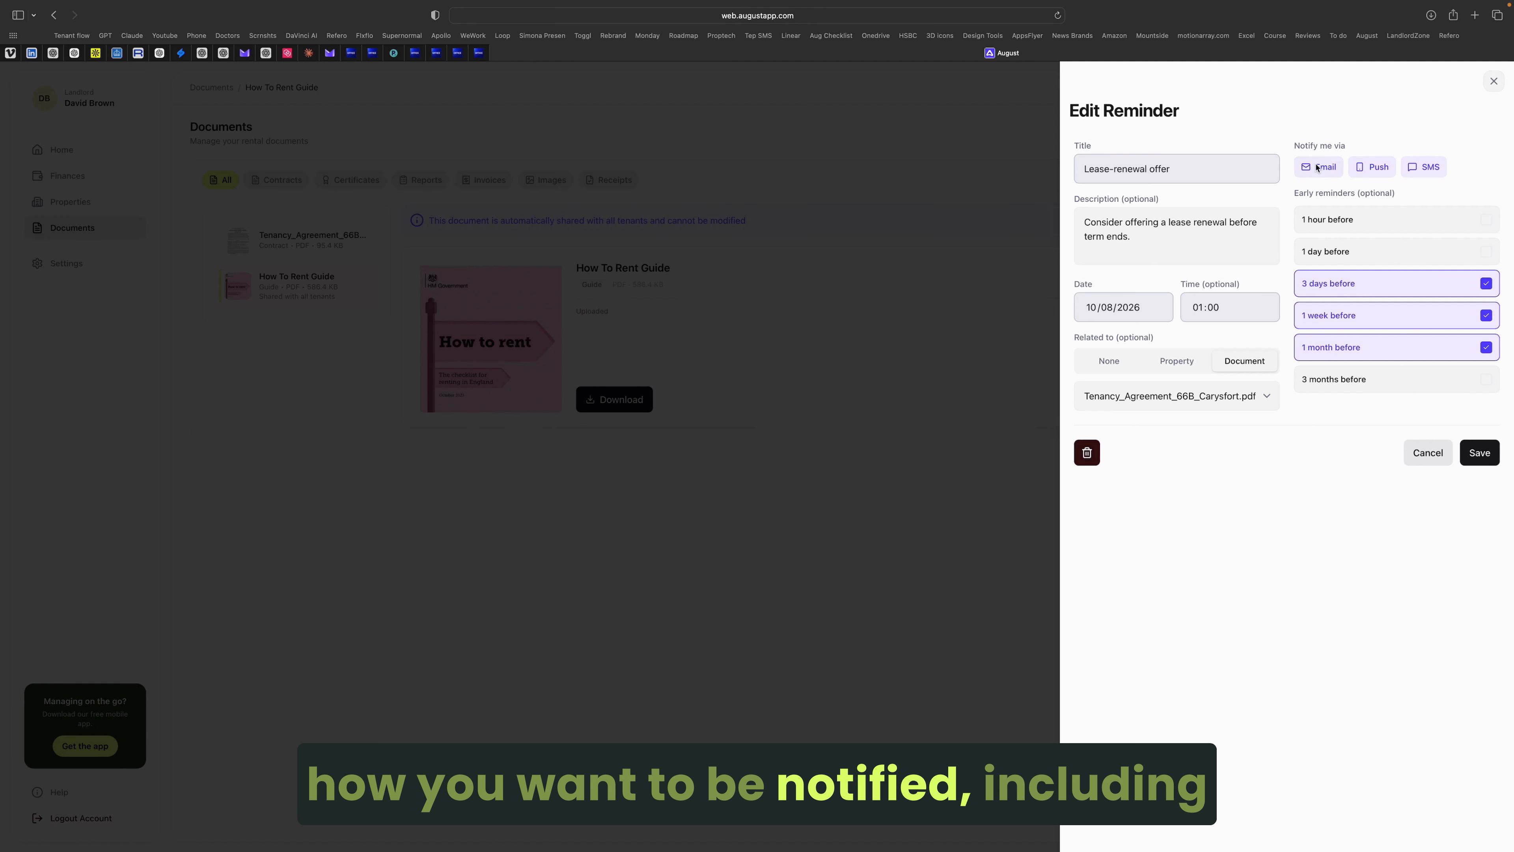
left_click(1479, 453)
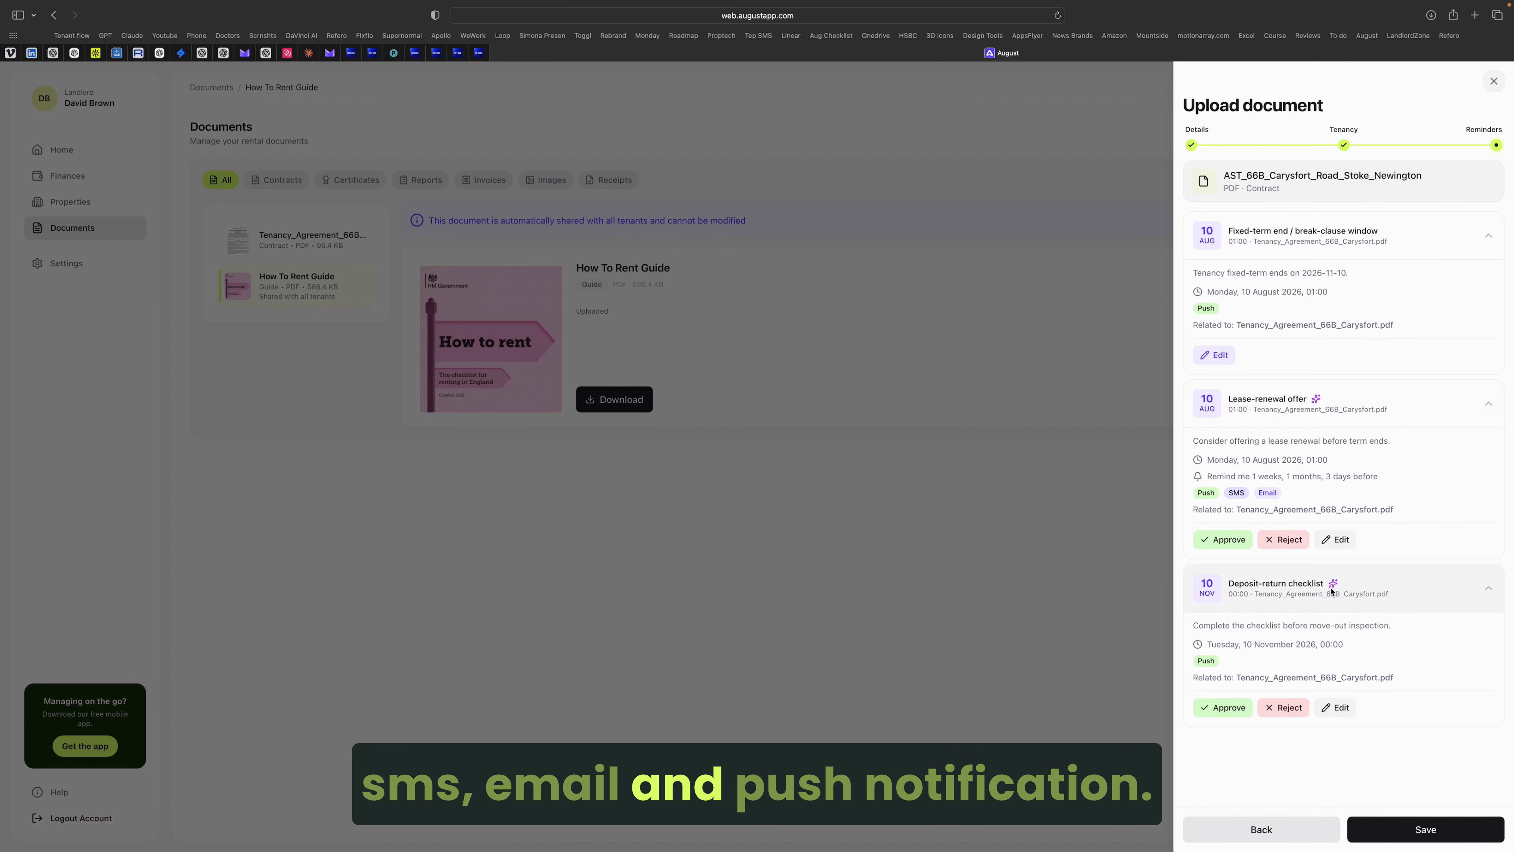
left_click(1228, 539)
Step: Save the contract document and go to the Properties page
left_click(1402, 830)
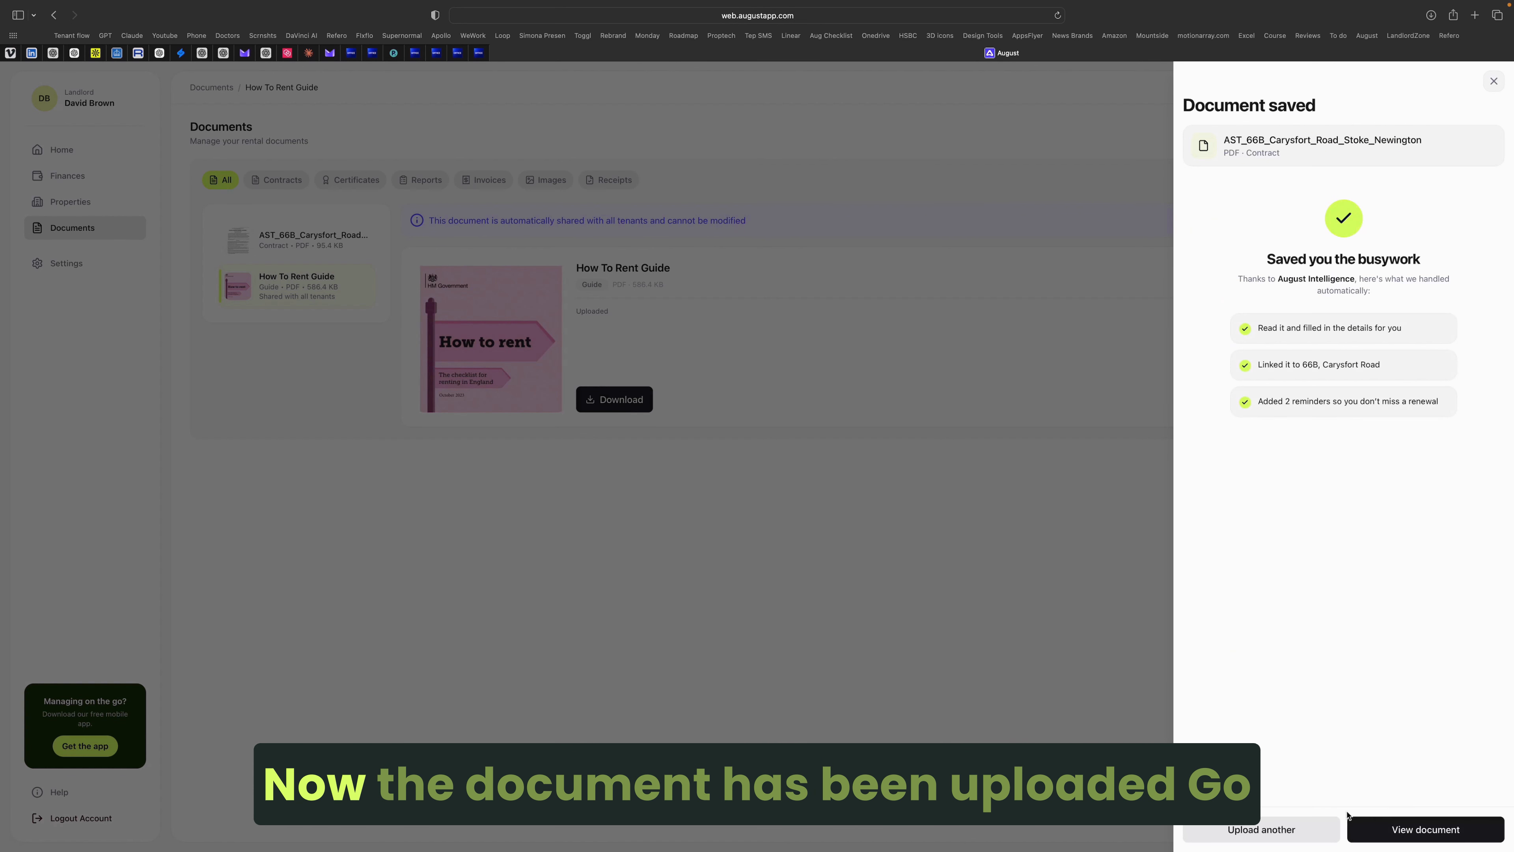
left_click(1402, 831)
left_click(60, 205)
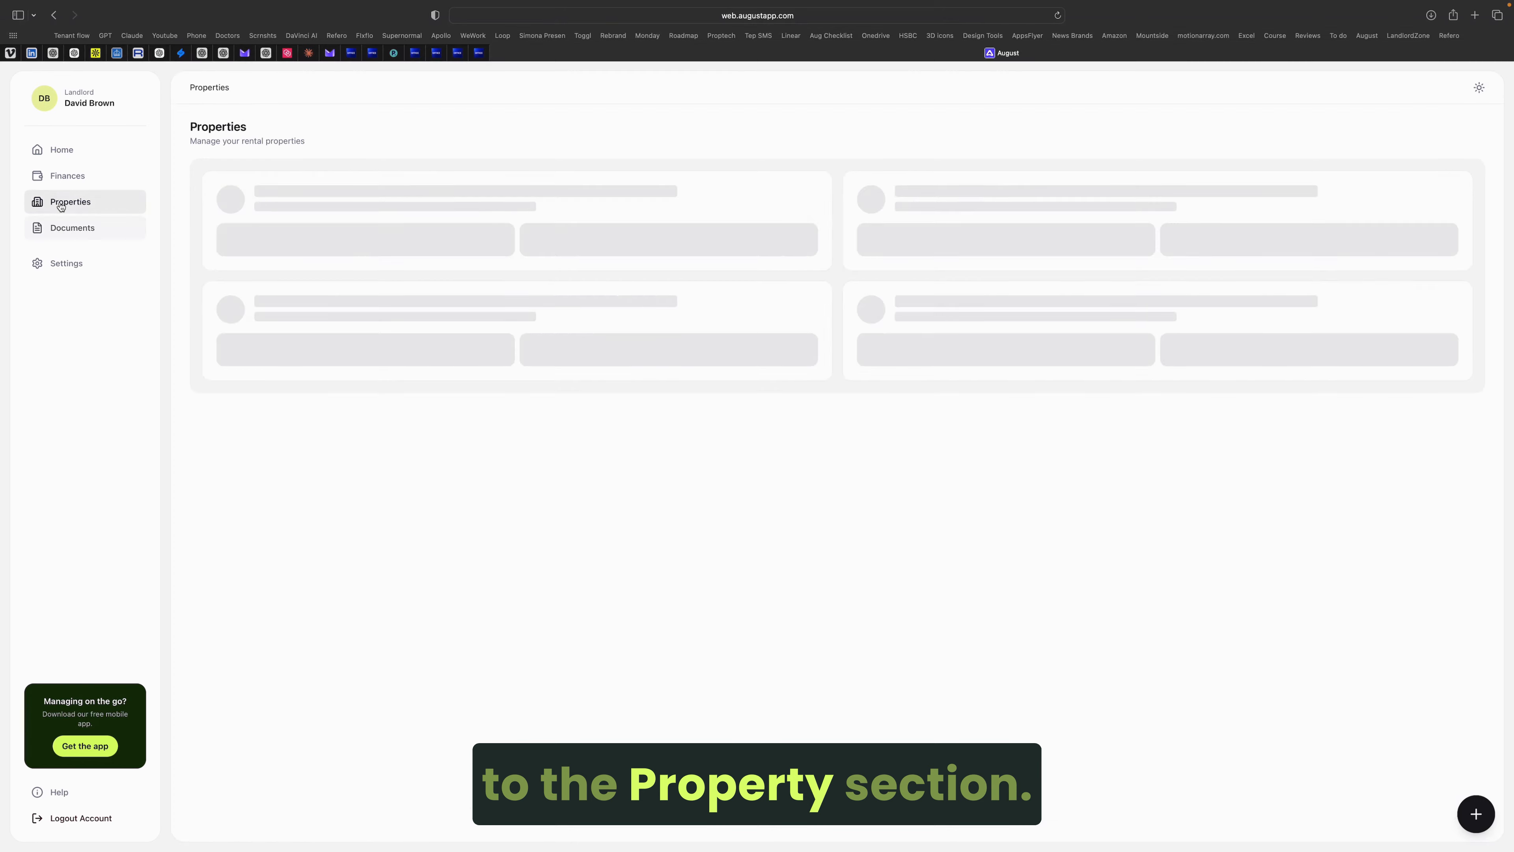
left_click(1041, 196)
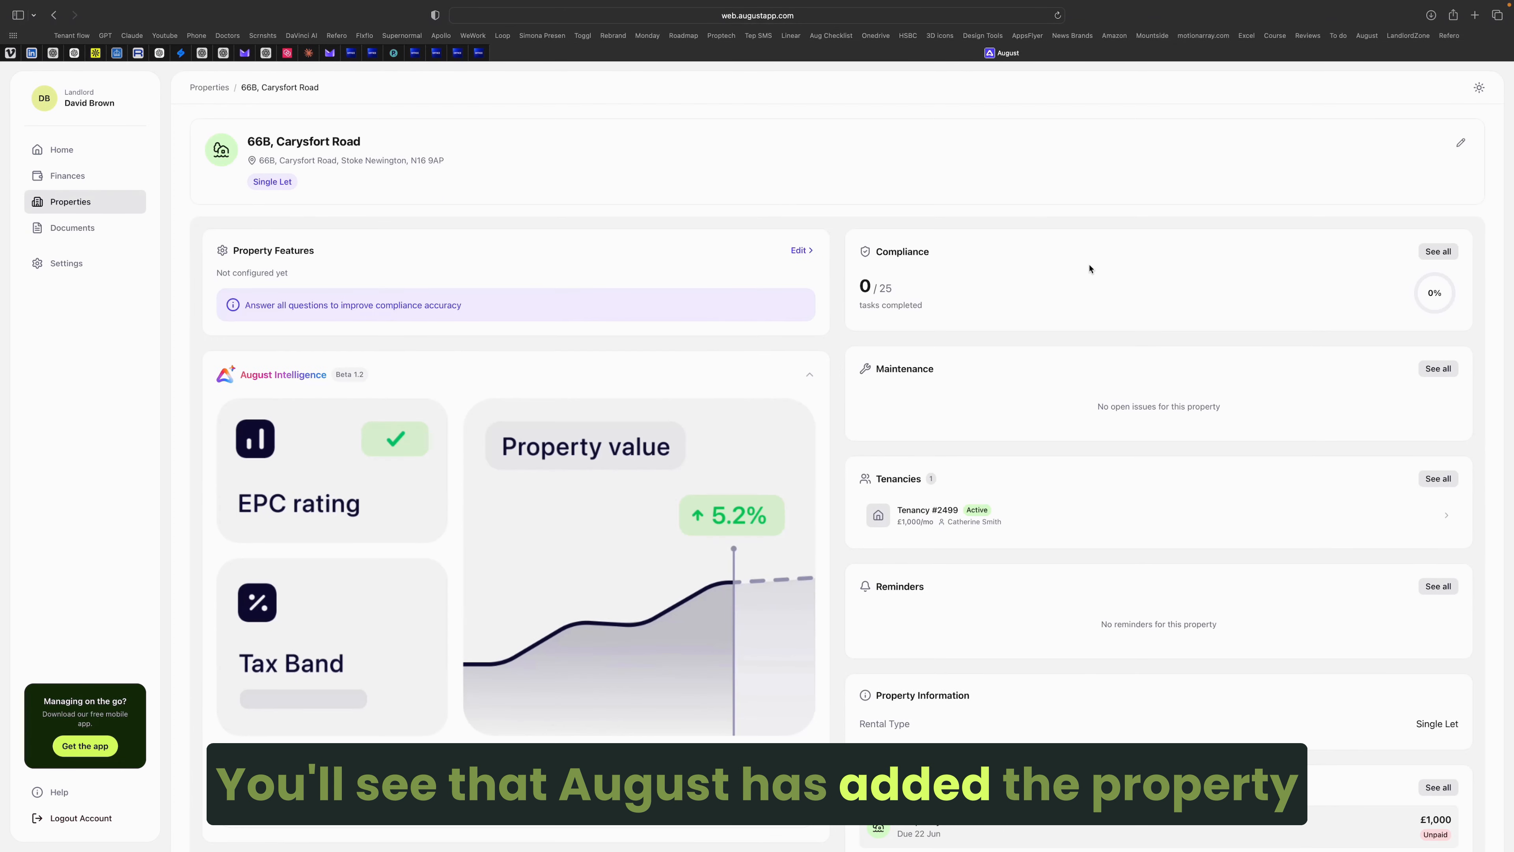
scroll(999, 444, "down", 3)
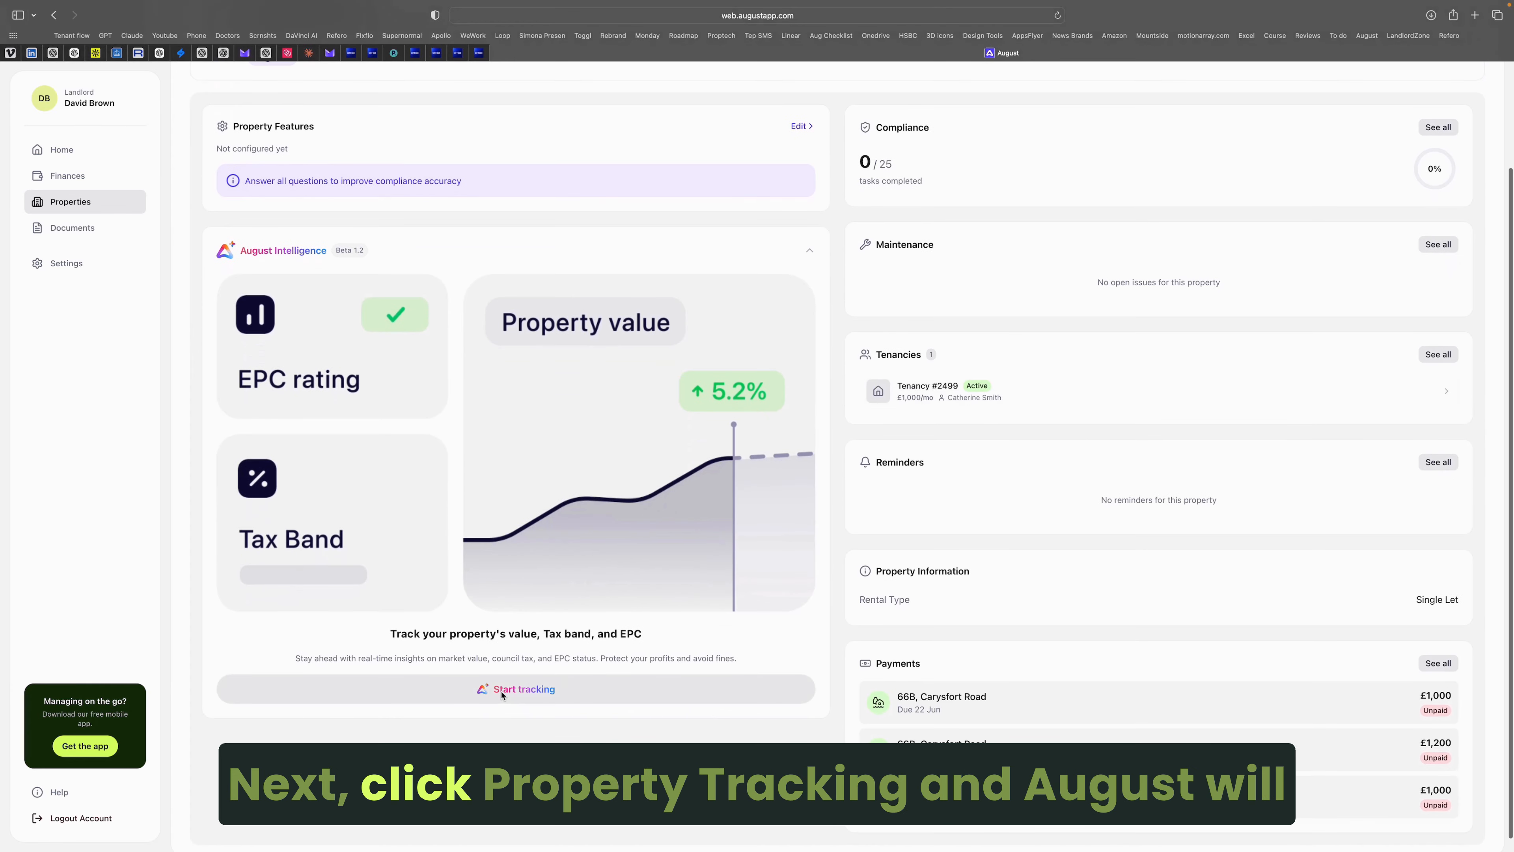
left_click(501, 691)
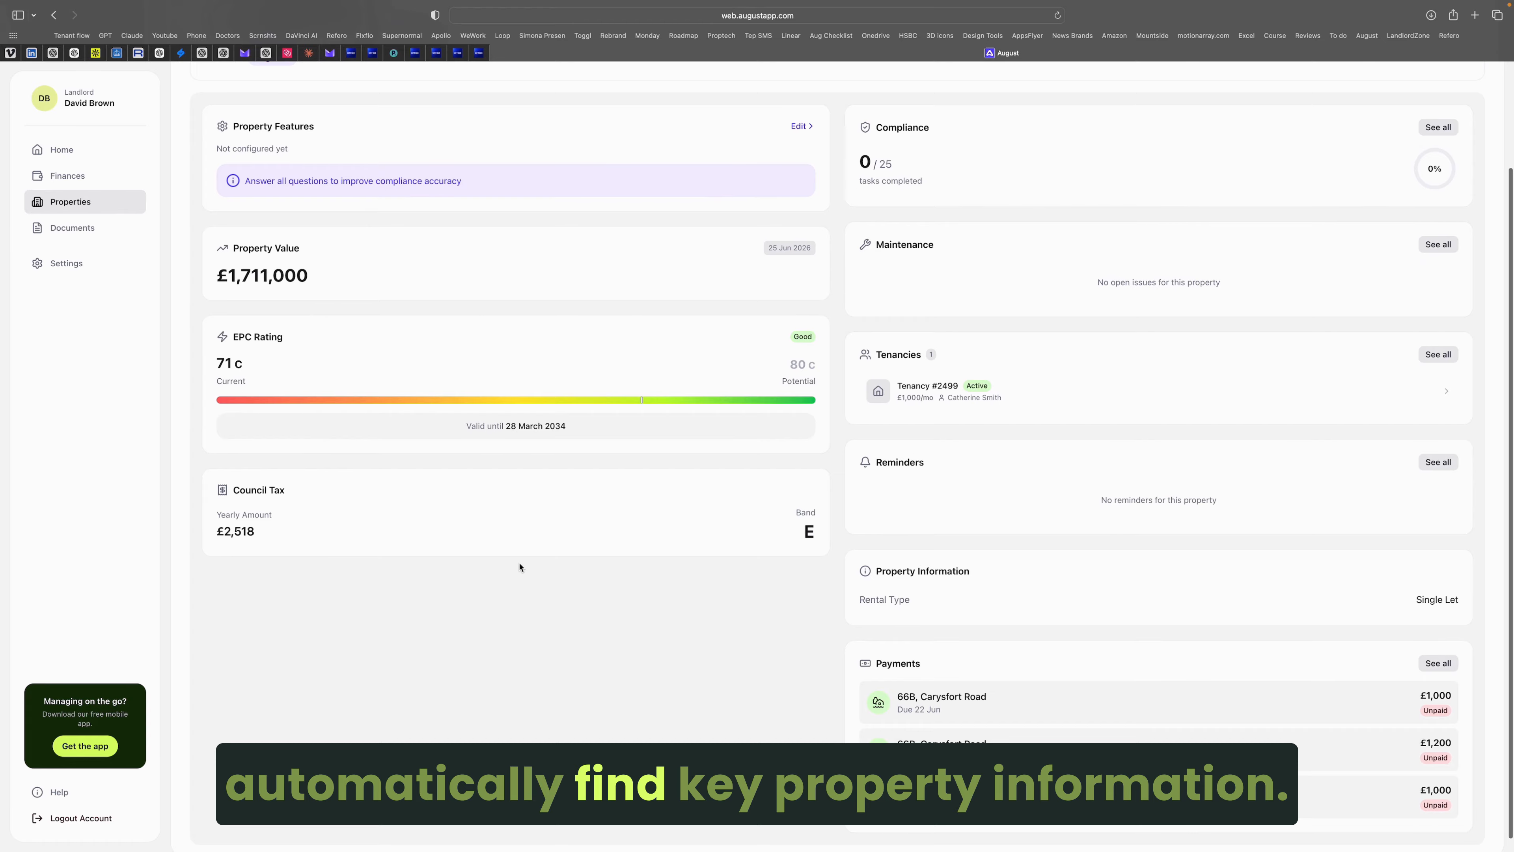
scroll(517, 565, "up", 3)
left_click(956, 516)
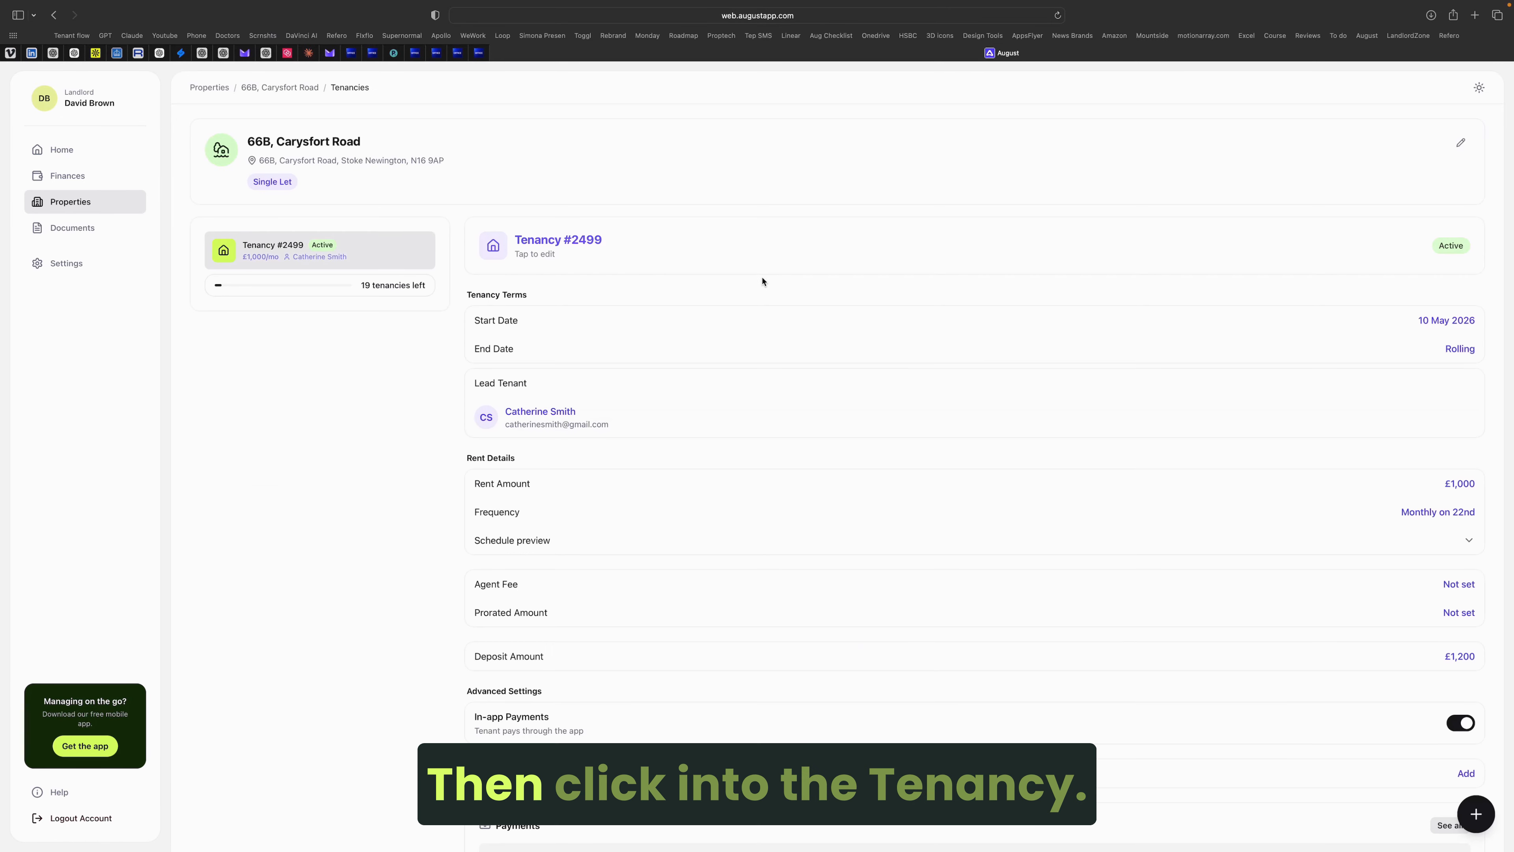
left_click(734, 321)
Step: Review Tenancy #2499's rent schedule, leaving agent fee and pro rata options off
left_click(1493, 82)
scroll(804, 352, "down", 3)
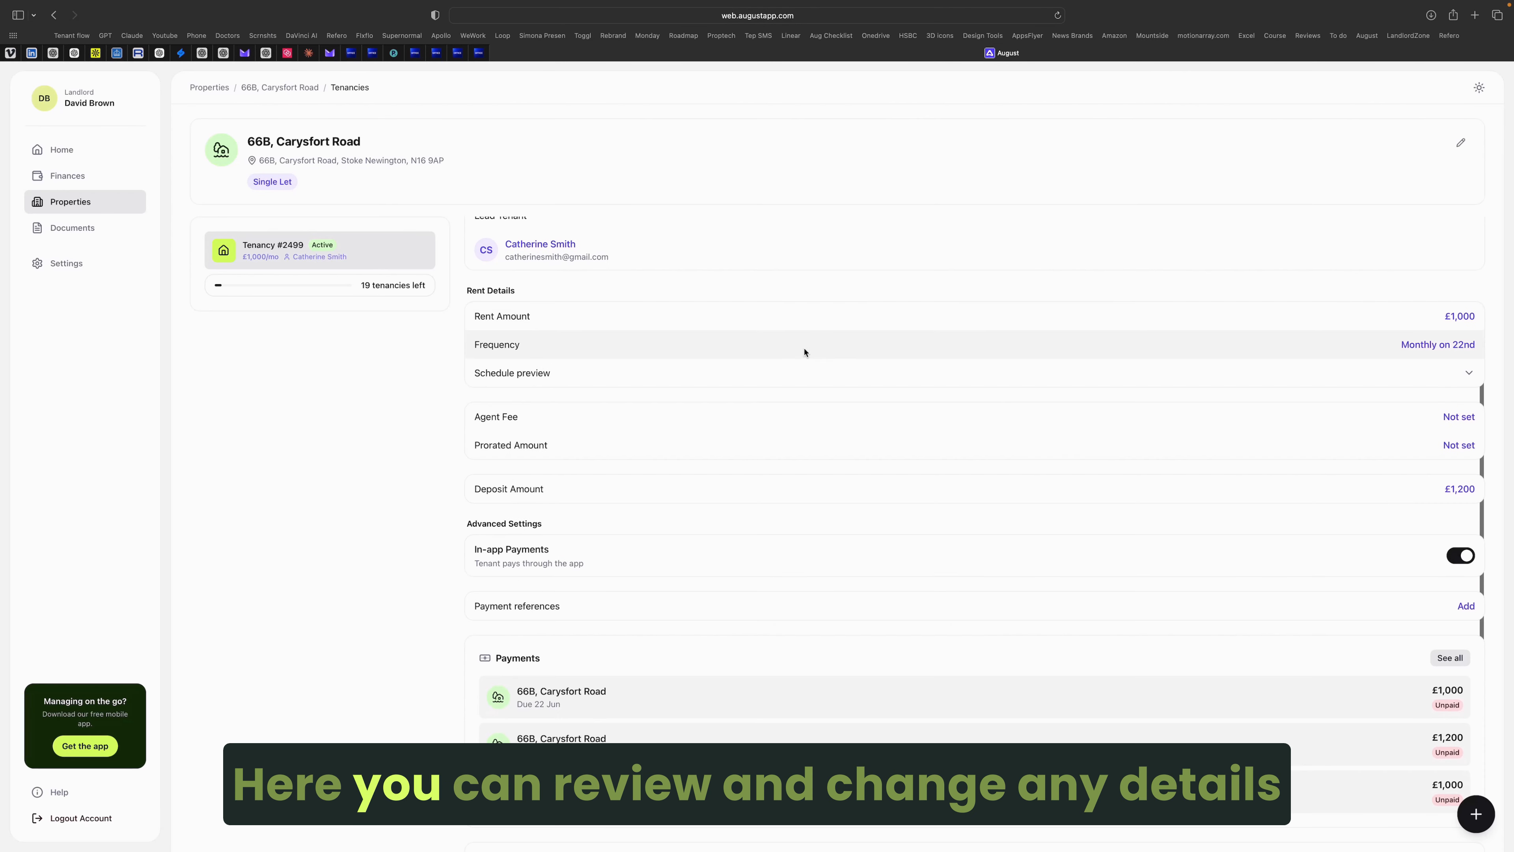
left_click(1137, 382)
left_click(1480, 318)
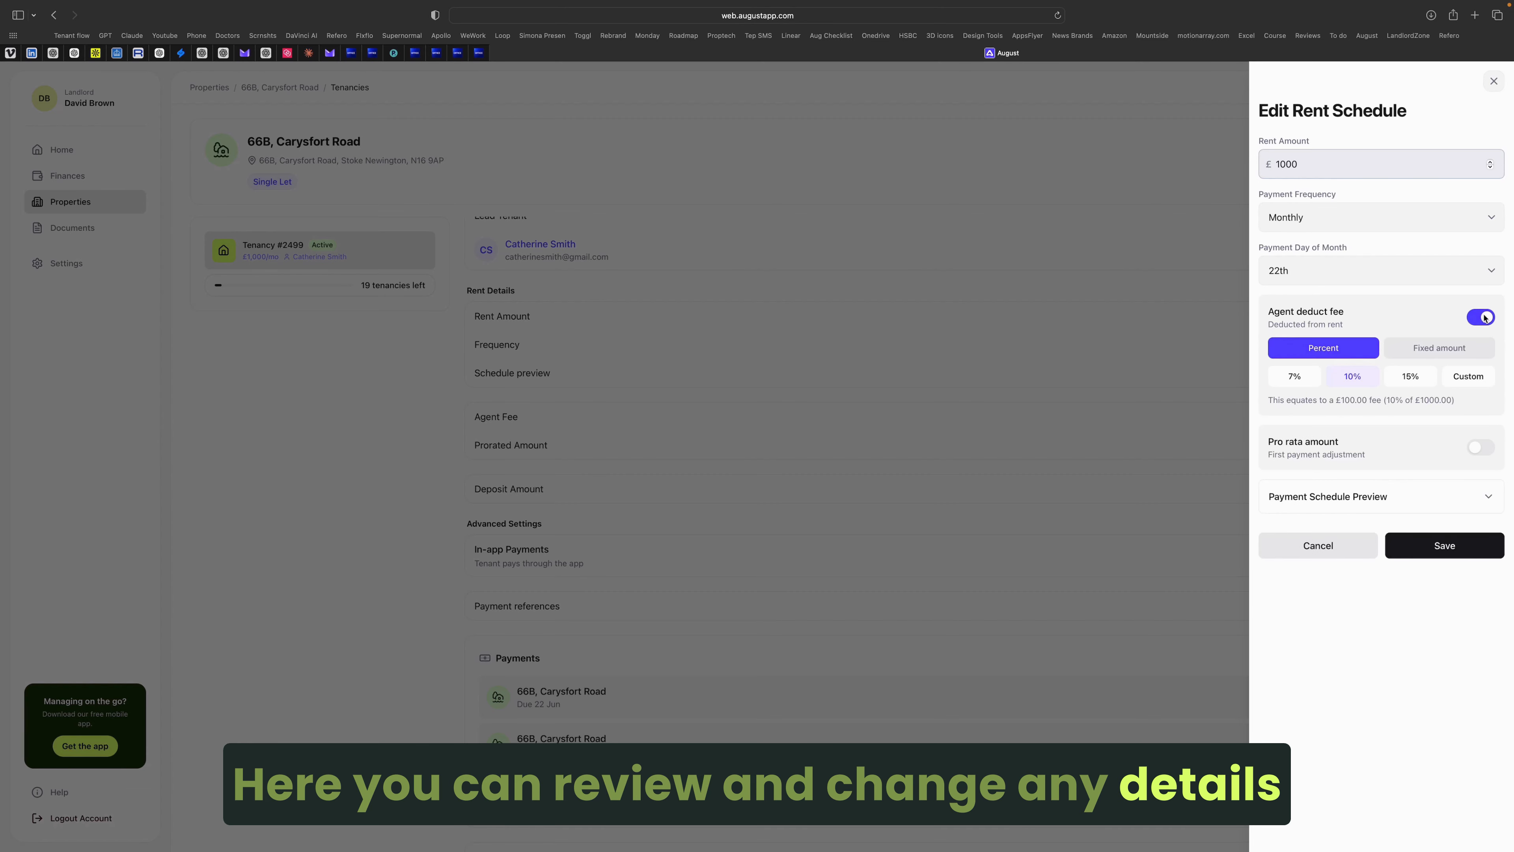
left_click(1480, 317)
left_click(1481, 371)
left_click(1481, 371)
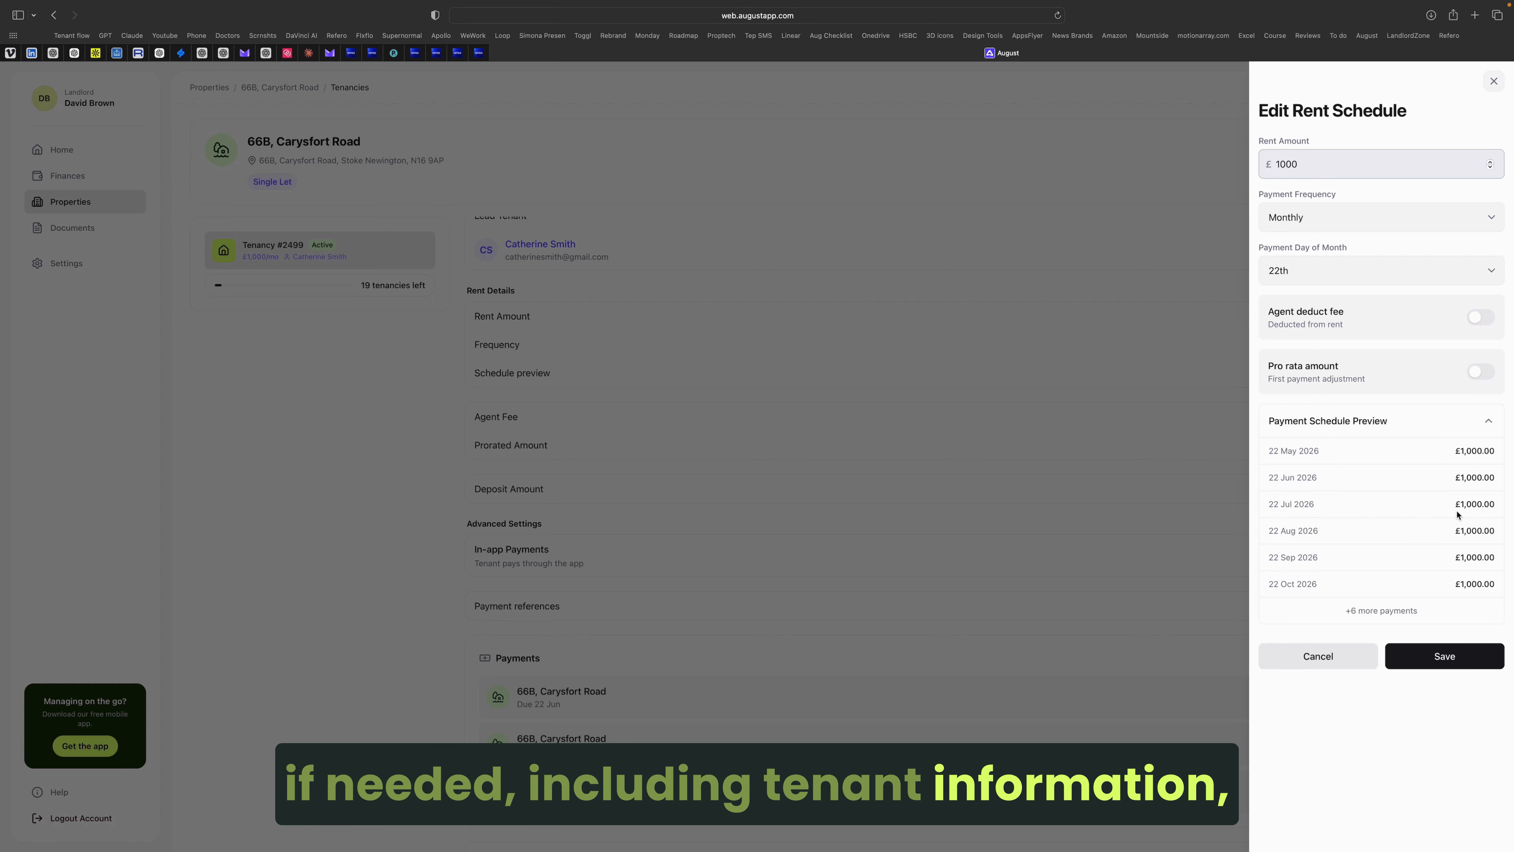
left_click(1488, 421)
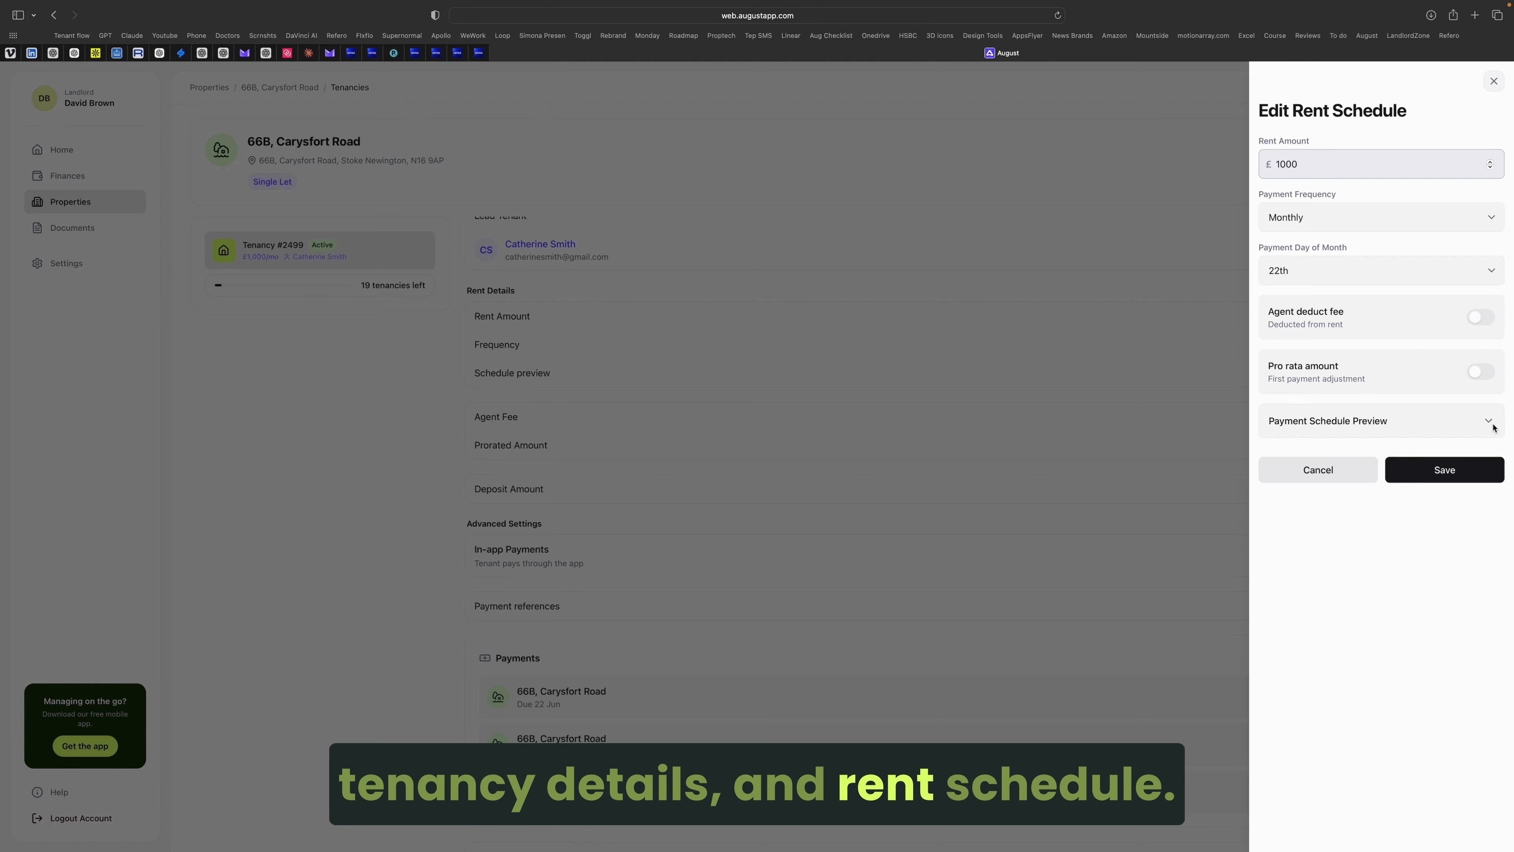
left_click(1356, 470)
Step: Add the payment reference '66B Rent Payment', save, and return to the property overview
scroll(1376, 608, "down", 1)
left_click(1460, 562)
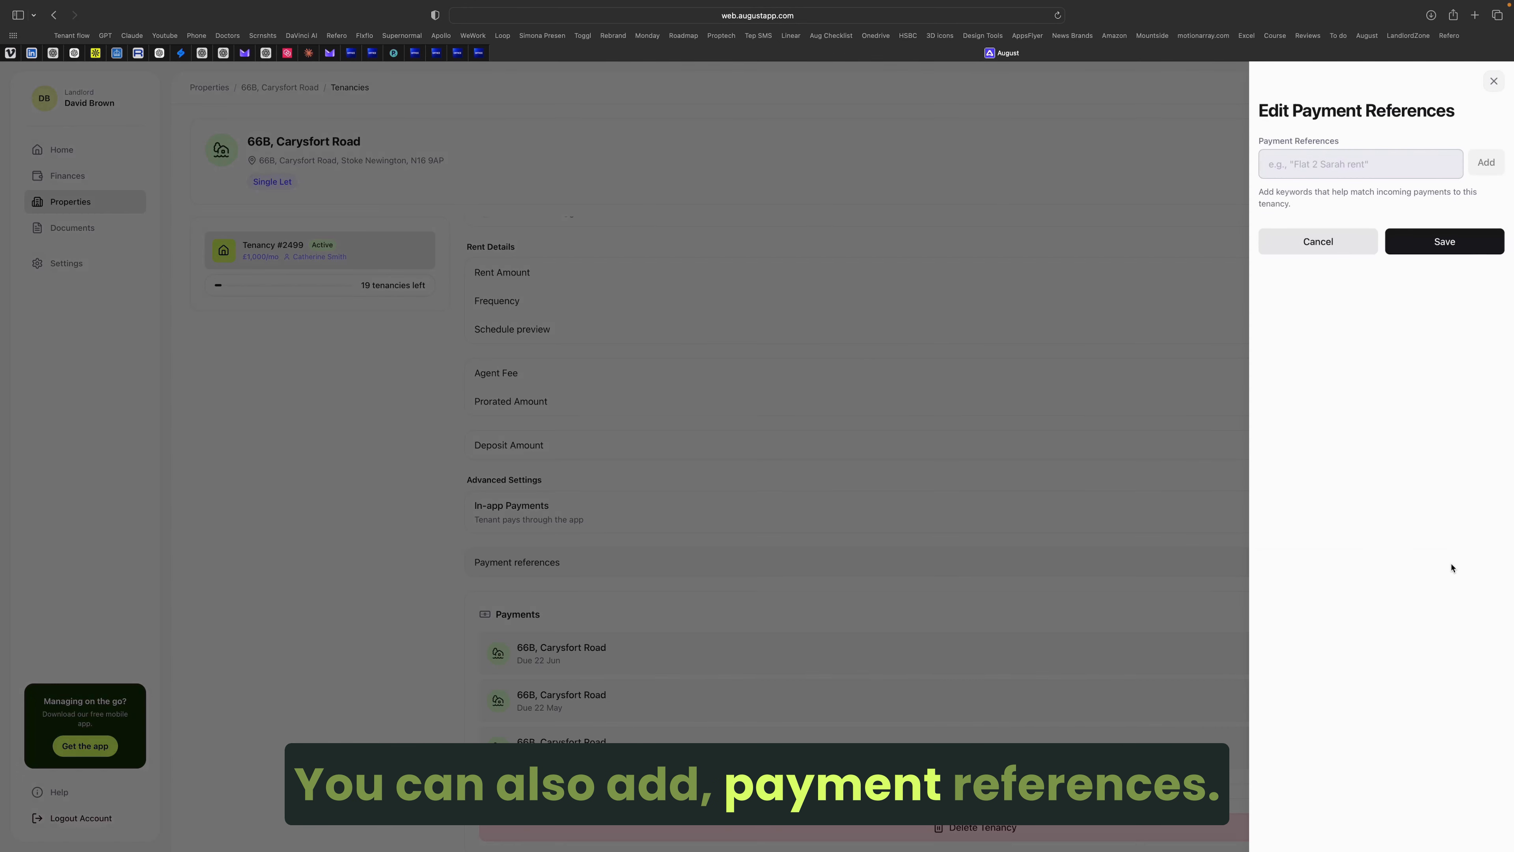
type("66B Rent Payment")
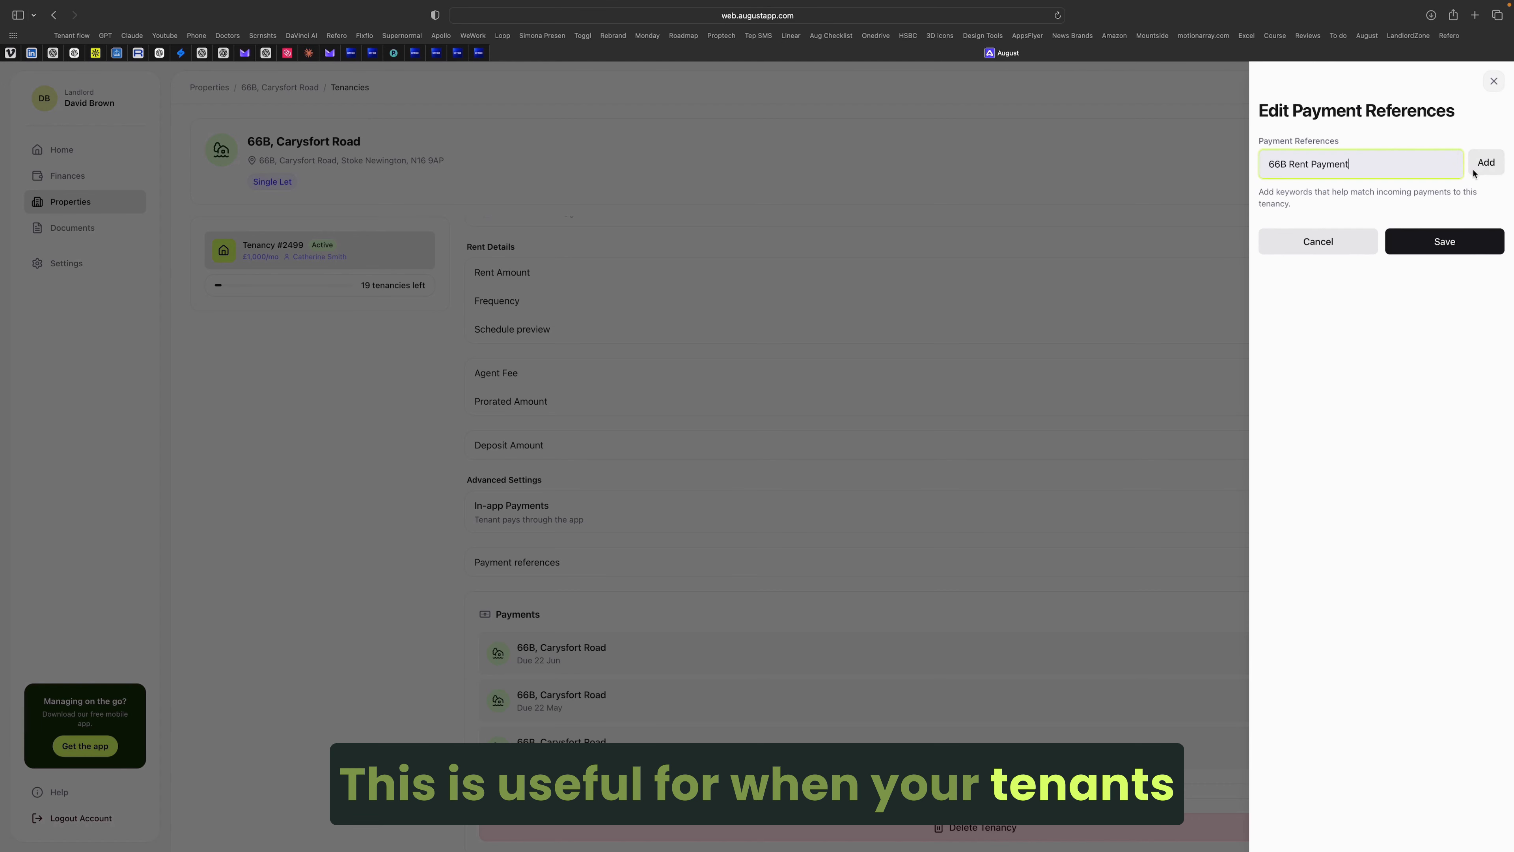
left_click(1473, 172)
left_click(1445, 268)
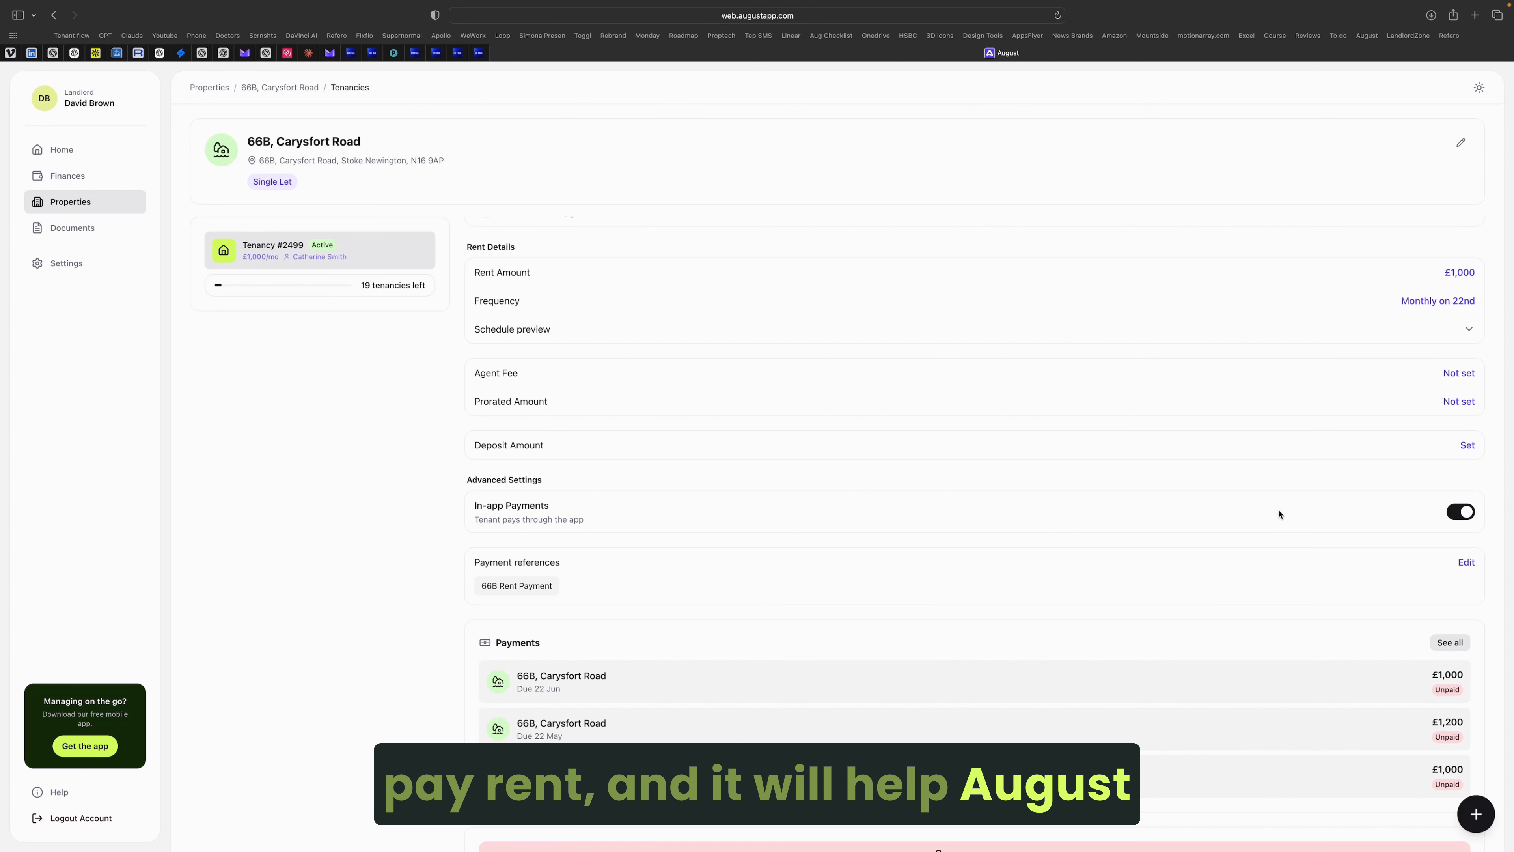
scroll(1279, 515, "down", 1)
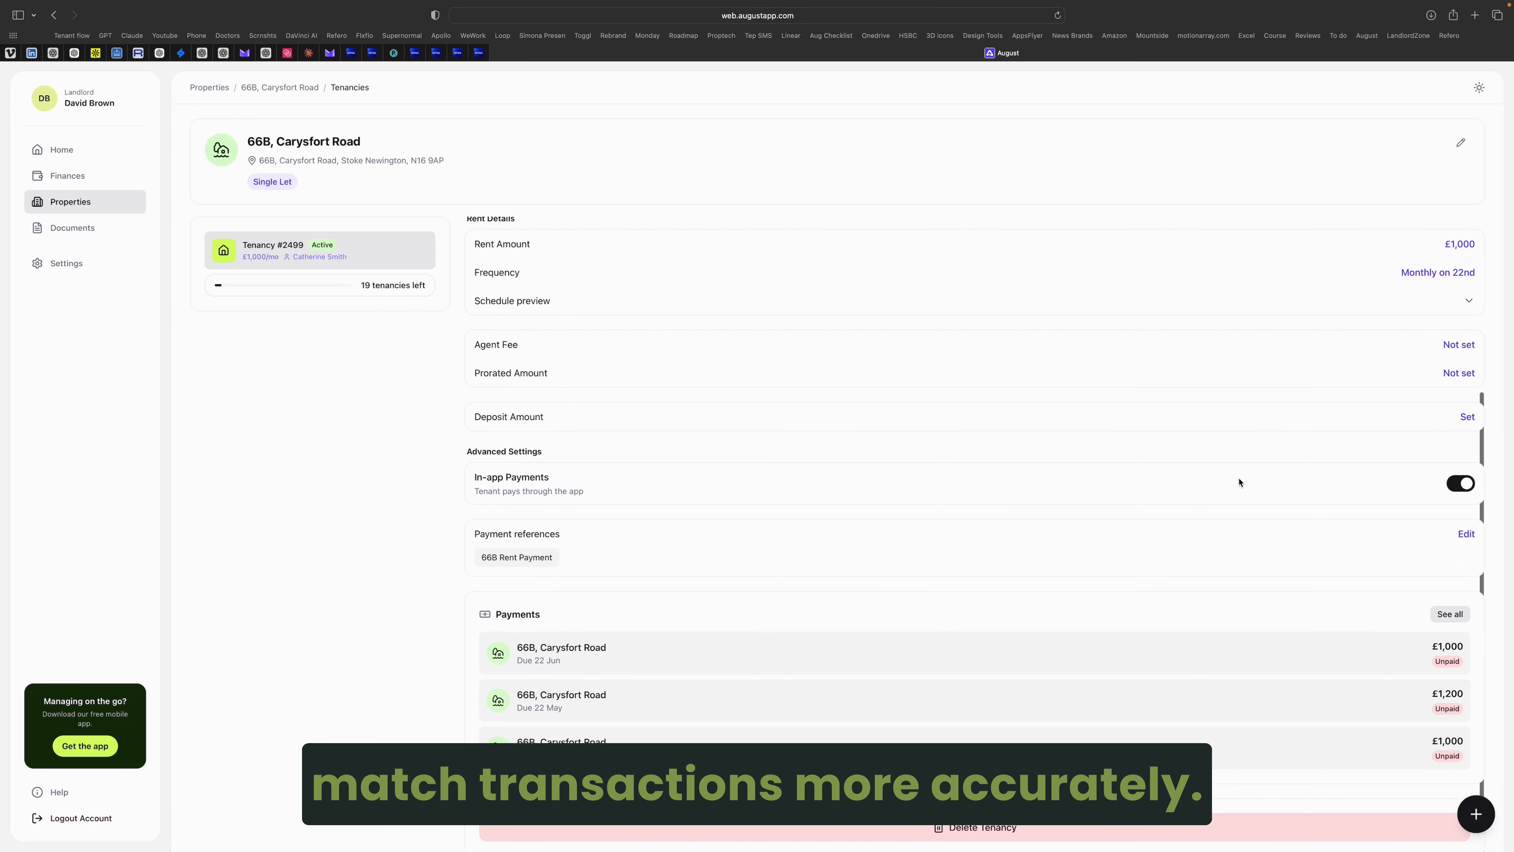
scroll(1139, 483, "up", 8)
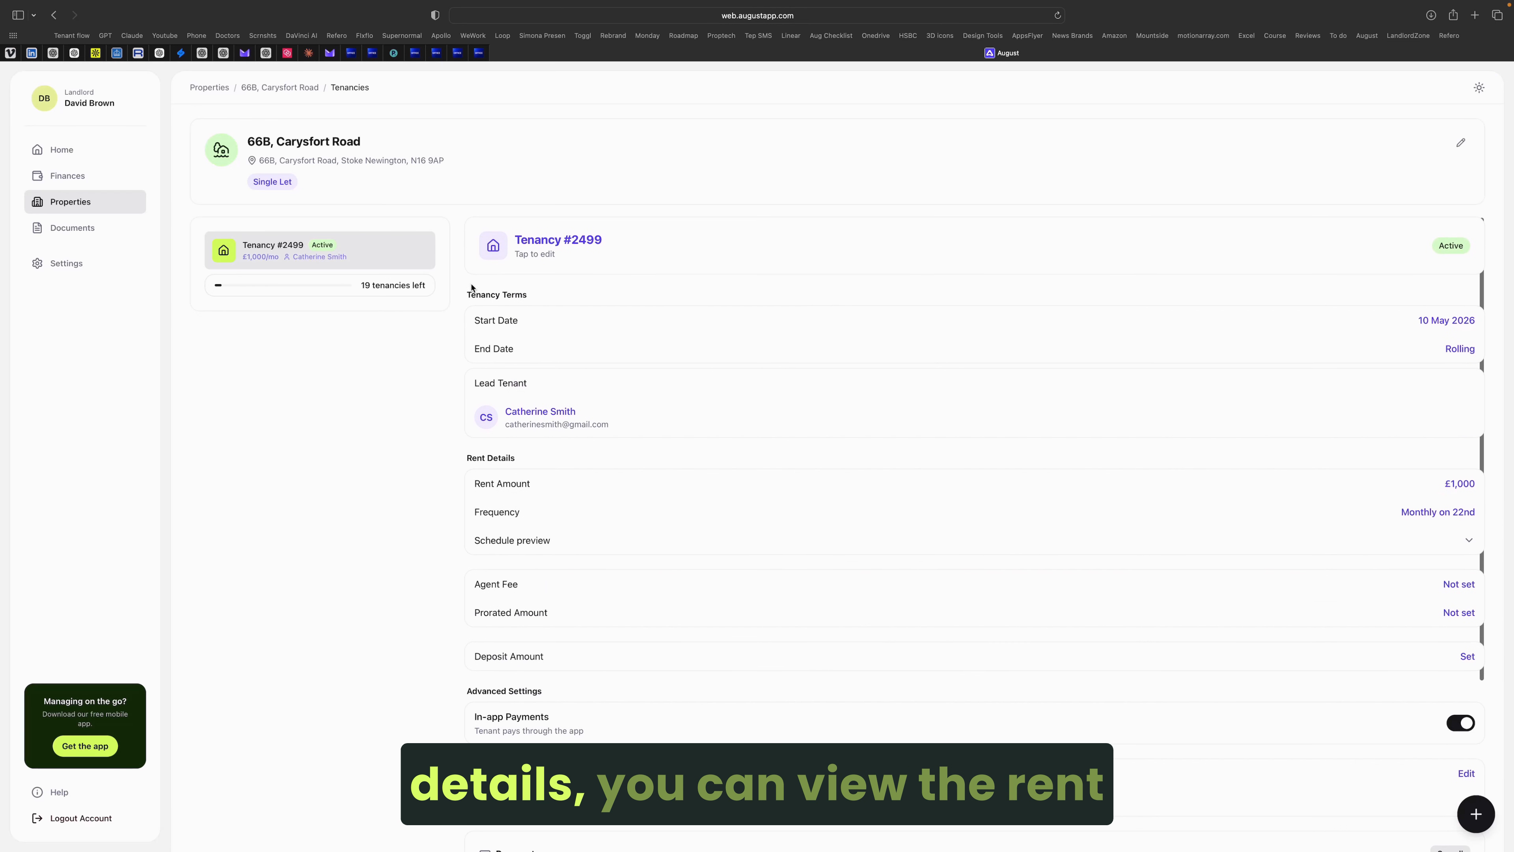
left_click(286, 88)
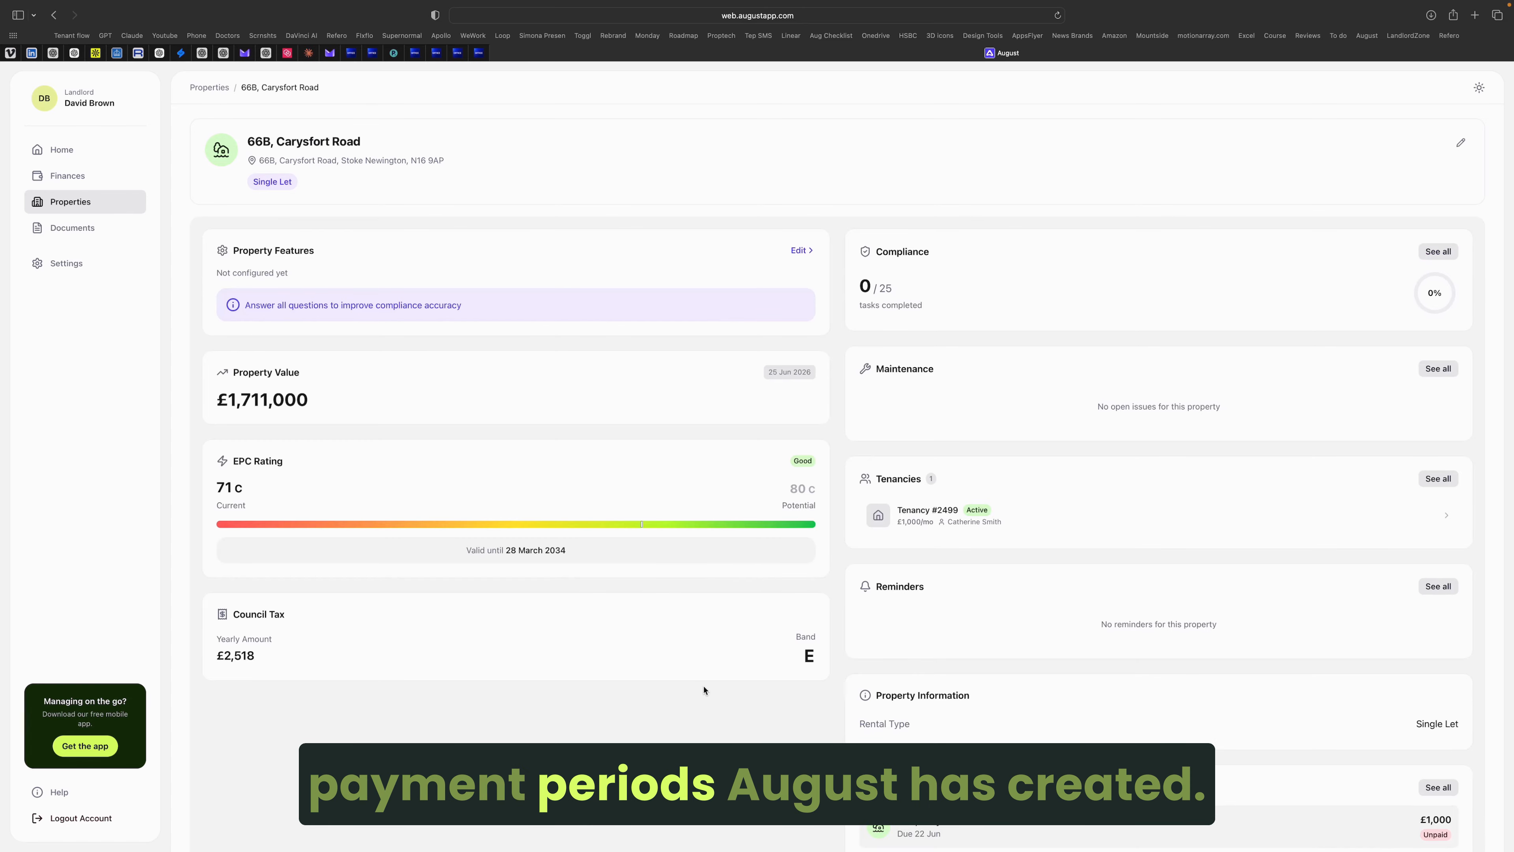
Step: Open the unpaid £1,000 rent payment due 22 June 2026 from the property's payments list
scroll(1132, 490, "down", 5)
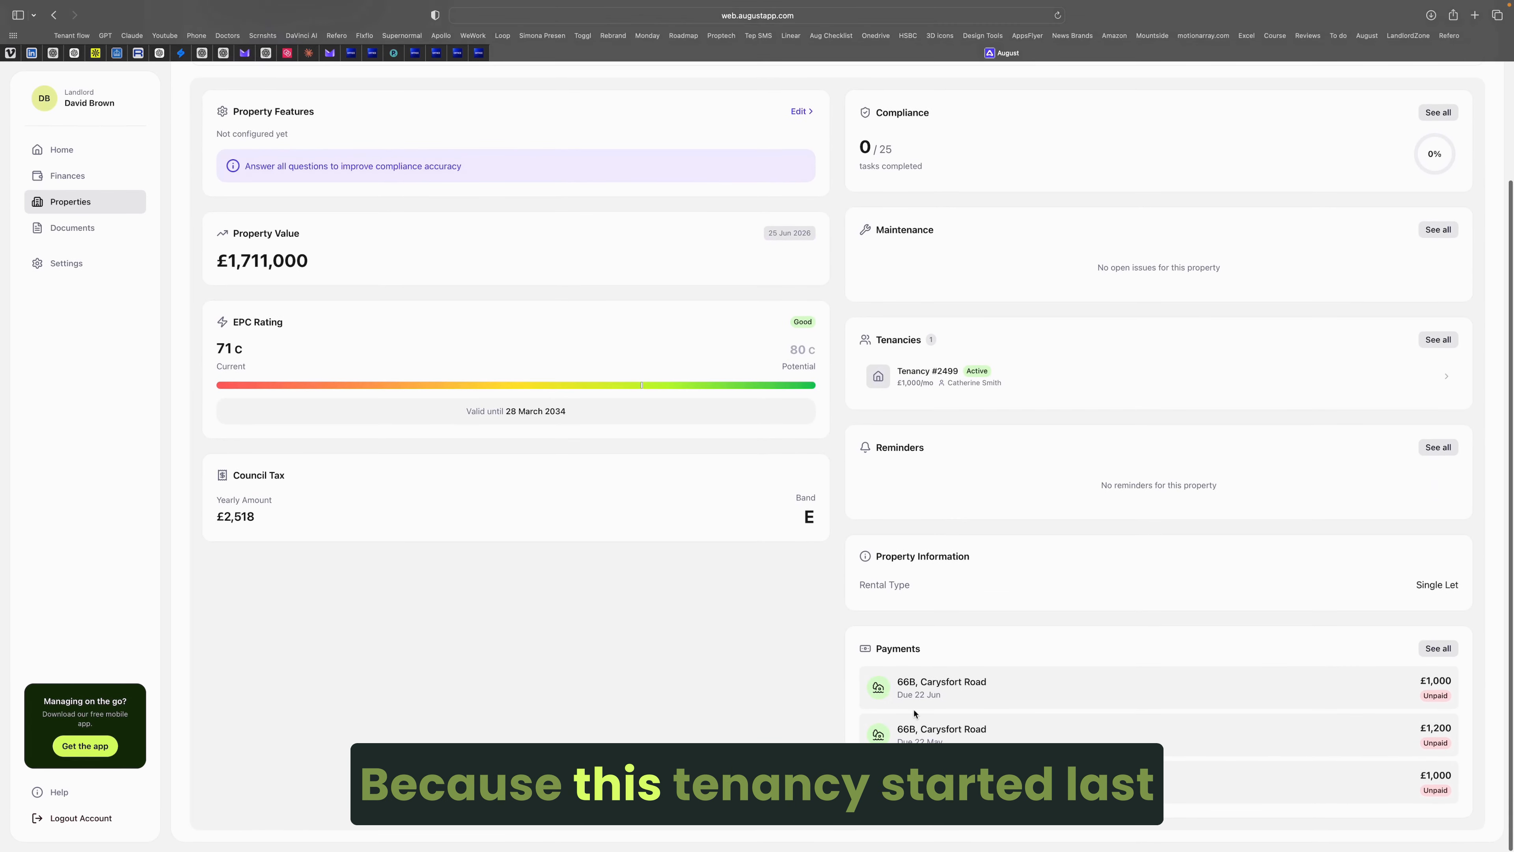
left_click(1438, 648)
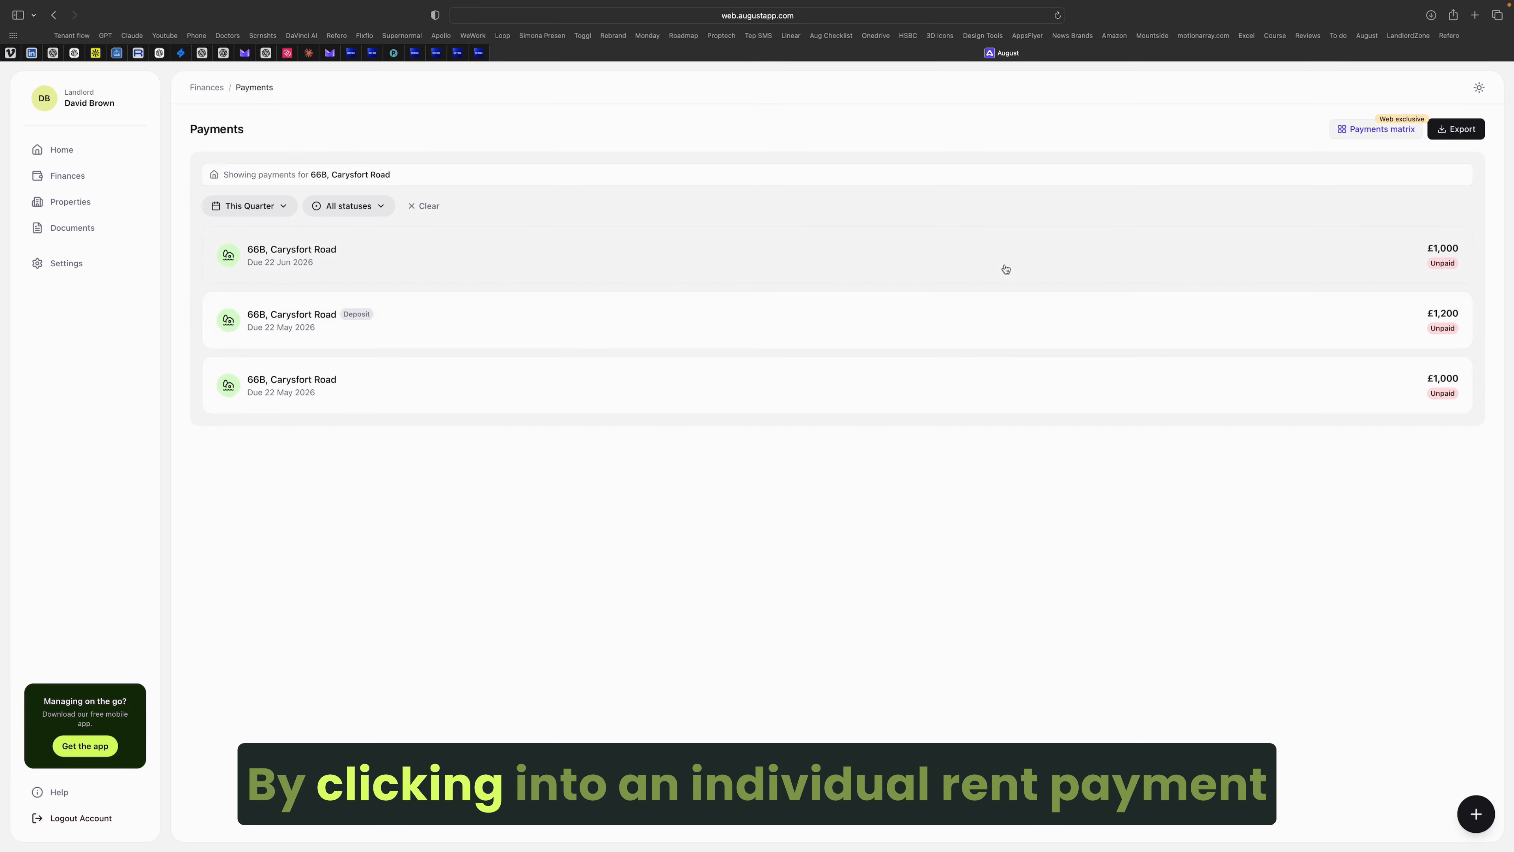
left_click(1004, 268)
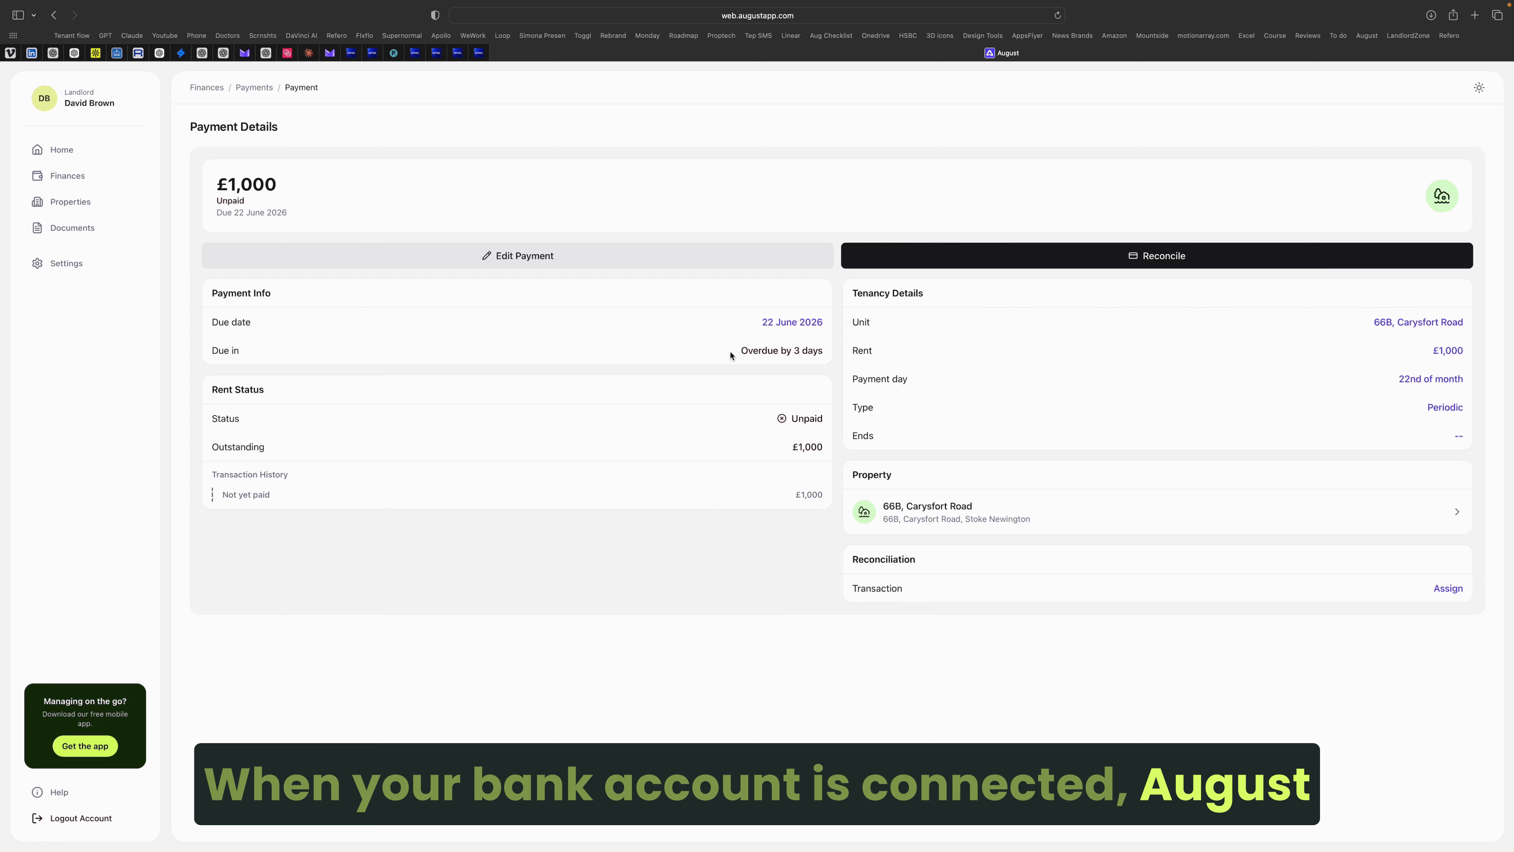
Step: Review the bank transactions offered to reconcile the June £1,000 rent, then return to its payment
left_click(878, 254)
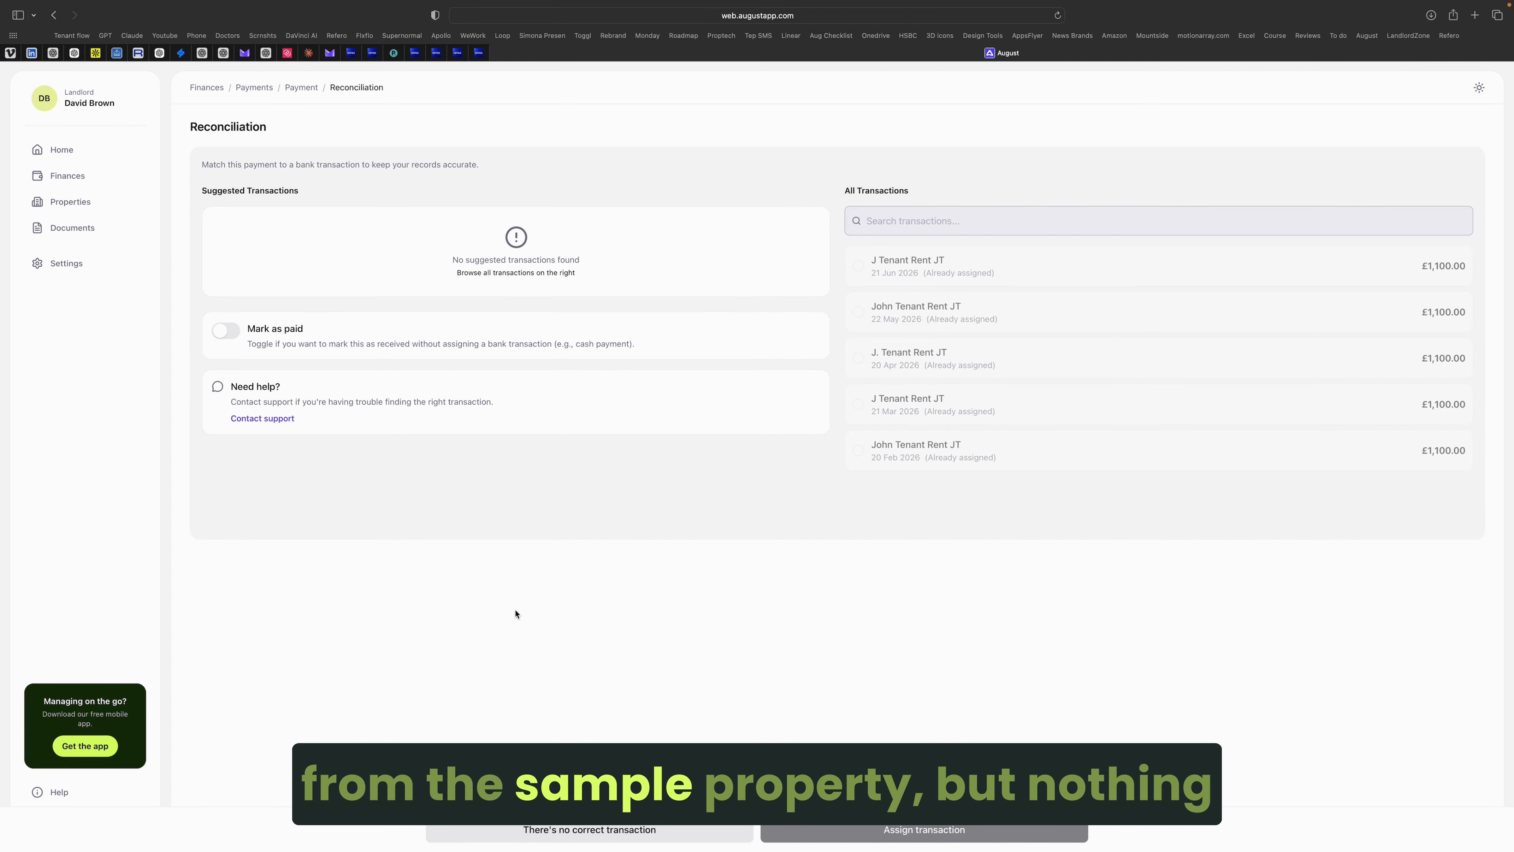
left_click(299, 87)
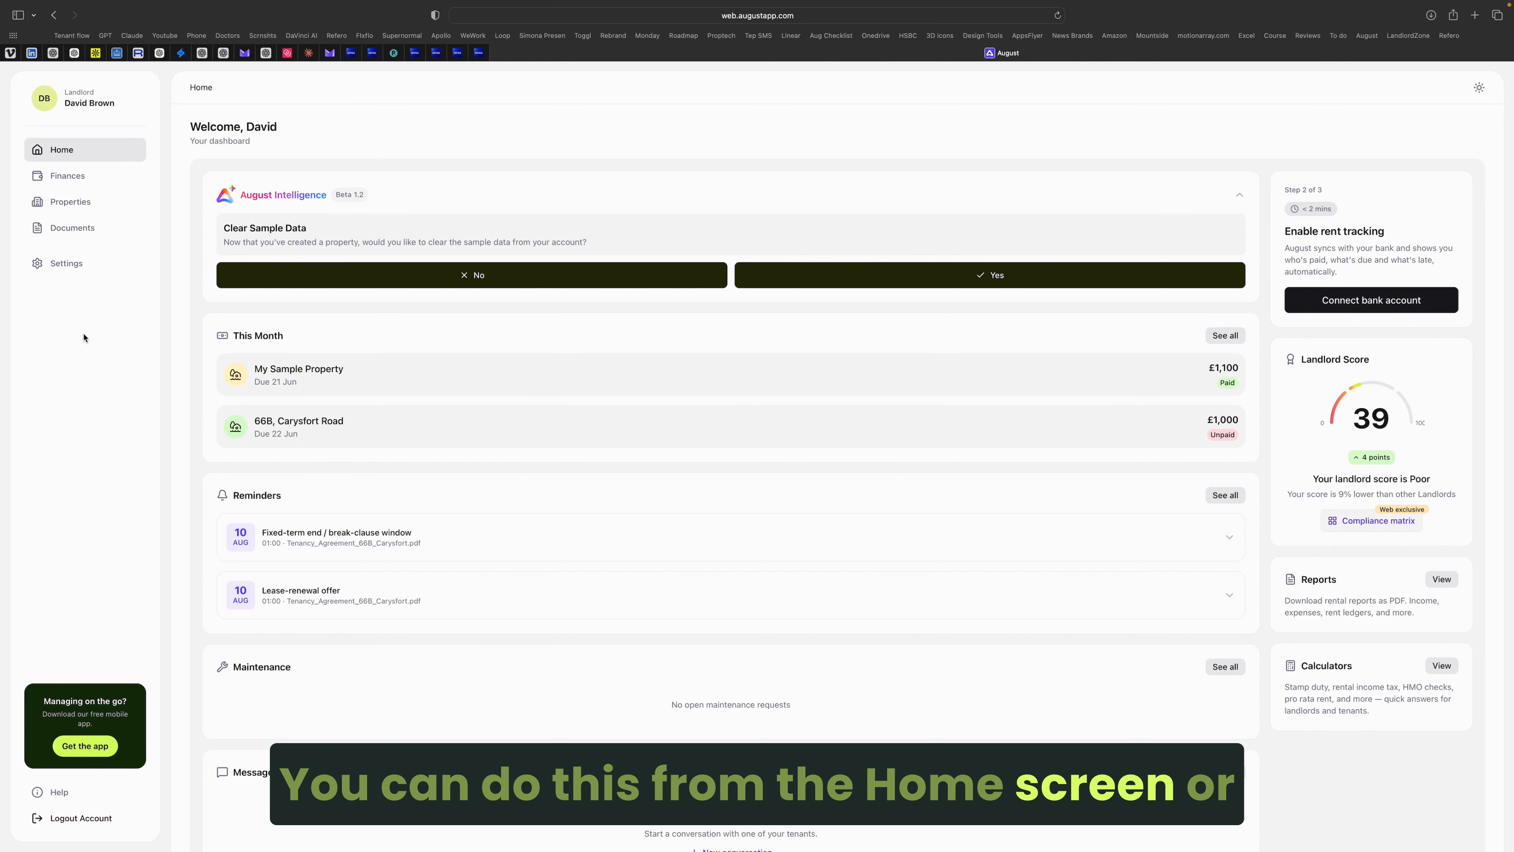
Step: Connect a Coutts bank account through Plaid from the Bank connections settings
left_click(59, 267)
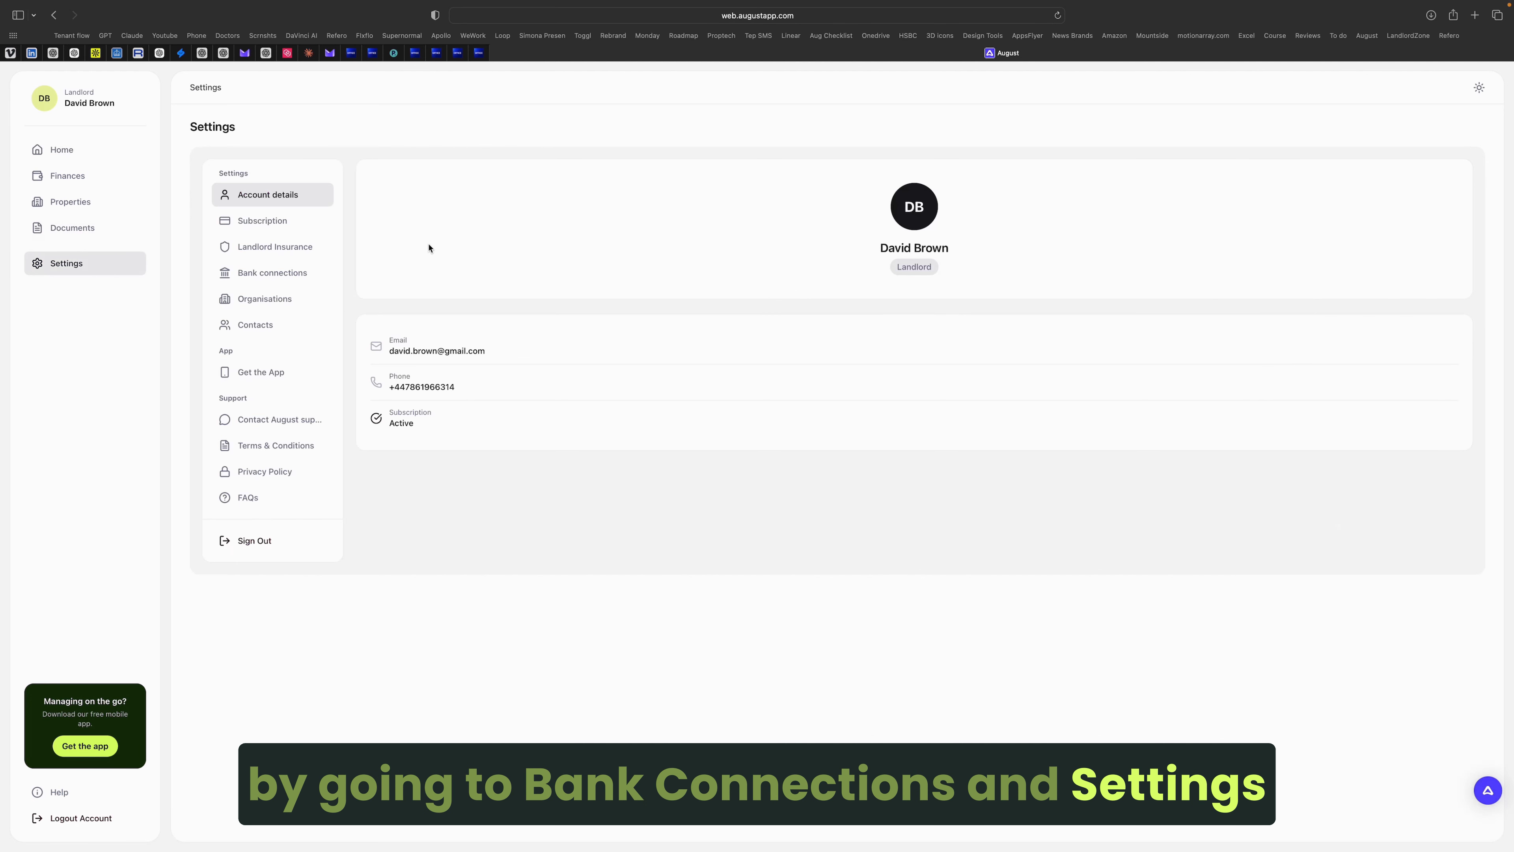
left_click(296, 272)
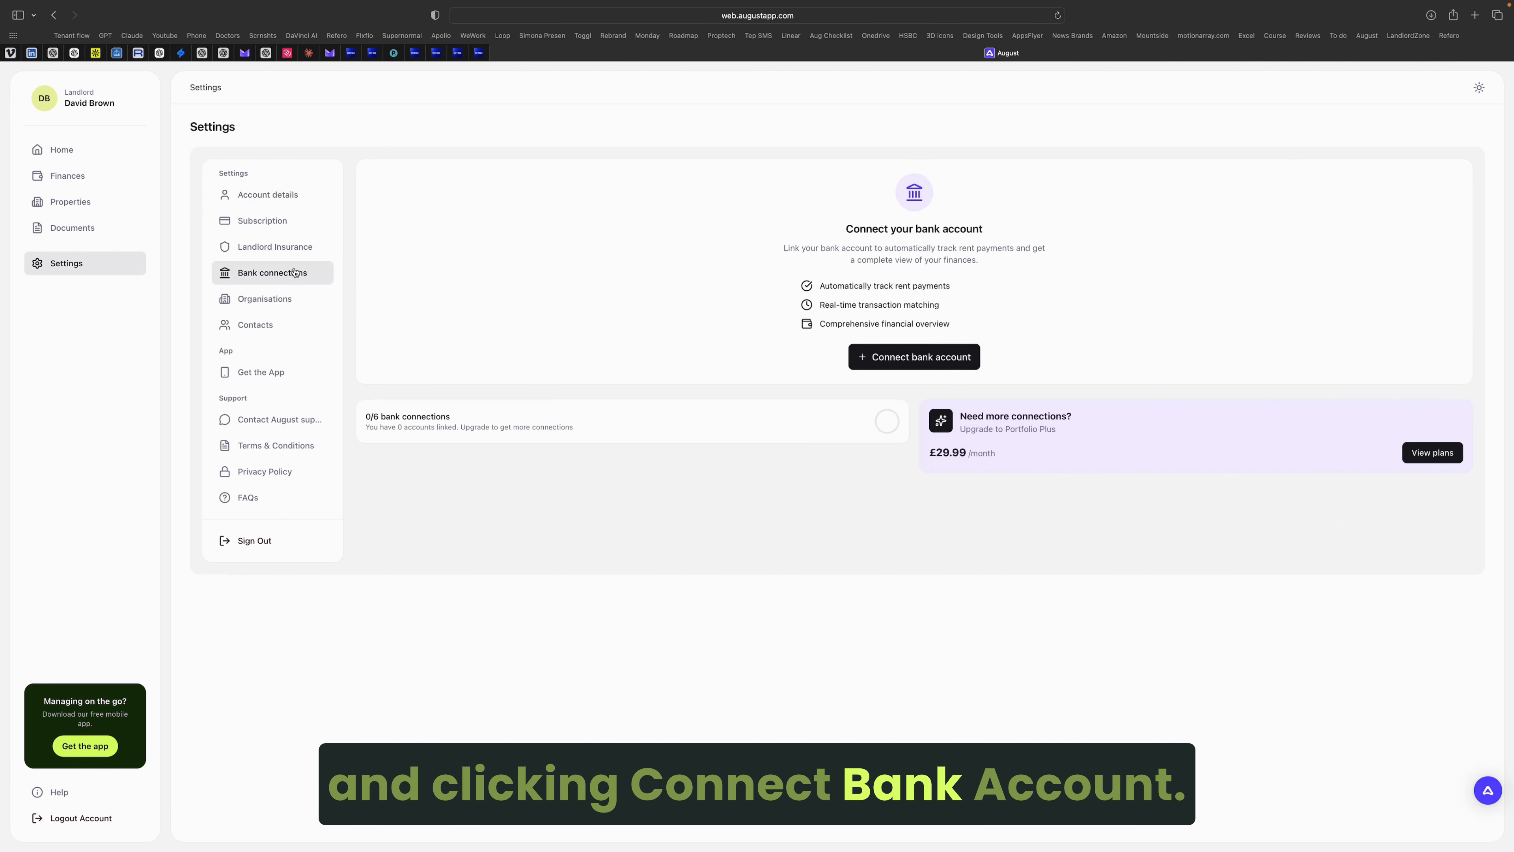
left_click(920, 358)
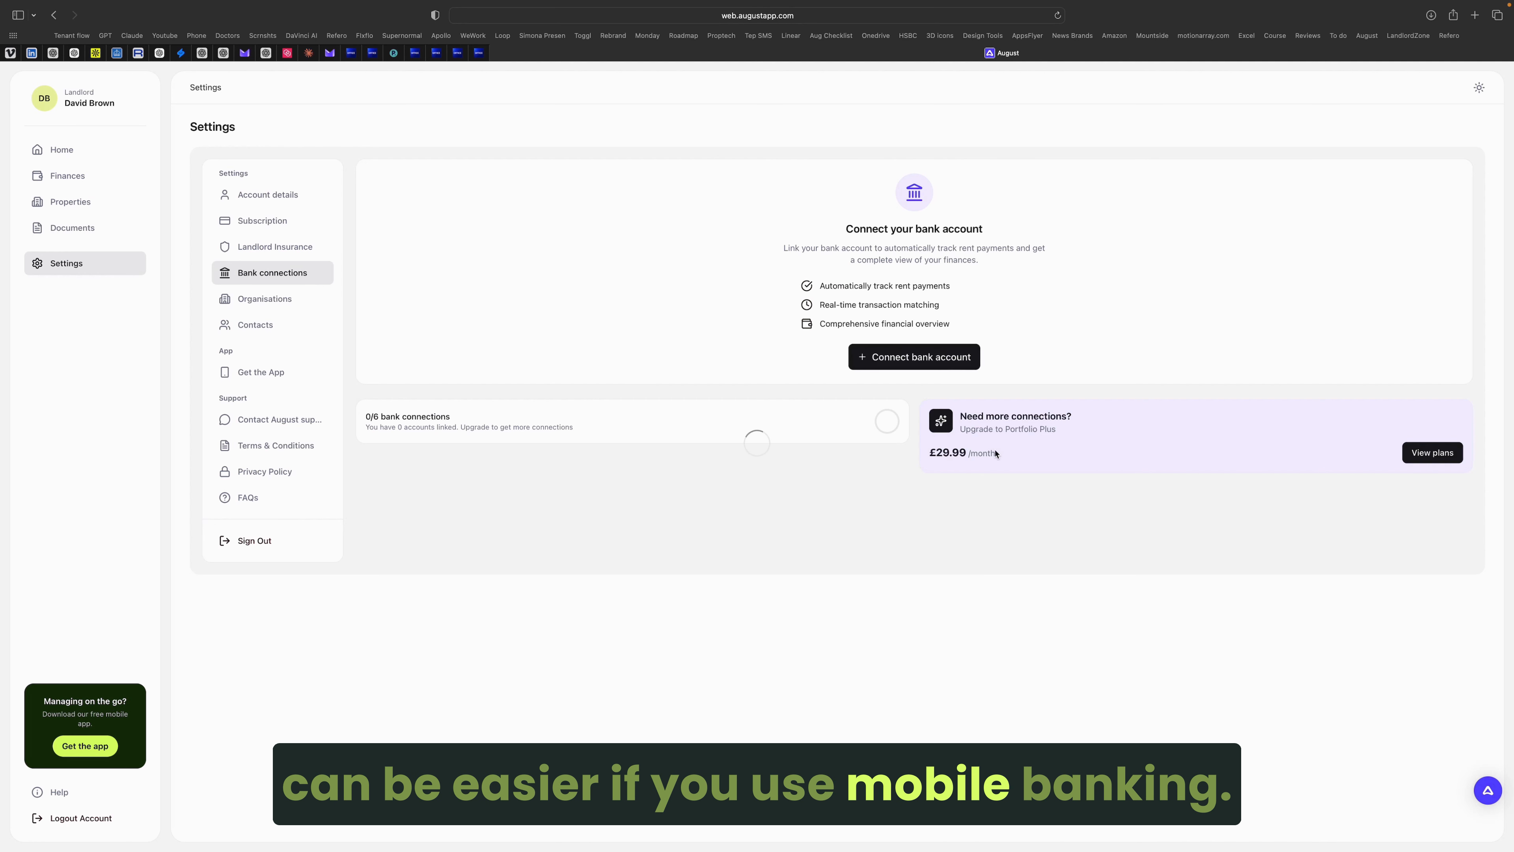
left_click(744, 582)
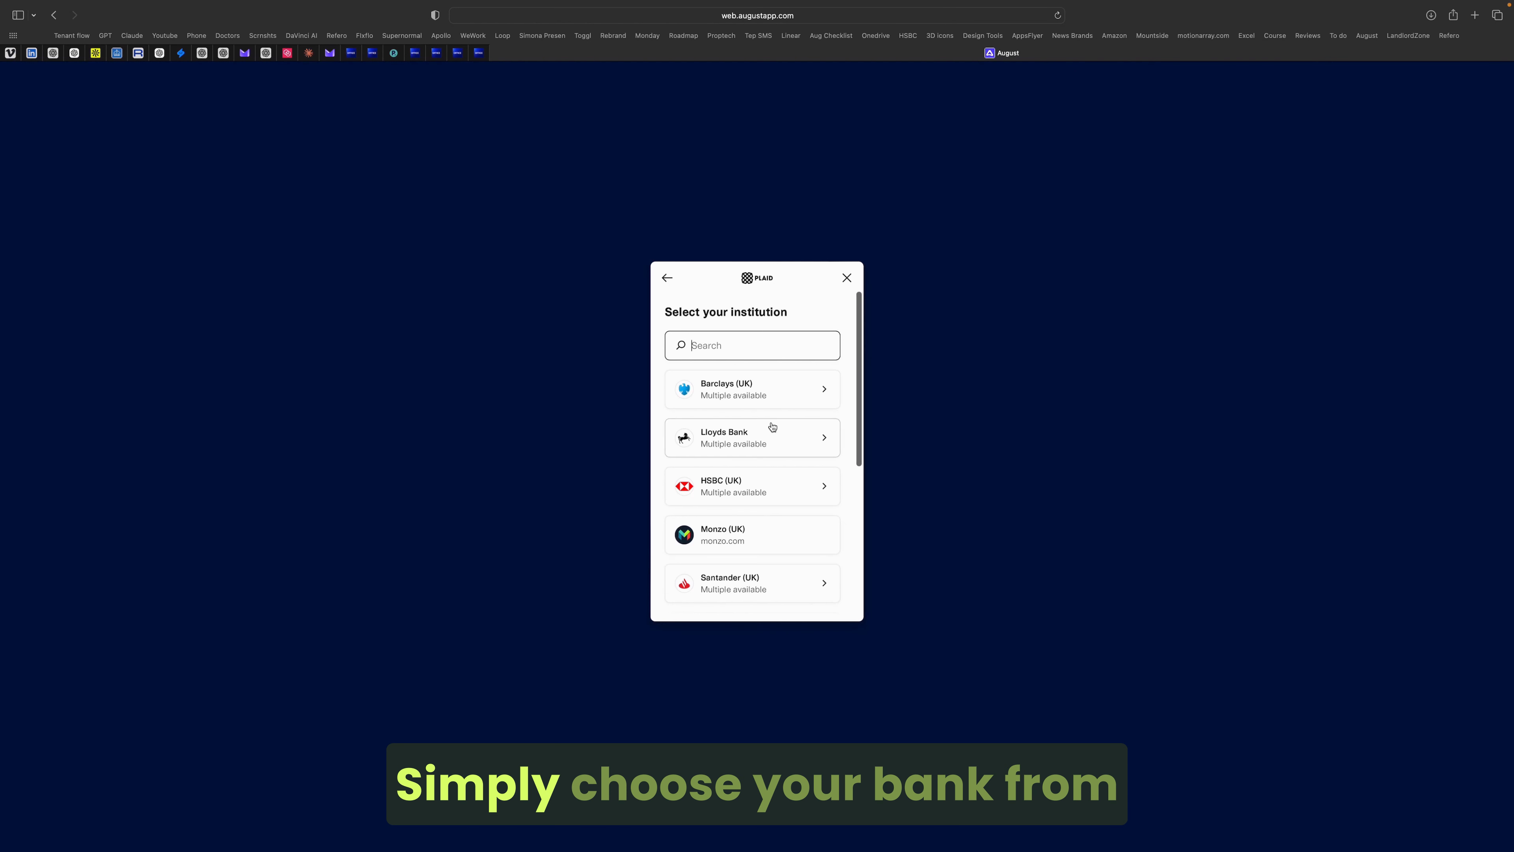
scroll(770, 428, "down", 3)
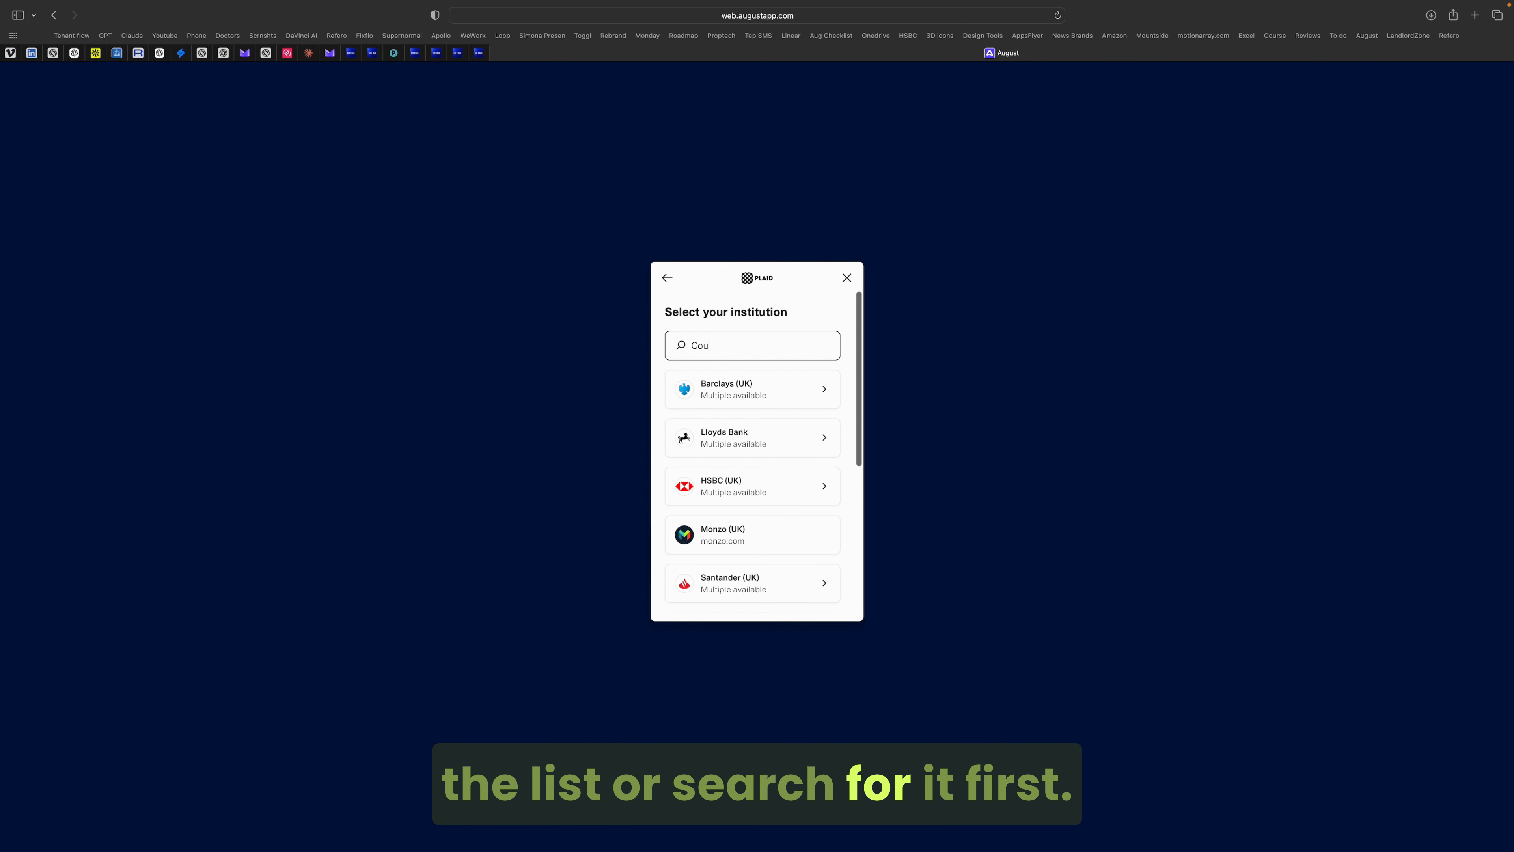
type("tts")
left_click(816, 402)
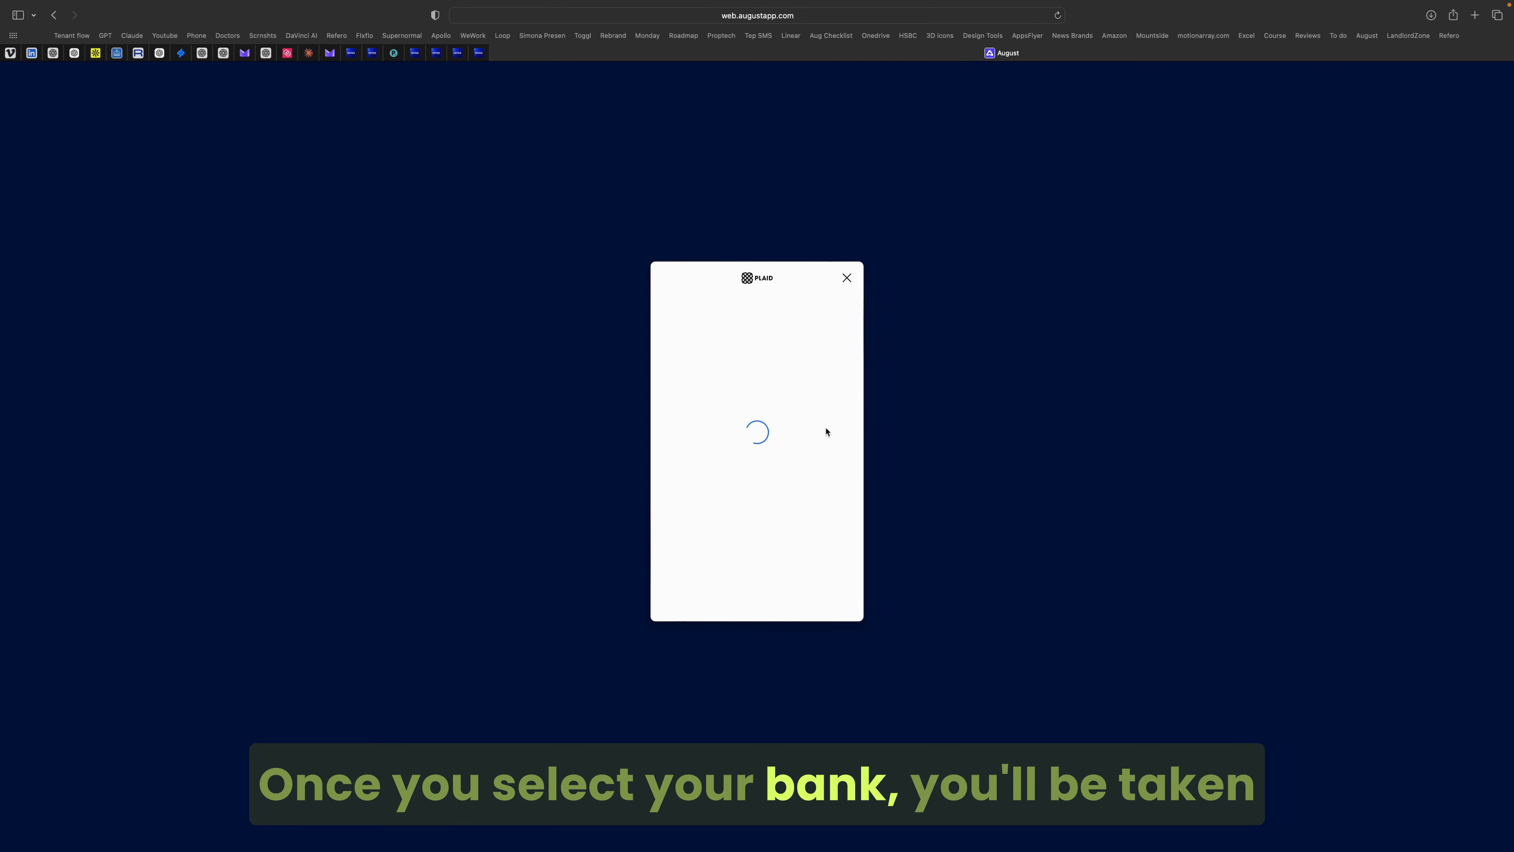
left_click(744, 585)
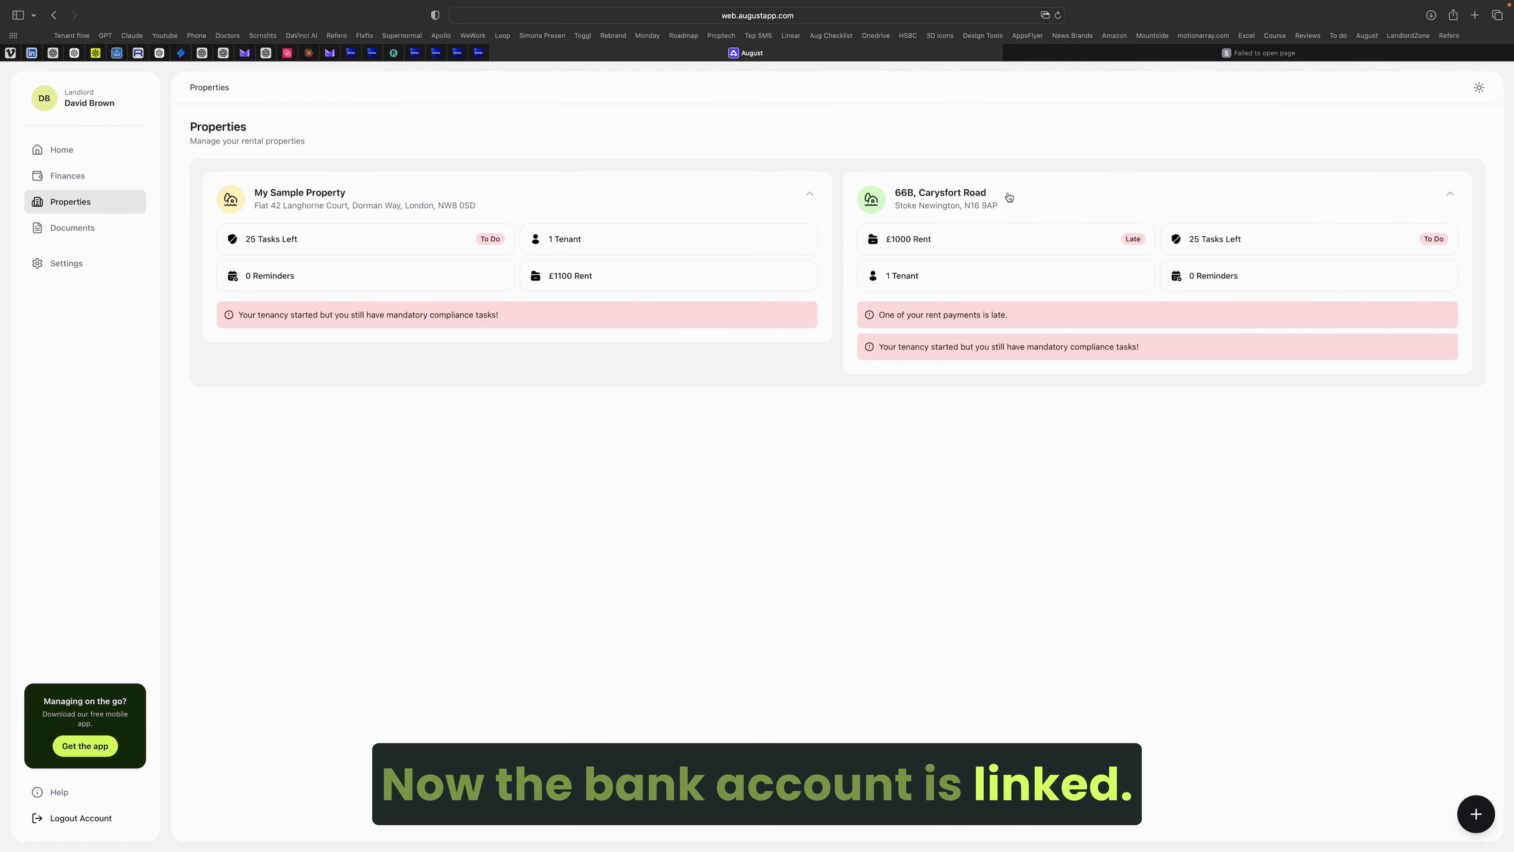
left_click(992, 203)
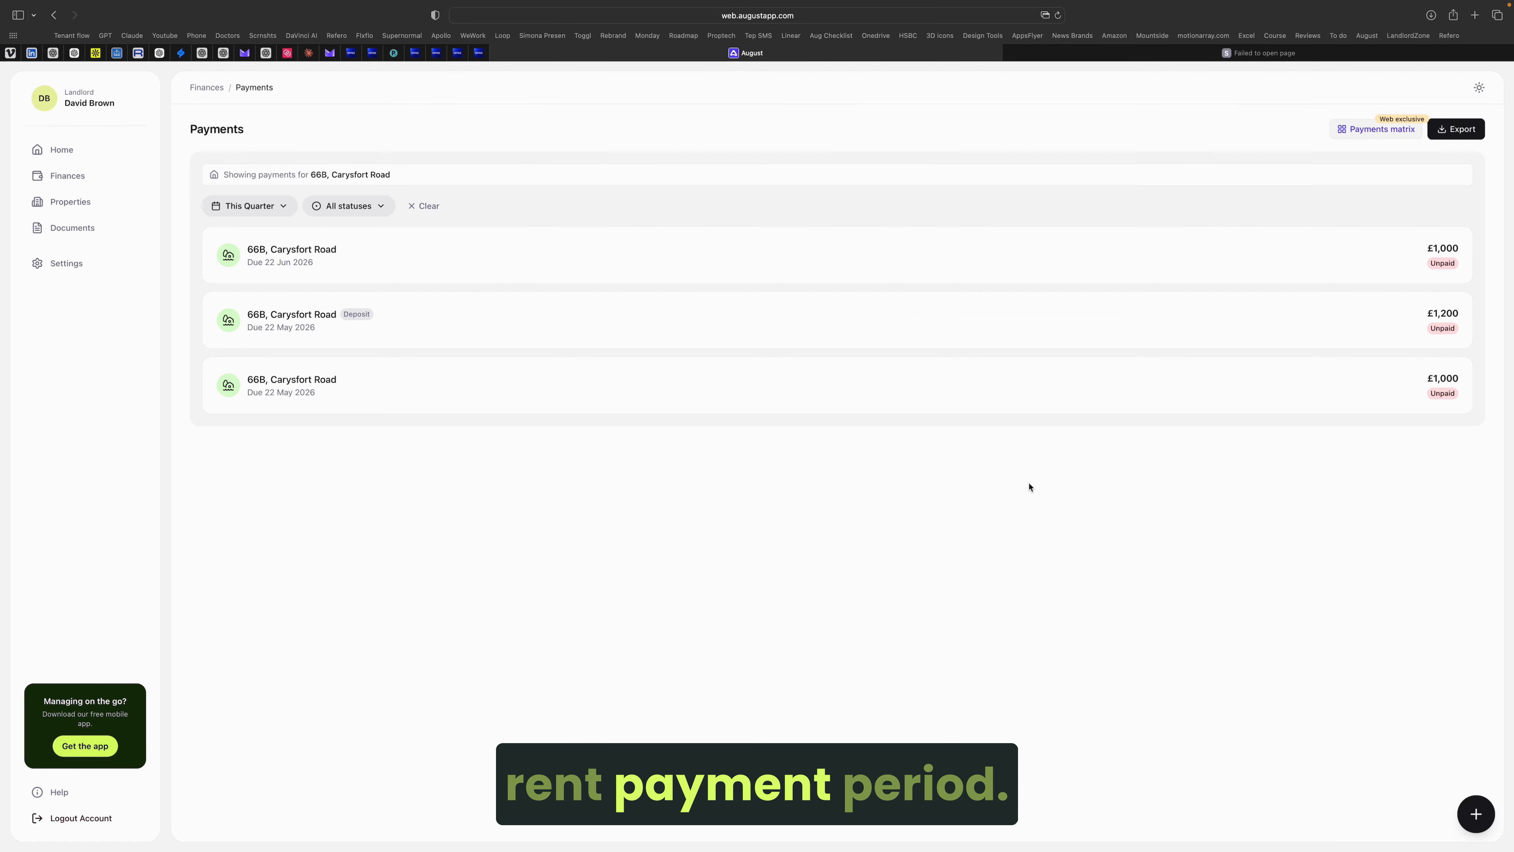
left_click(958, 370)
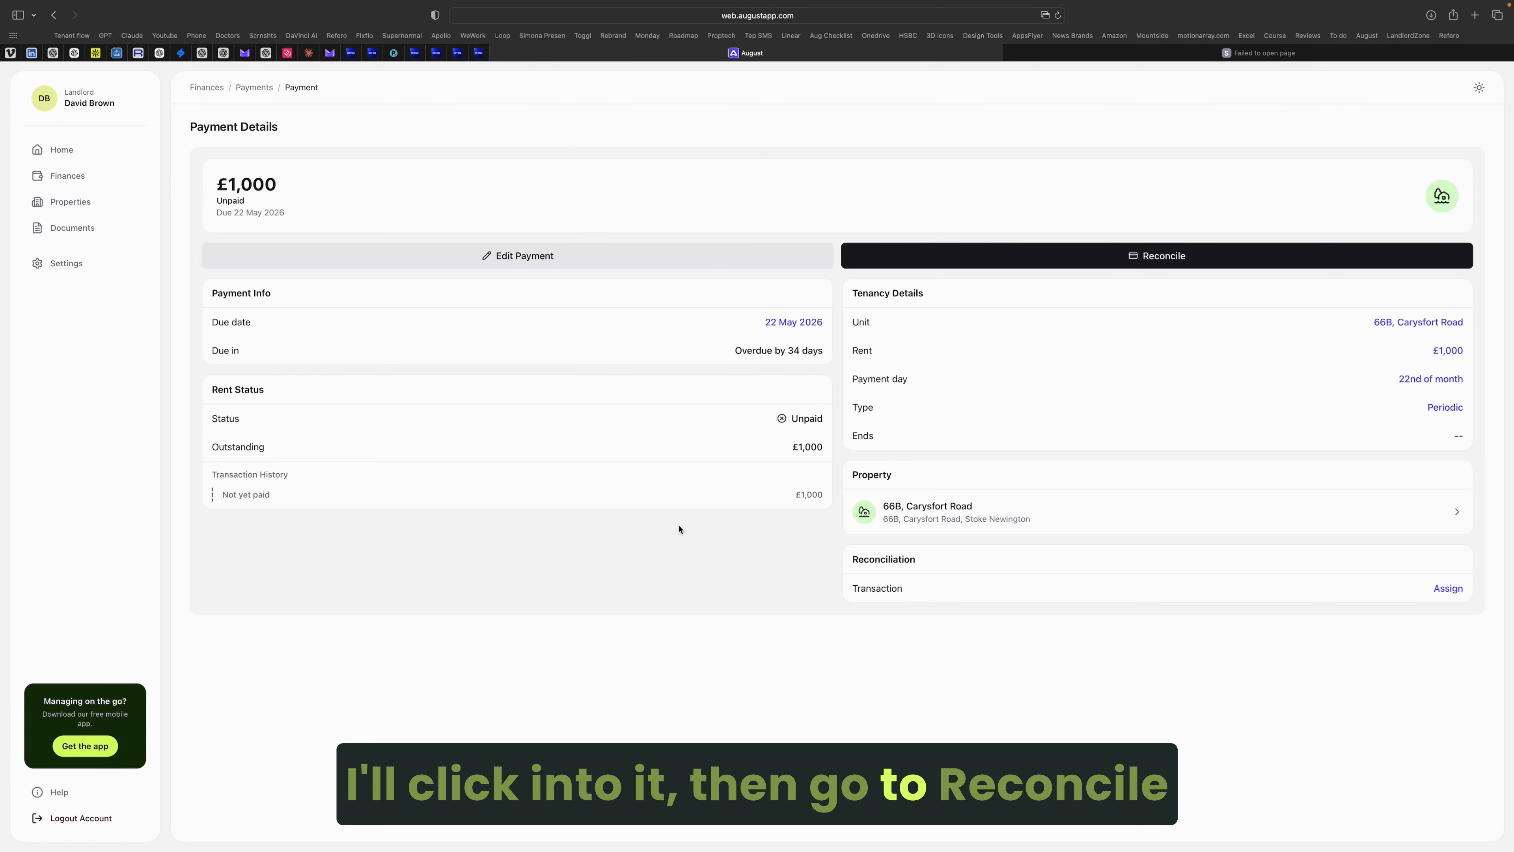
left_click(937, 254)
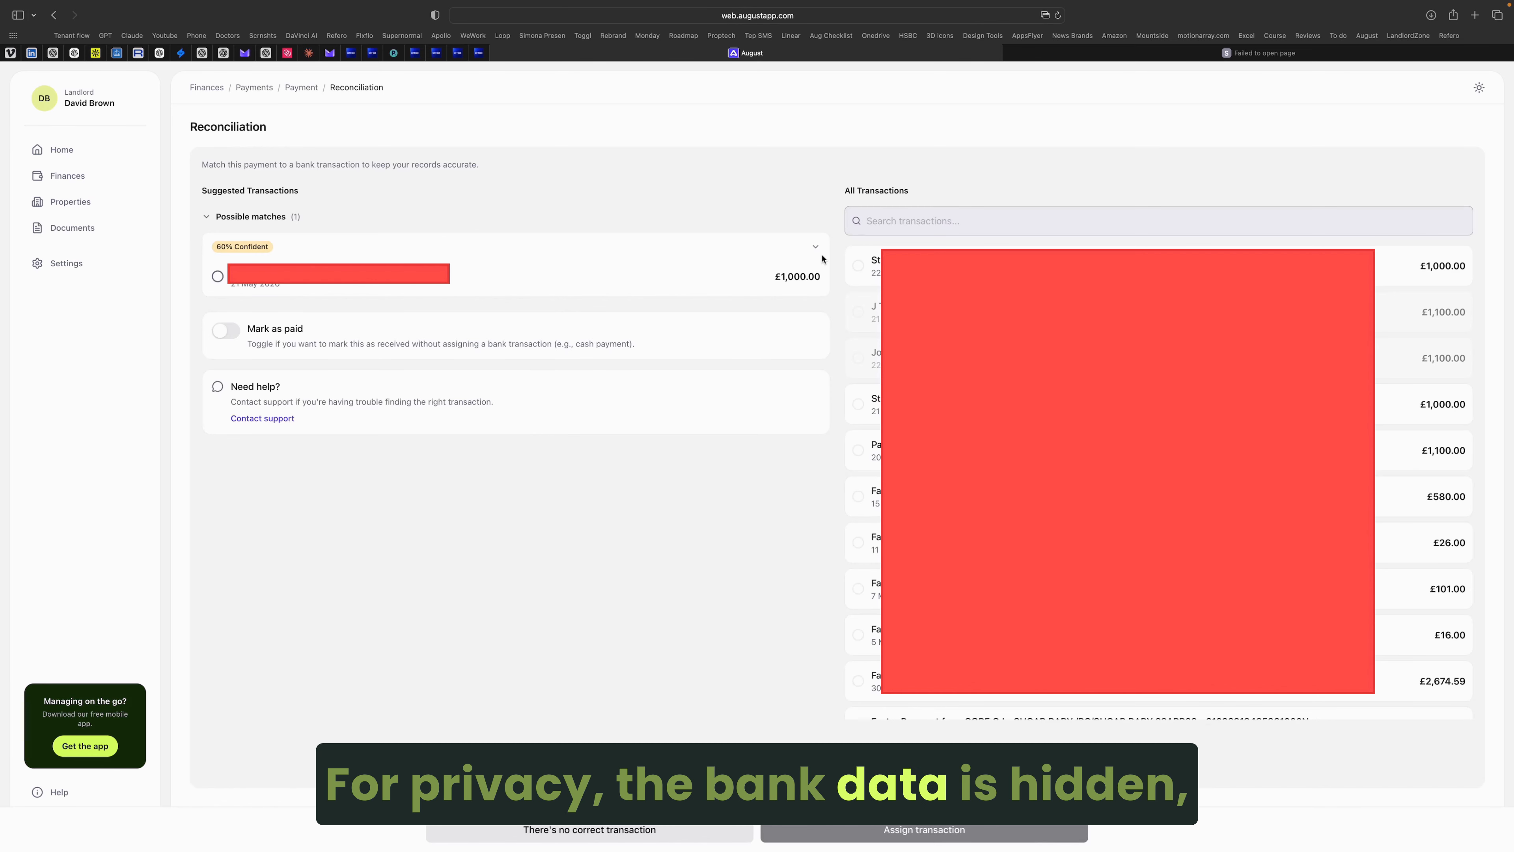
left_click(816, 248)
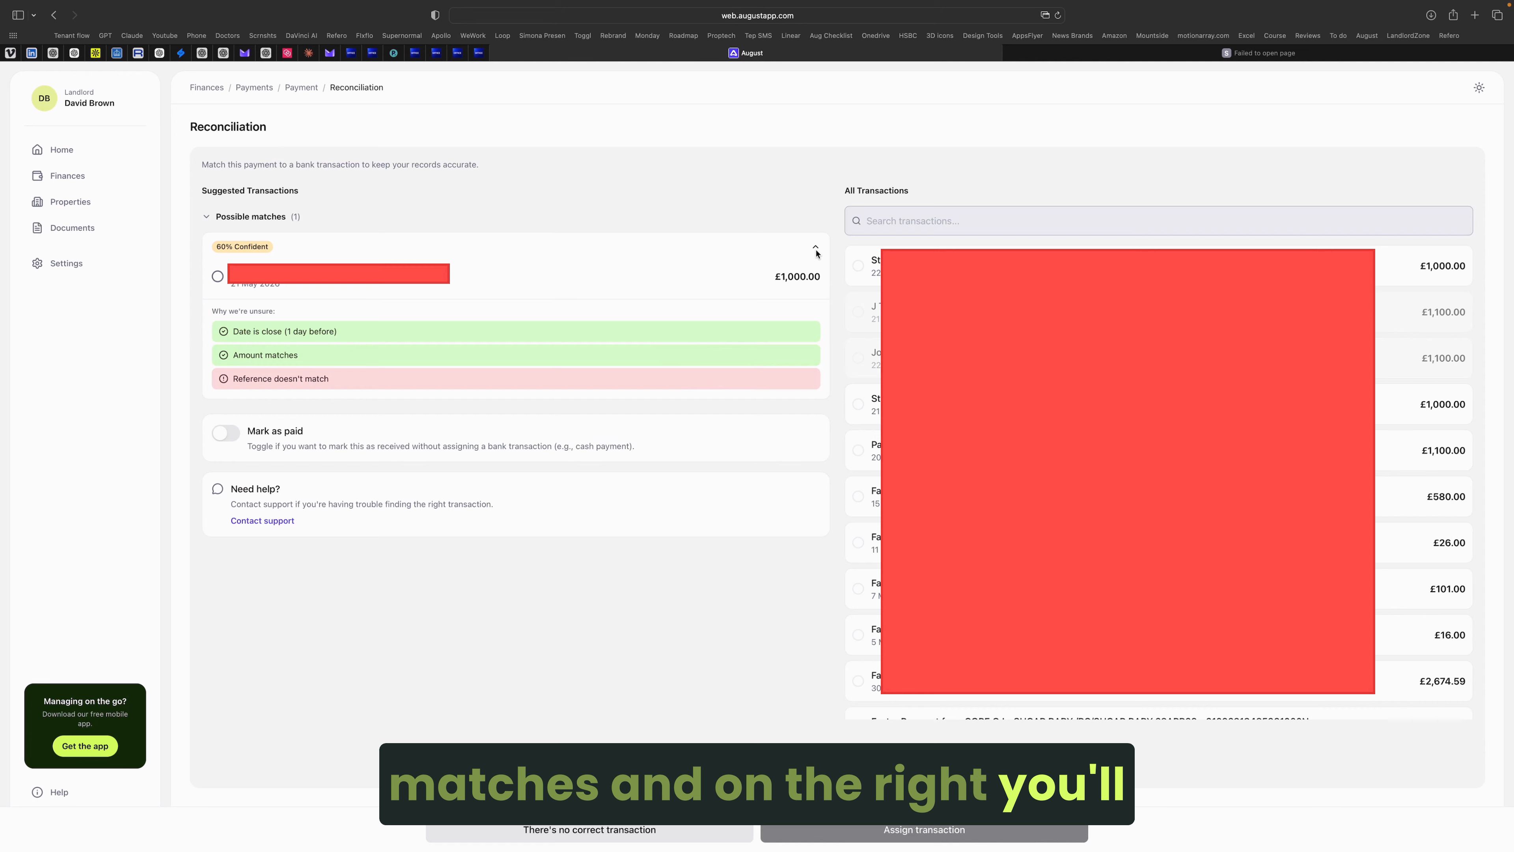
left_click(816, 249)
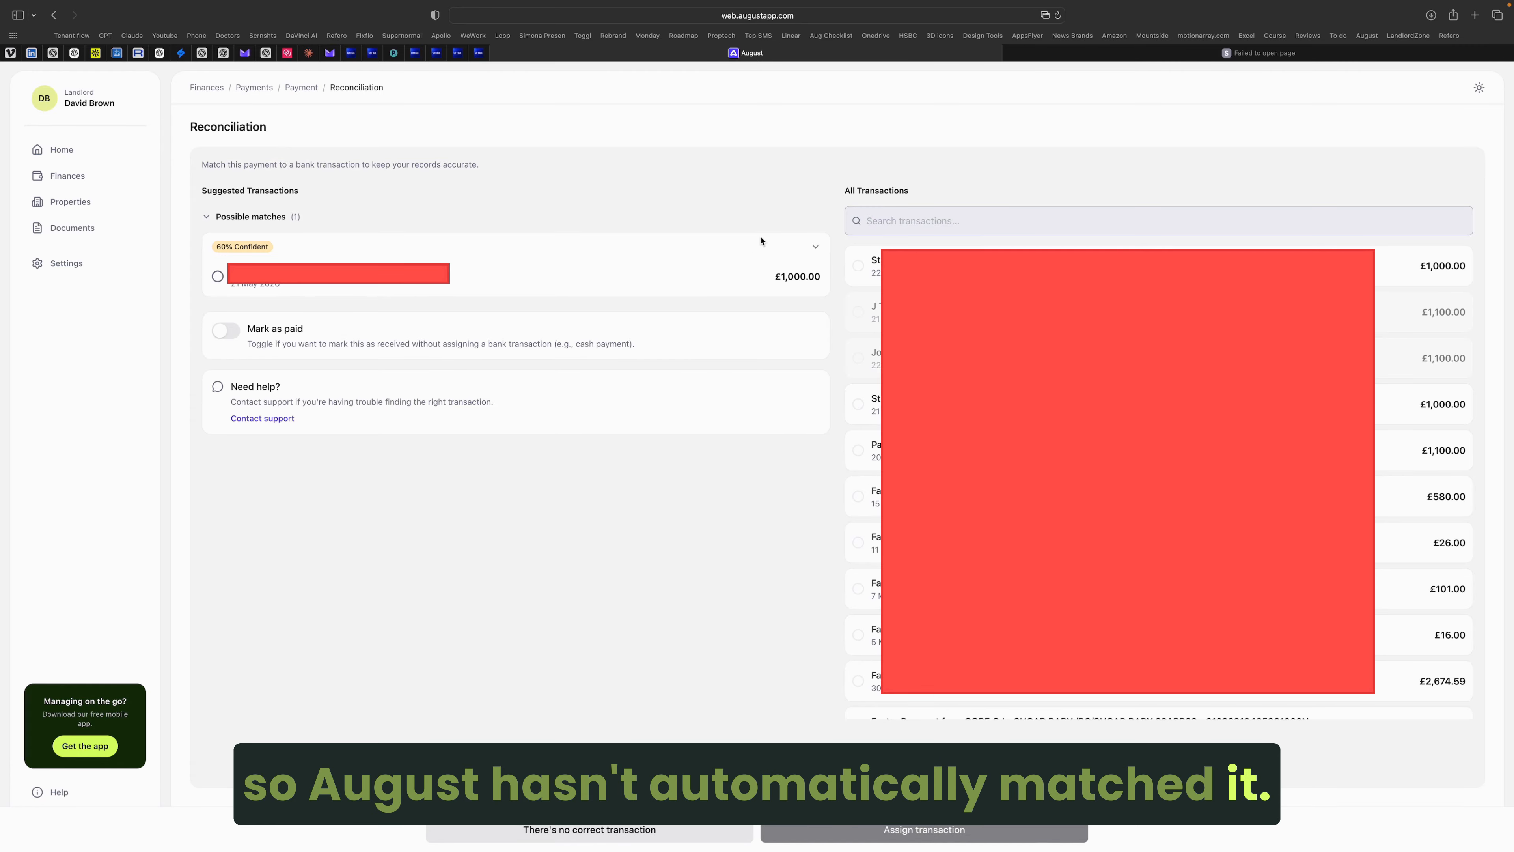
left_click(814, 244)
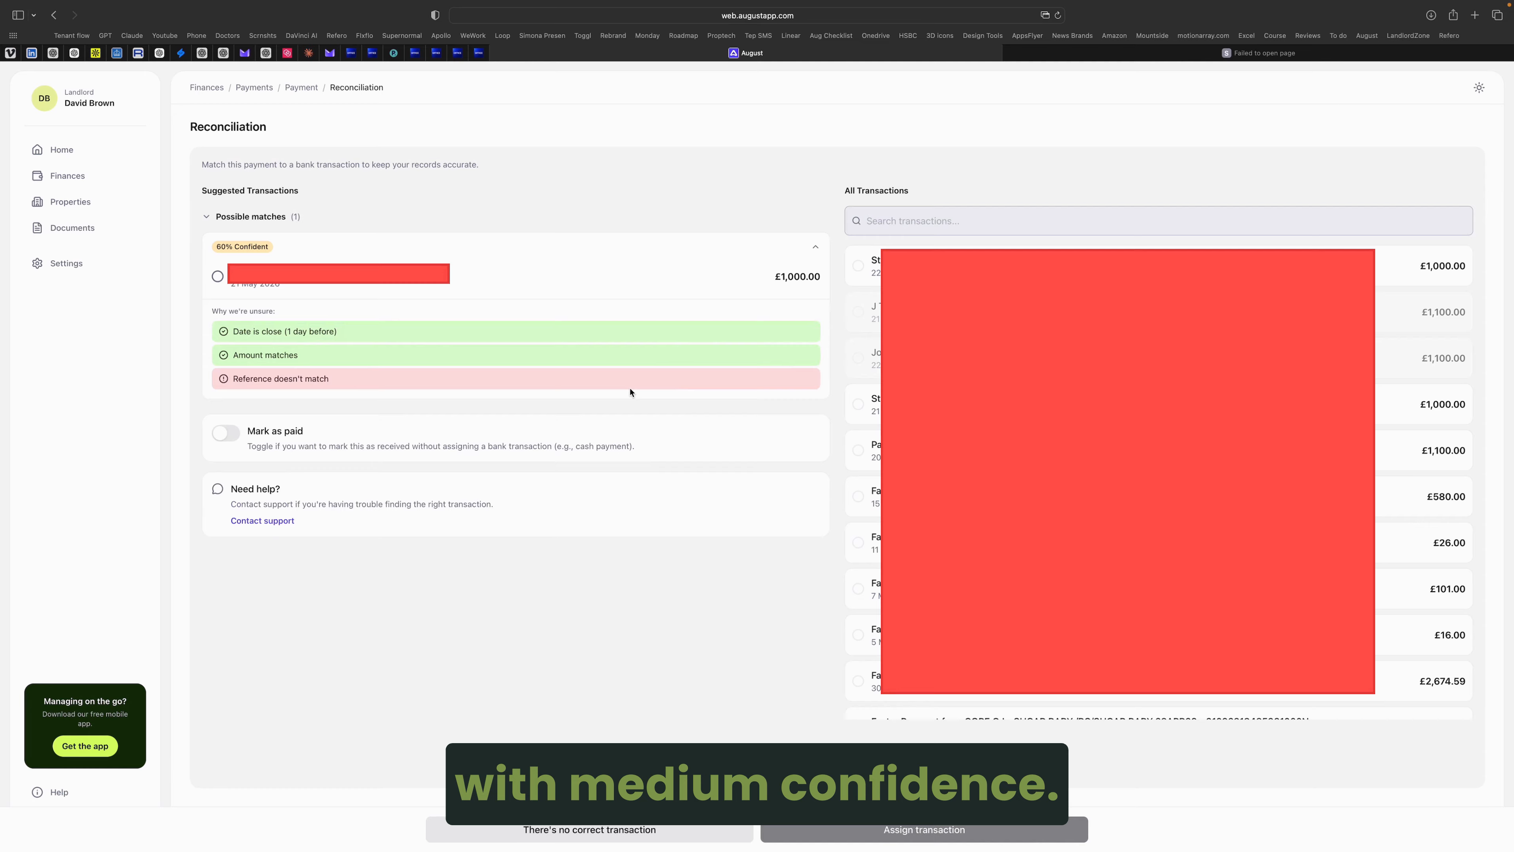
left_click(436, 291)
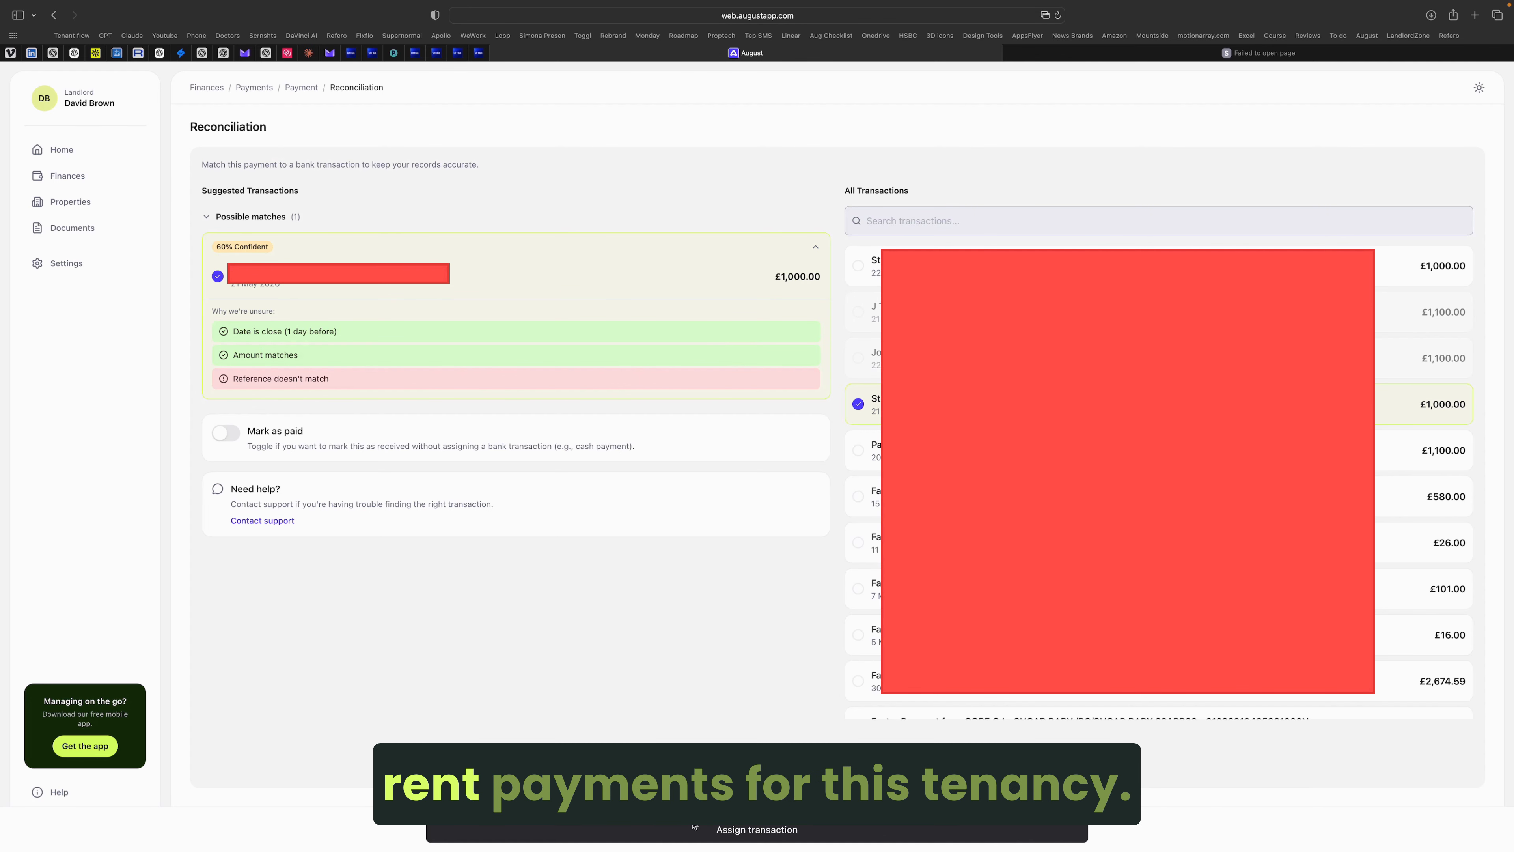
left_click(694, 828)
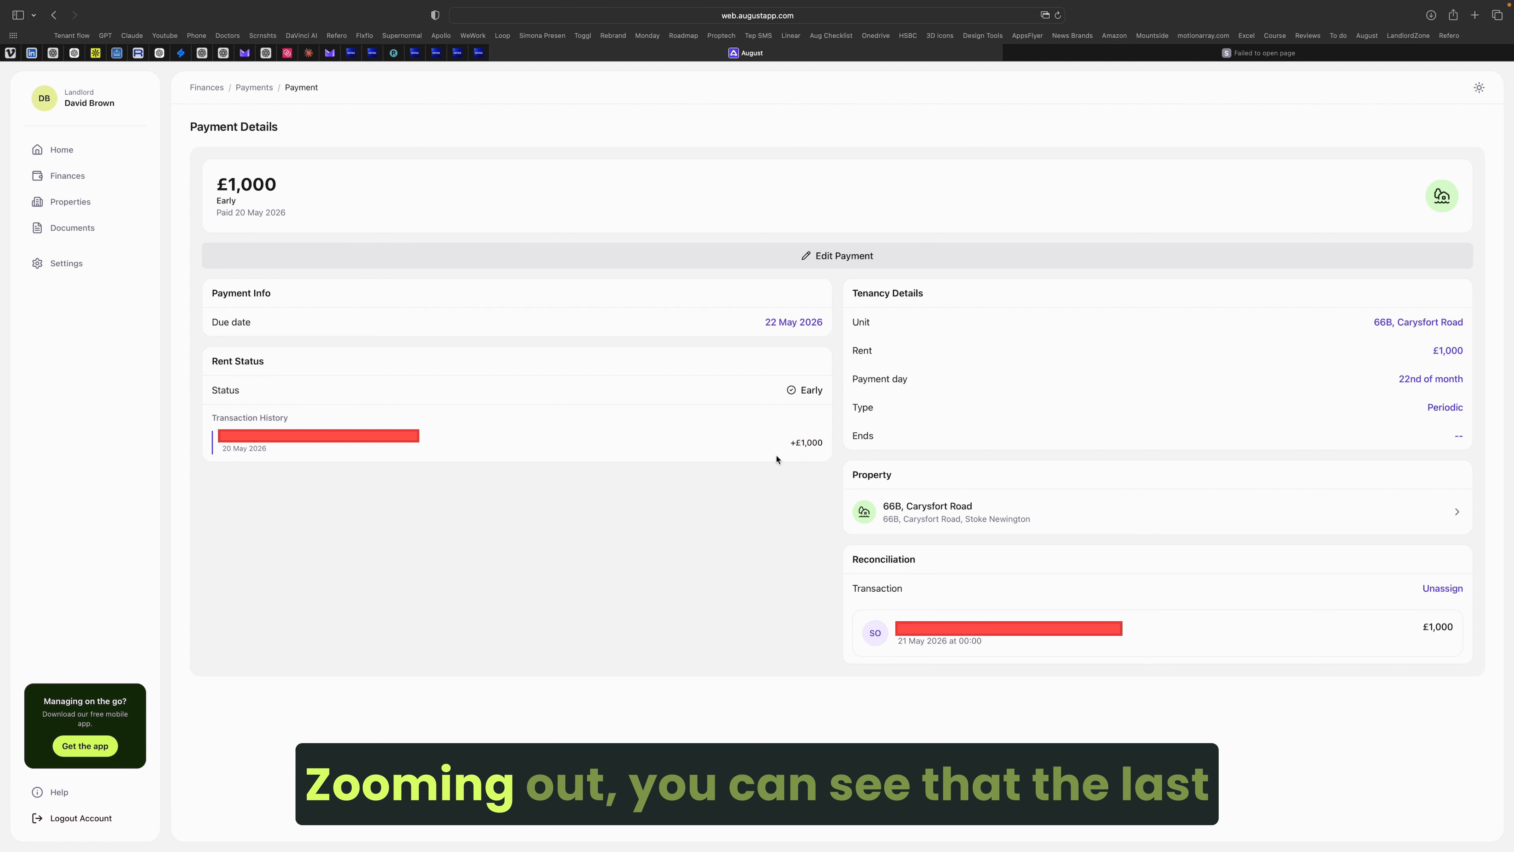
left_click(254, 88)
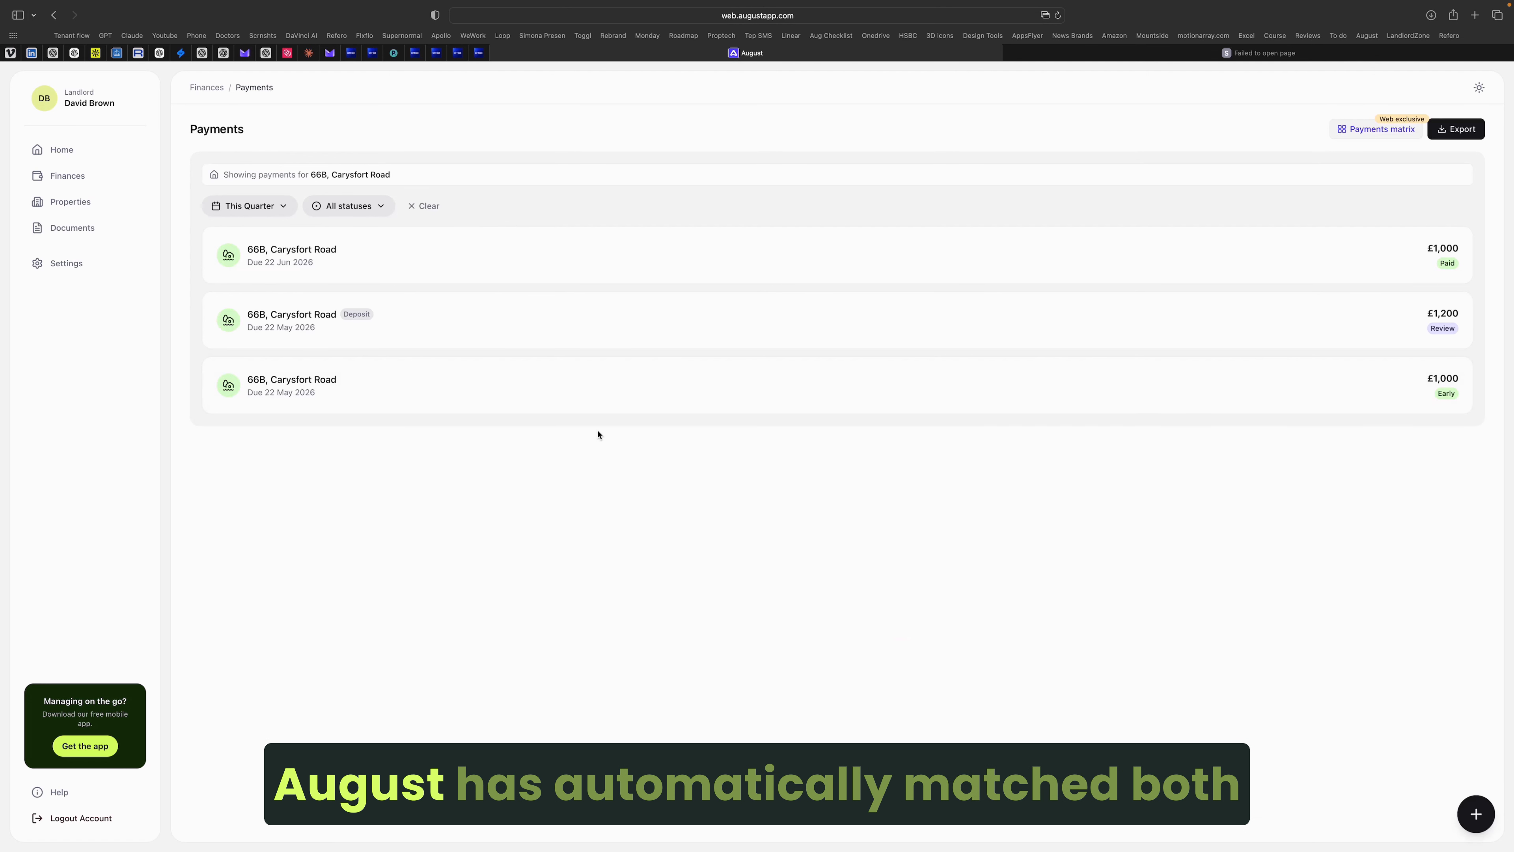
left_click(516, 398)
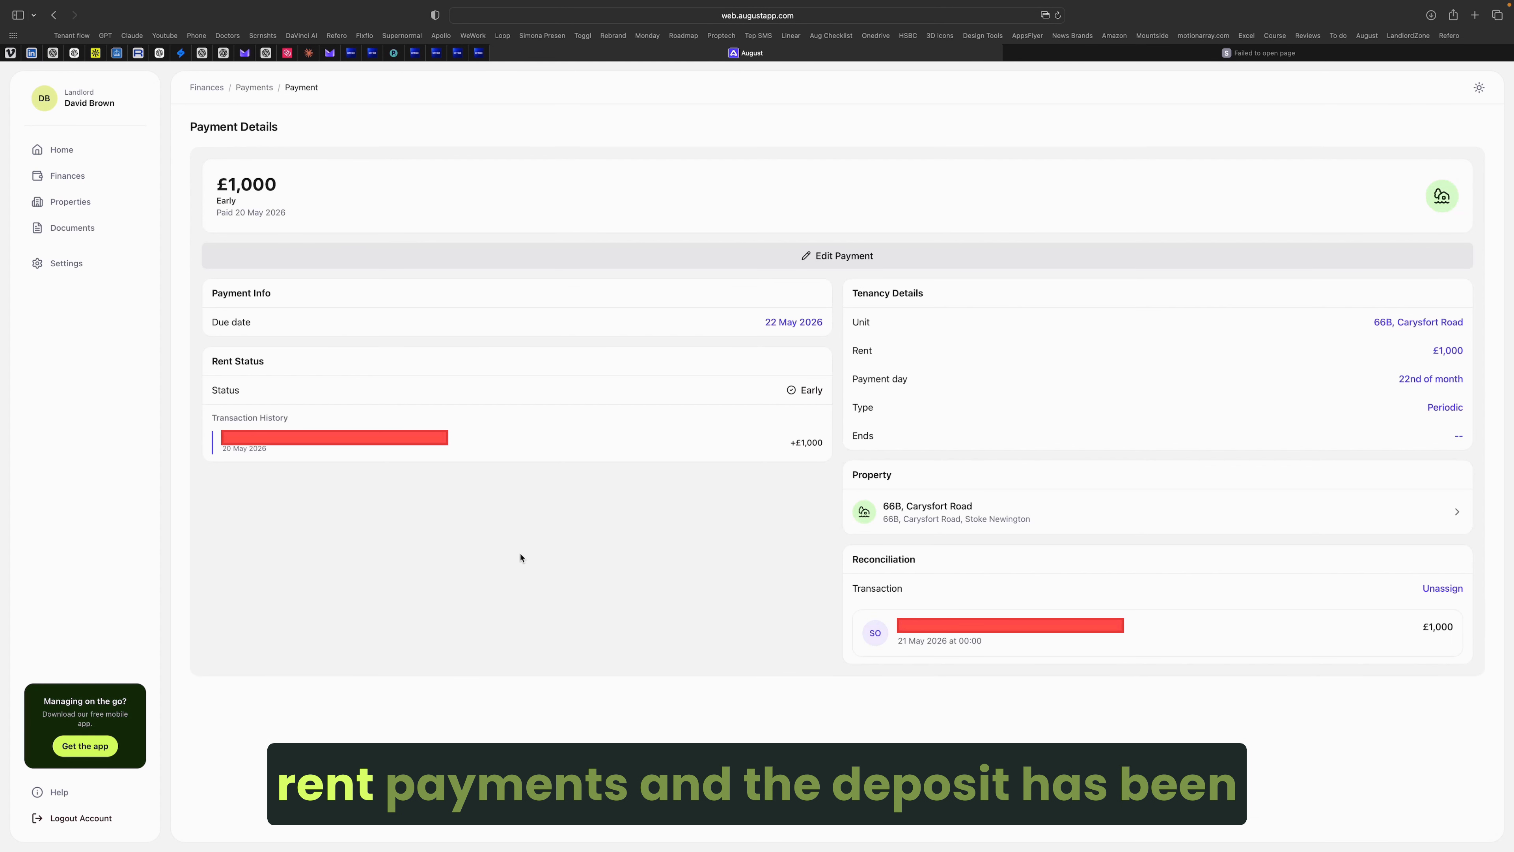
left_click(254, 87)
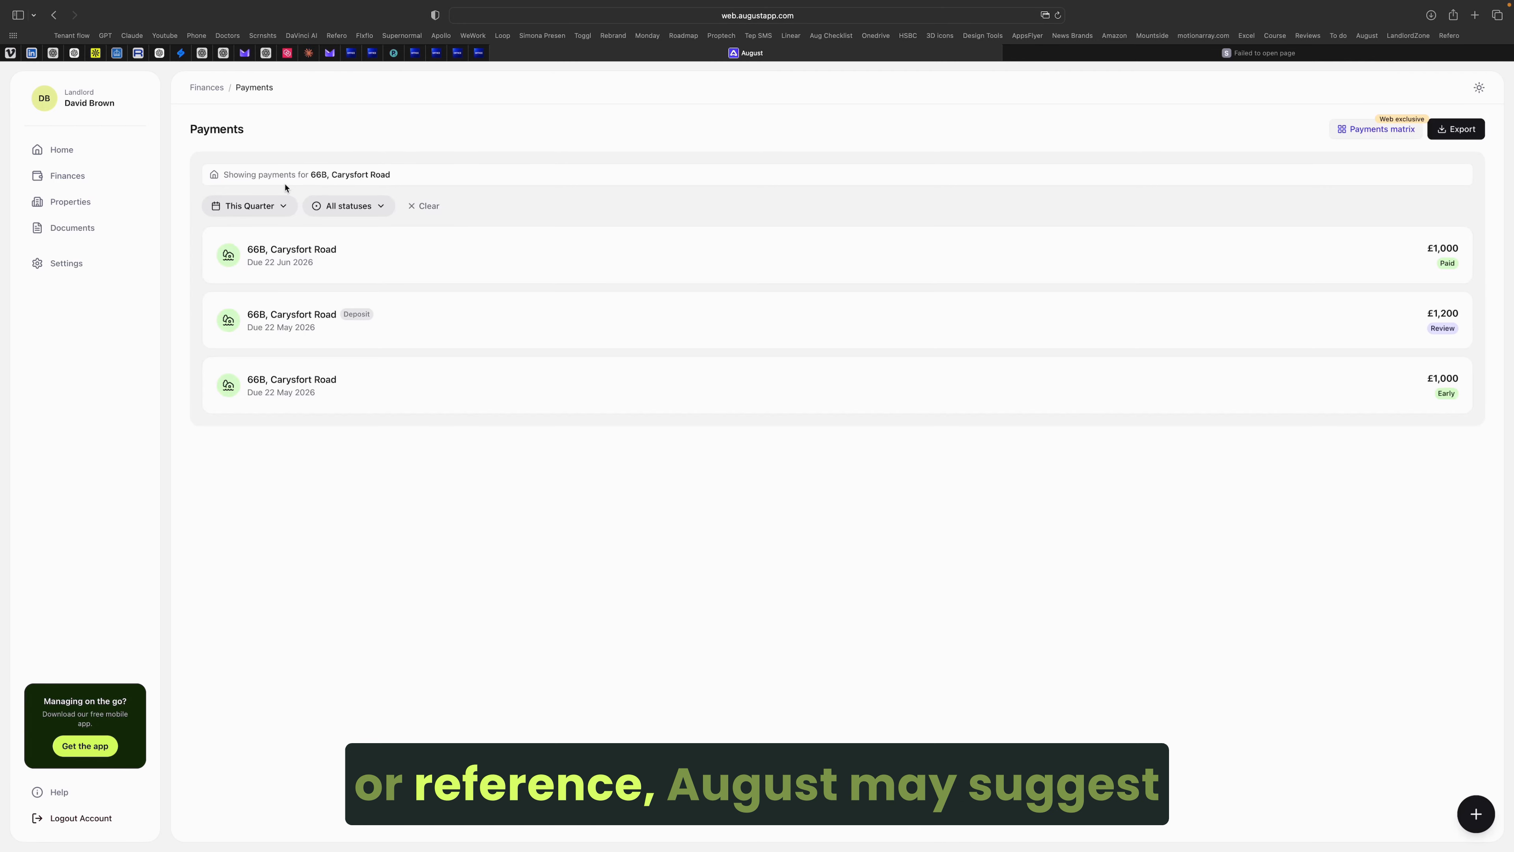
left_click(104, 204)
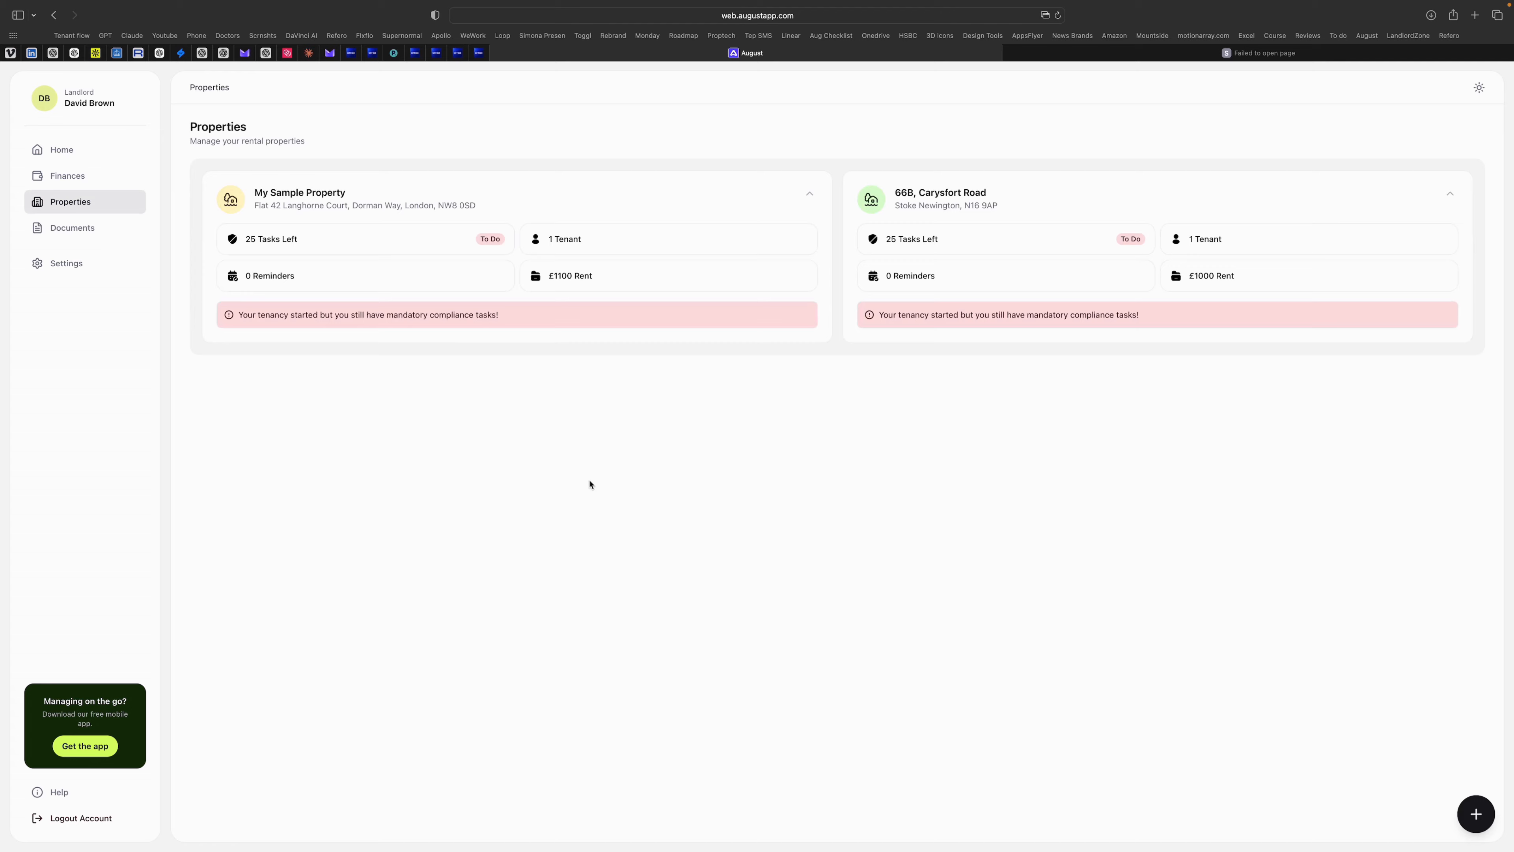
left_click(1031, 214)
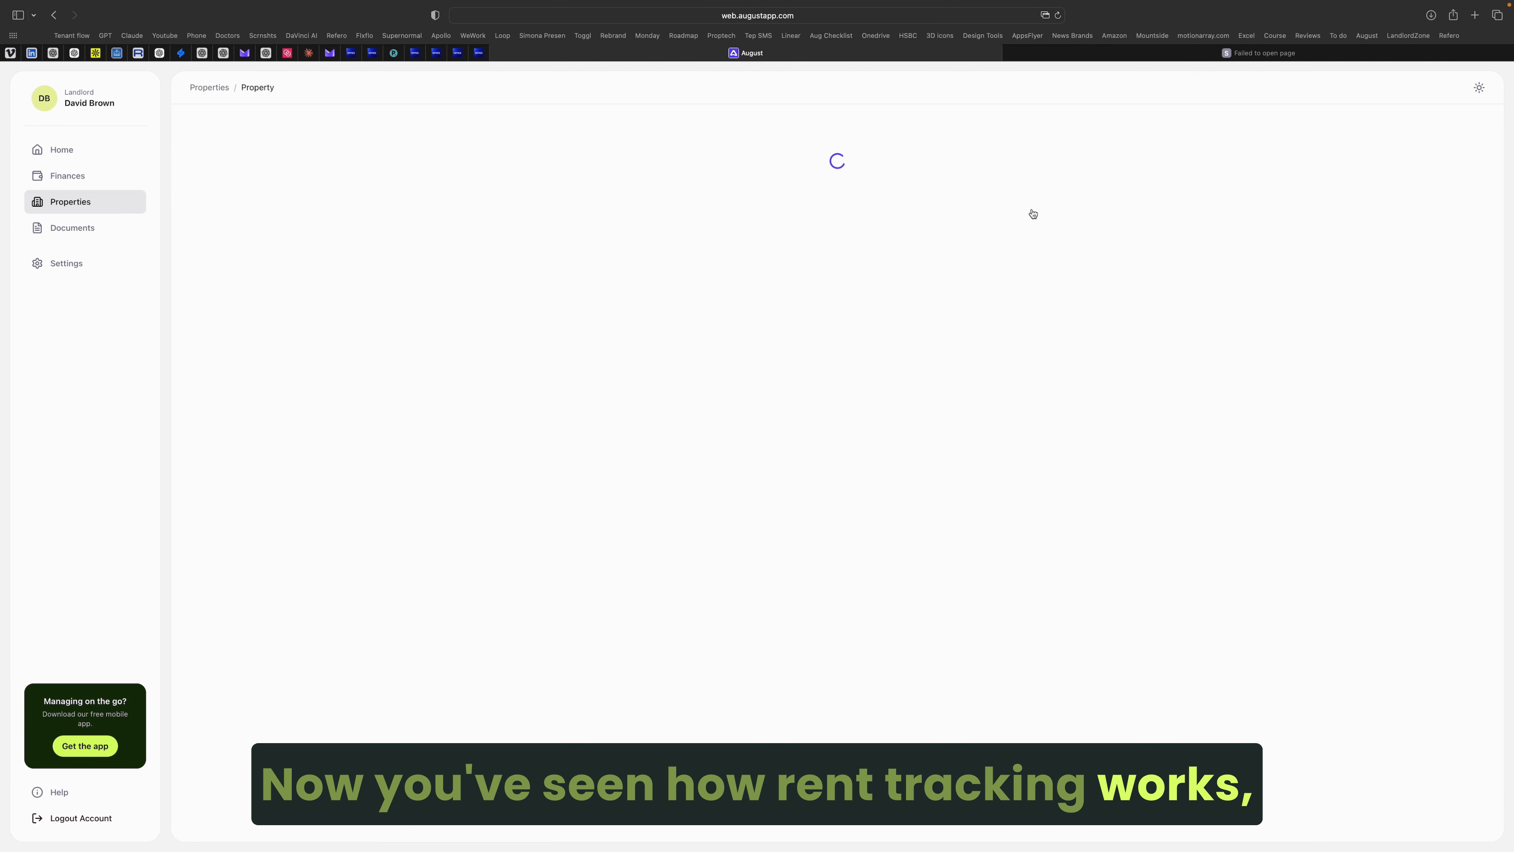
left_click(1461, 142)
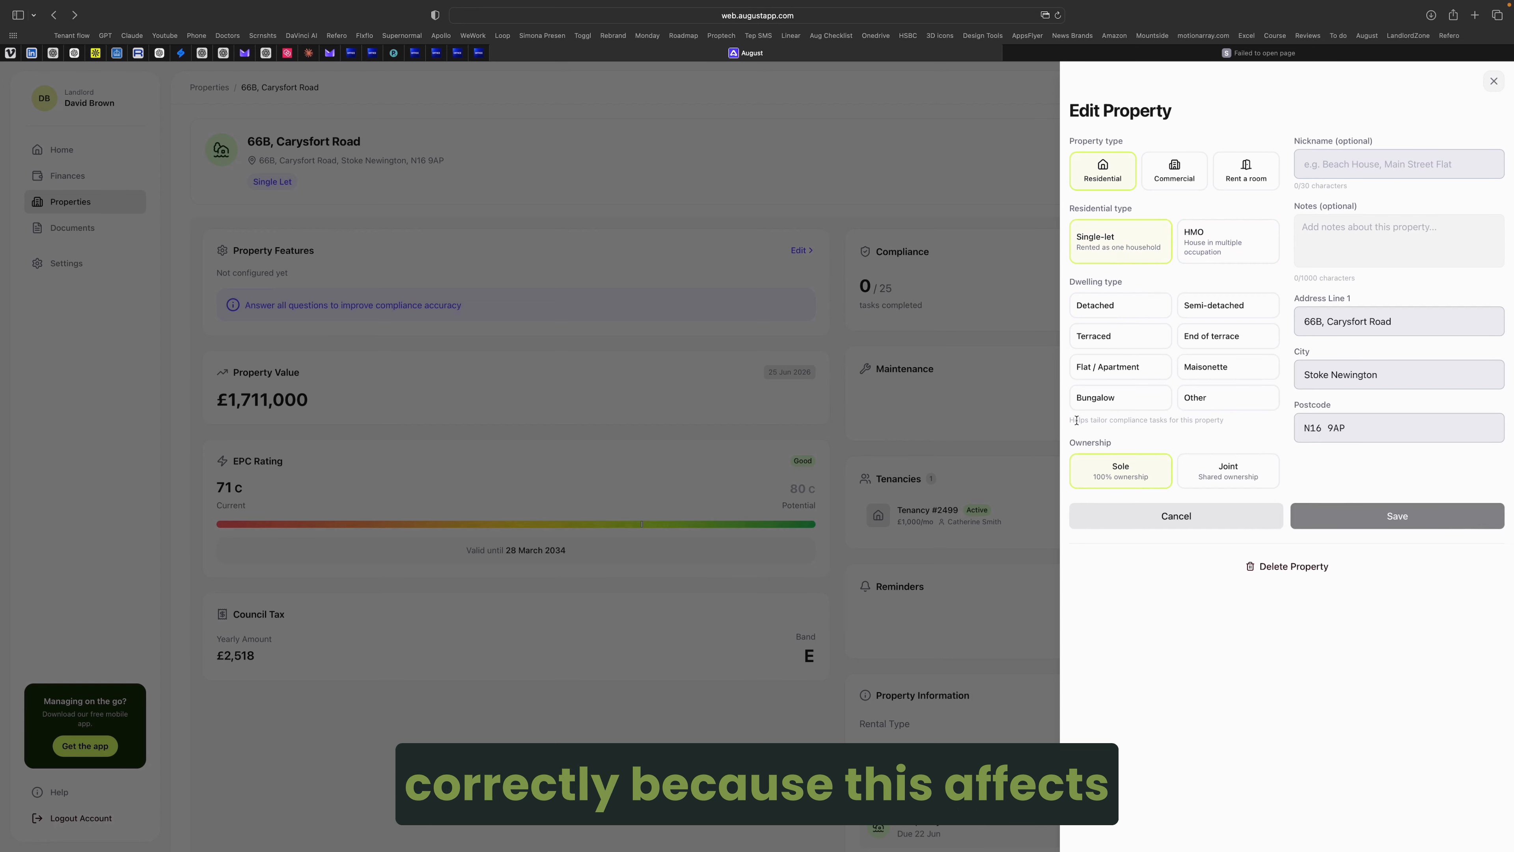
left_click_drag(1070, 420, 1232, 424)
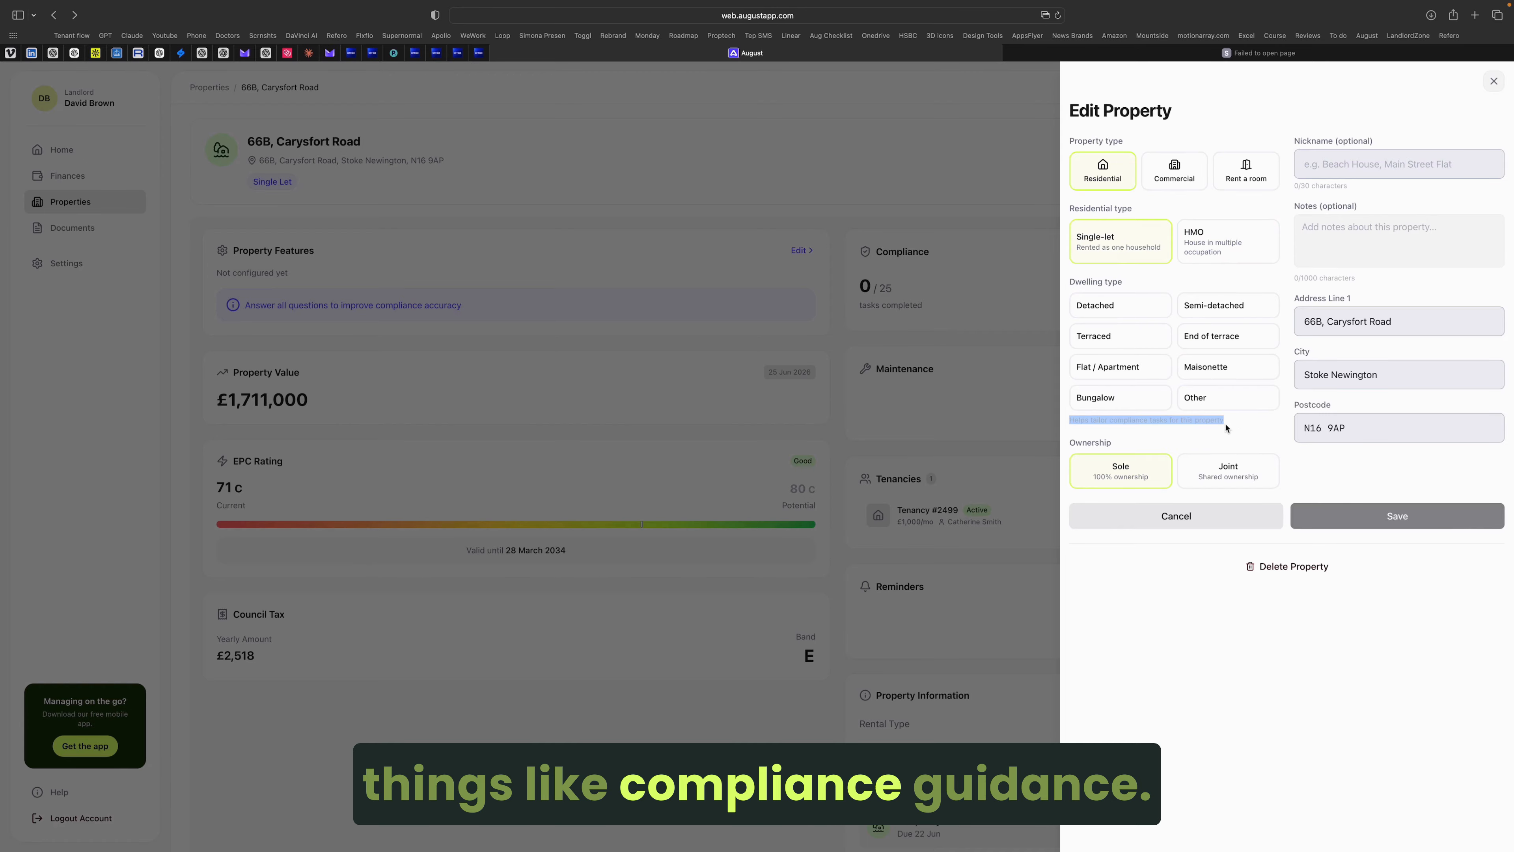
left_click(1226, 428)
left_click(1225, 474)
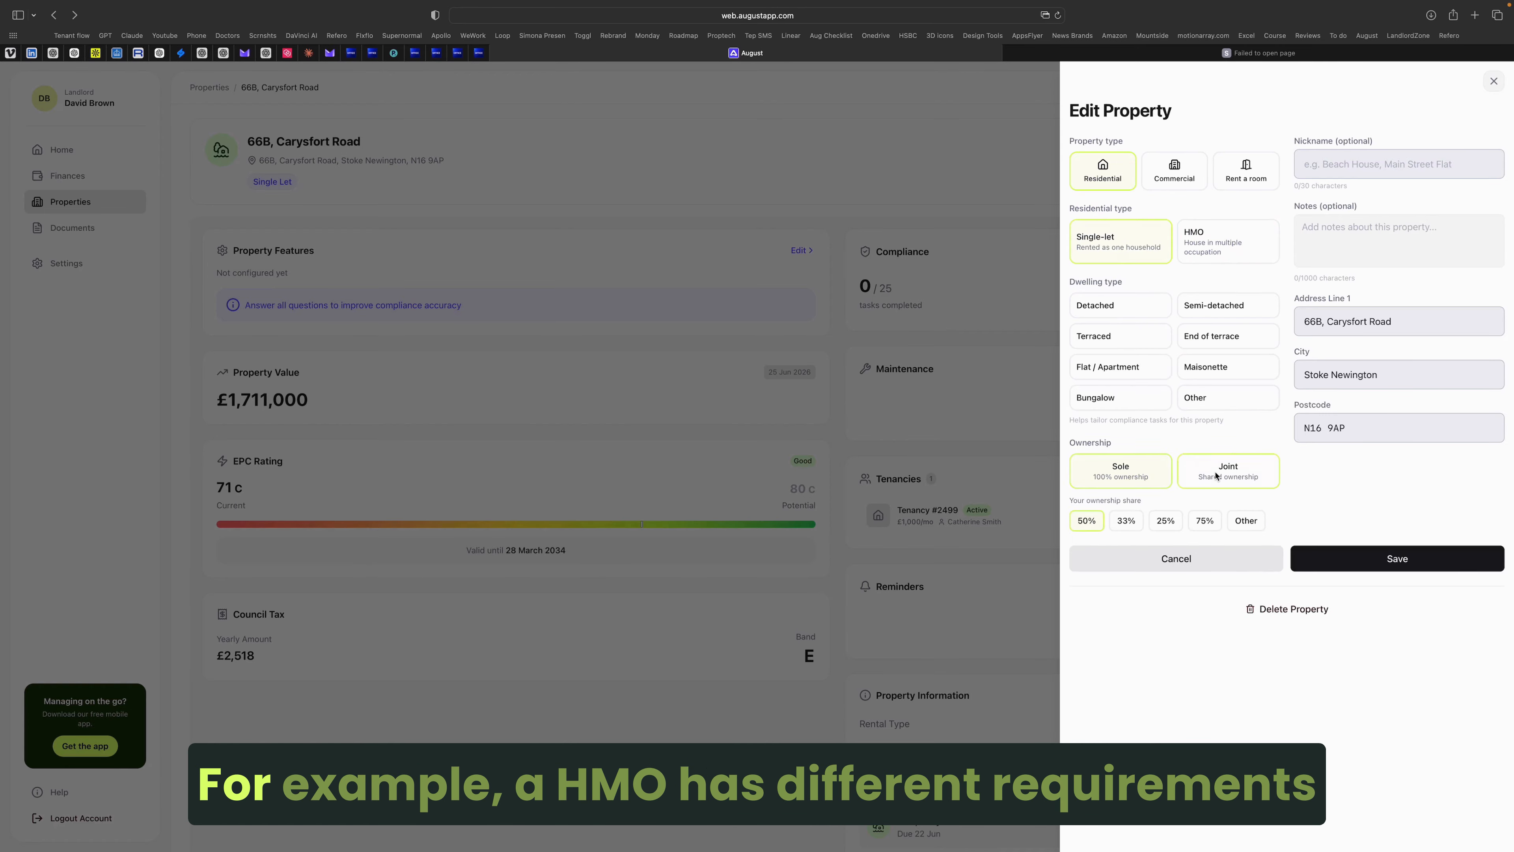
left_click(1246, 520)
left_click(1086, 520)
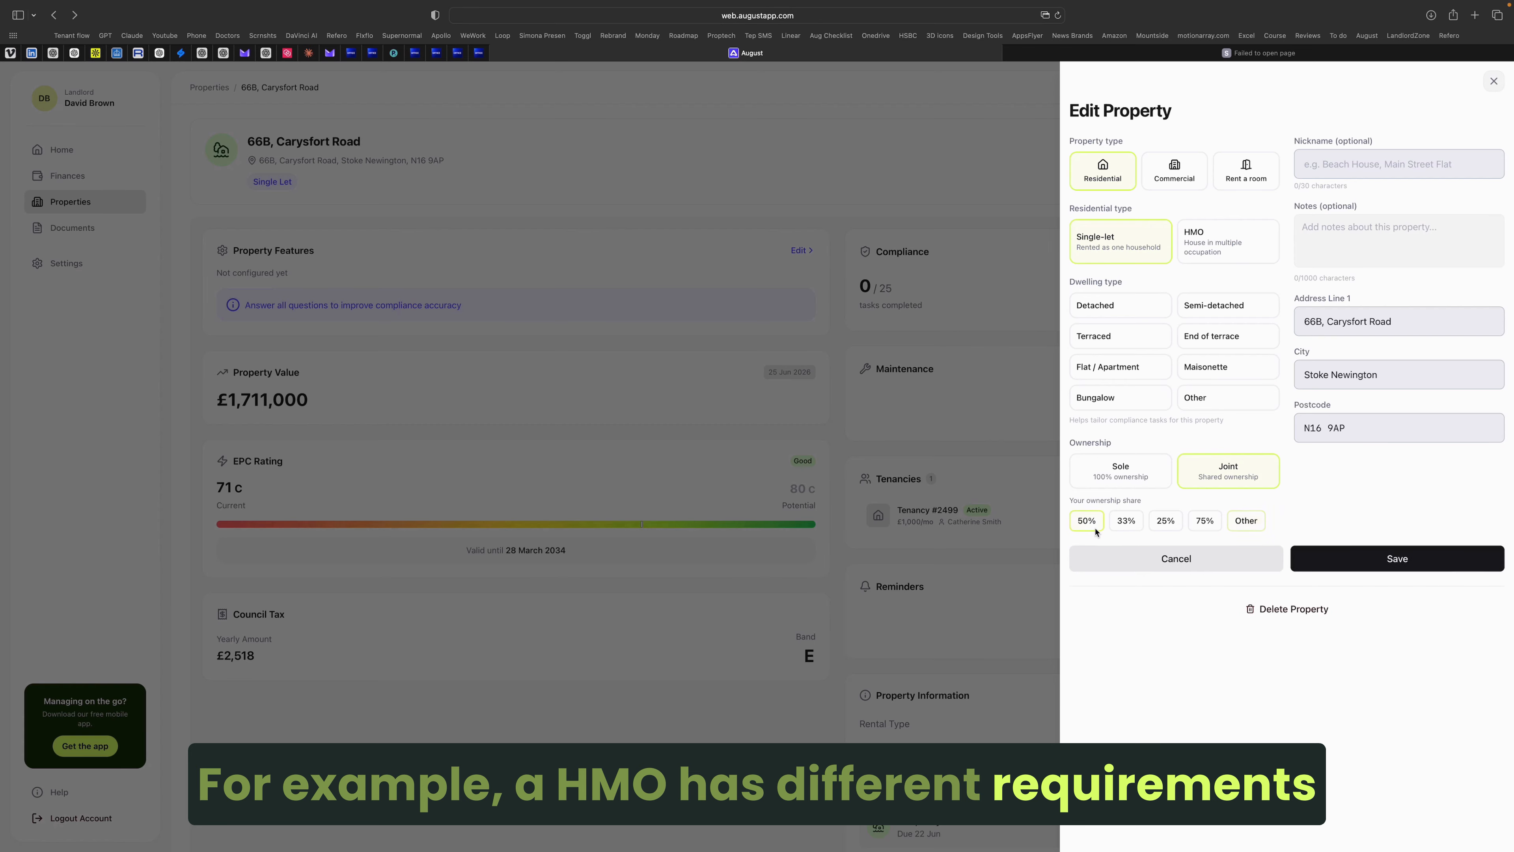
left_click(1132, 471)
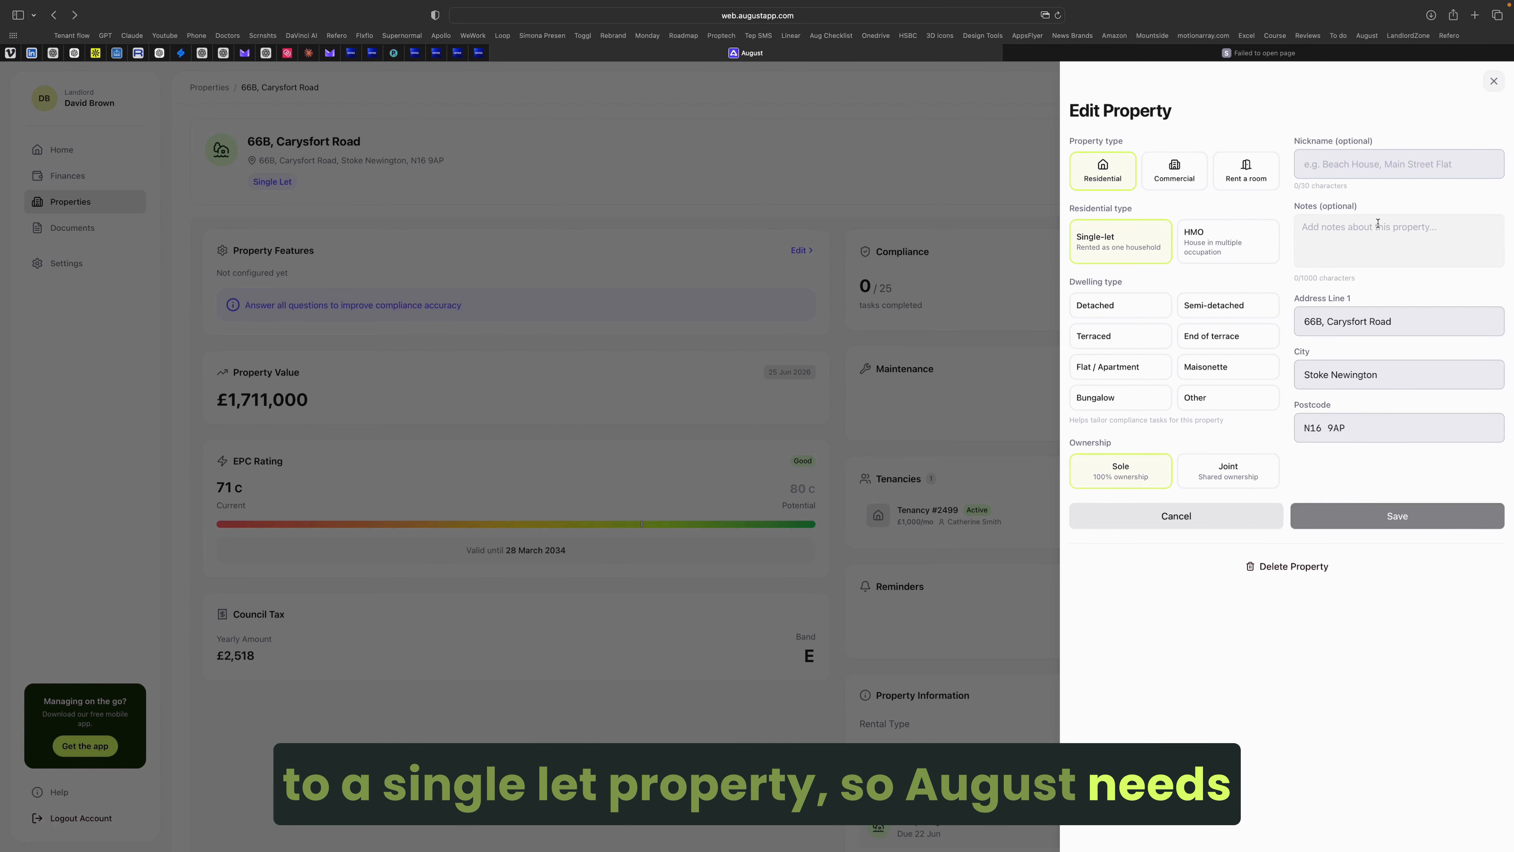
Step: Give the property the nickname 'Hackney Property' and save
left_click(1370, 162)
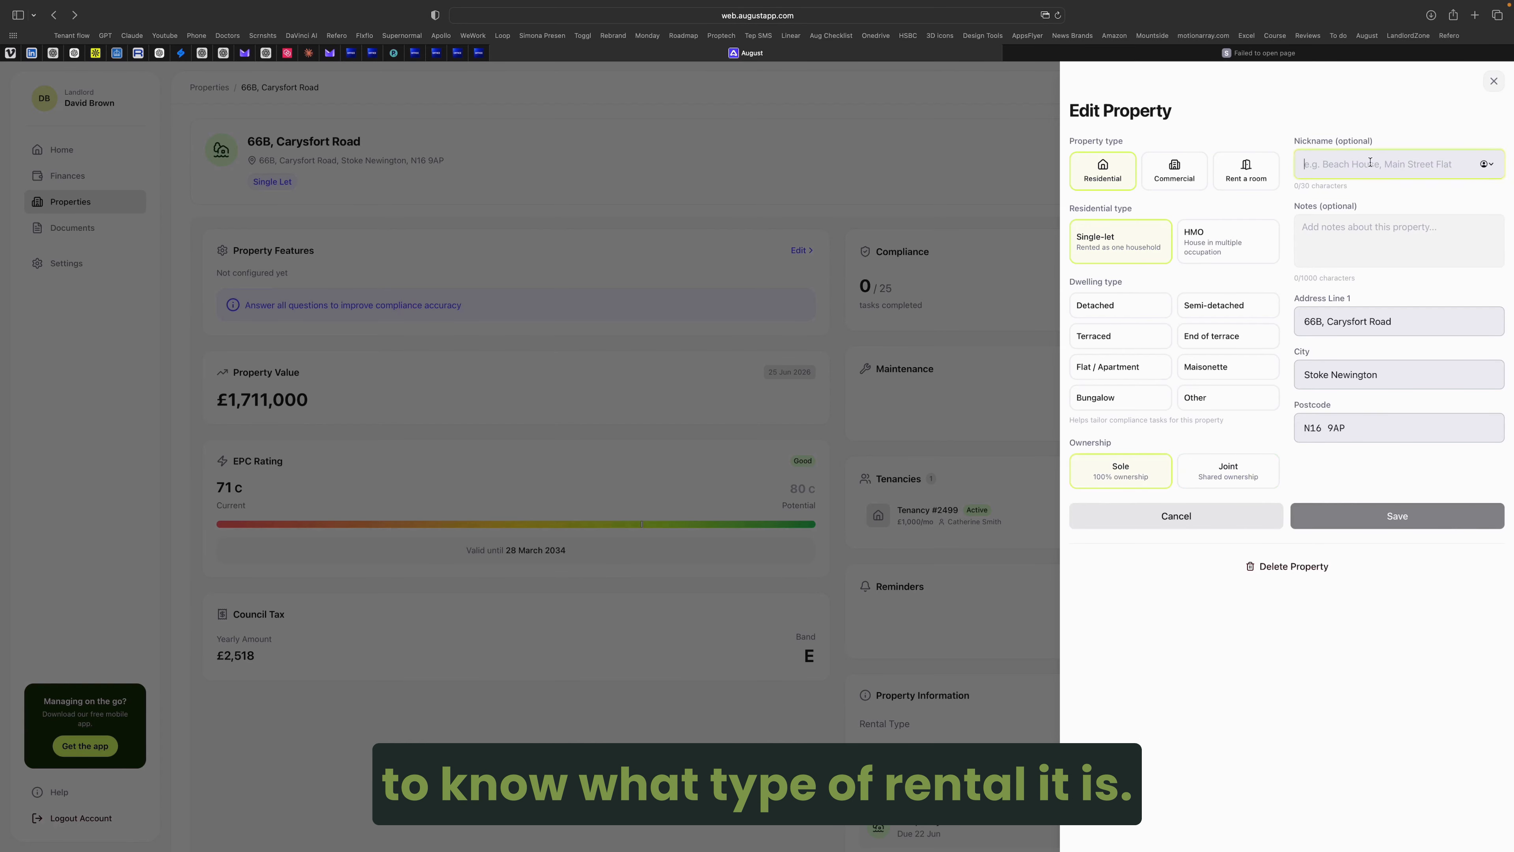
type("Hackney P")
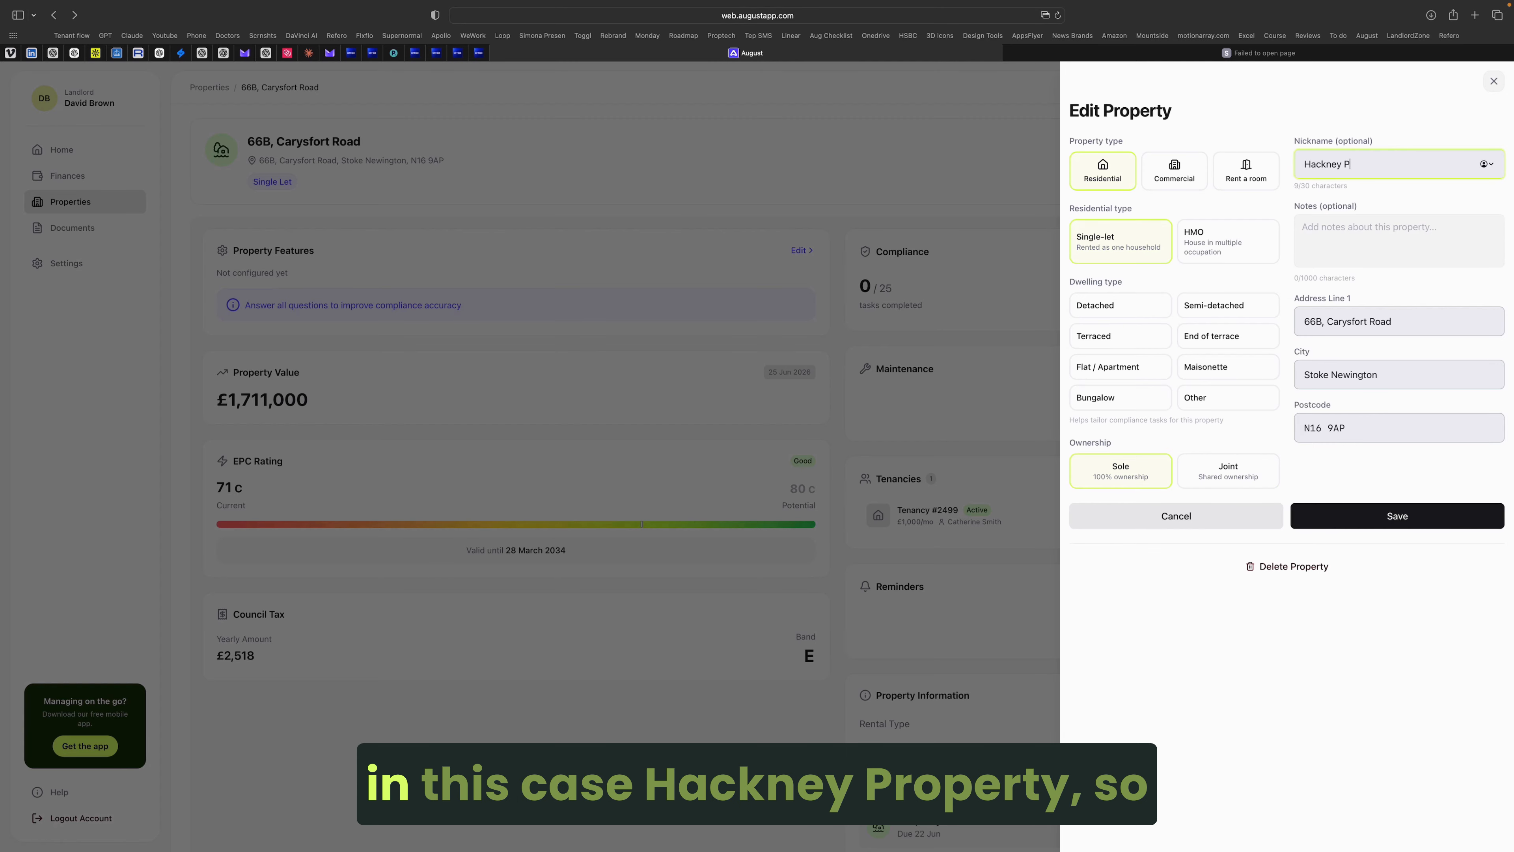
type("roperty")
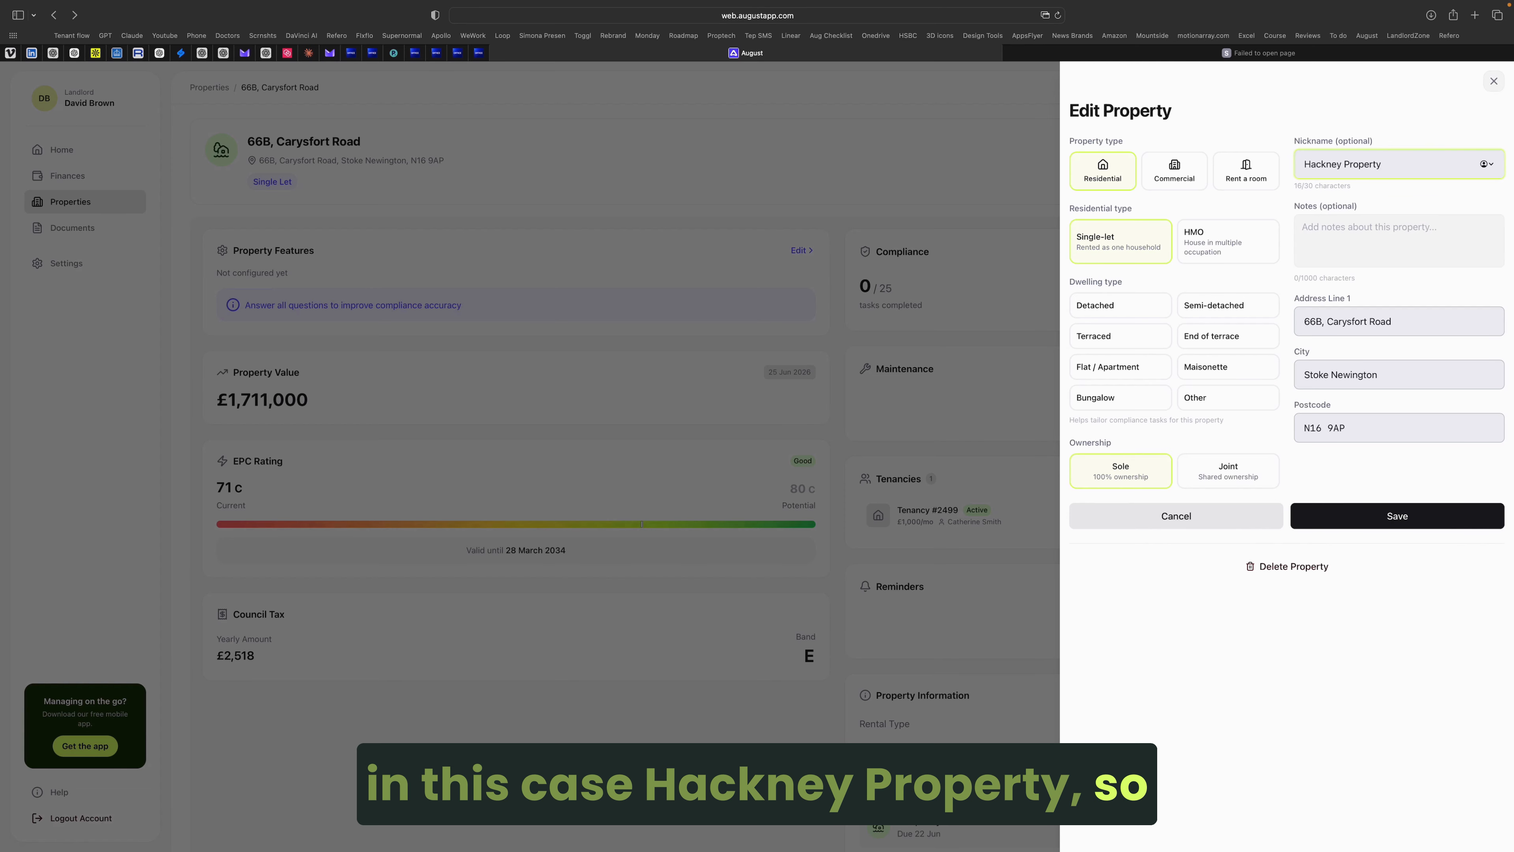
left_click(1380, 515)
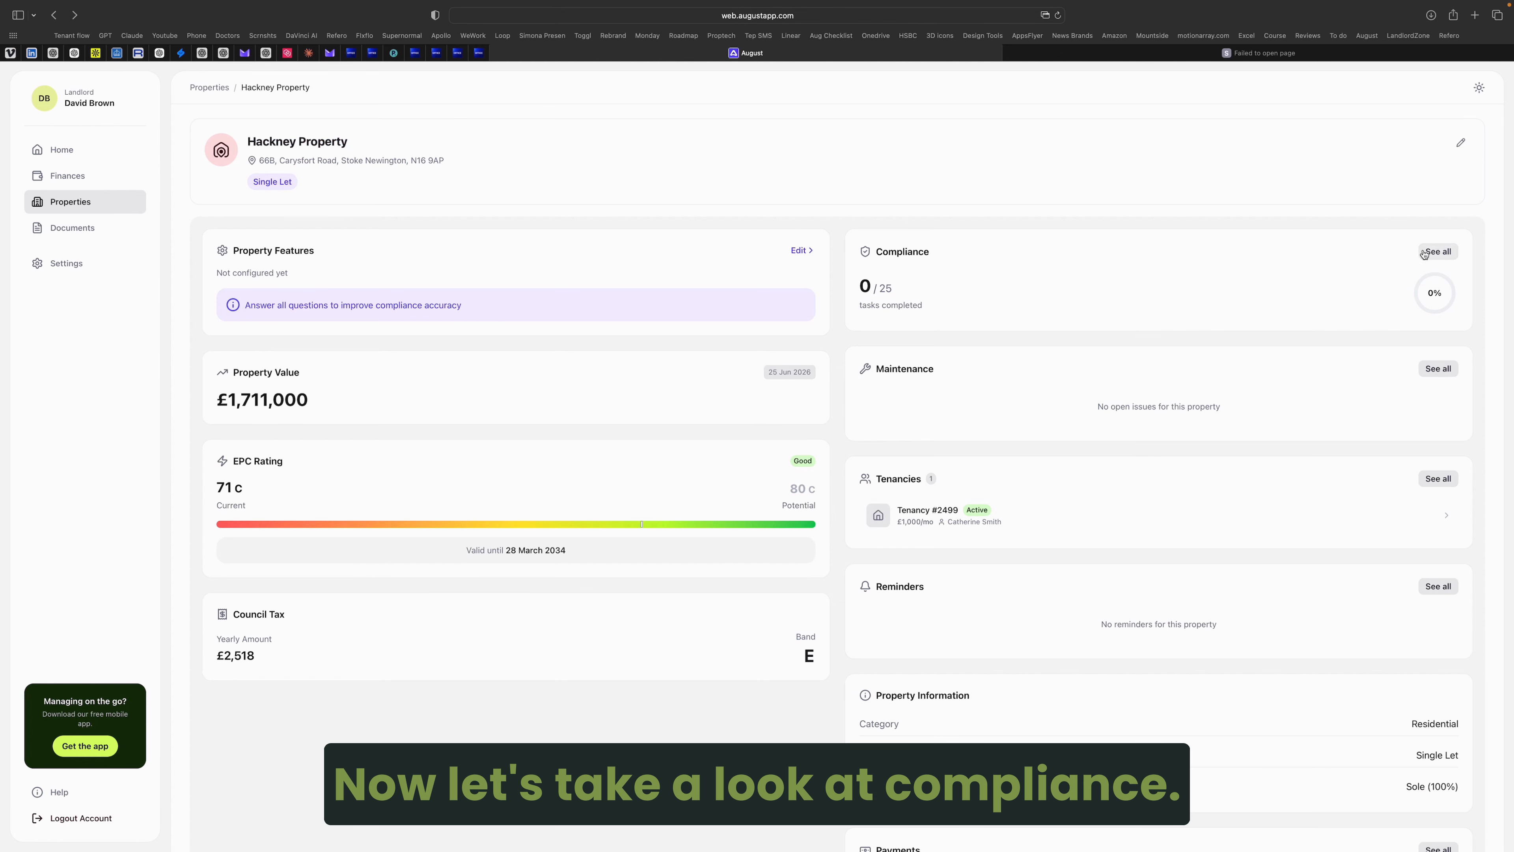
left_click(1438, 251)
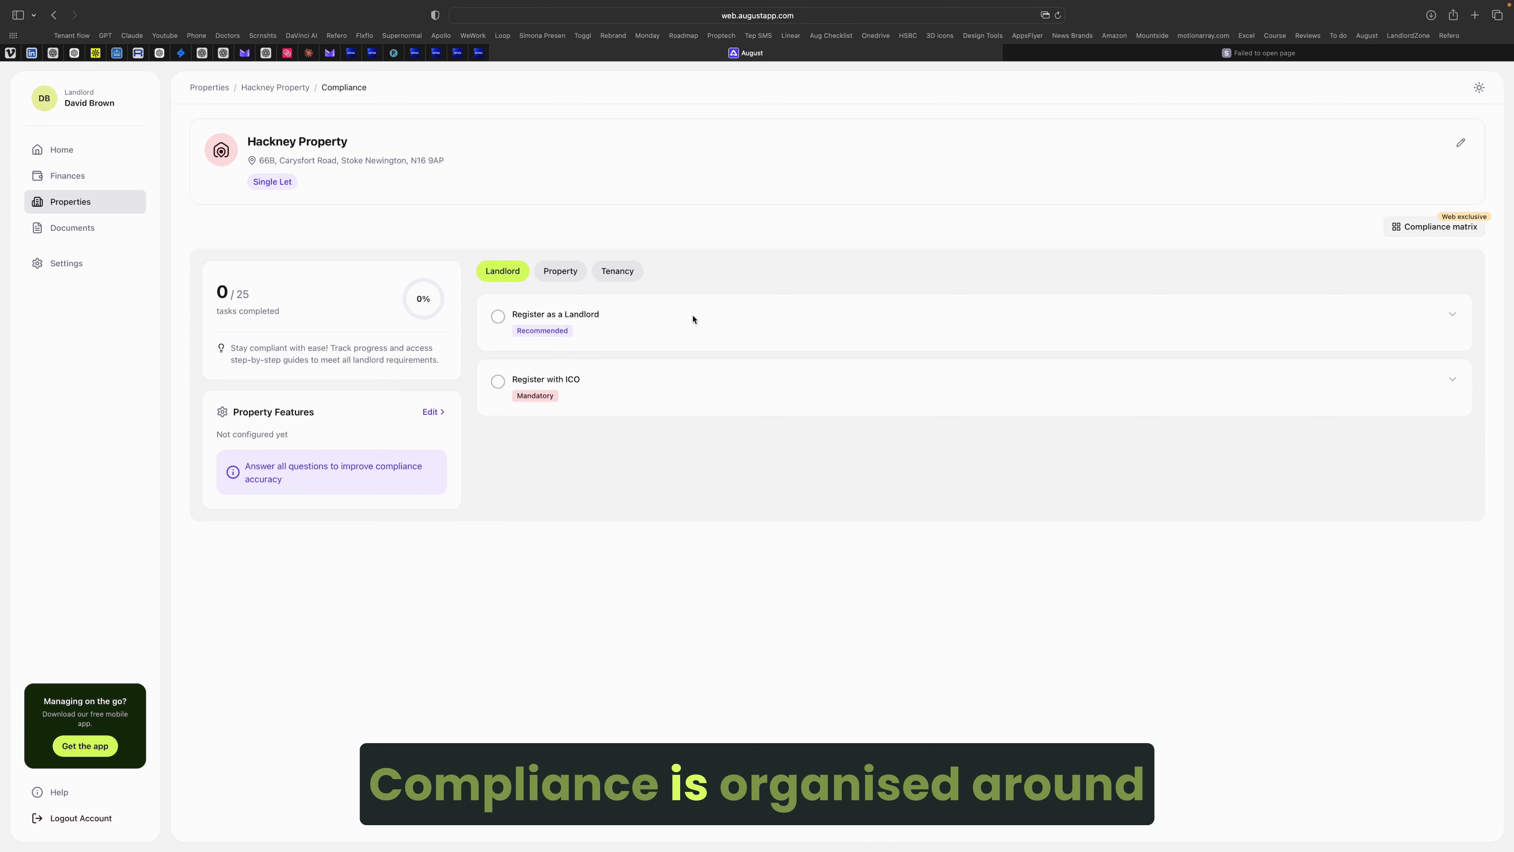
Step: Show the Tenancy compliance tasks and expand the Portable Appliance Testing (PAT) step-by-step guide
left_click(560, 271)
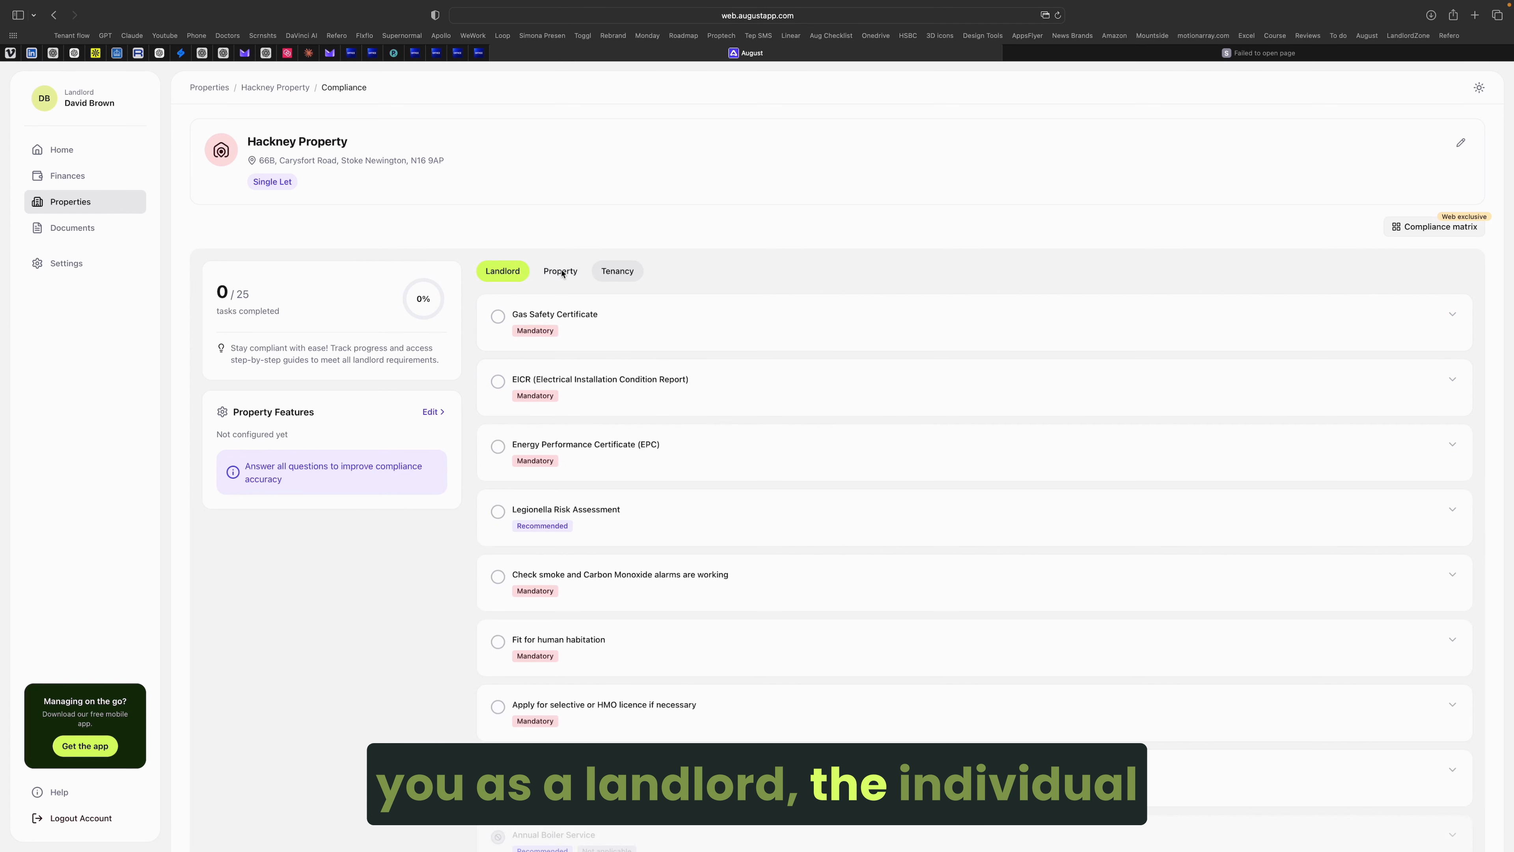
left_click(617, 271)
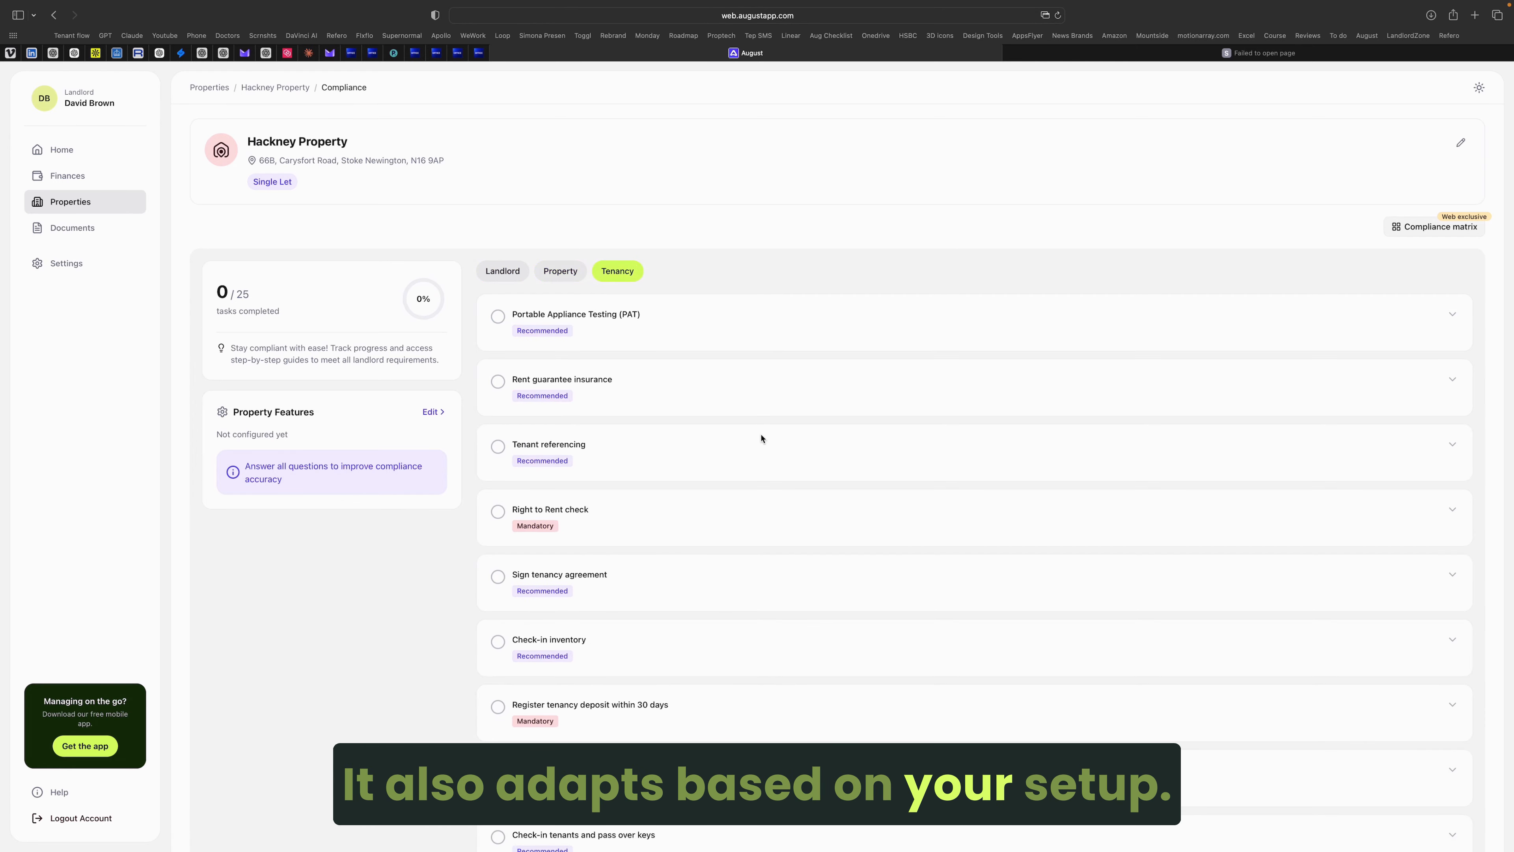
scroll(761, 438, "down", 2)
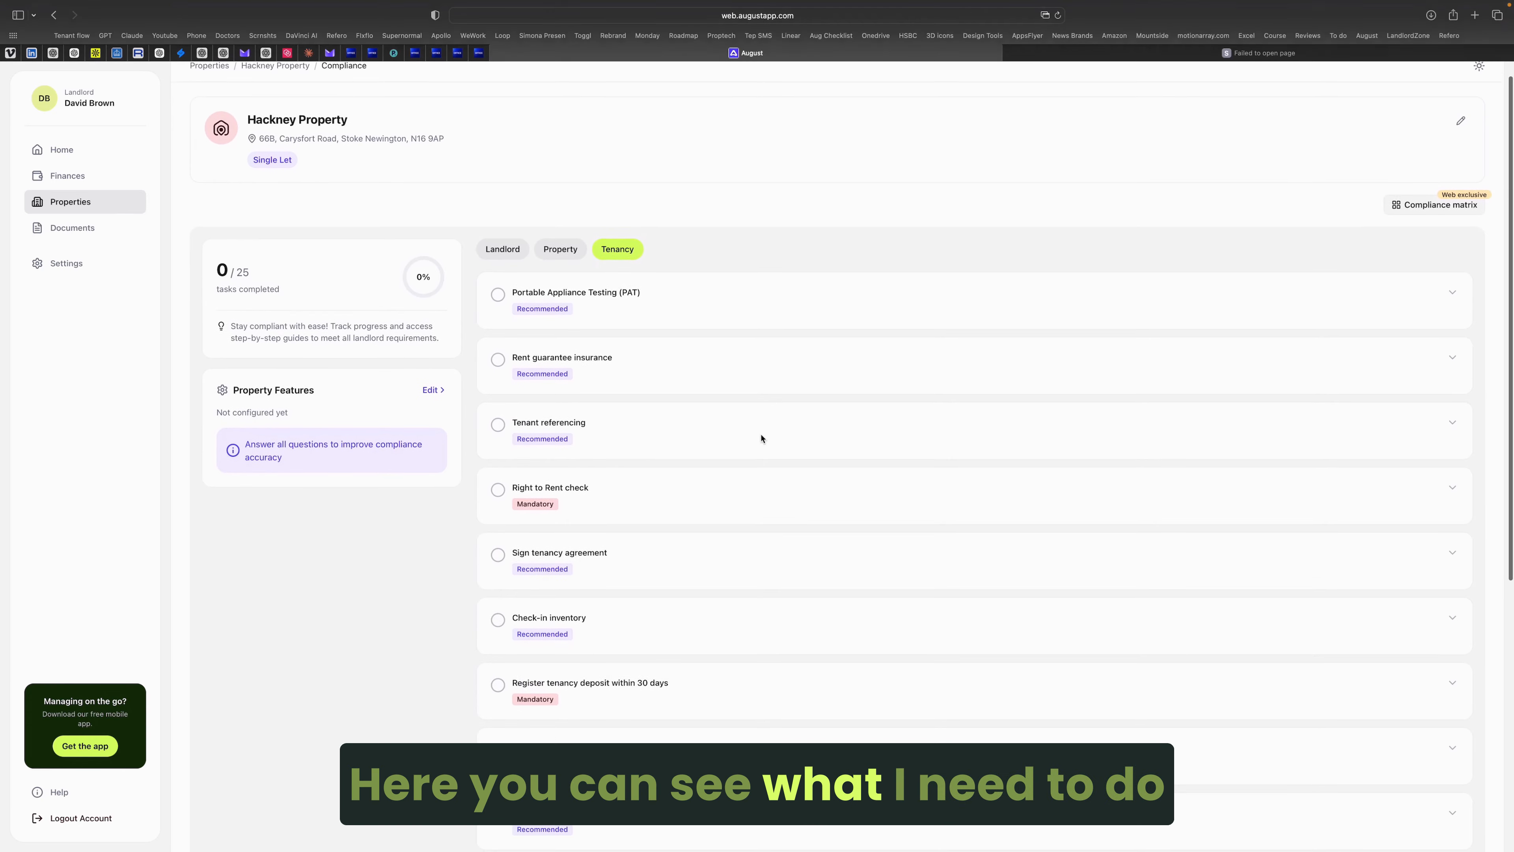
left_click(652, 297)
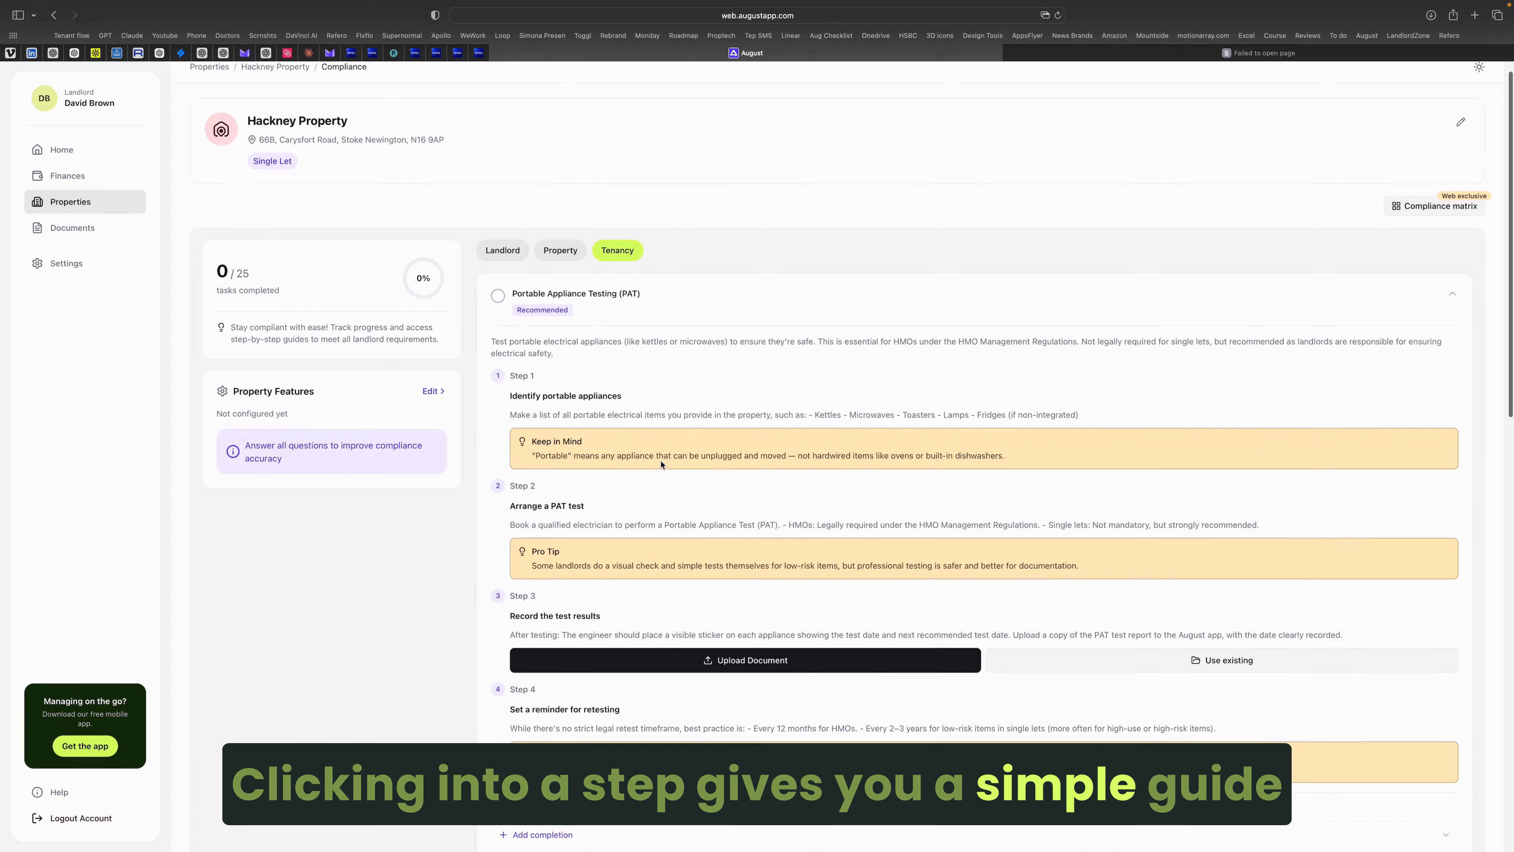
scroll(660, 464, "down", 3)
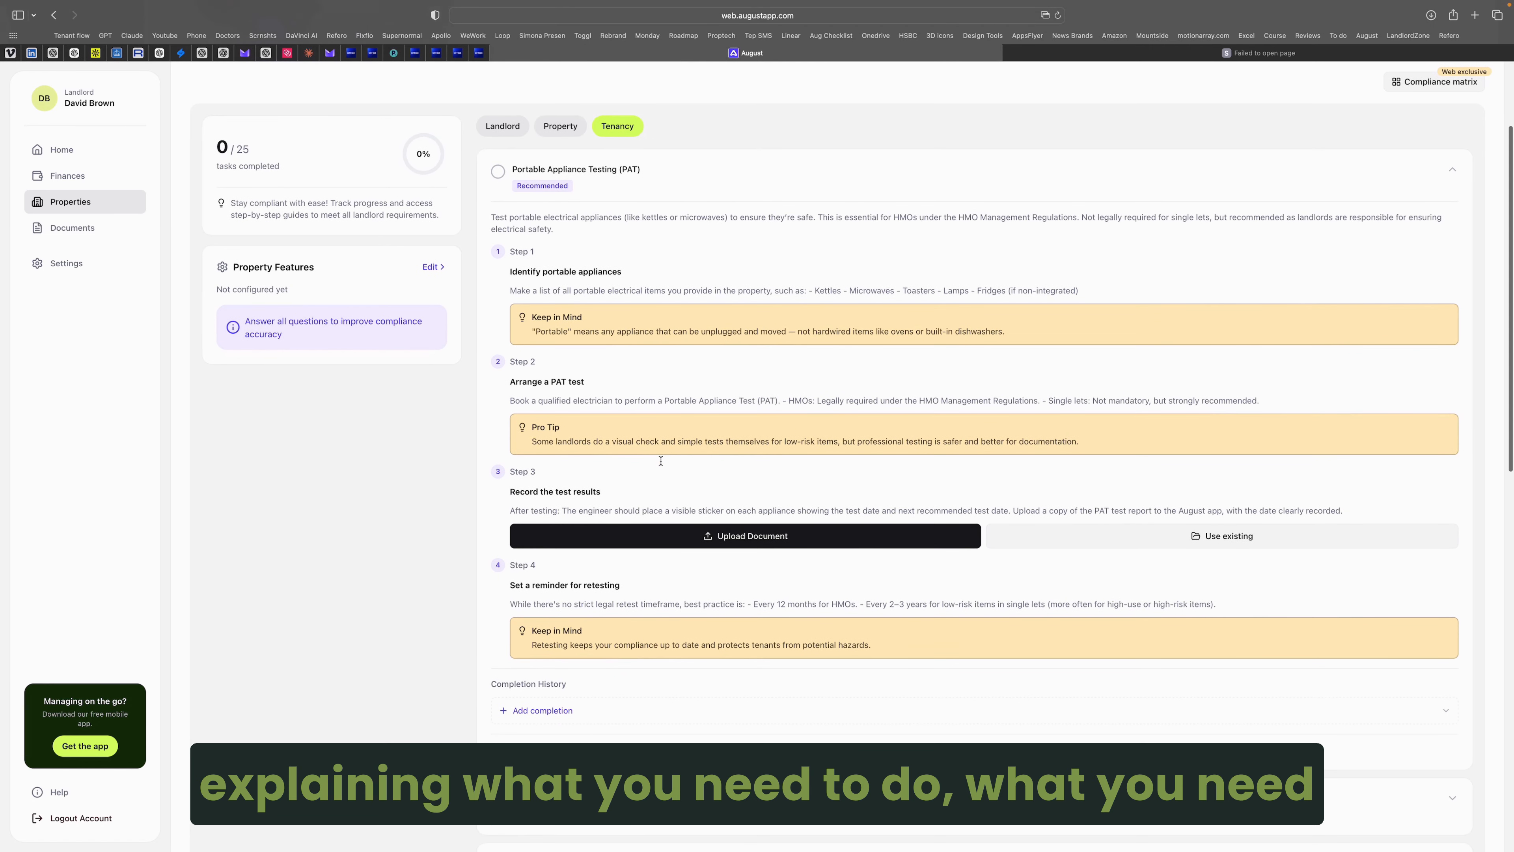
scroll(660, 461, "up", 2)
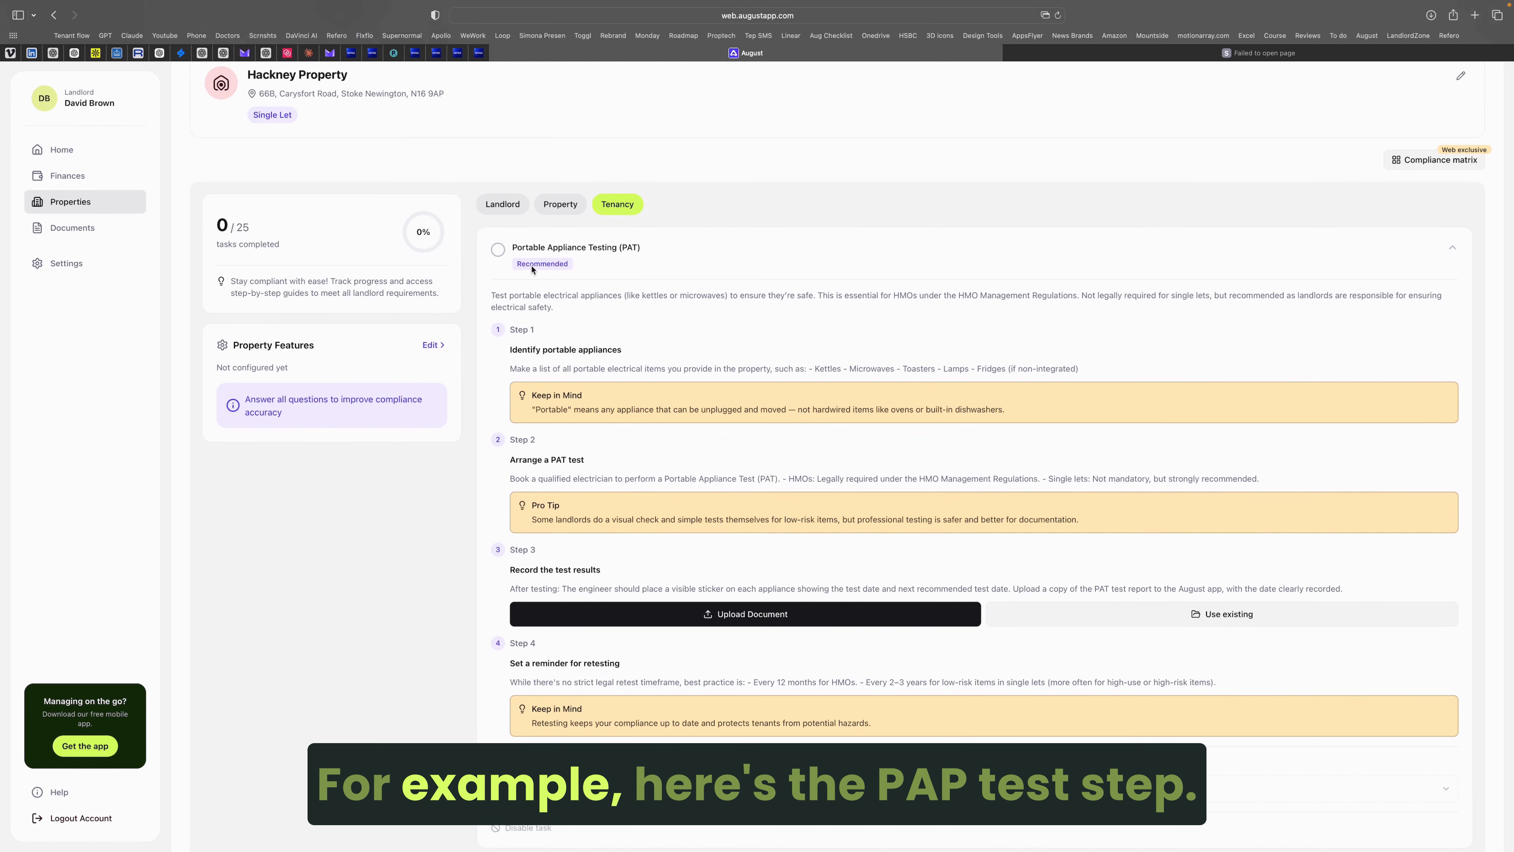
Step: Mark the Portable Appliance Testing (PAT) task as done
left_click(636, 275)
left_click(627, 256)
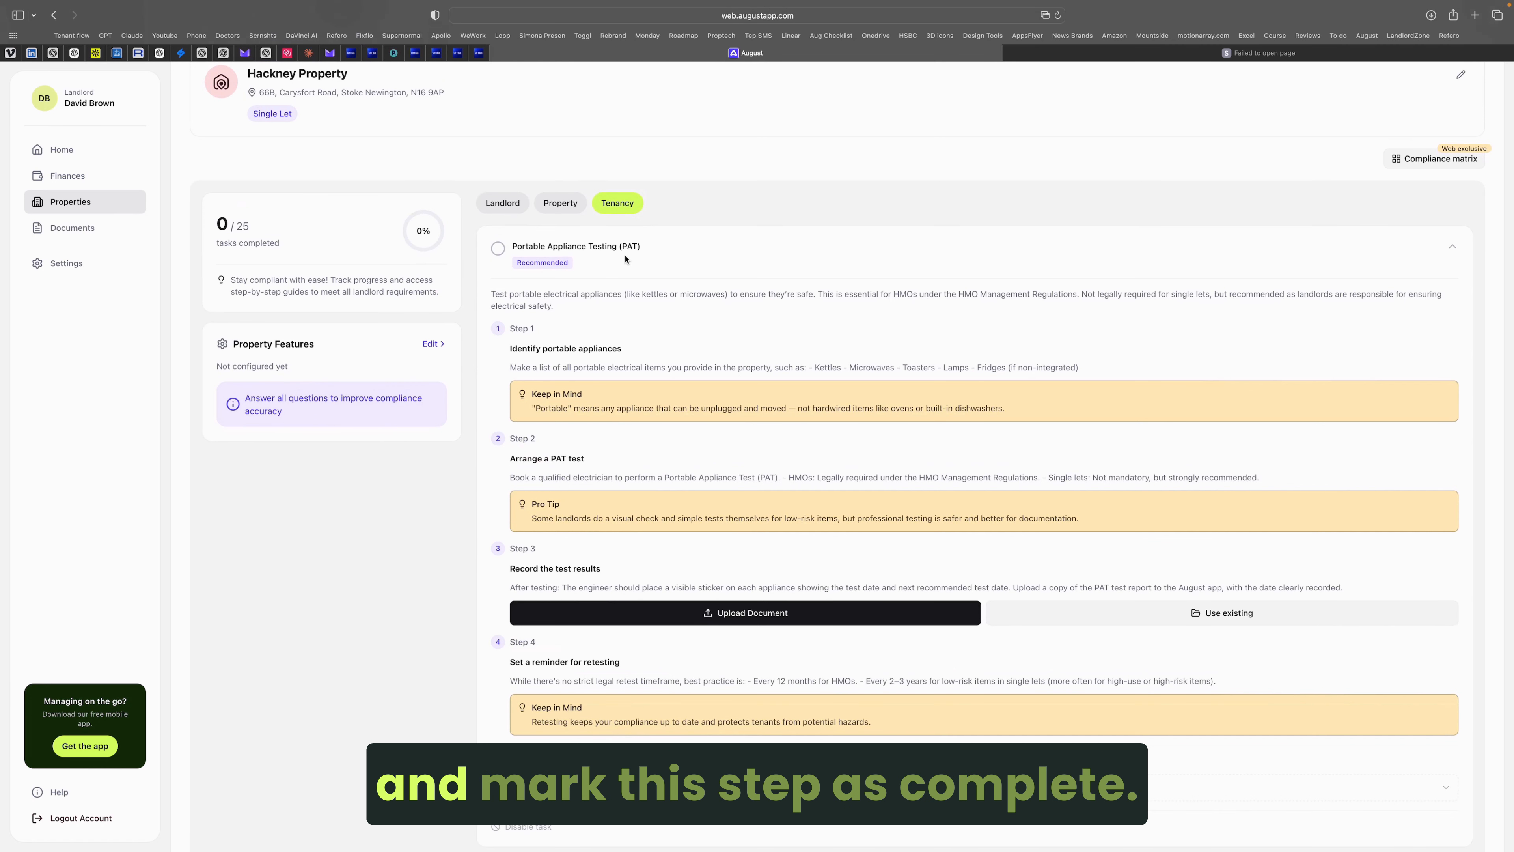
left_click(498, 249)
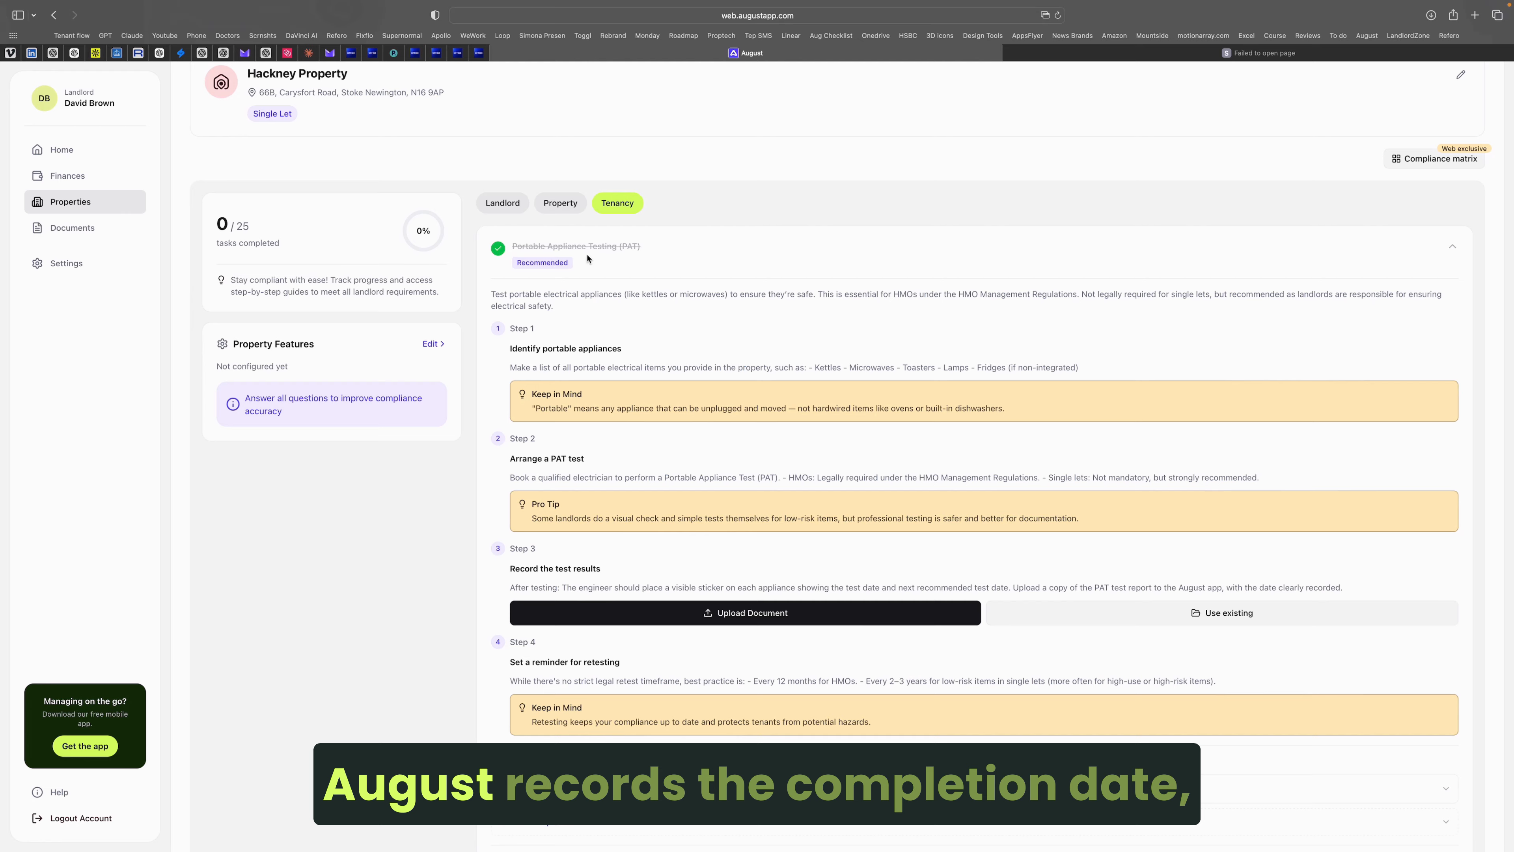
scroll(522, 675, "down", 3)
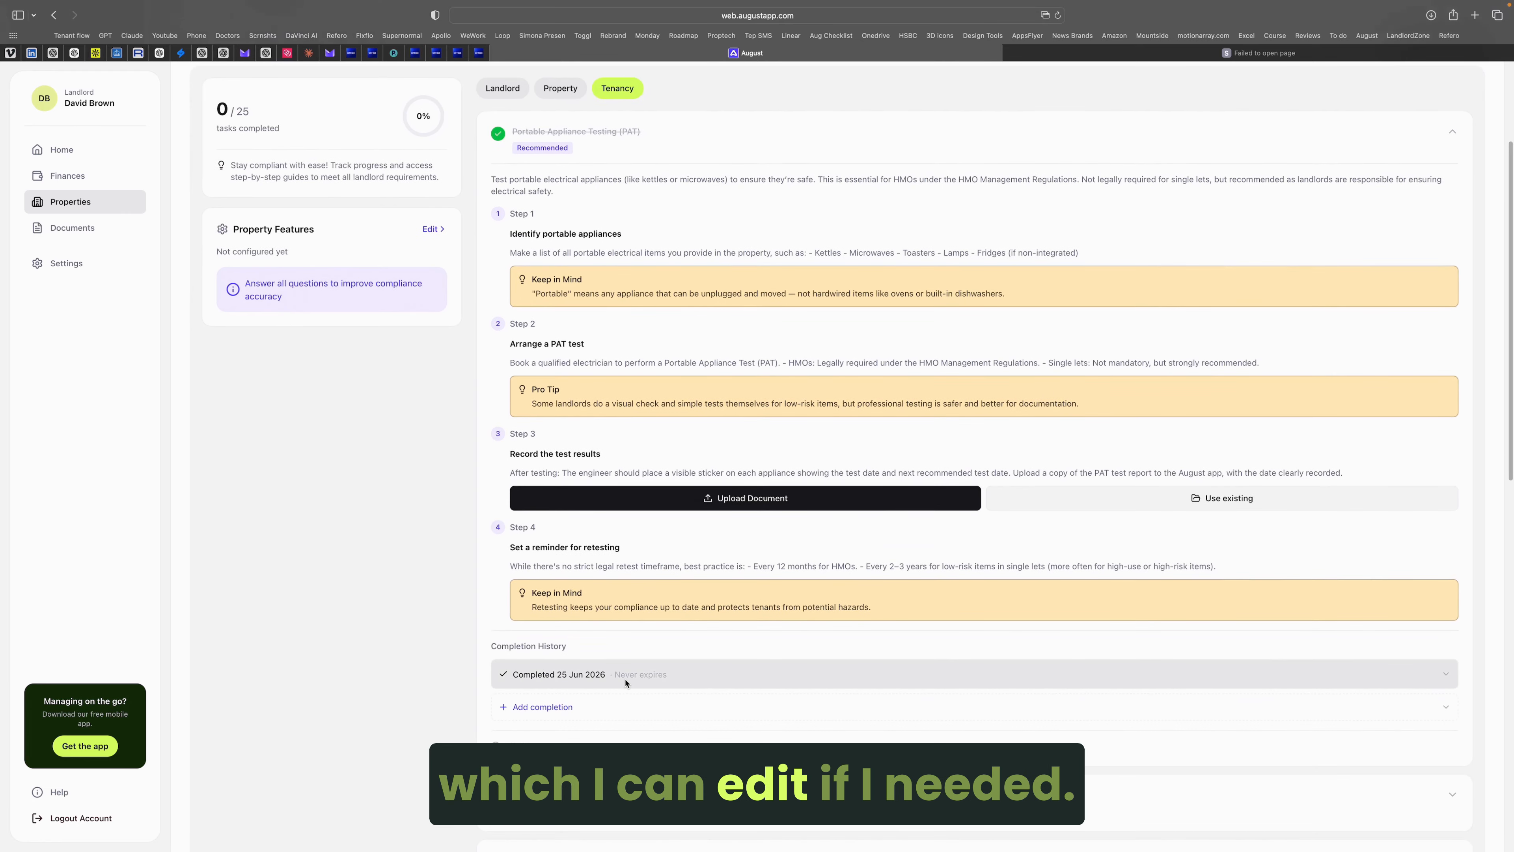
Step: Set the PAT completion to expire 03/09/2026 with the note 'Done' and save it
left_click(668, 680)
scroll(669, 695, "down", 1)
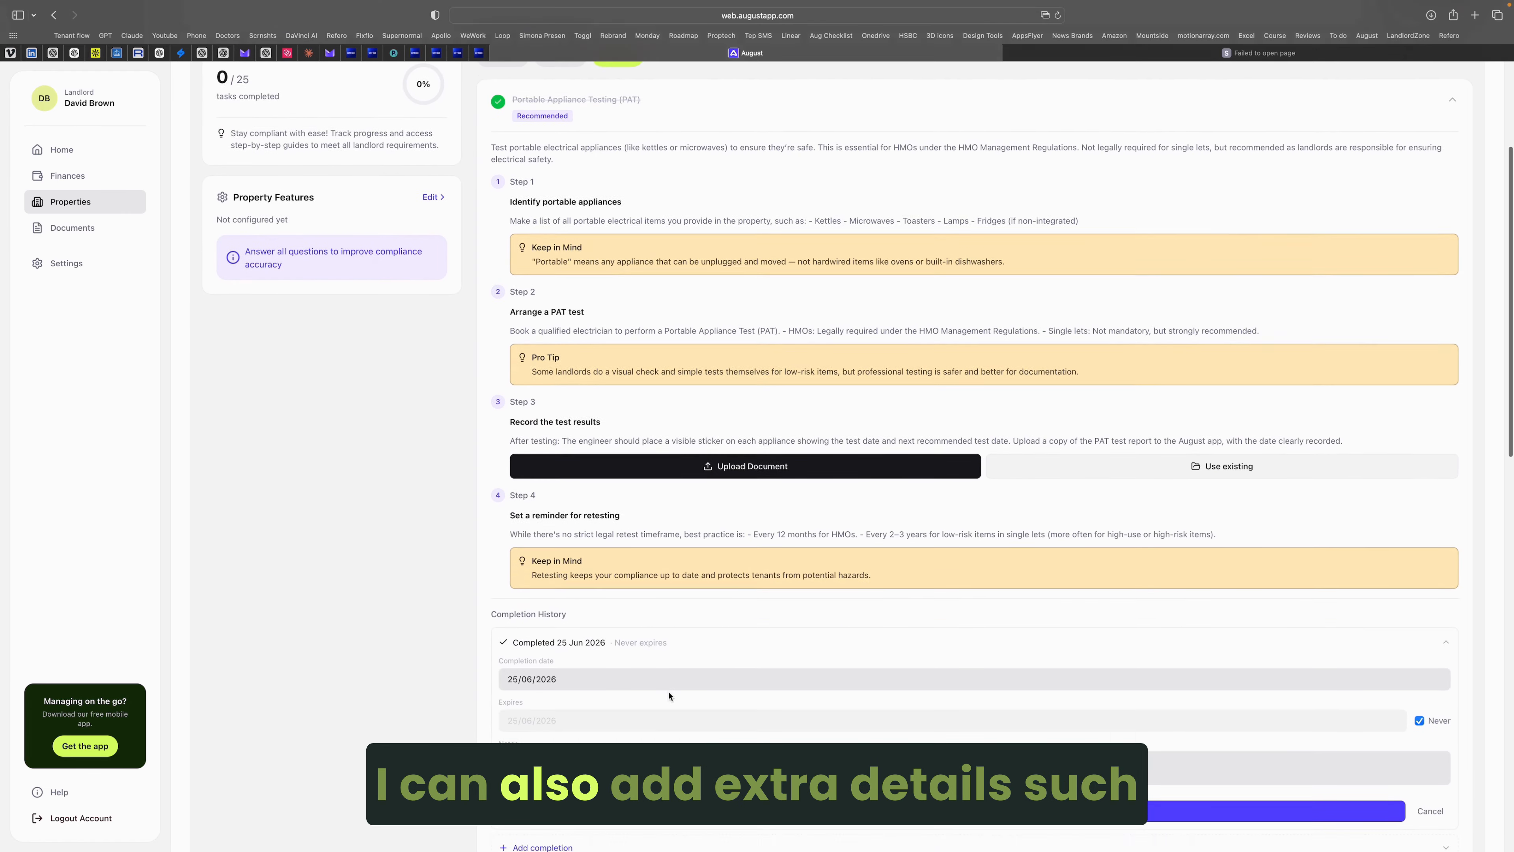
scroll(669, 696, "down", 2)
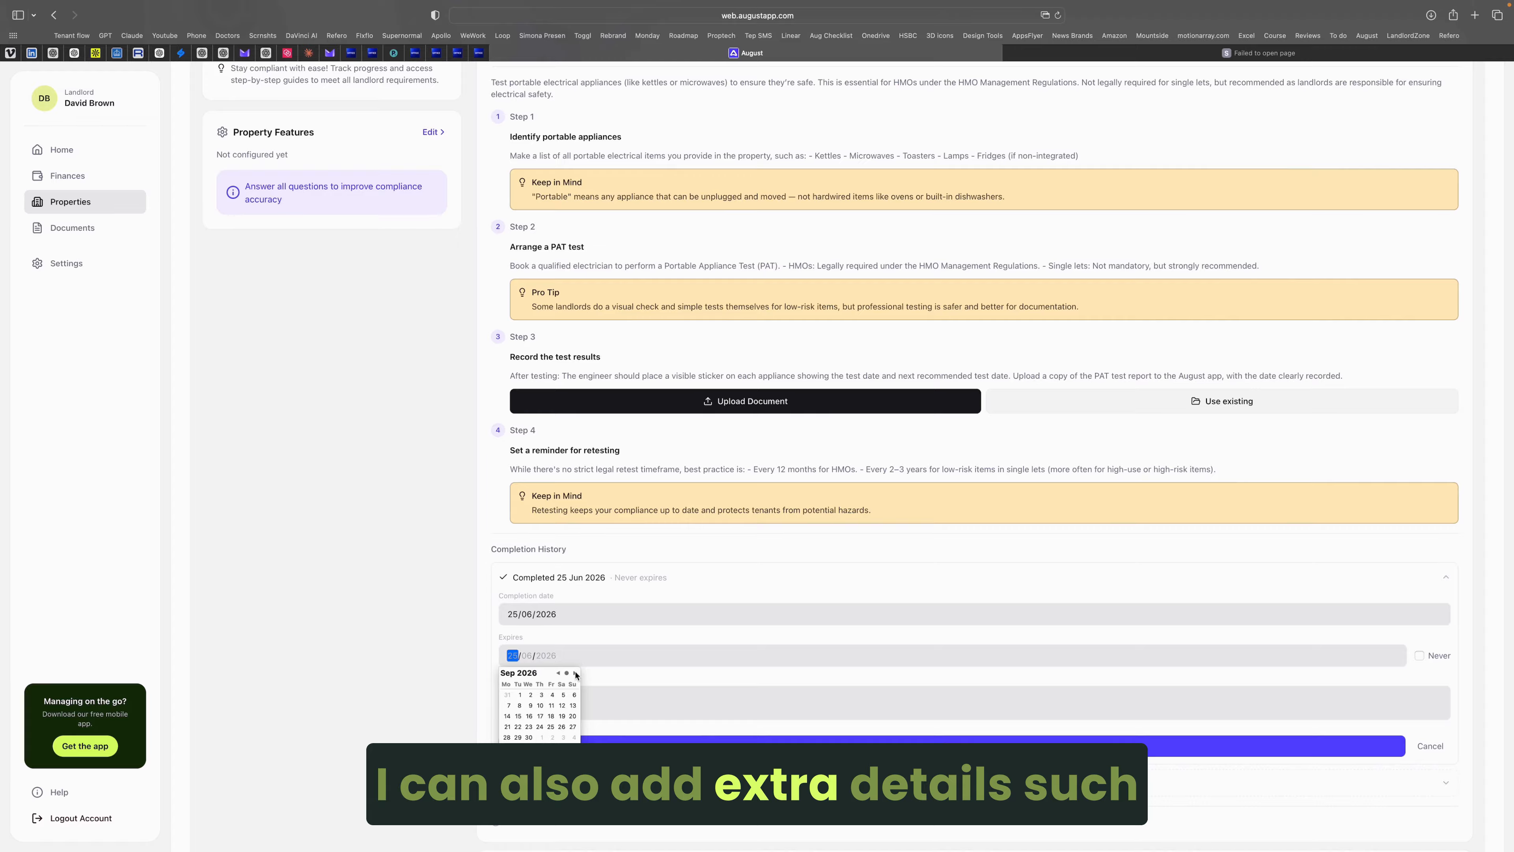
left_click(540, 696)
left_click(762, 705)
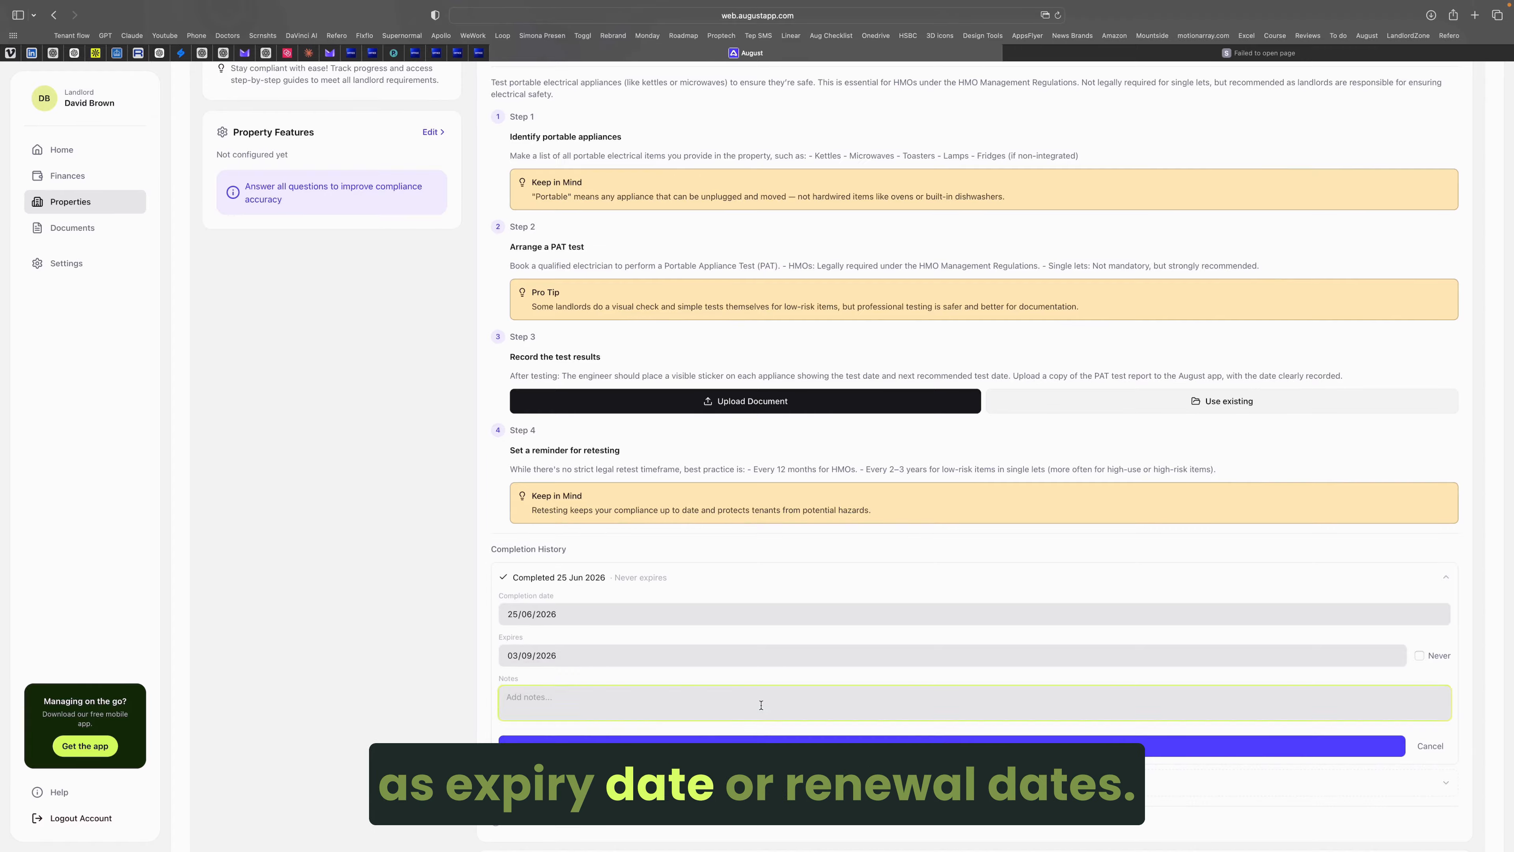
type("Done")
left_click(881, 745)
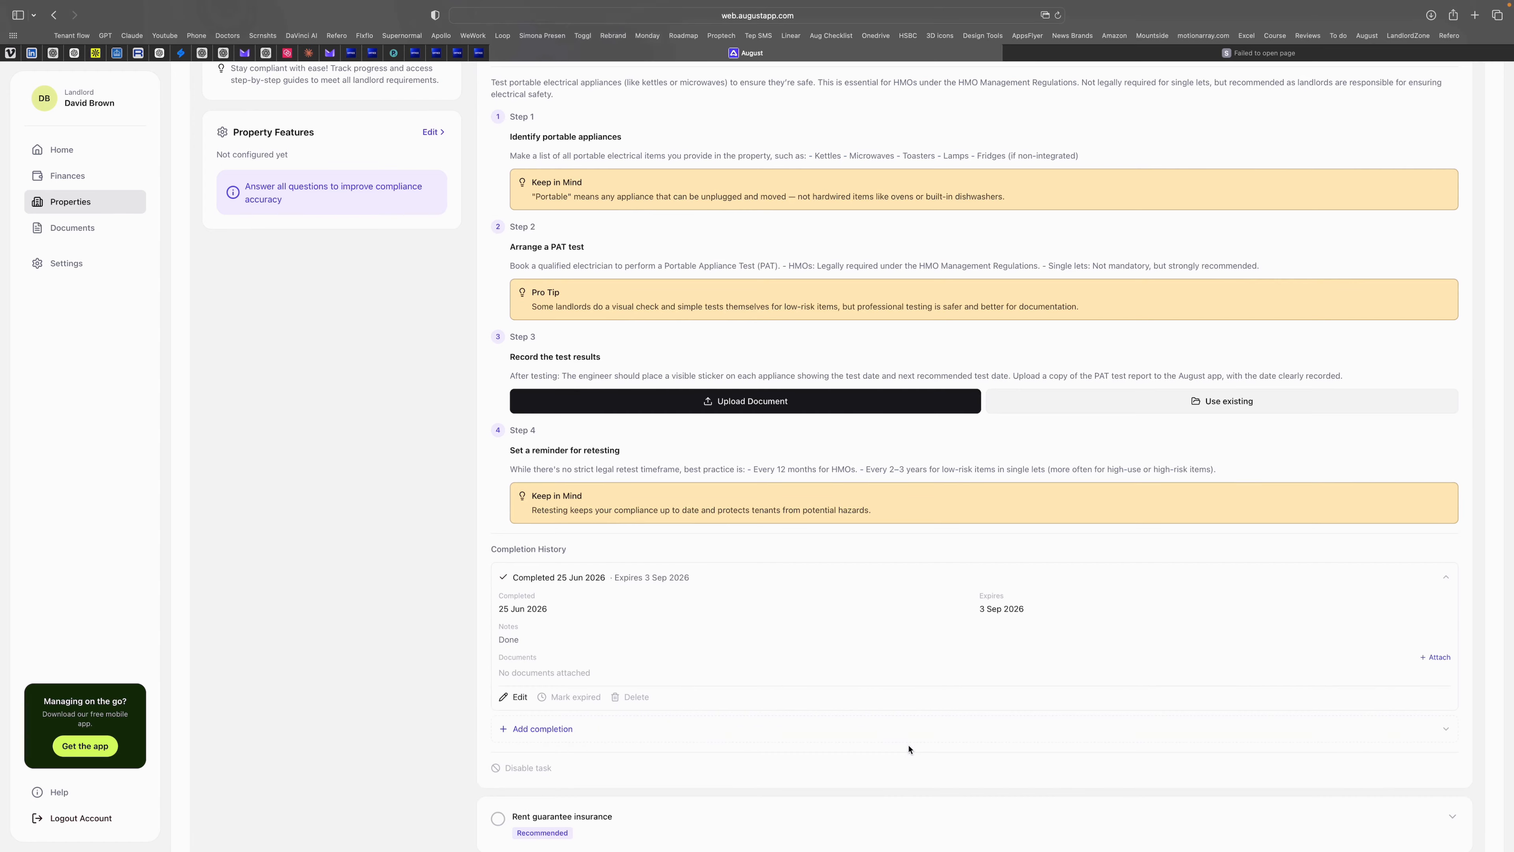
scroll(889, 547, "up", 3)
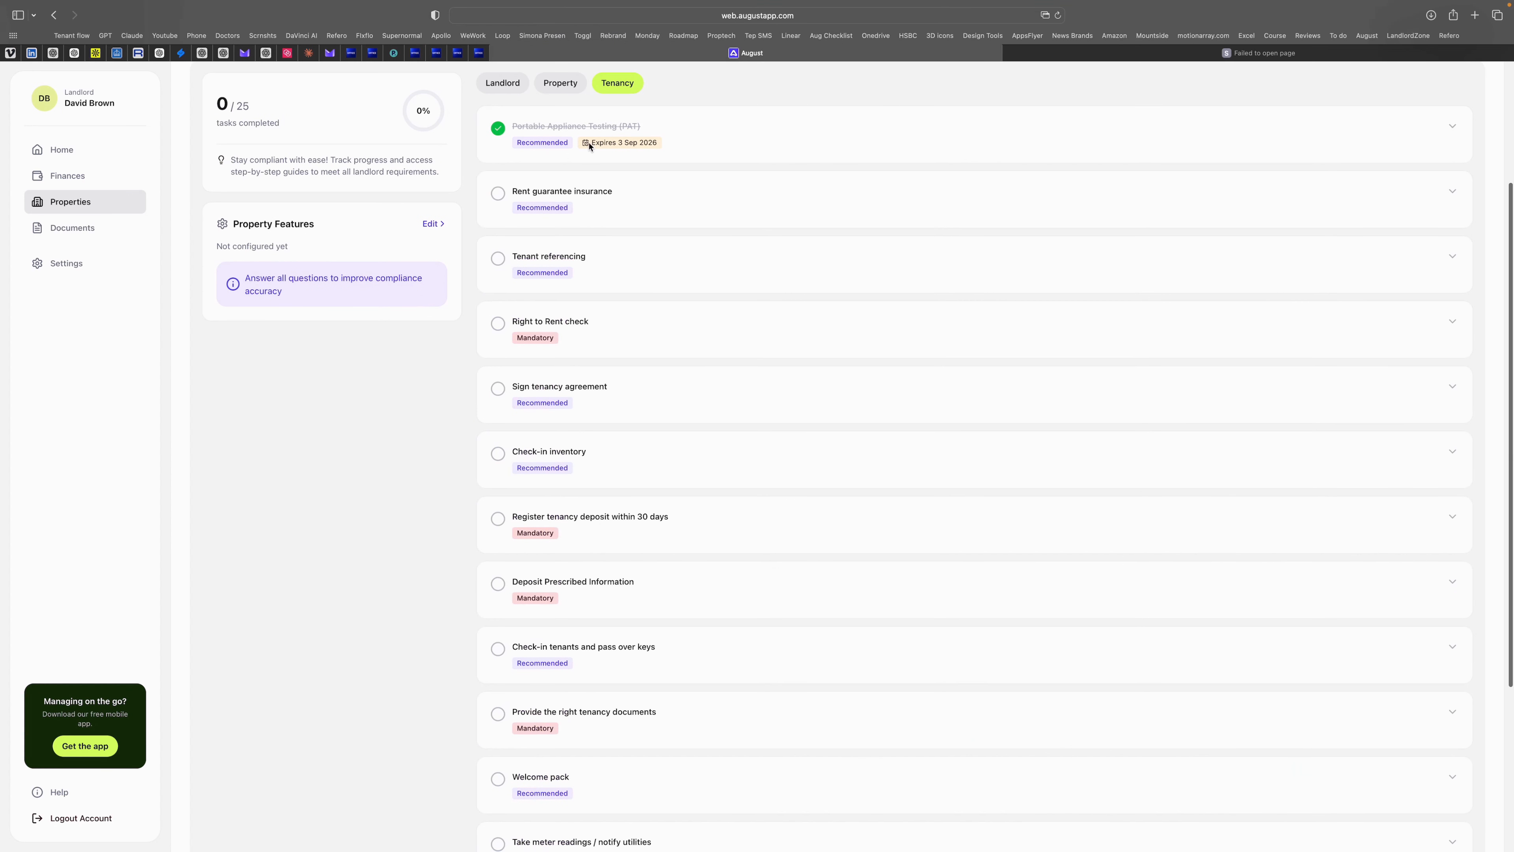
scroll(764, 237, "up", 5)
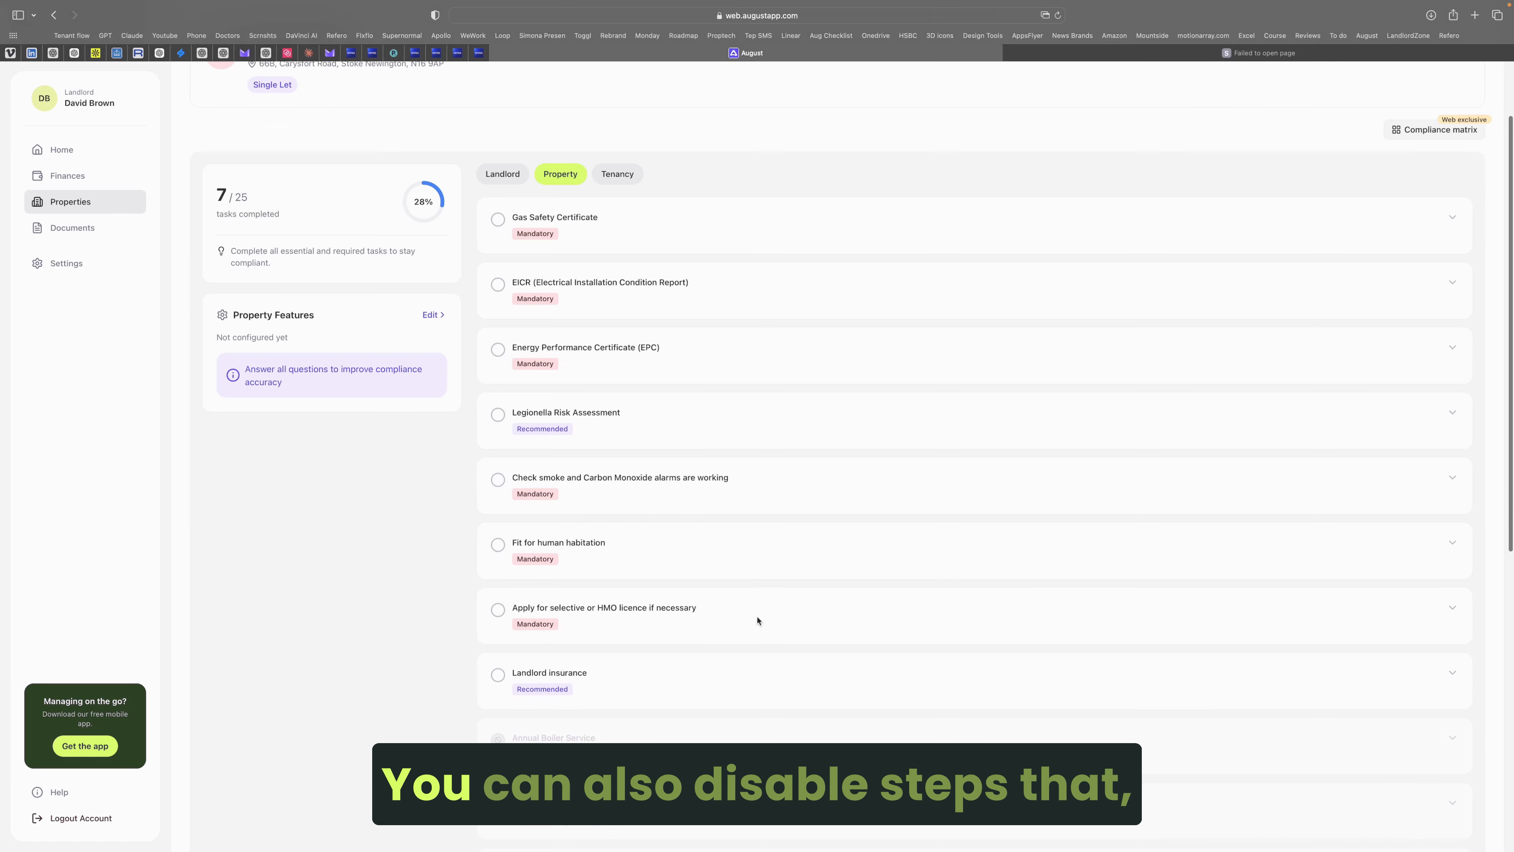
Step: Scroll through the Property tasks to see the greyed-out Not applicable ones, then back to the top
scroll(757, 620, "down", 10)
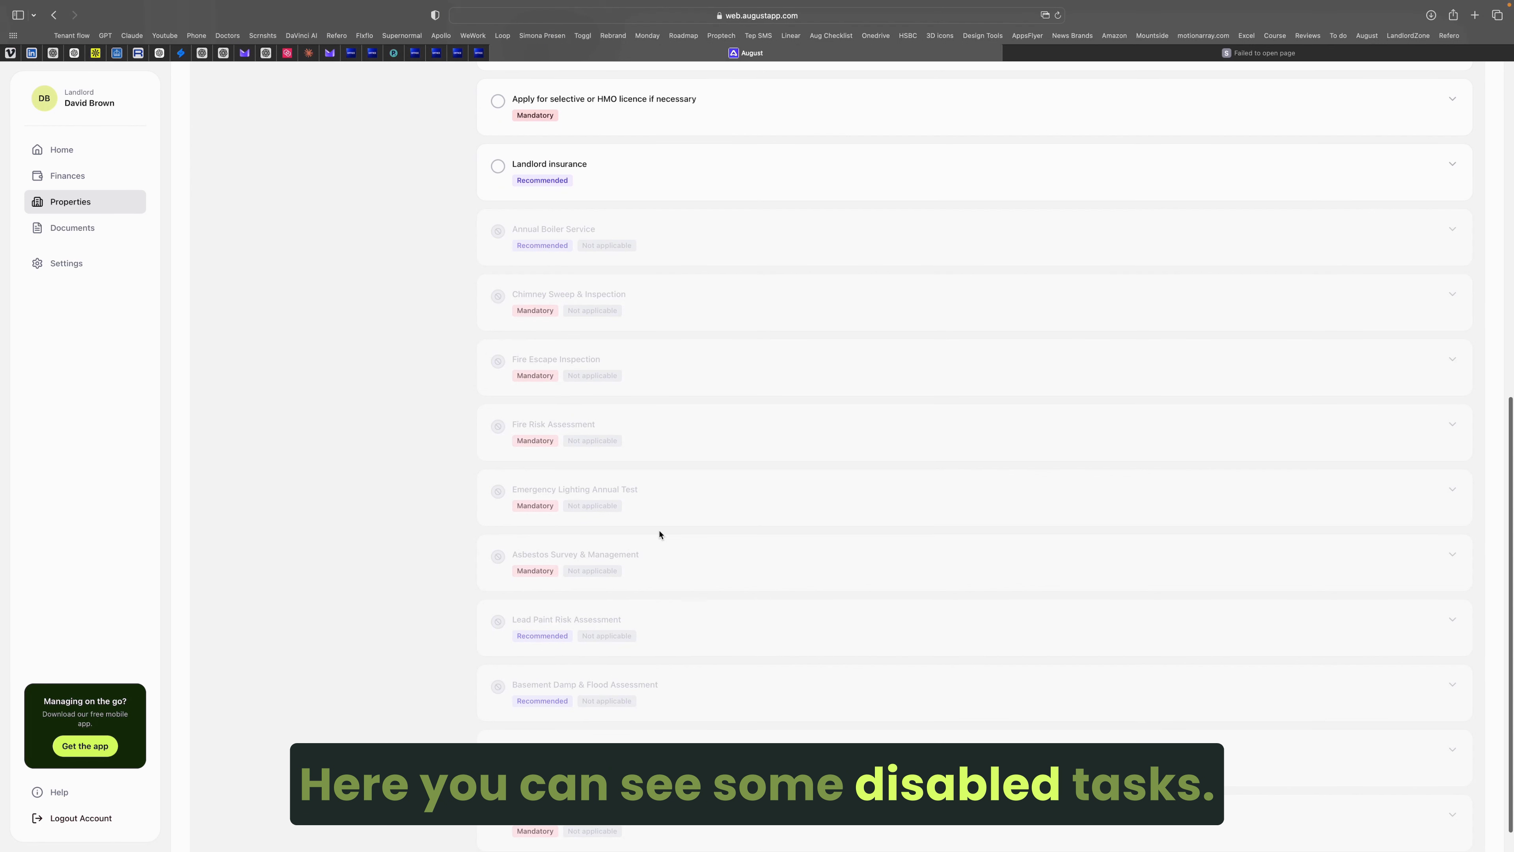
scroll(629, 710, "up", 10)
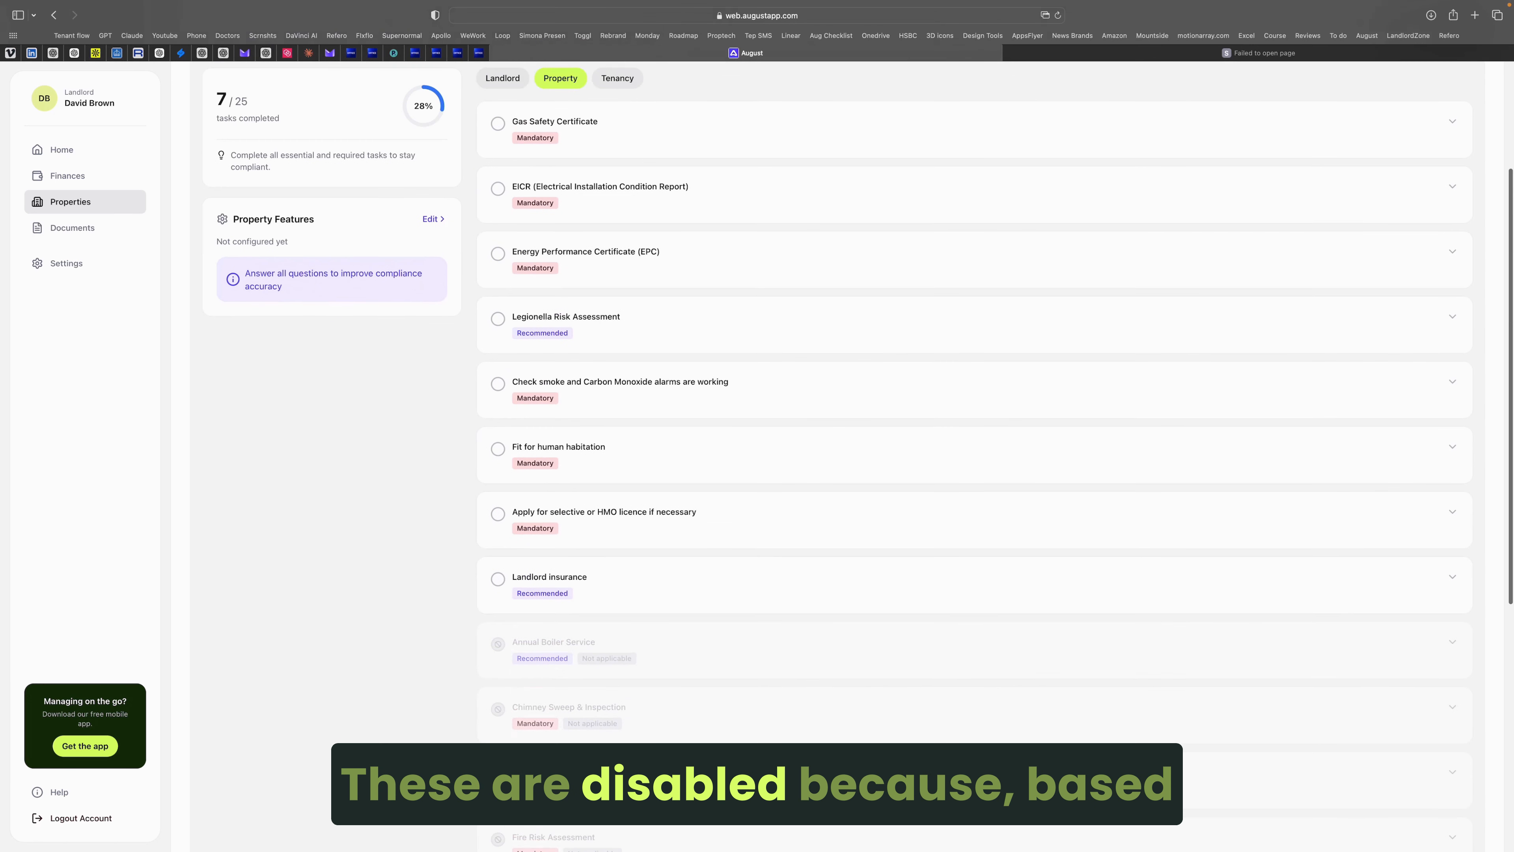
scroll(555, 482, "up", 2)
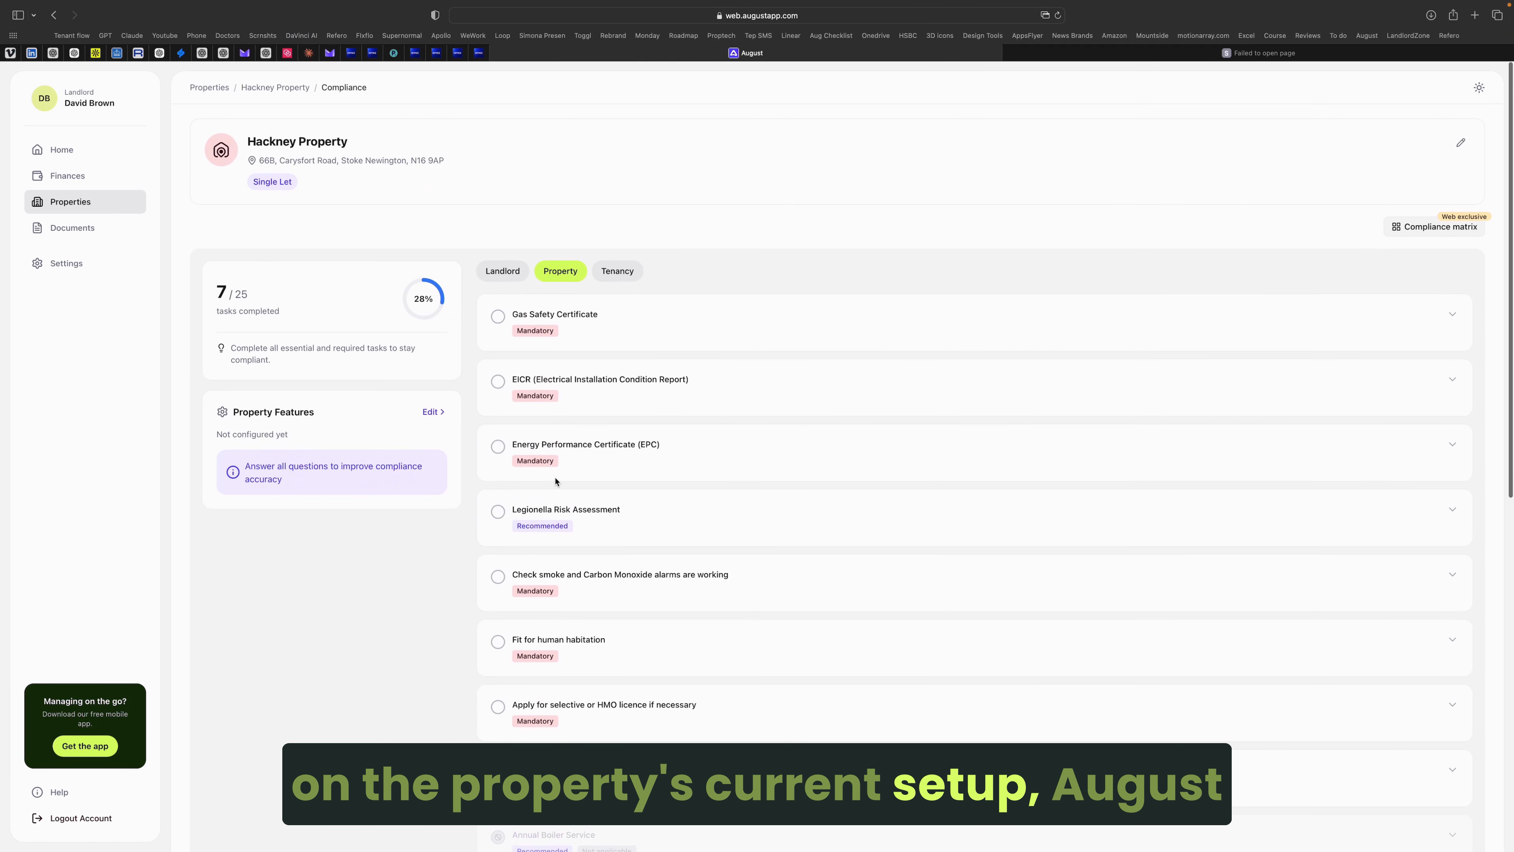
Step: Answer Yes for boiler, central and underfloor heating, fire escape, gas, oven, cooker hood and fridge, then save
left_click(435, 411)
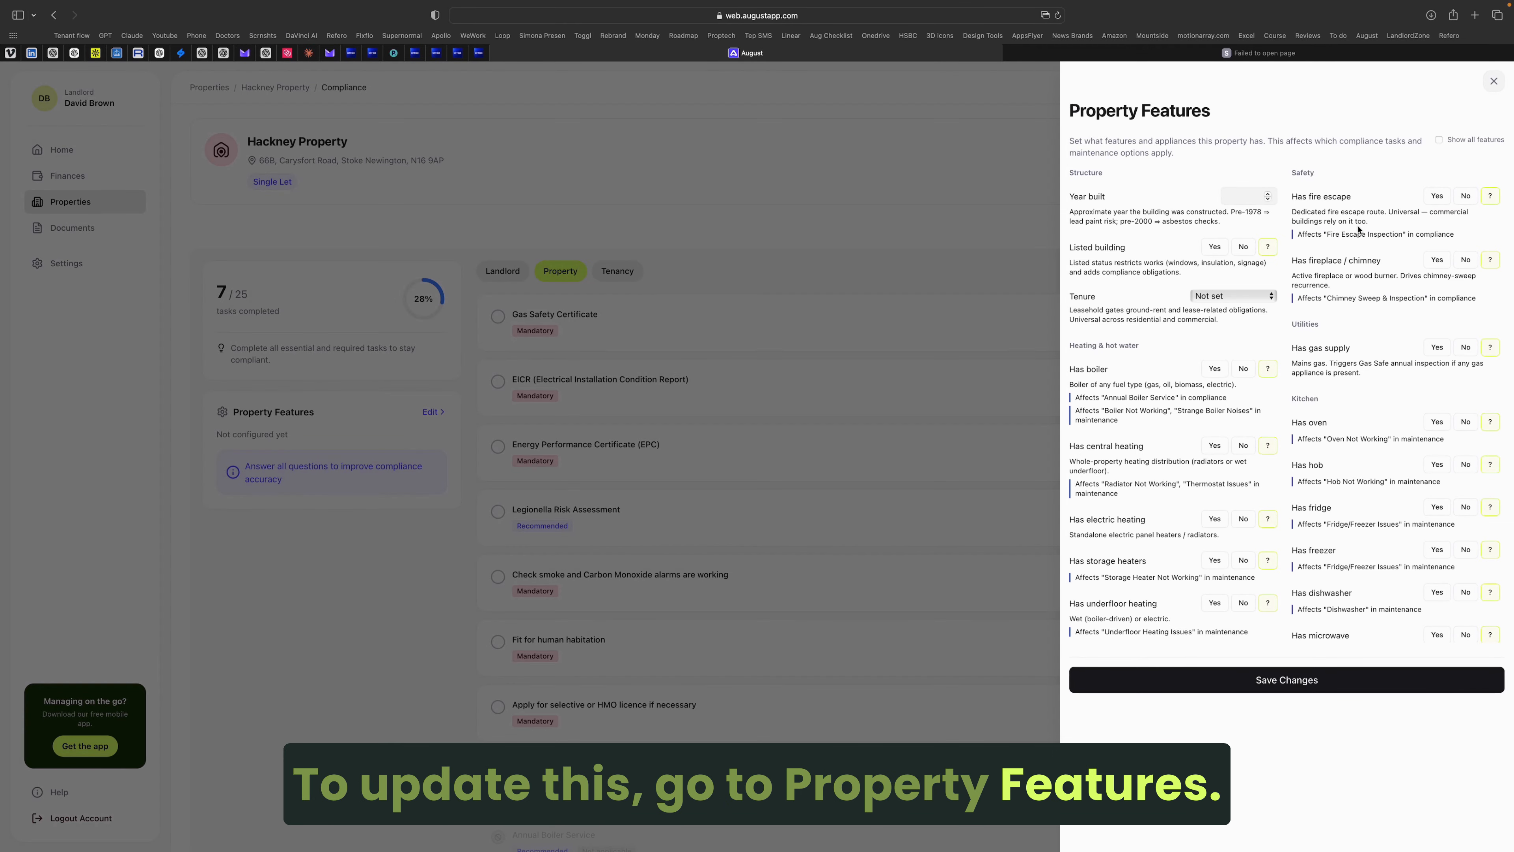
left_click(1439, 139)
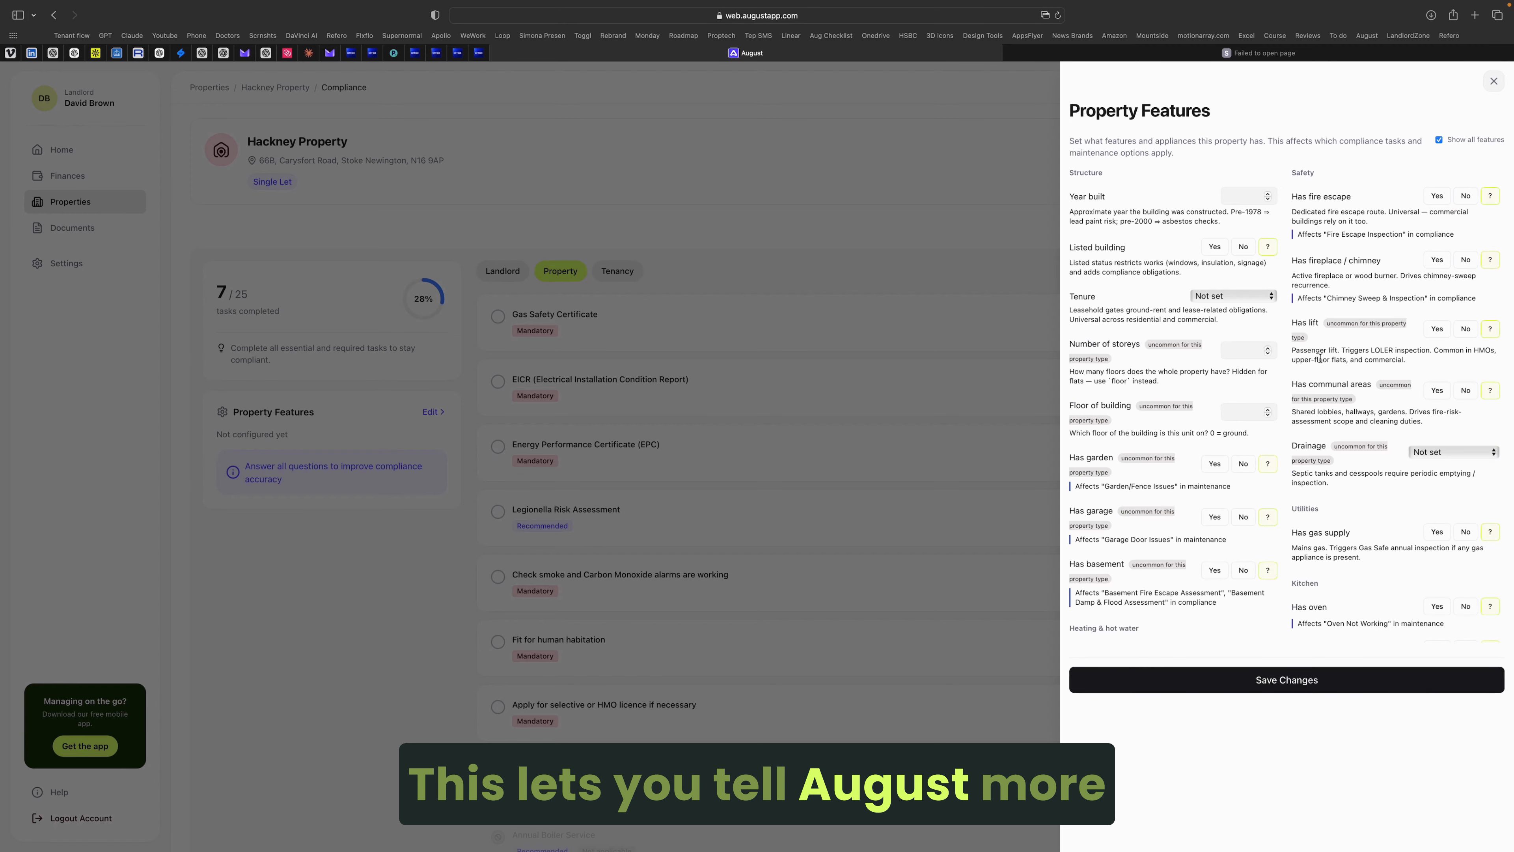
left_click(1439, 140)
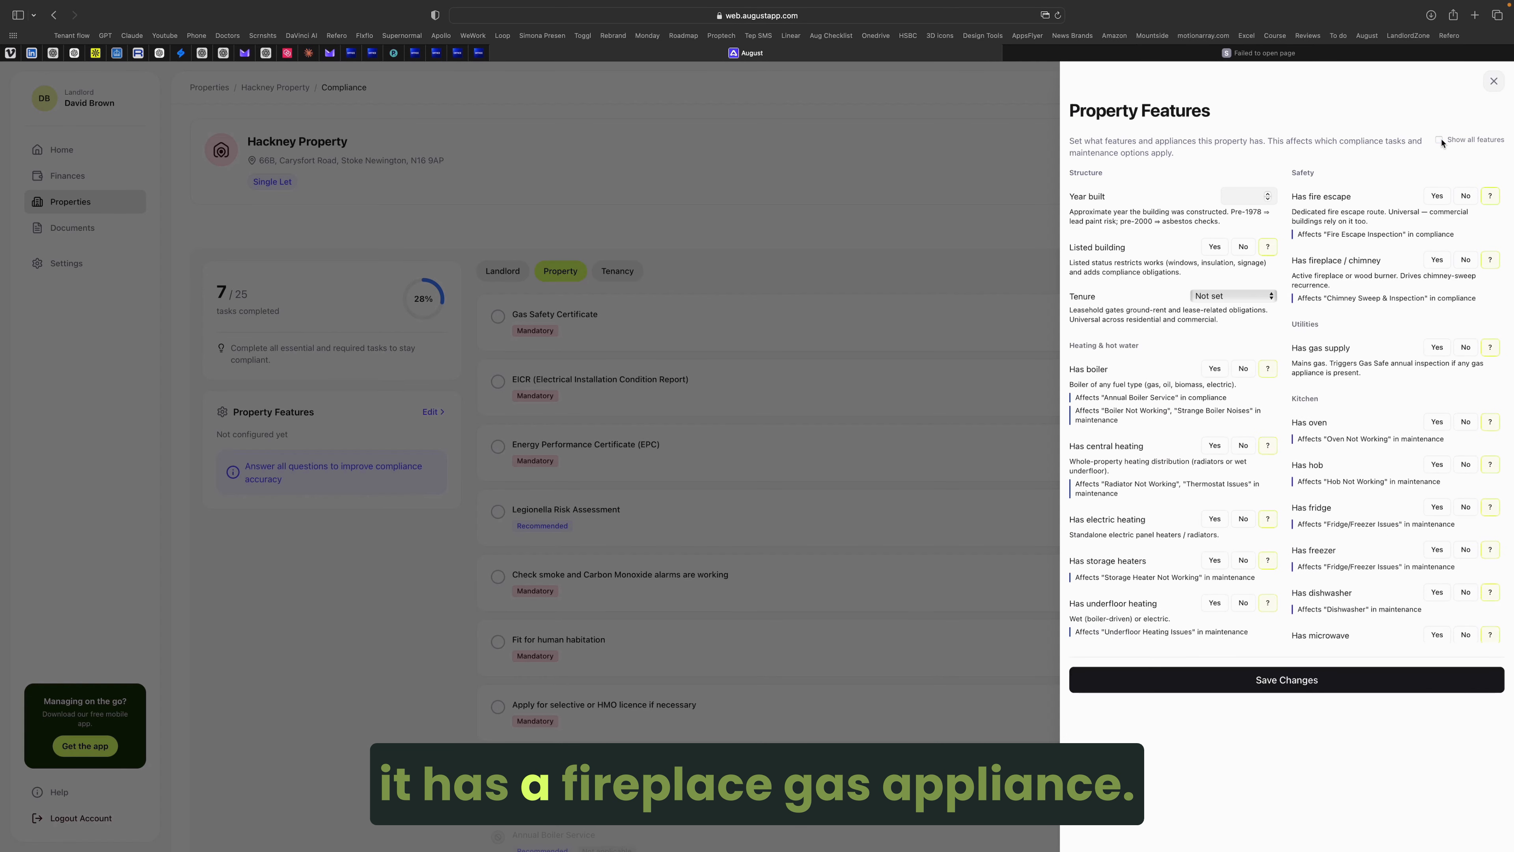
left_click(1214, 367)
left_click(1213, 446)
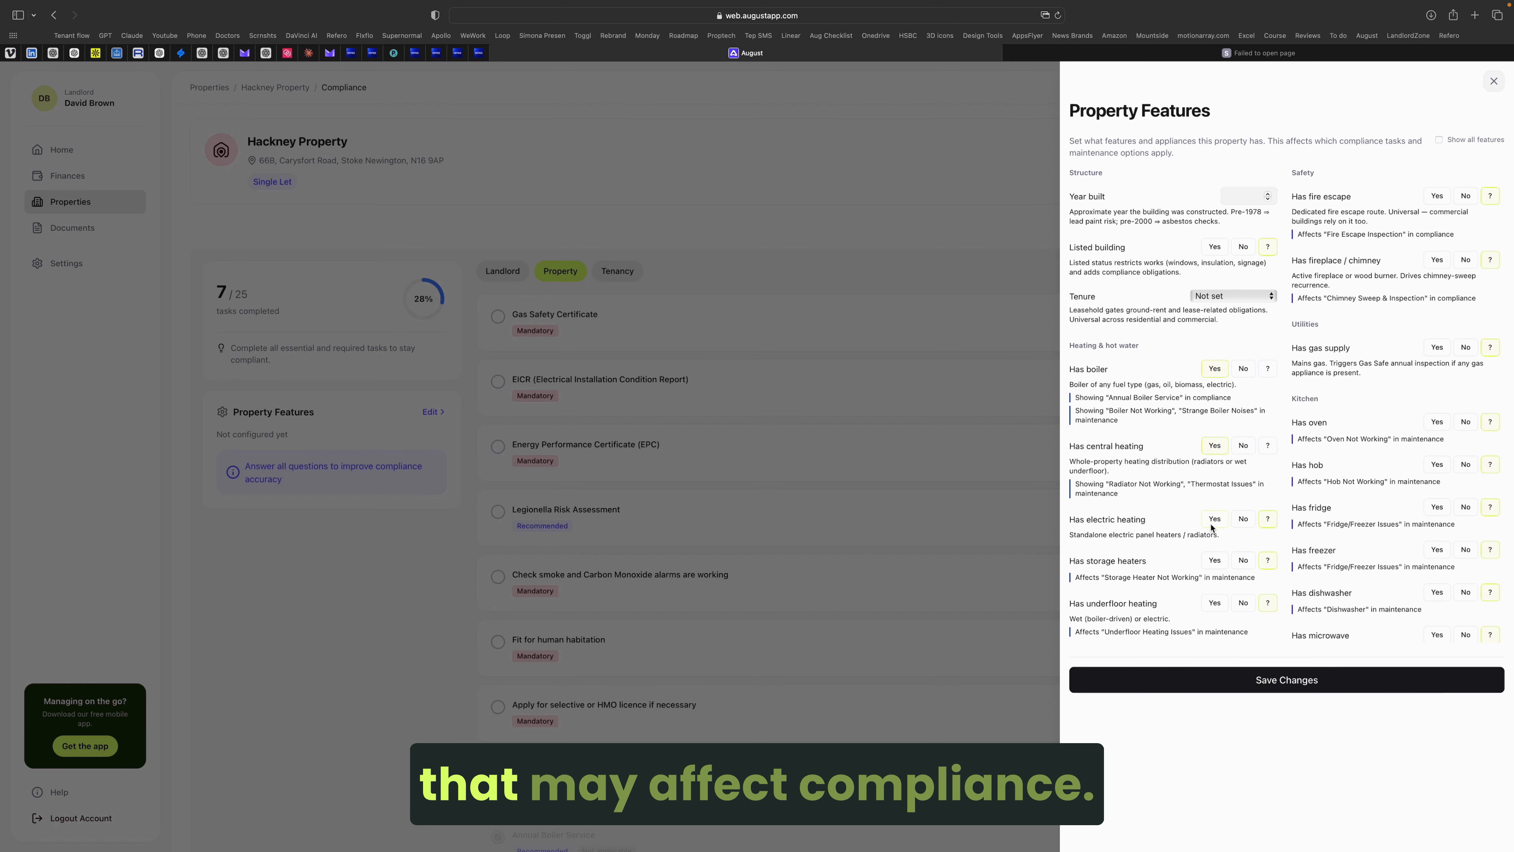
left_click(1214, 603)
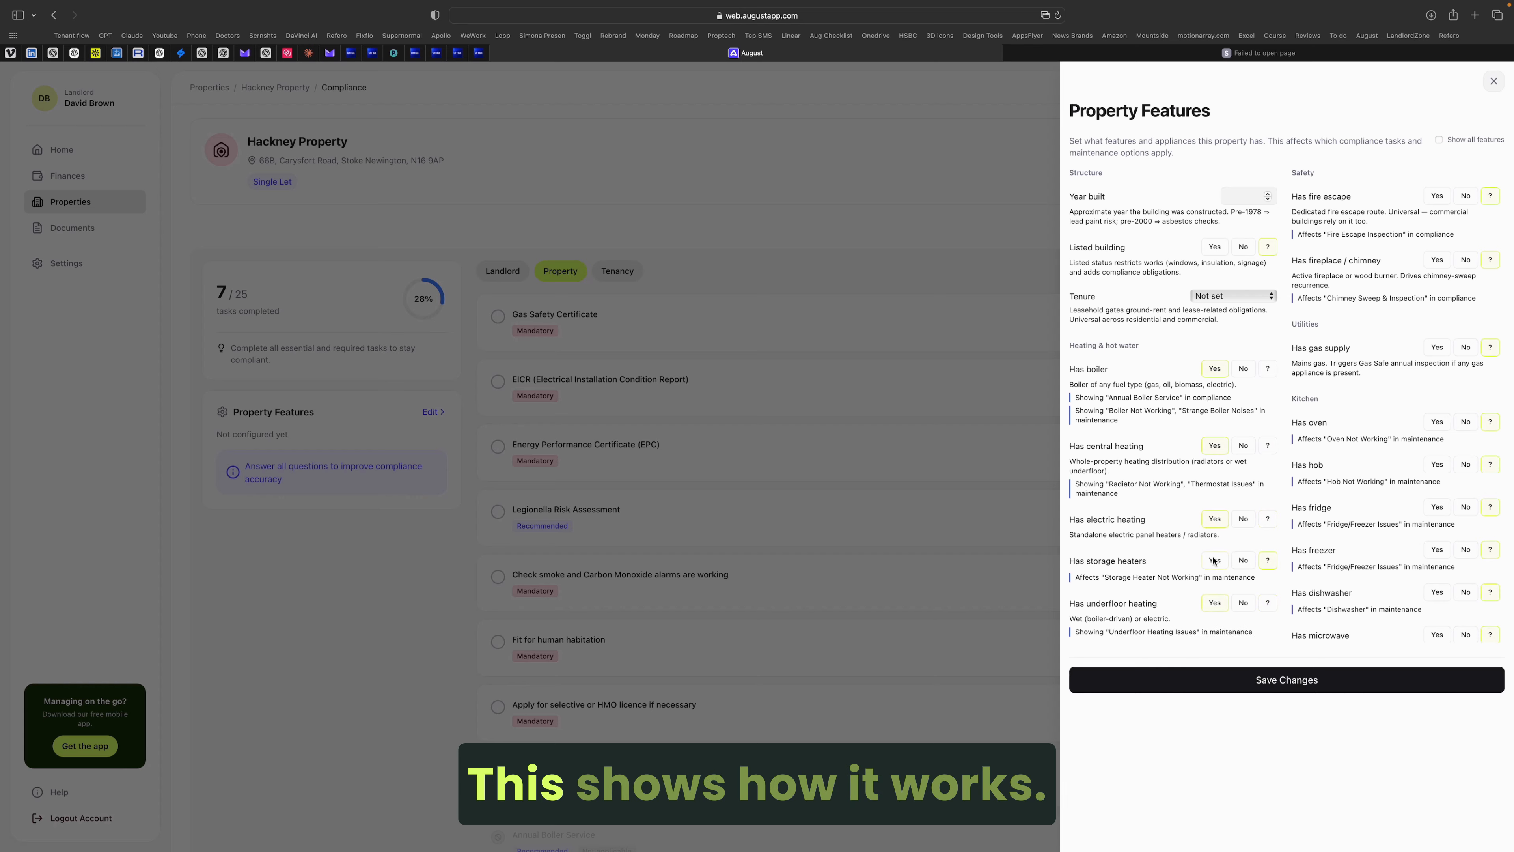
left_click(1437, 197)
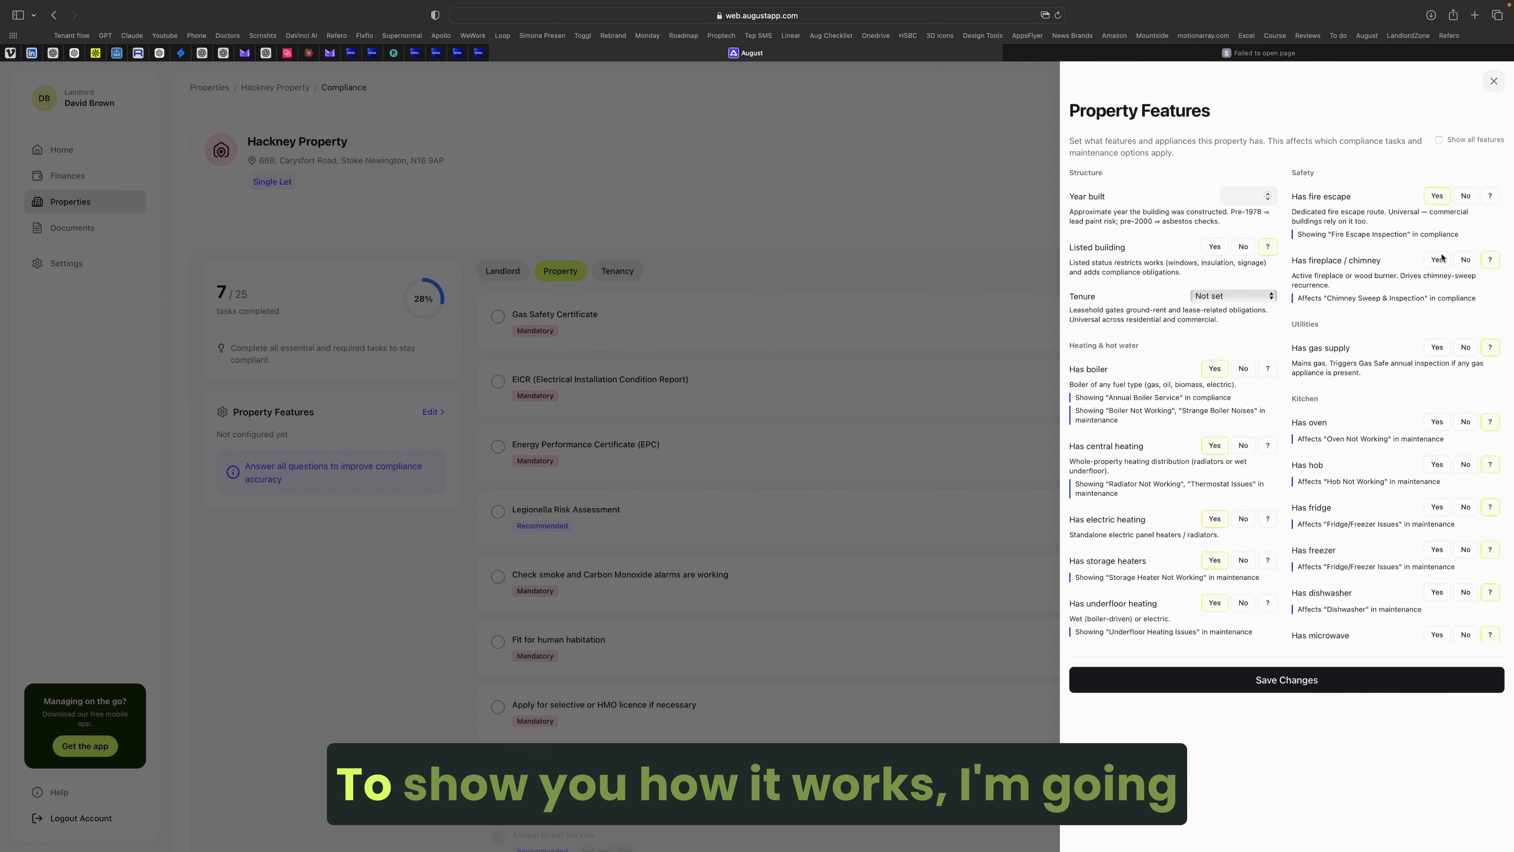
left_click(1436, 348)
left_click(1435, 423)
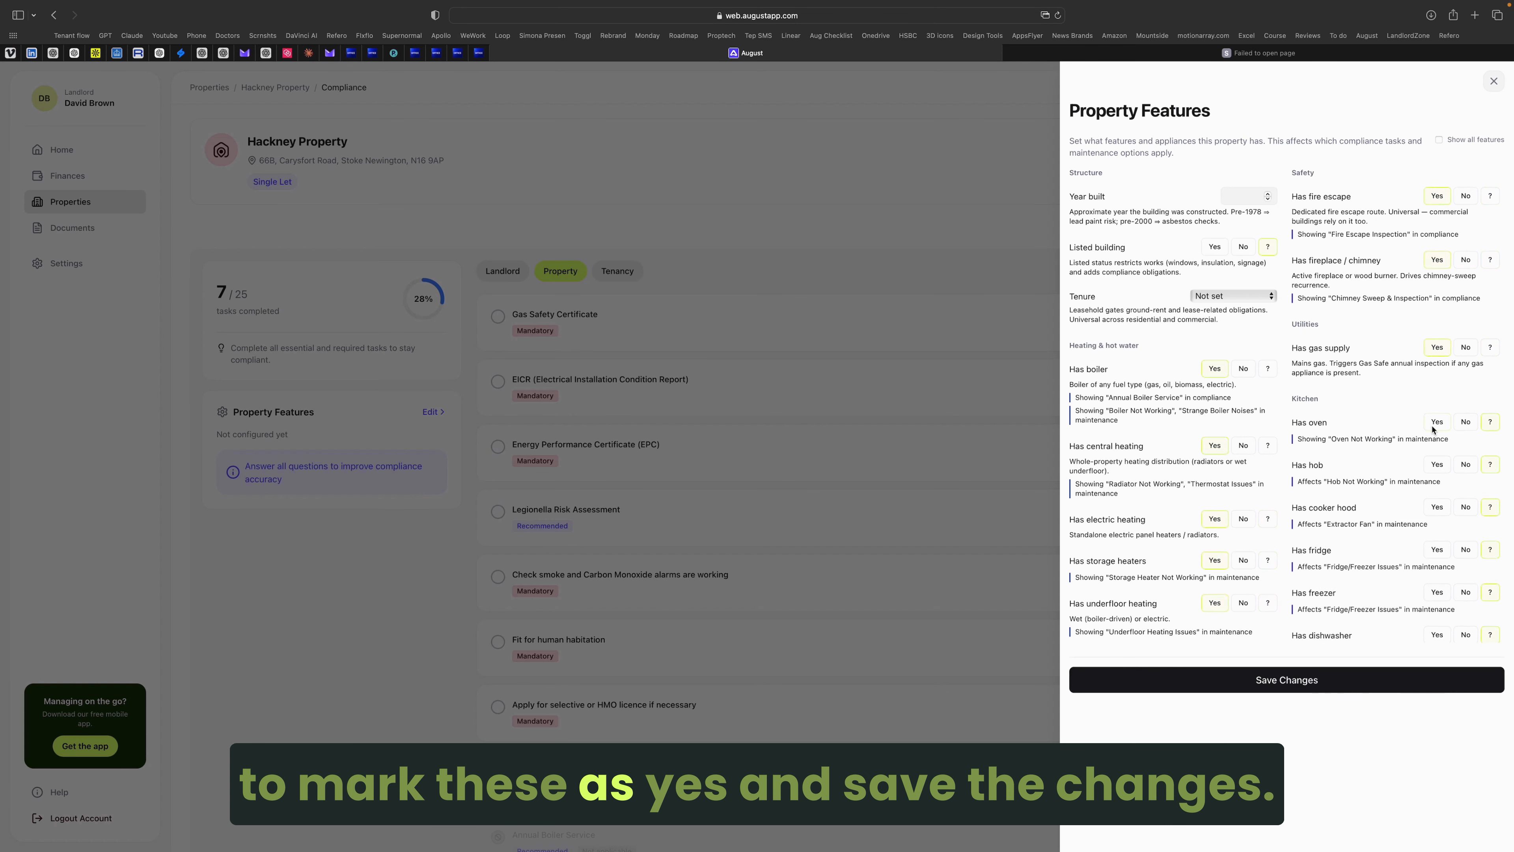
left_click(1437, 509)
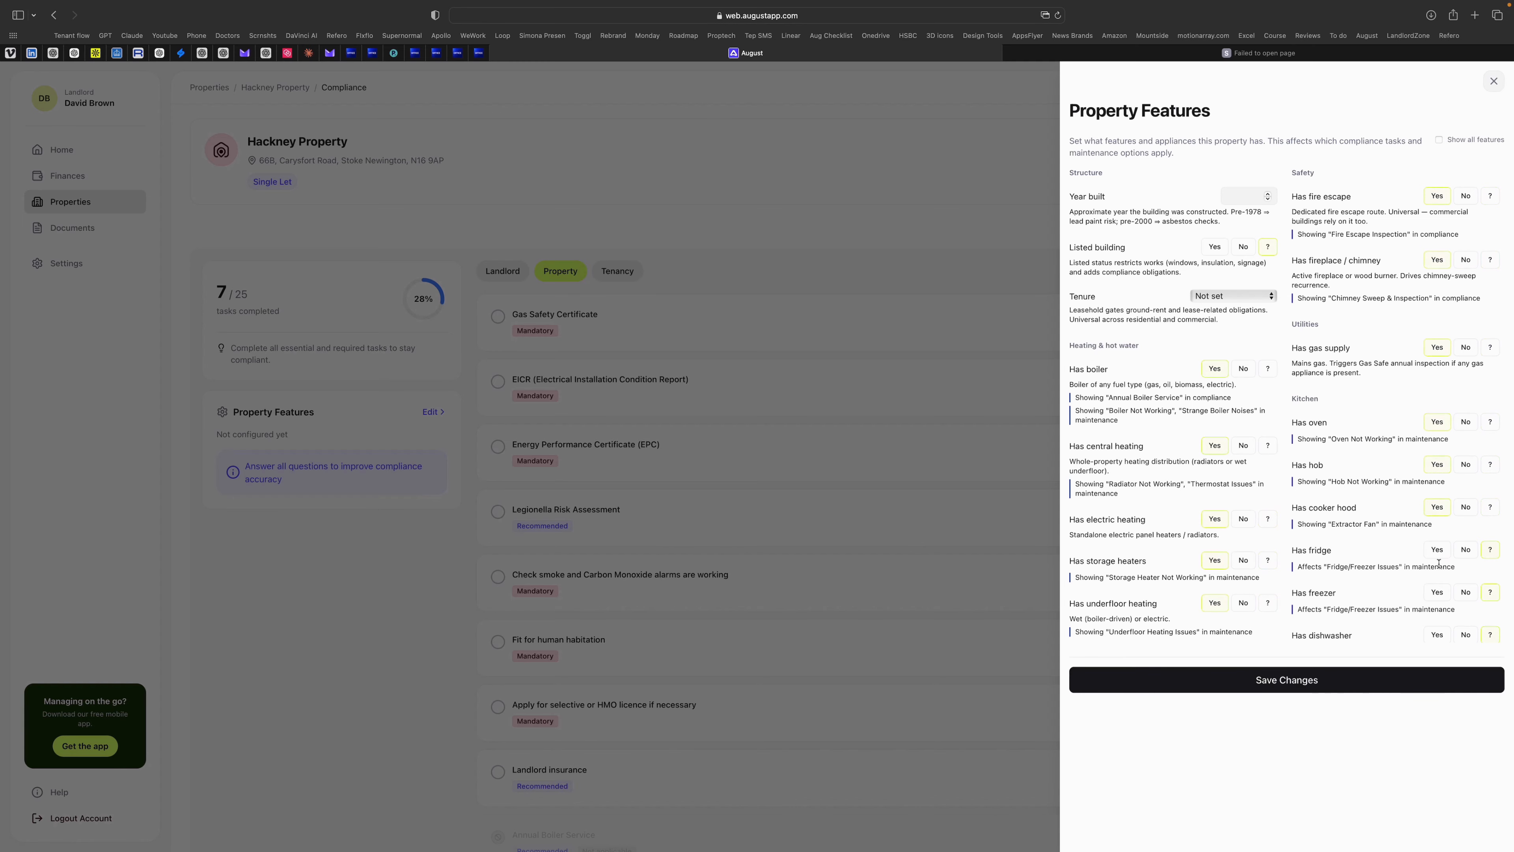
left_click(1437, 553)
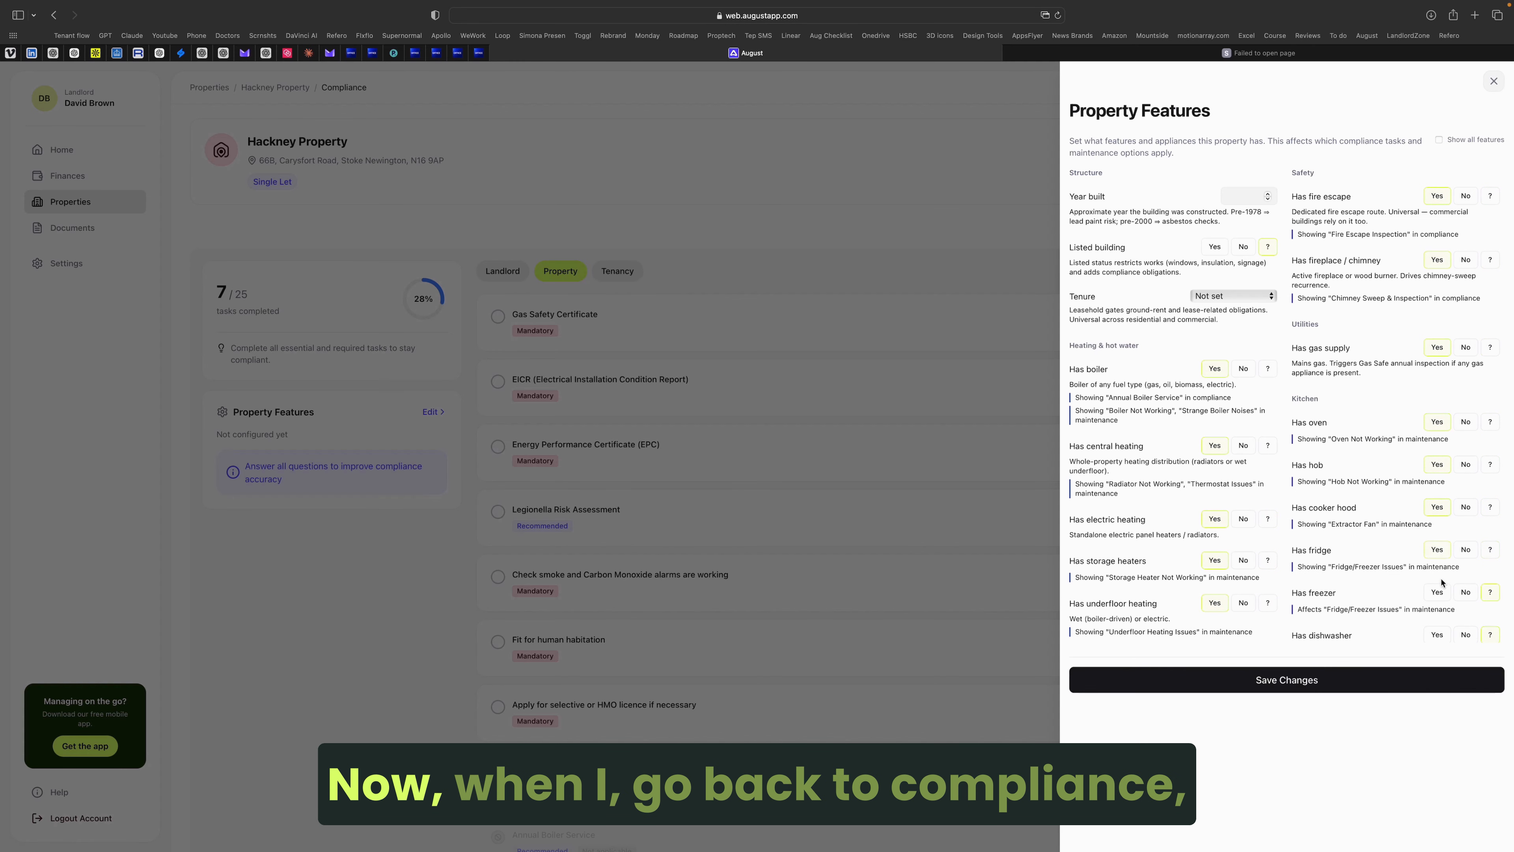
left_click(1285, 686)
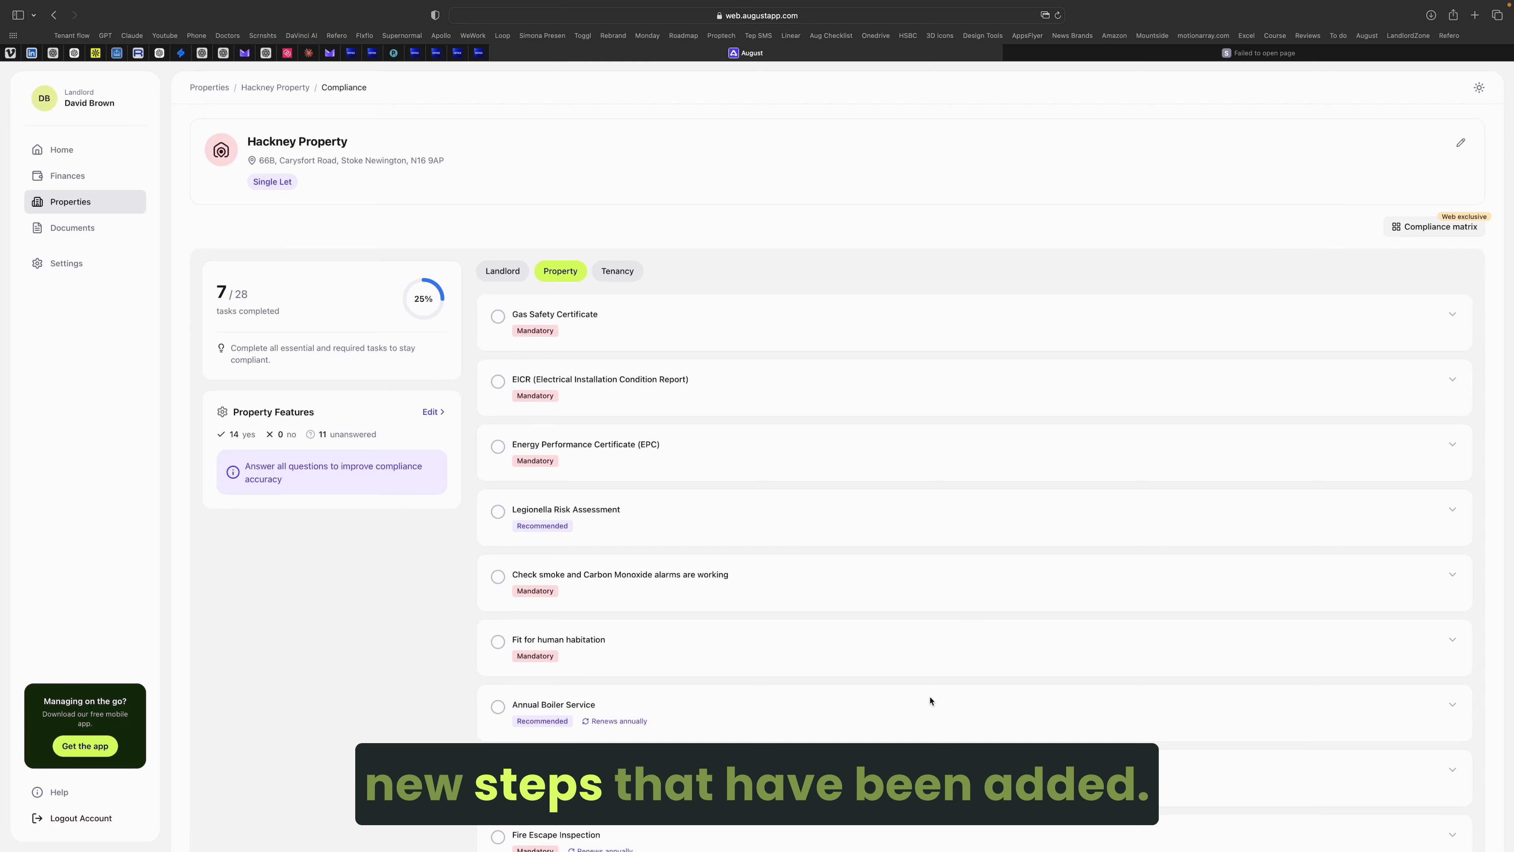
scroll(931, 695, "down", 10)
scroll(933, 687, "down", 2)
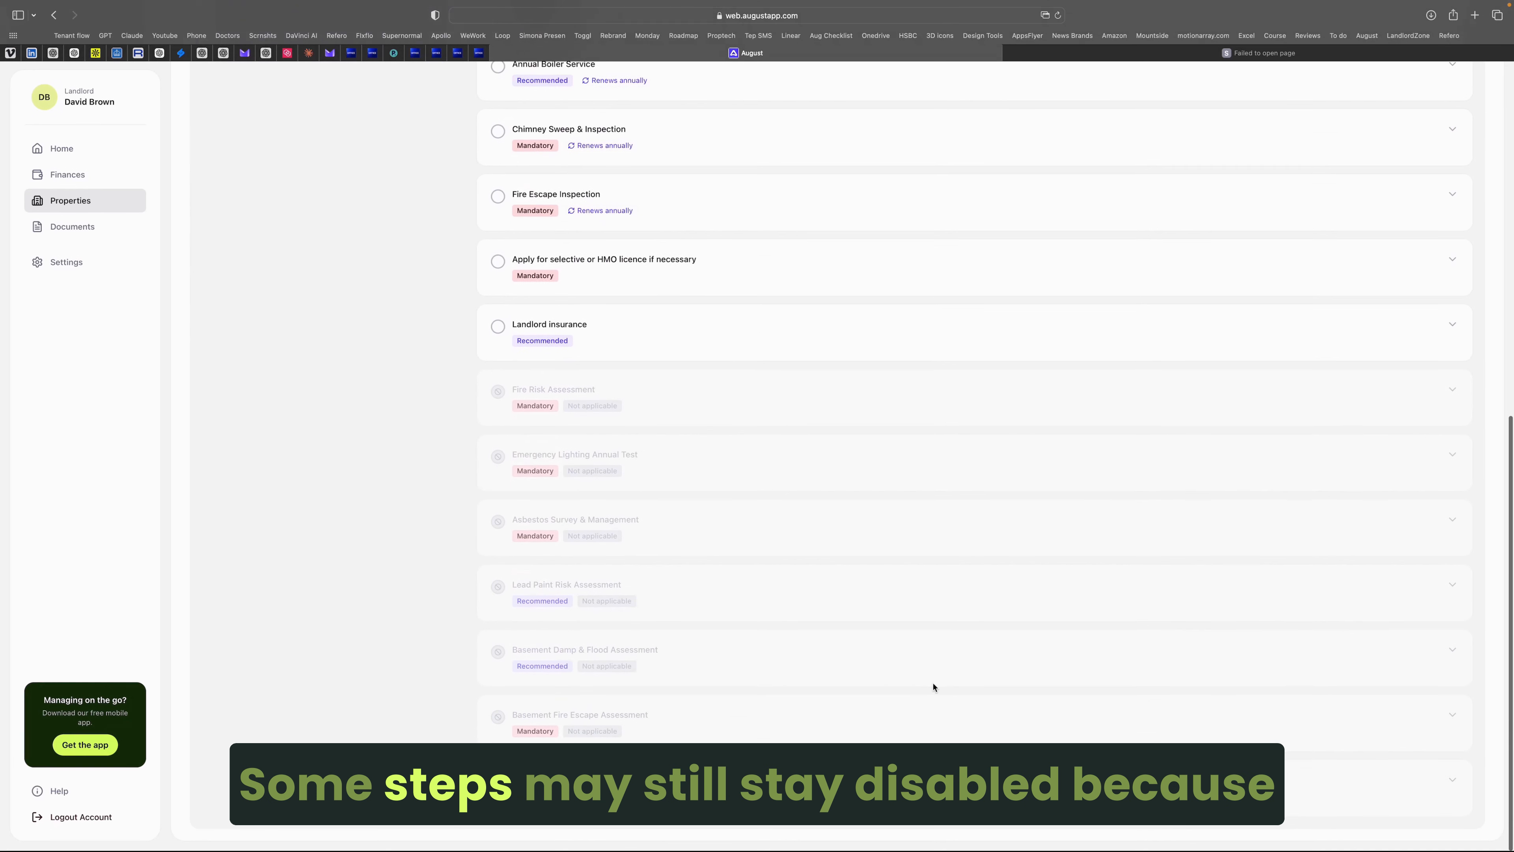
scroll(933, 687, "up", 5)
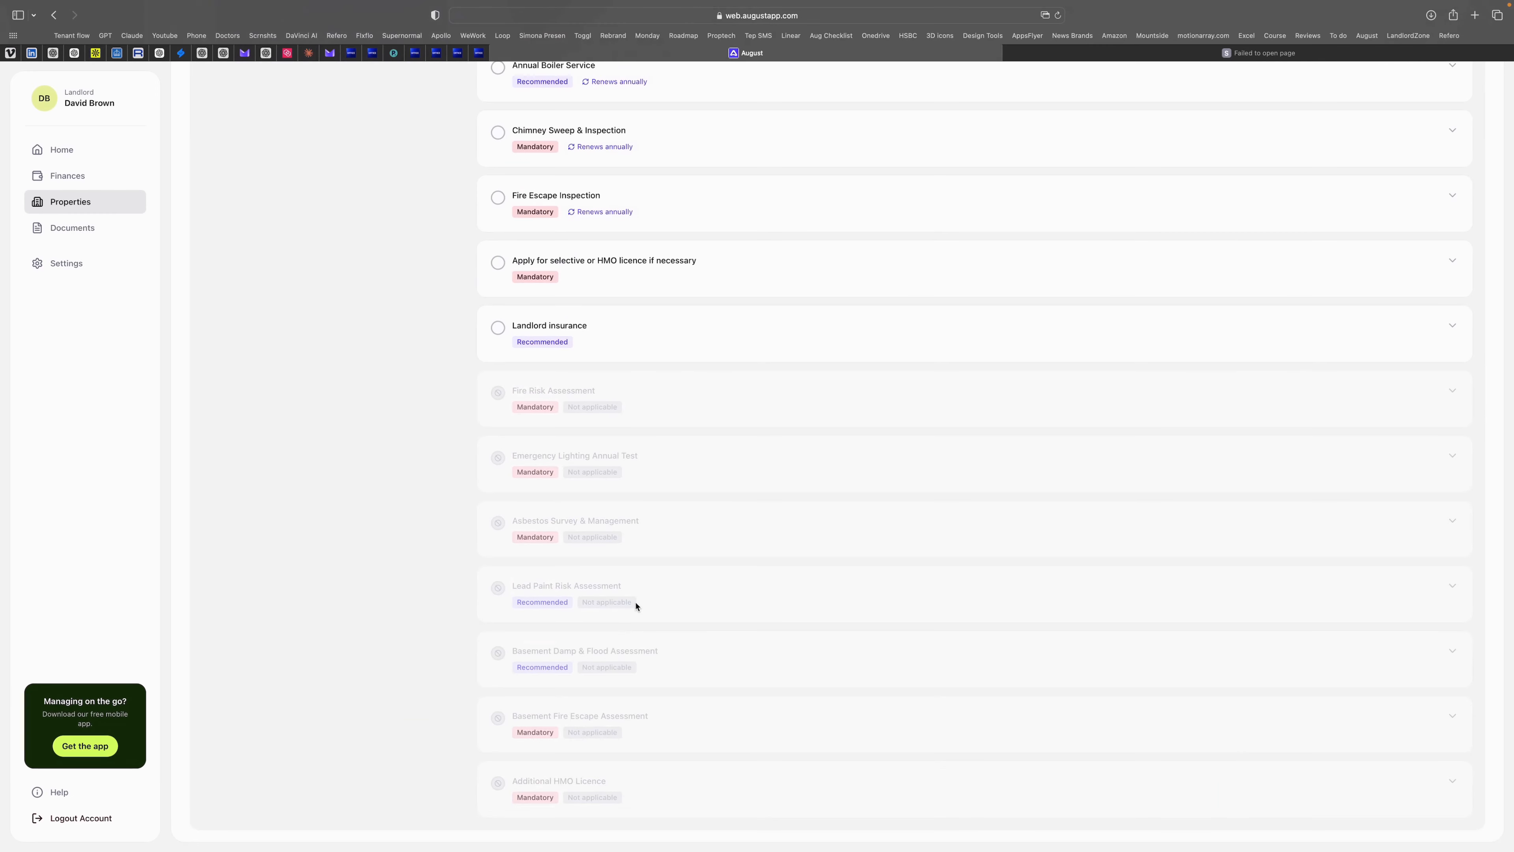
left_click(649, 594)
scroll(651, 595, "down", 3)
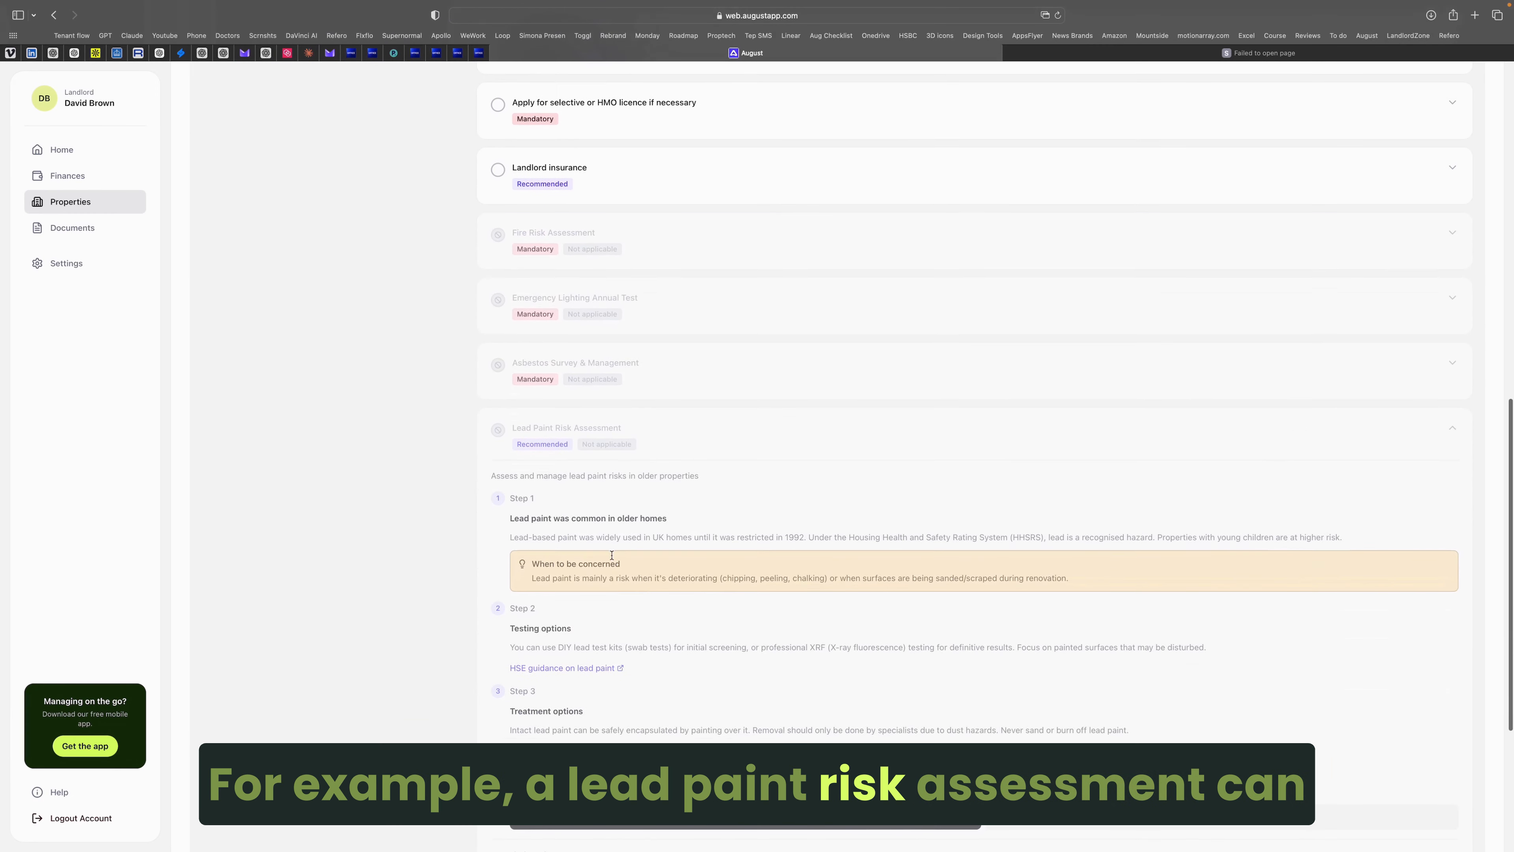
left_click_drag(700, 476, 475, 477)
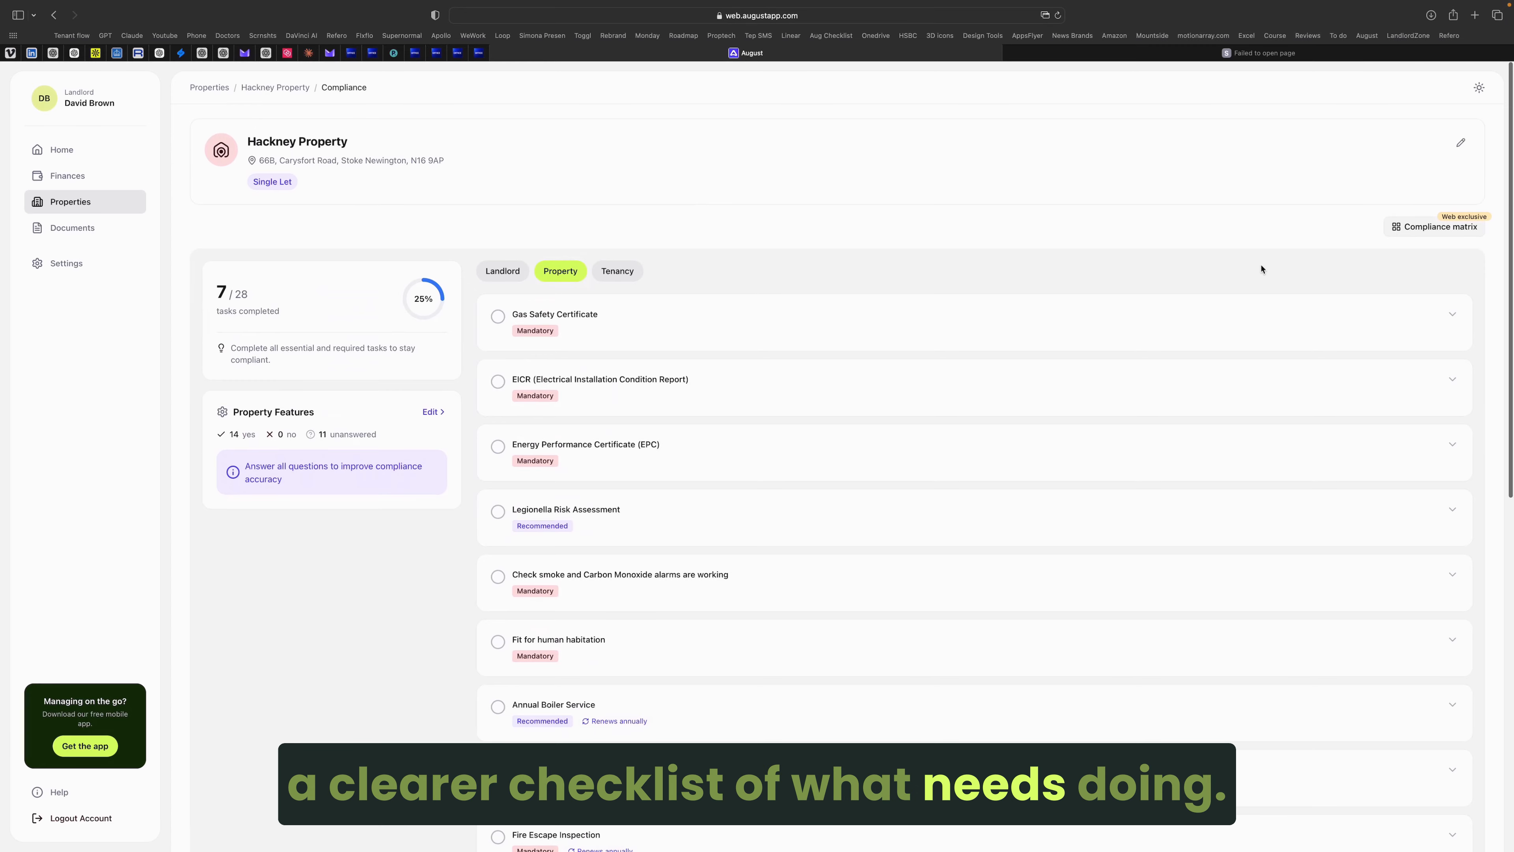
left_click(1426, 232)
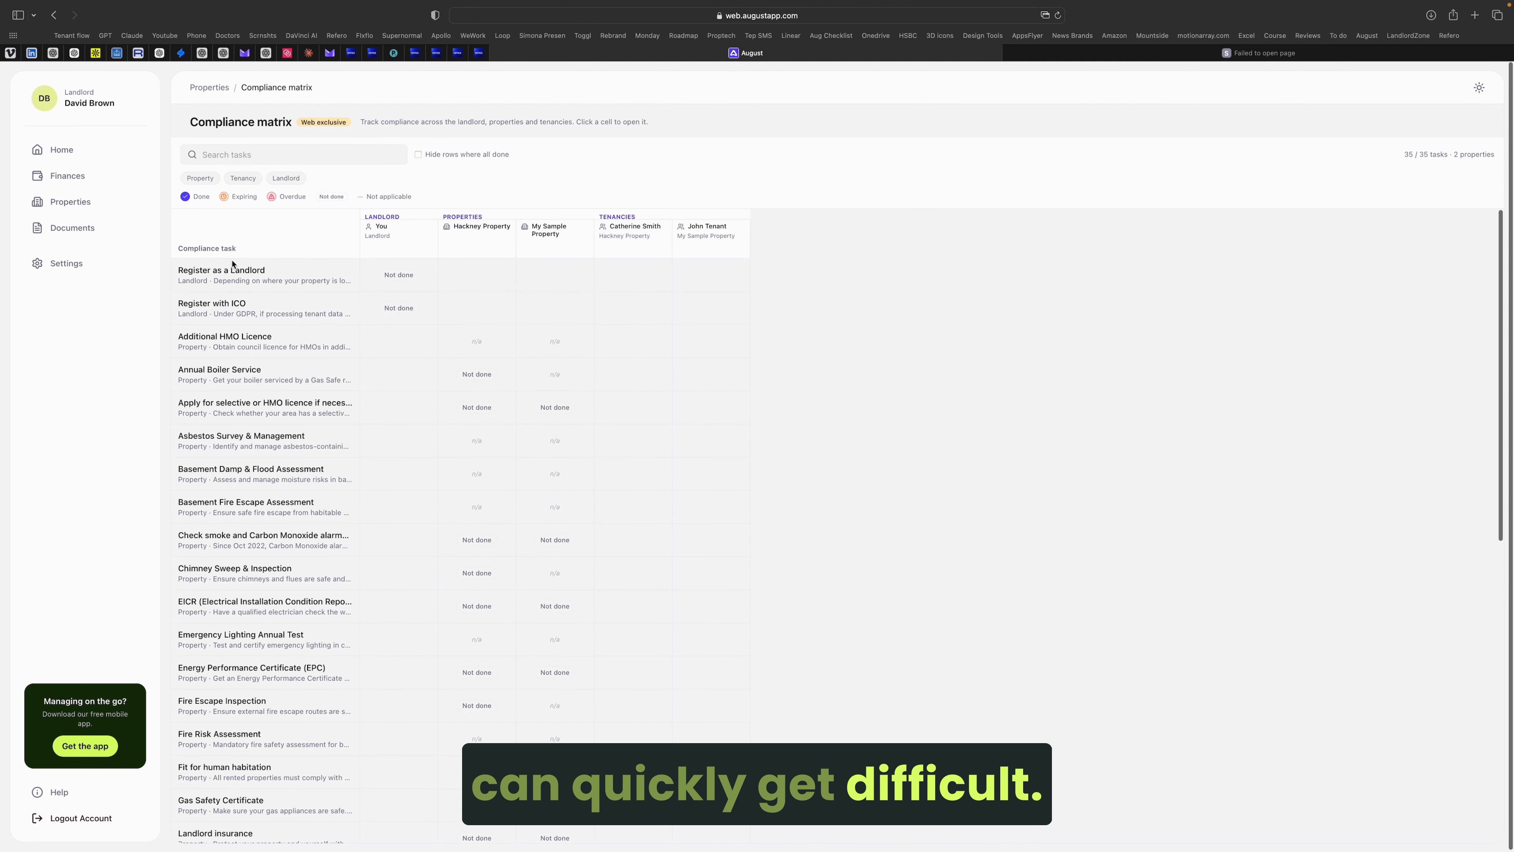
scroll(449, 457, "down", 5)
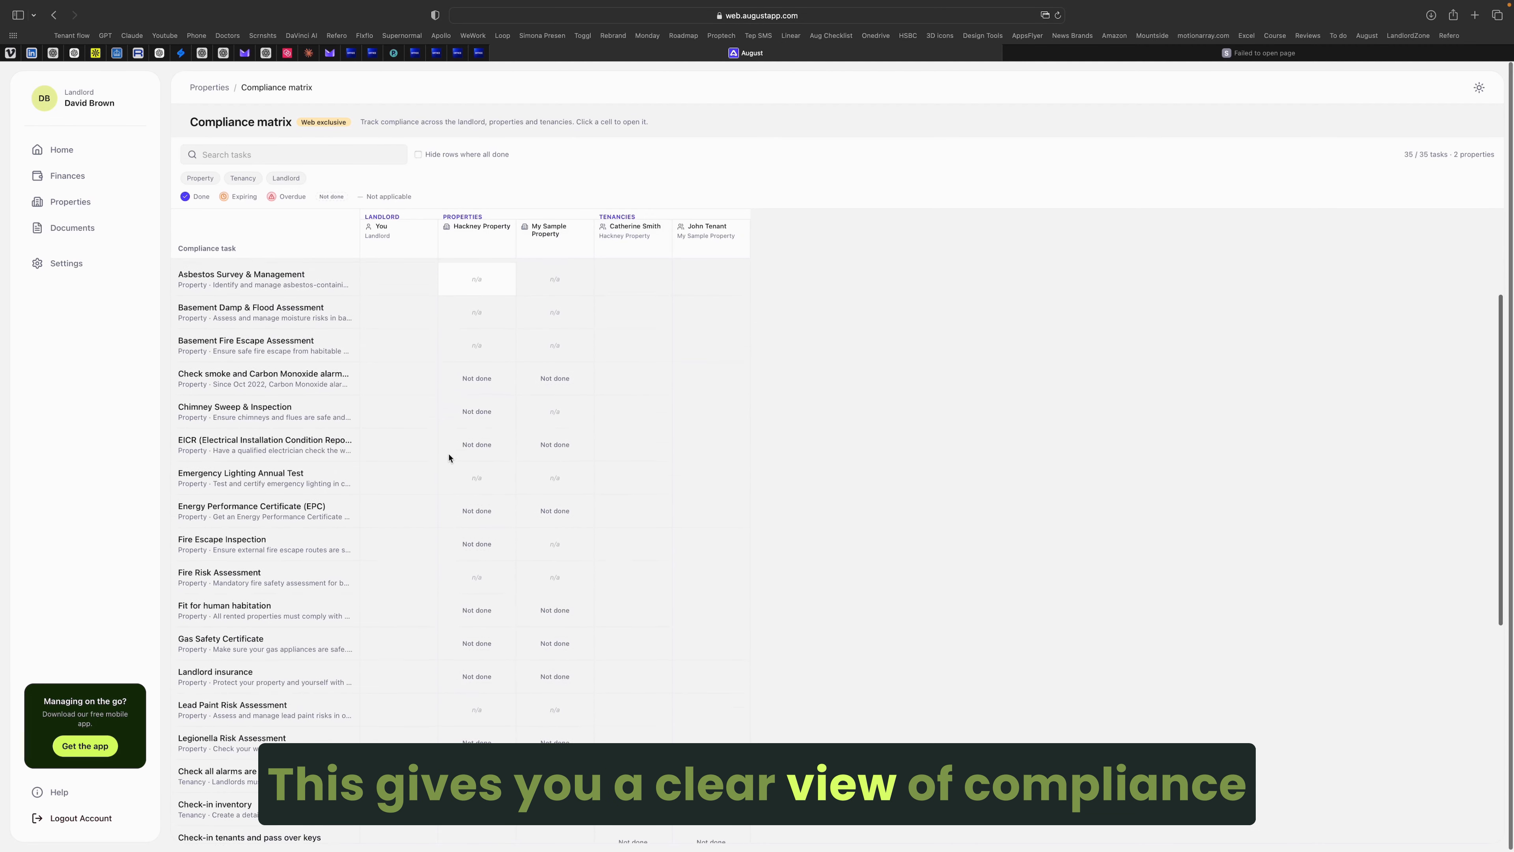
scroll(449, 457, "down", 4)
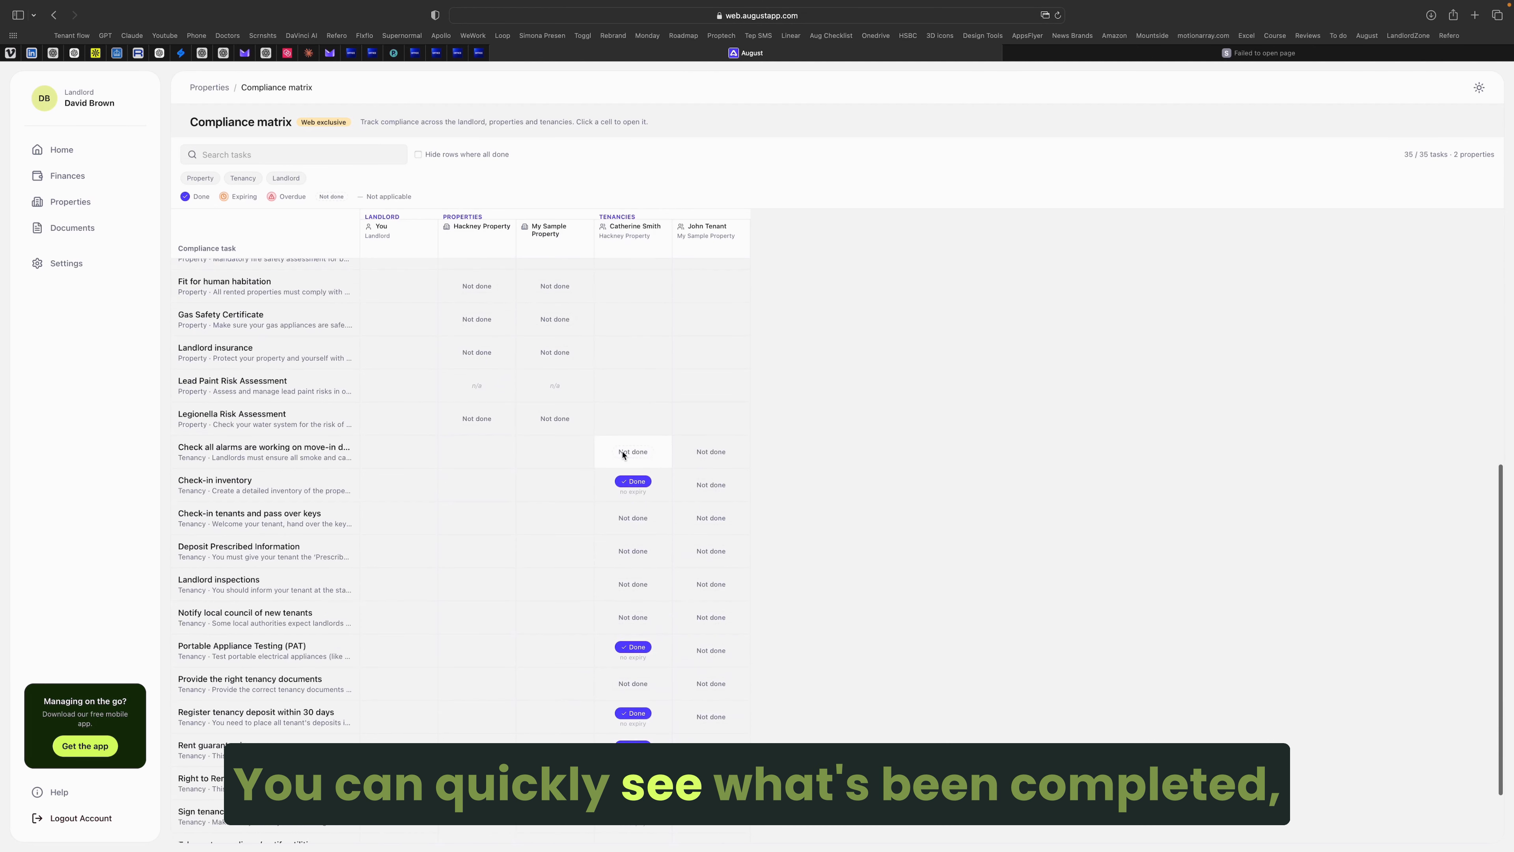
scroll(624, 458, "down", 2)
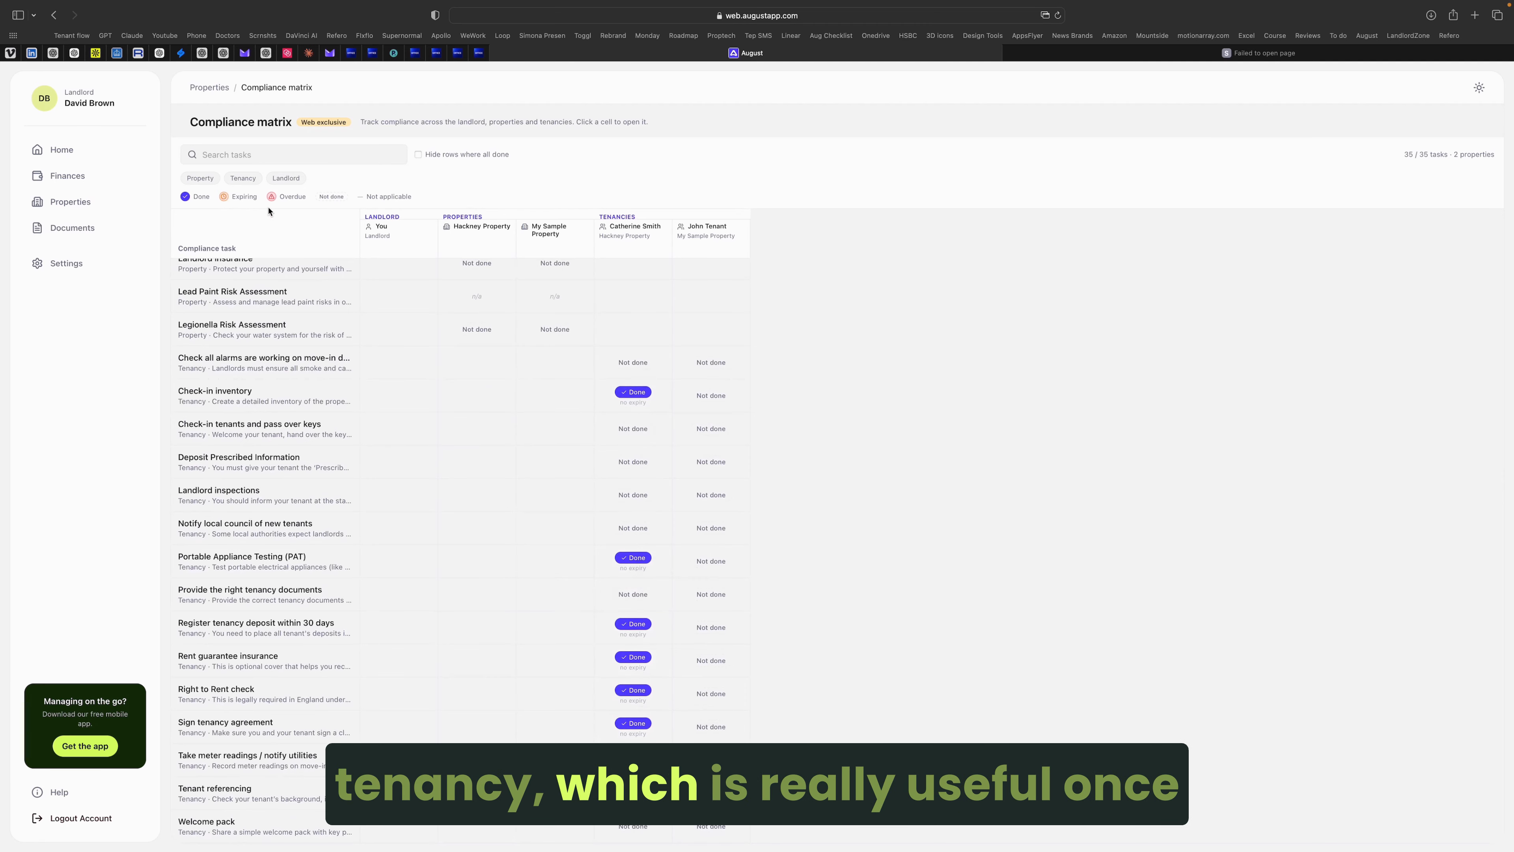
left_click(199, 179)
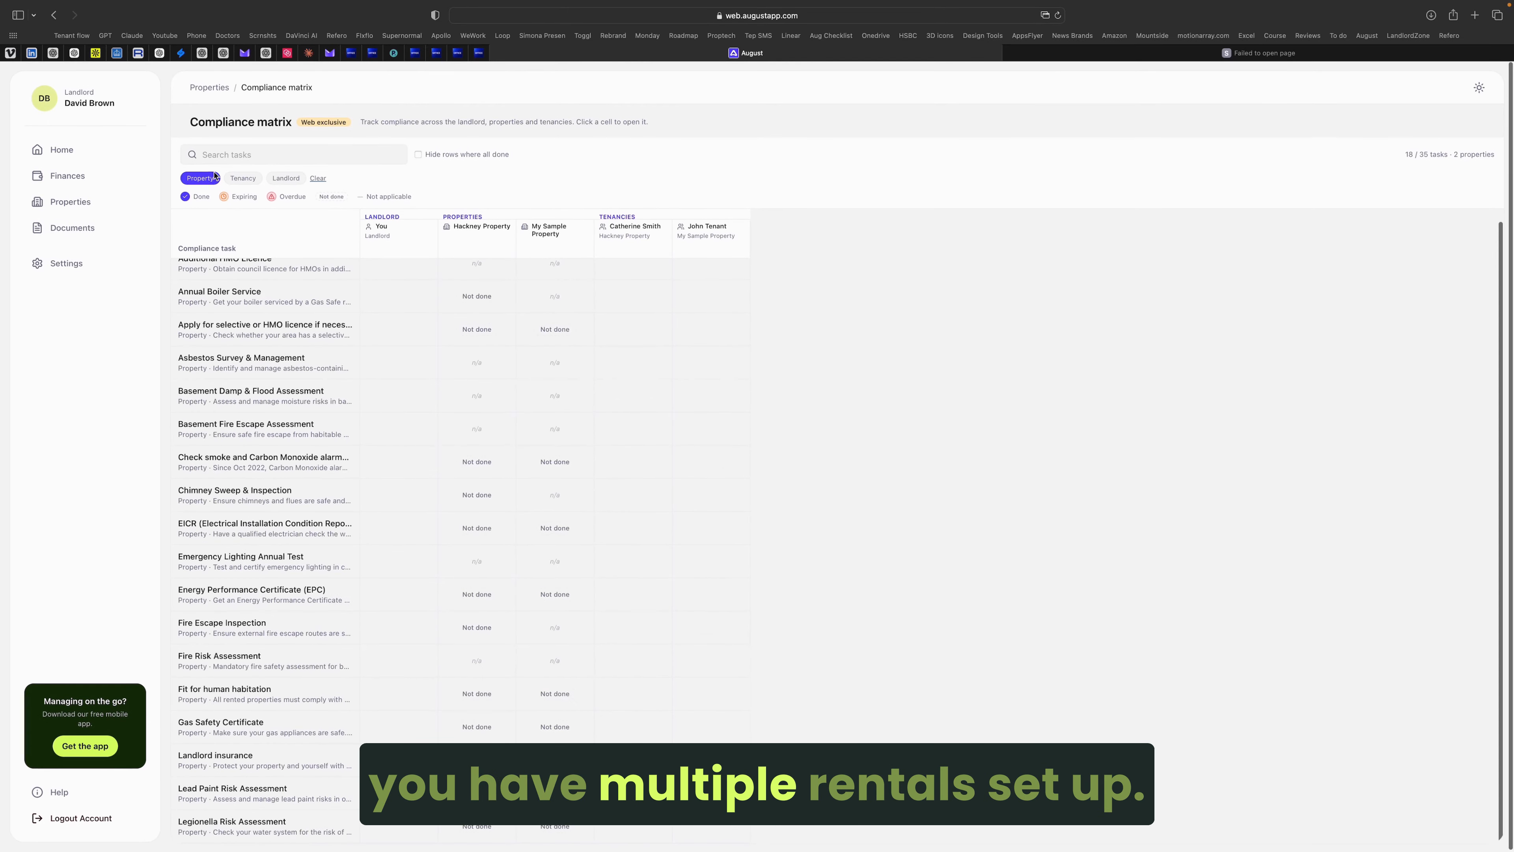
left_click(243, 178)
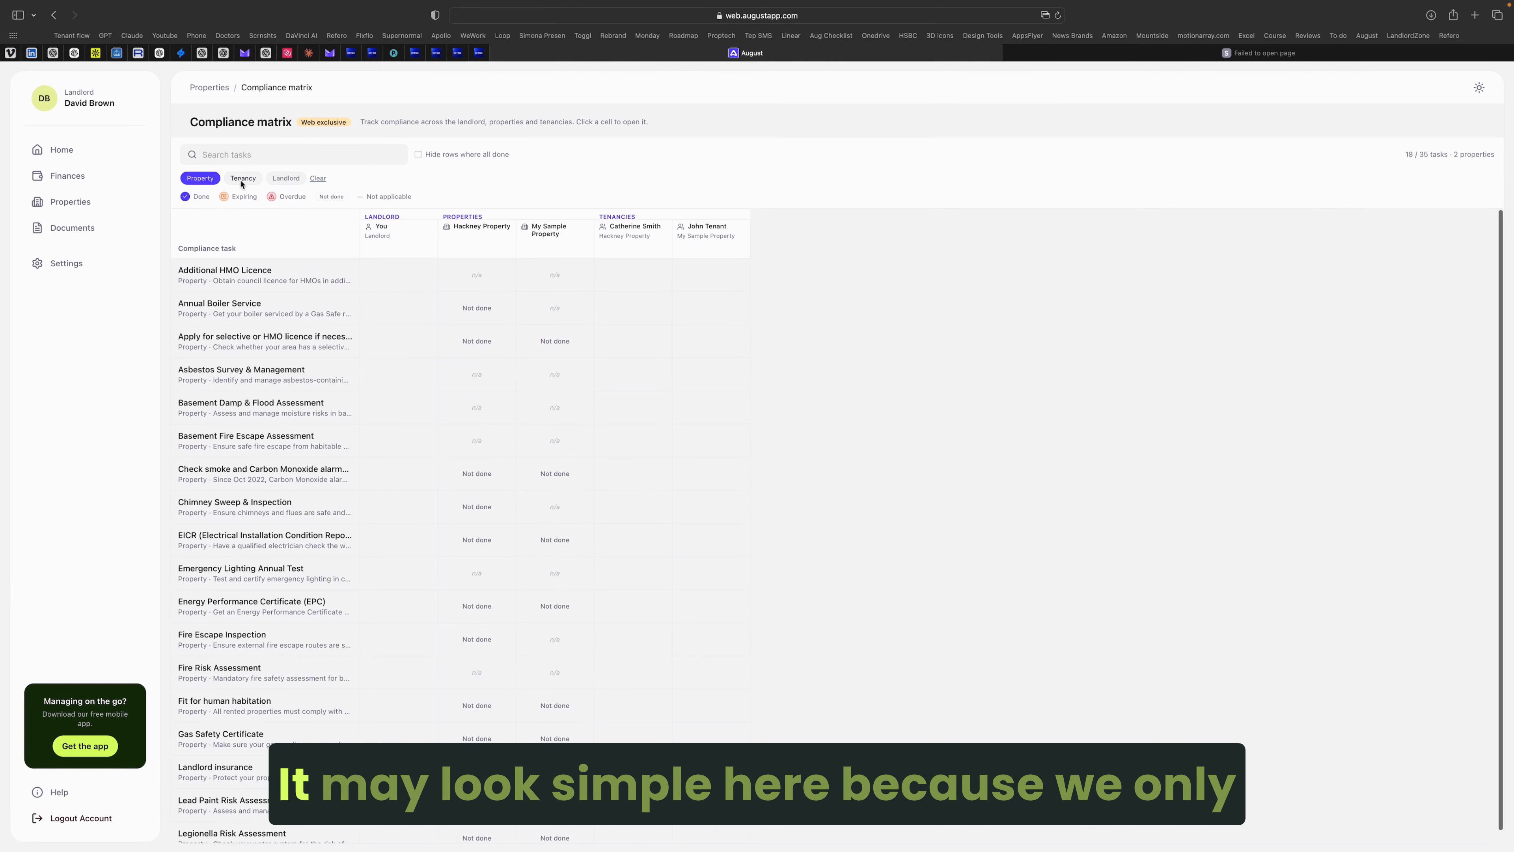
left_click(232, 178)
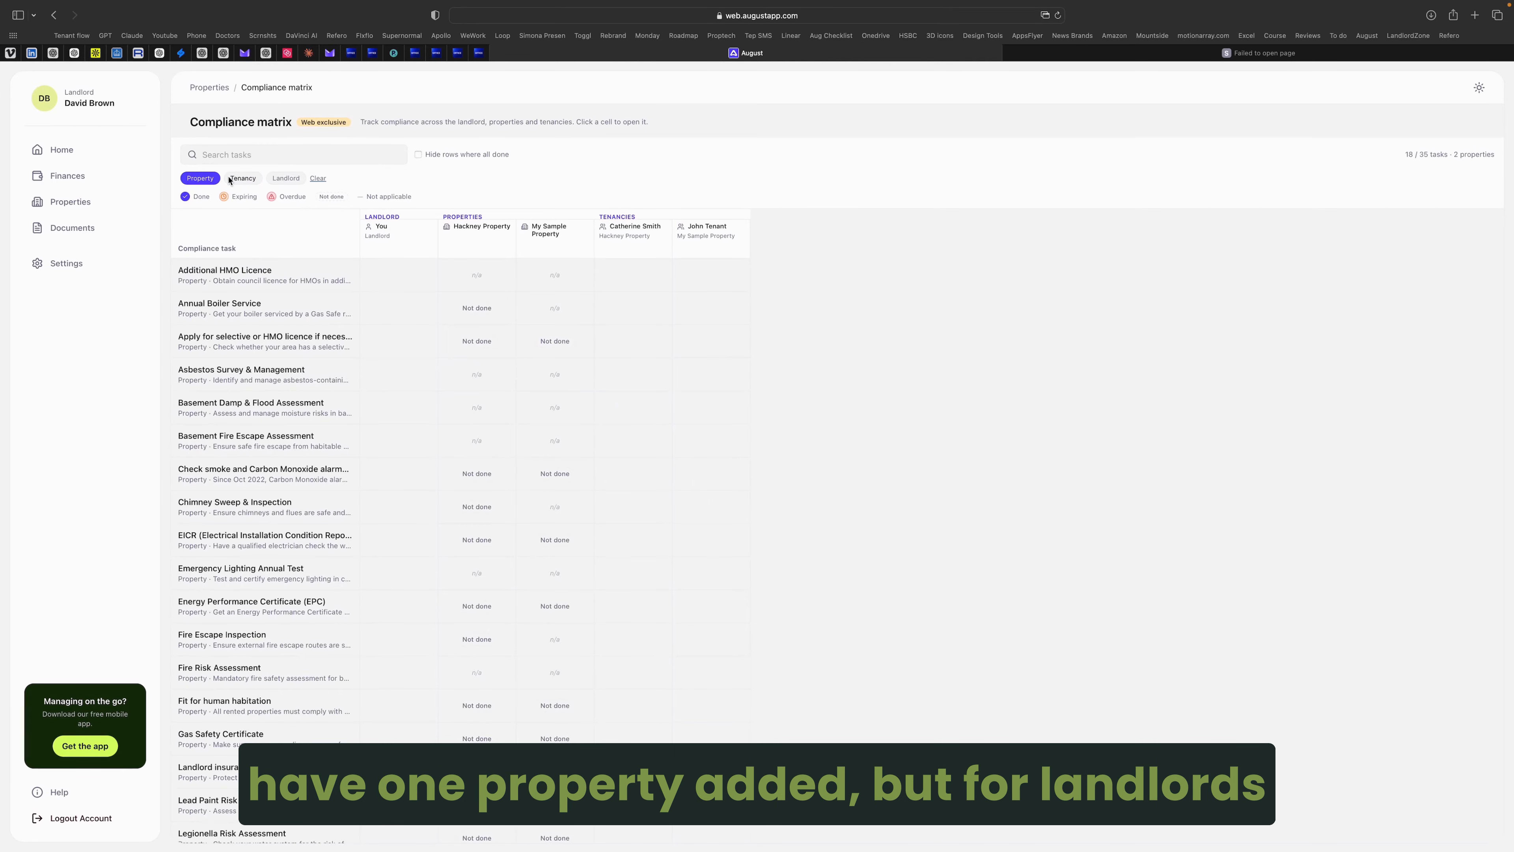
left_click(195, 177)
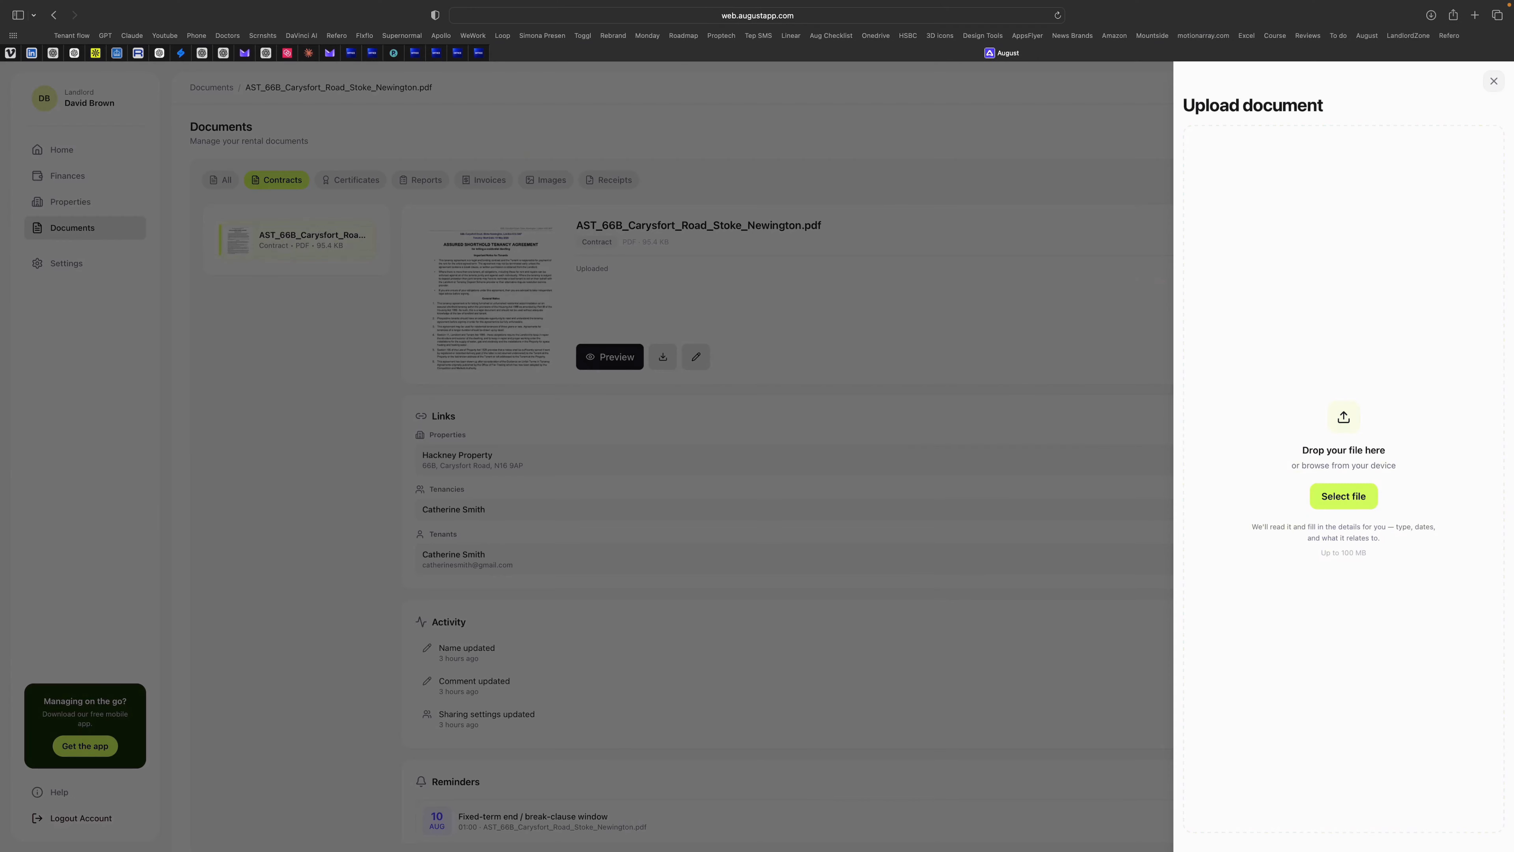
Step: Upload the EPC certificate PDF, linking it to the Hackney Property tenancy and sharing it with its tenant
left_click_drag(1308, 298, 1367, 444)
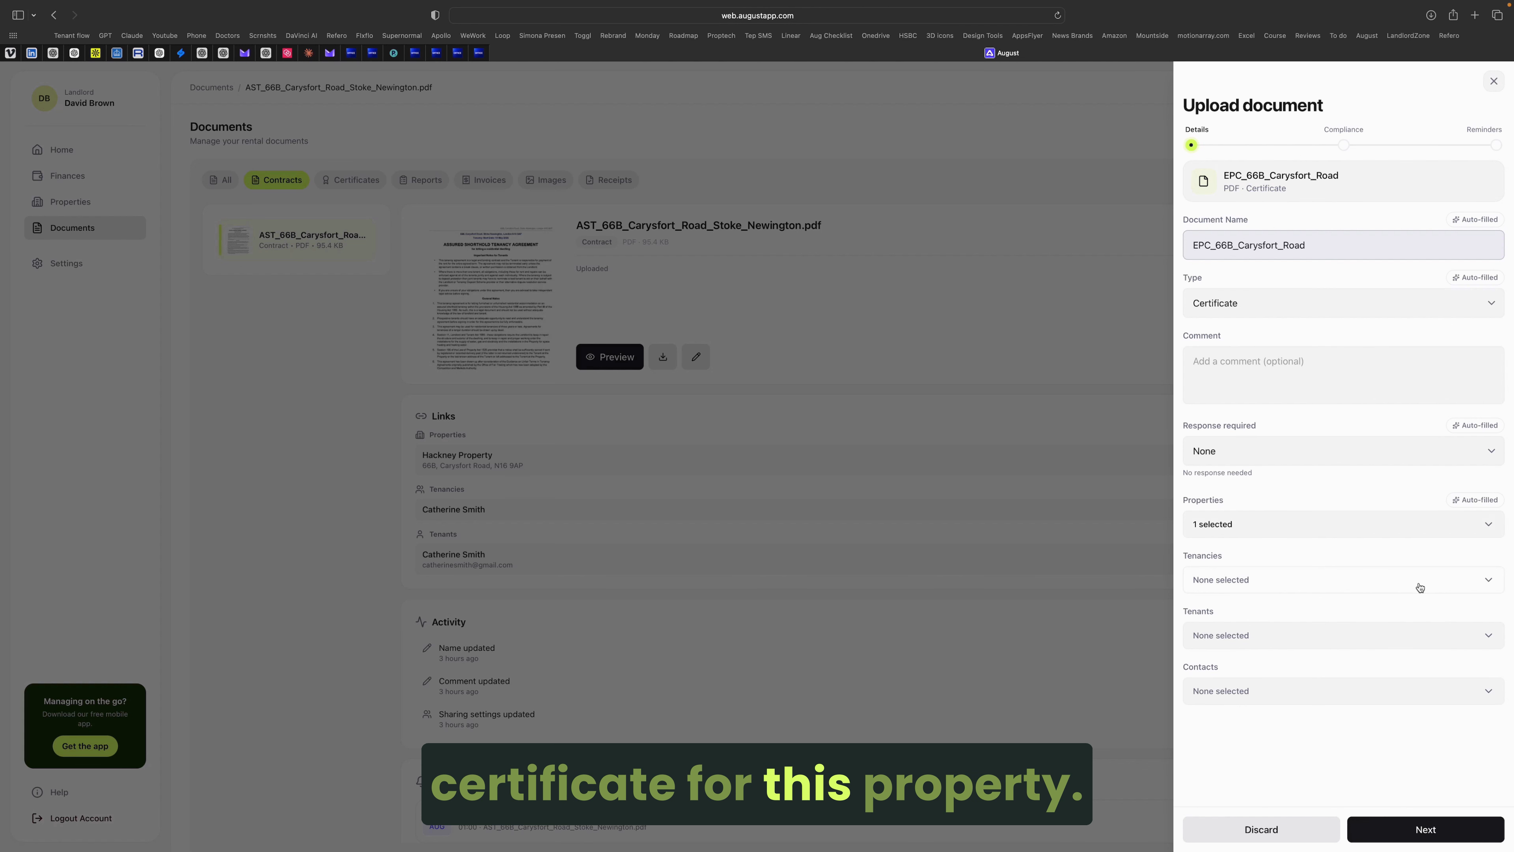
left_click(1437, 581)
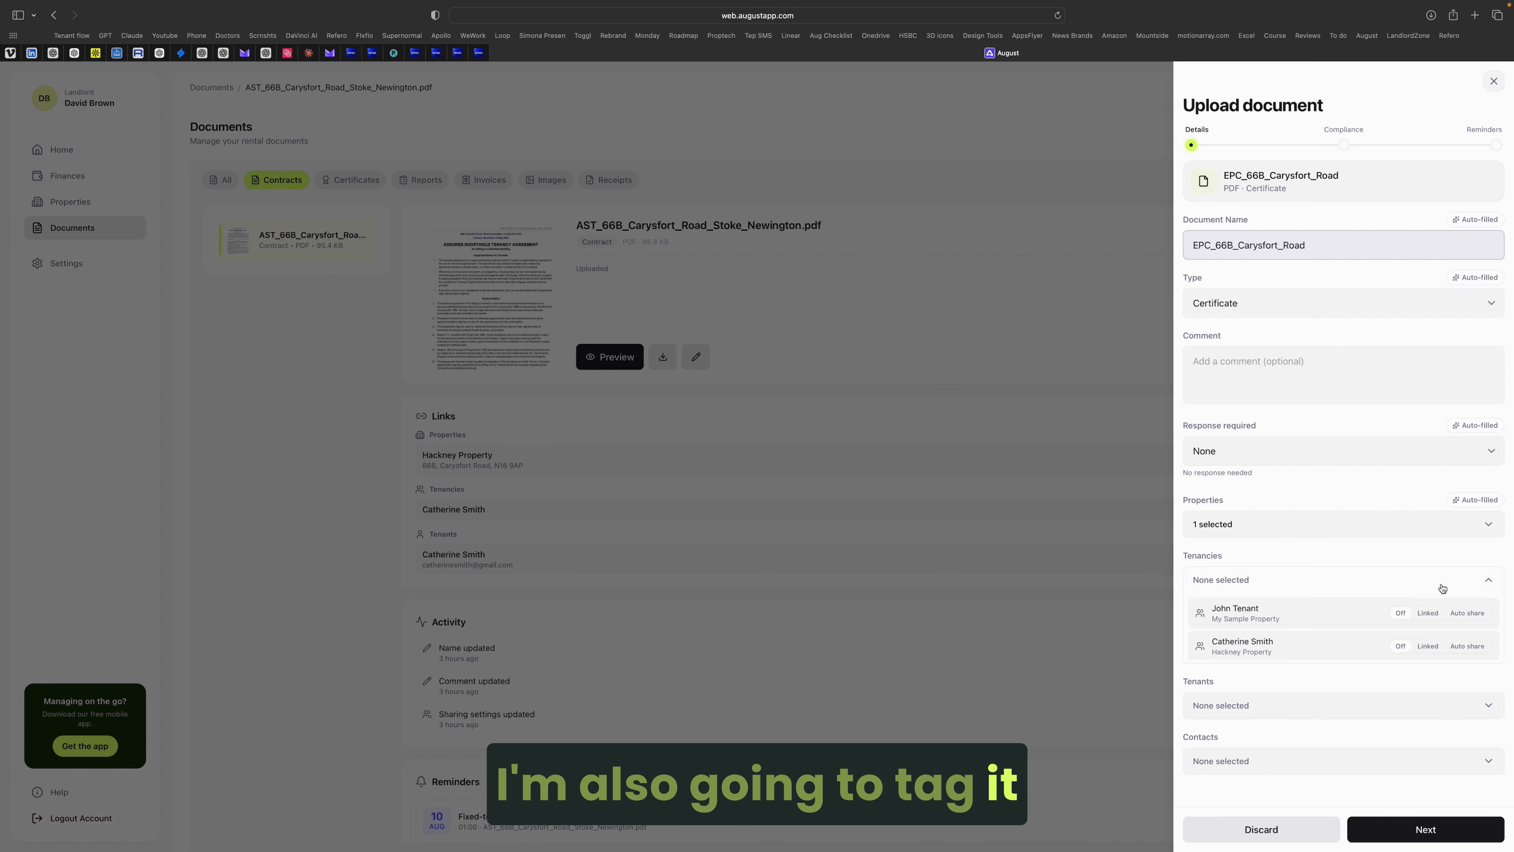
left_click(1428, 646)
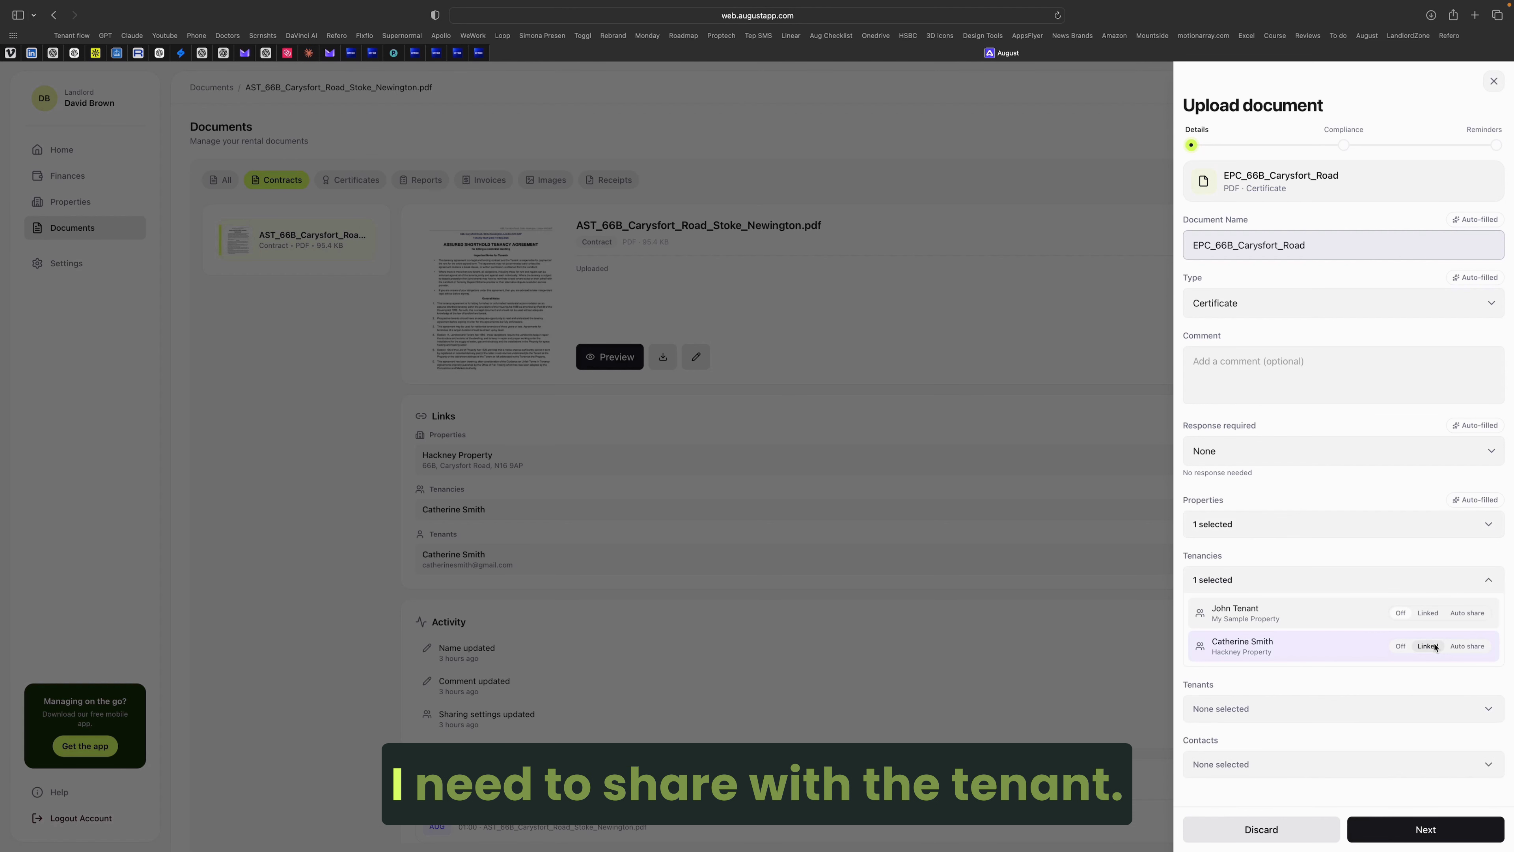
left_click(1435, 702)
scroll(1403, 754, "down", 2)
left_click(1475, 770)
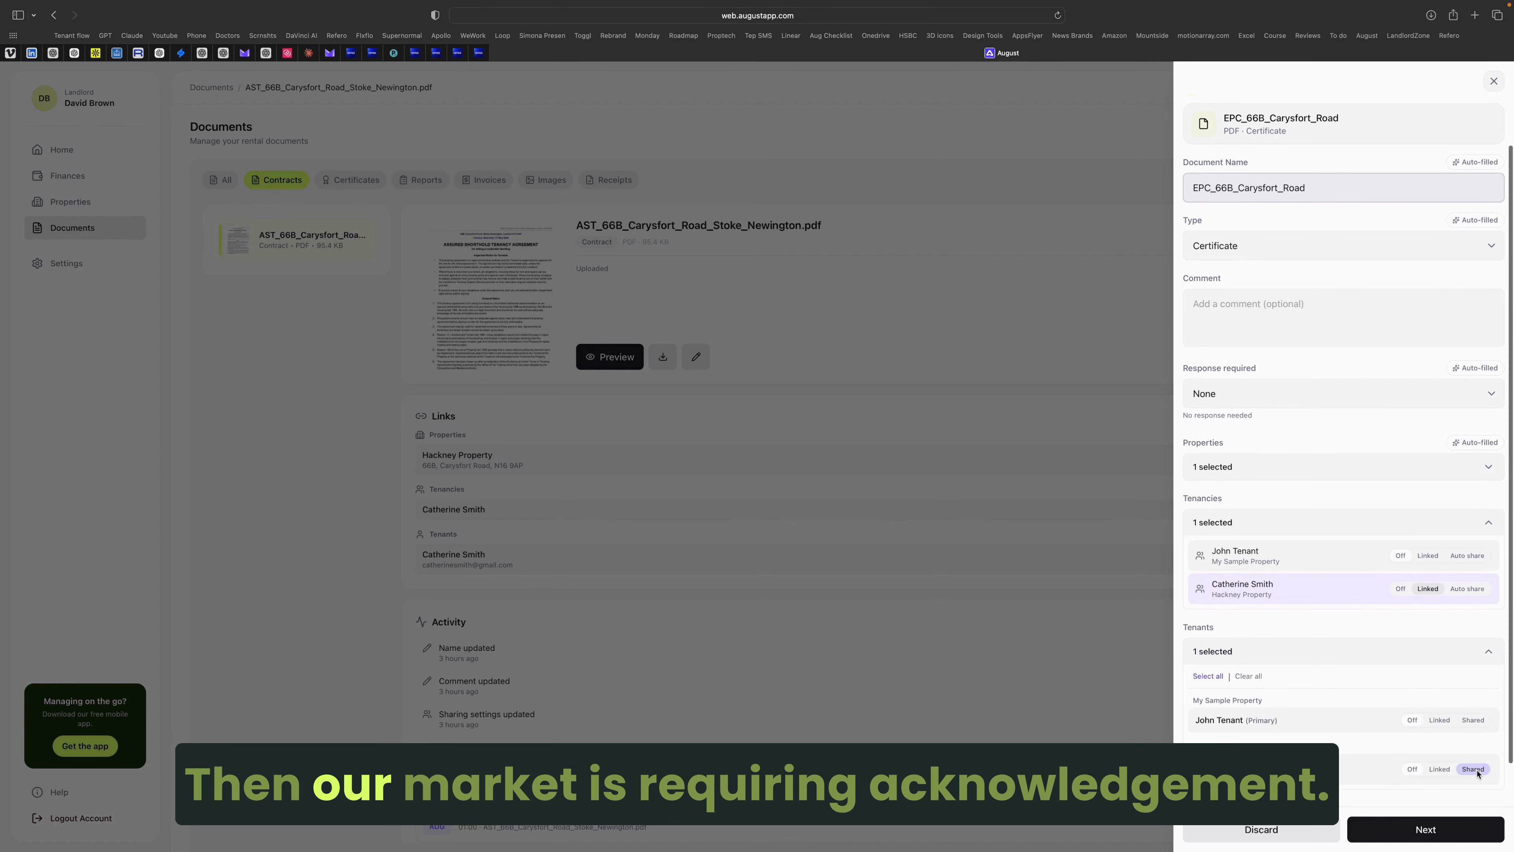
scroll(1418, 728, "down", 2)
scroll(1395, 668, "up", 4)
Step: Require Acknowledgment as the tenant's response and continue to the compliance details
left_click(1325, 444)
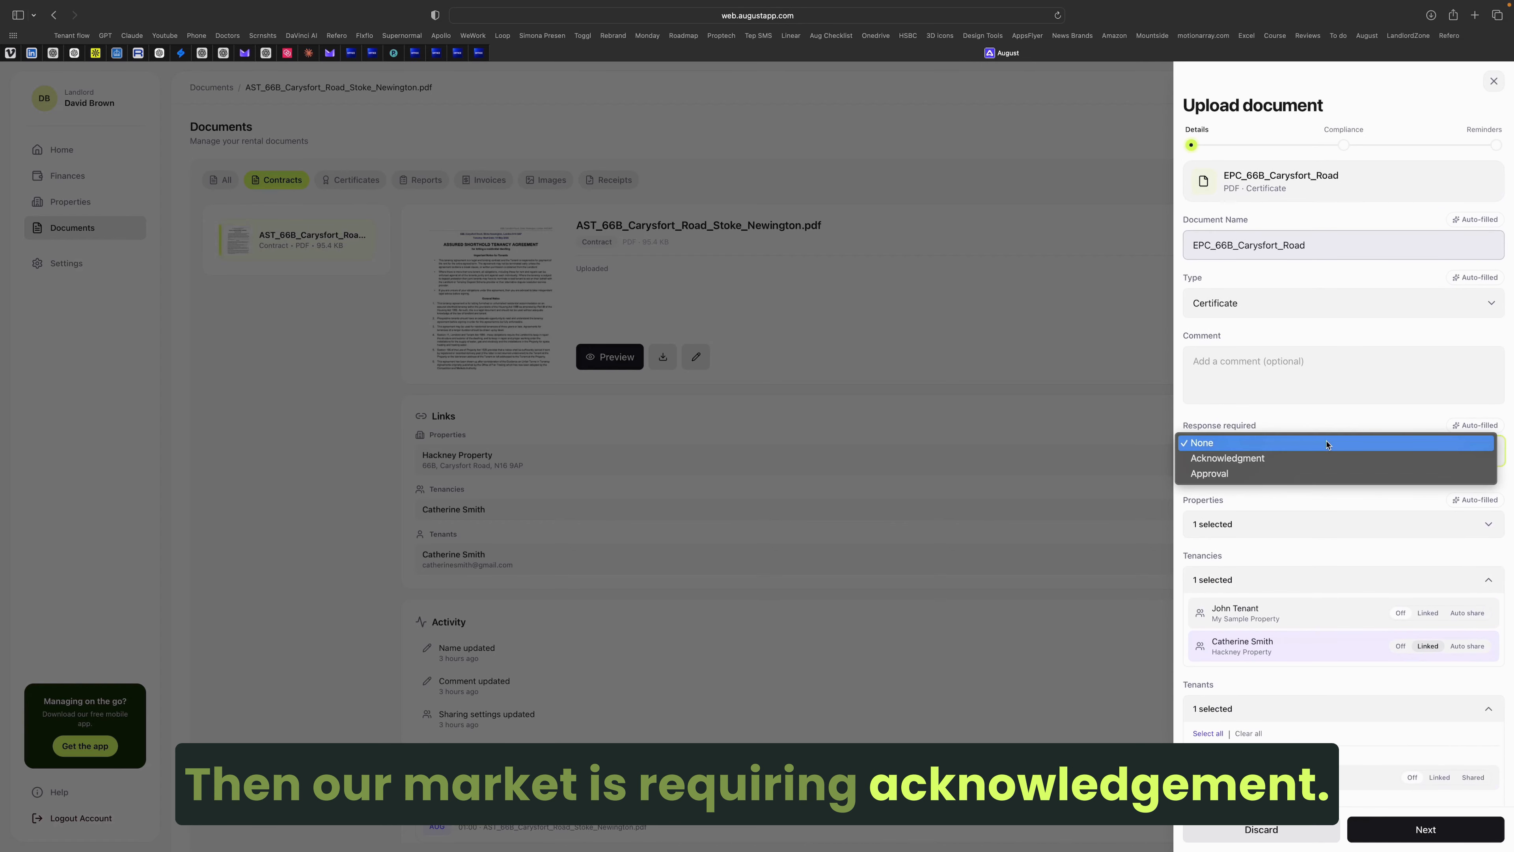
left_click(1322, 460)
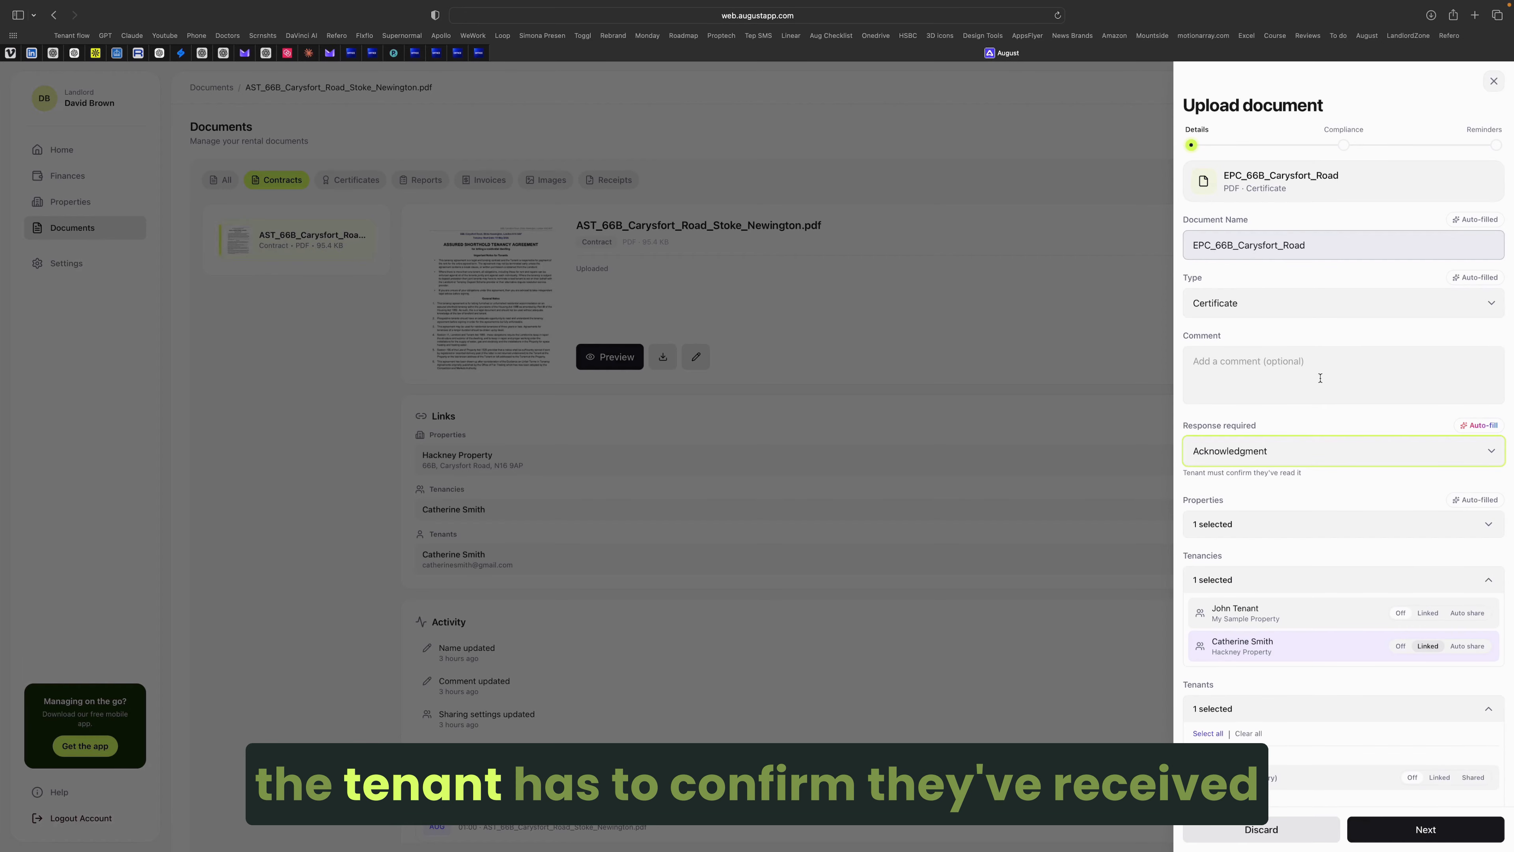
left_click_drag(1183, 473, 1312, 477)
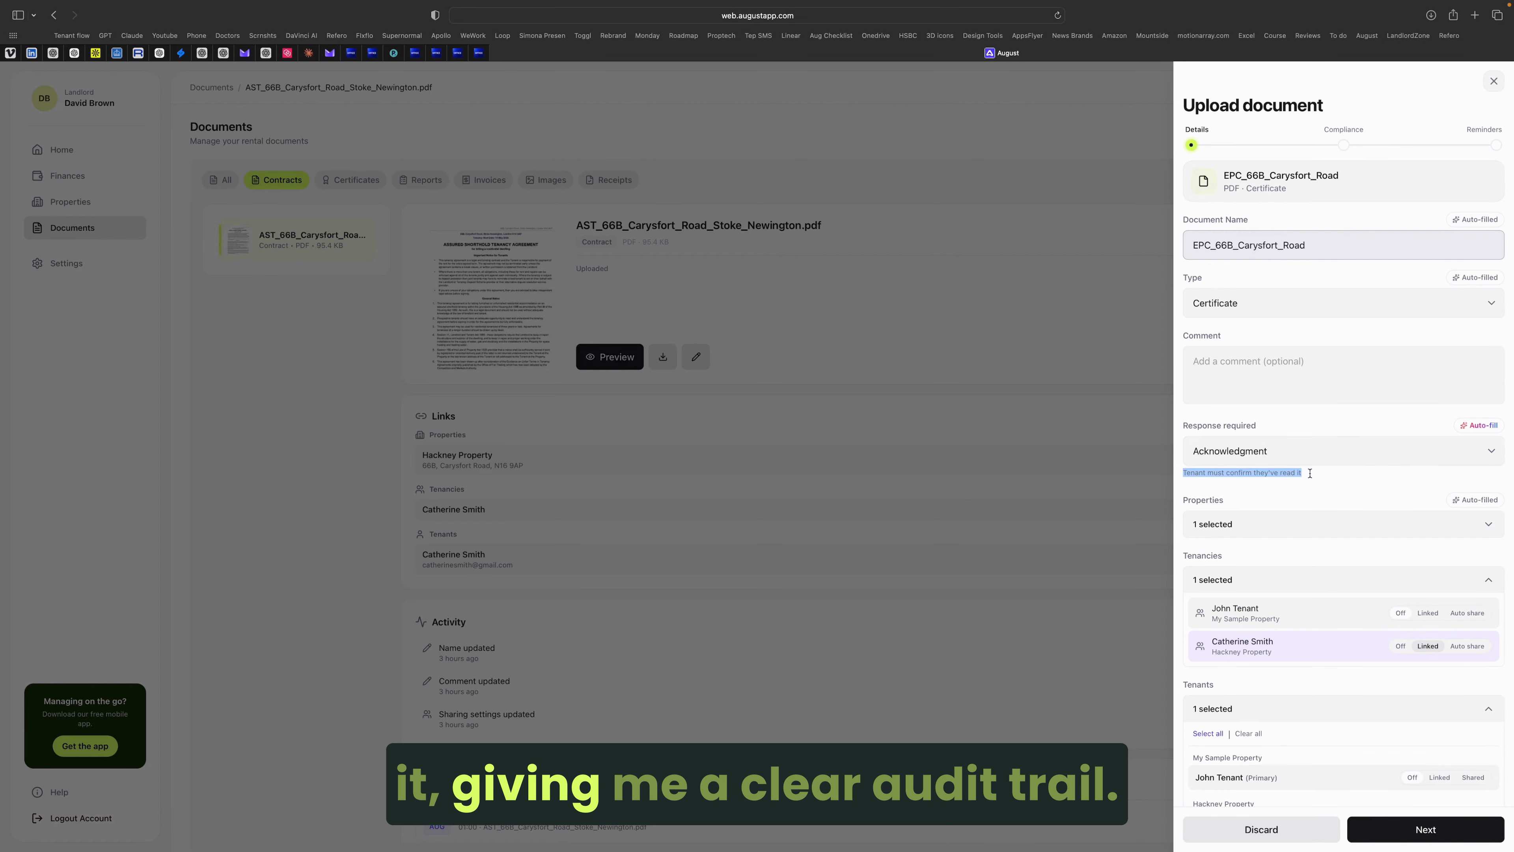
left_click(1327, 486)
scroll(1327, 486, "down", 2)
scroll(1326, 488, "down", 2)
left_click(1409, 828)
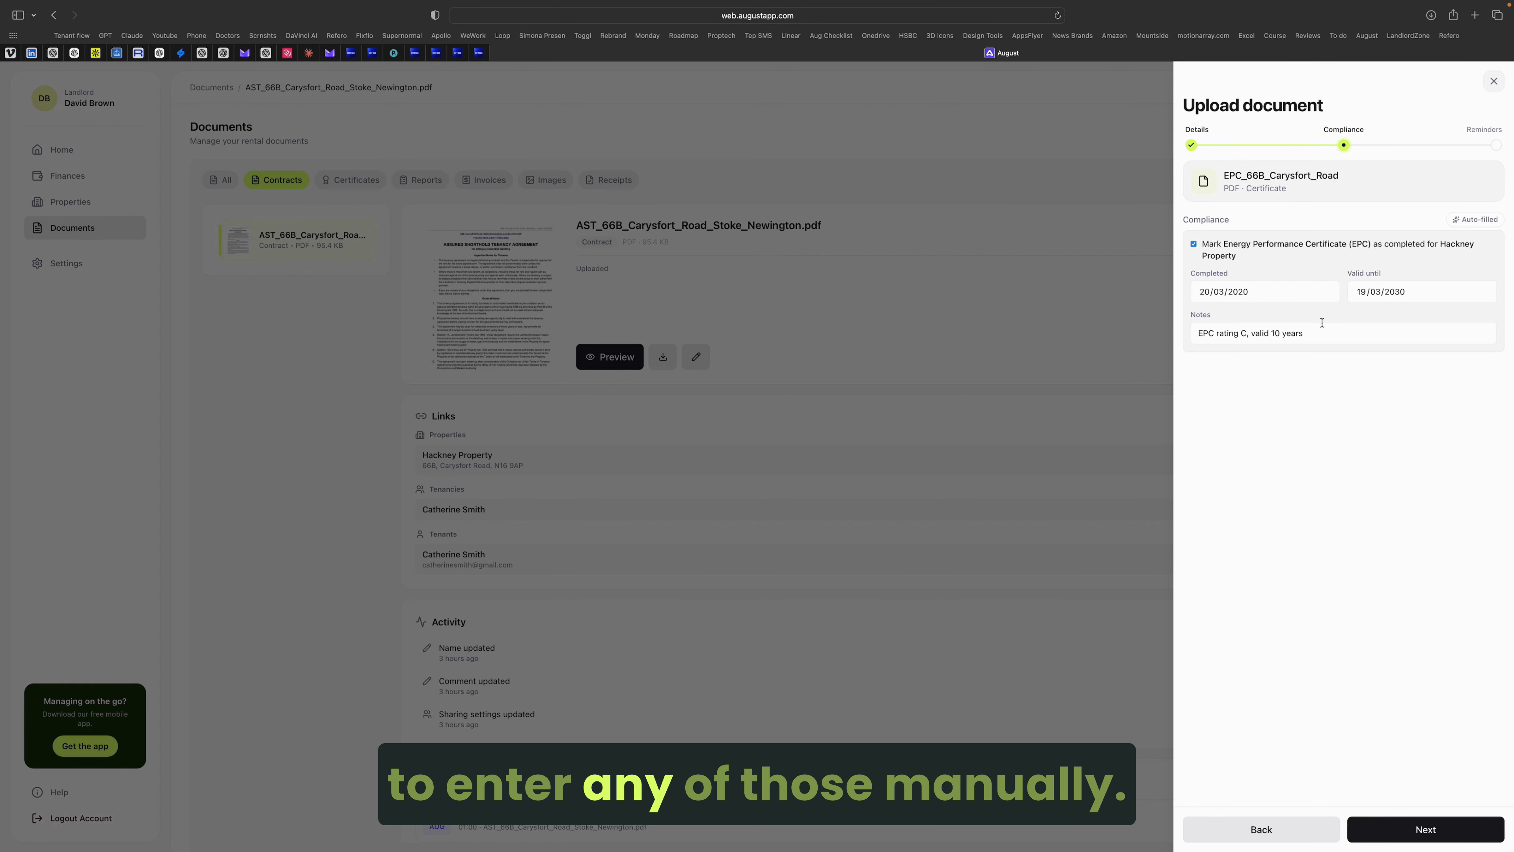
Step: Save the EPC certificate with SMS reminders at 3 days, 1 week, 1 month and 3 months, then view it
left_click(1428, 829)
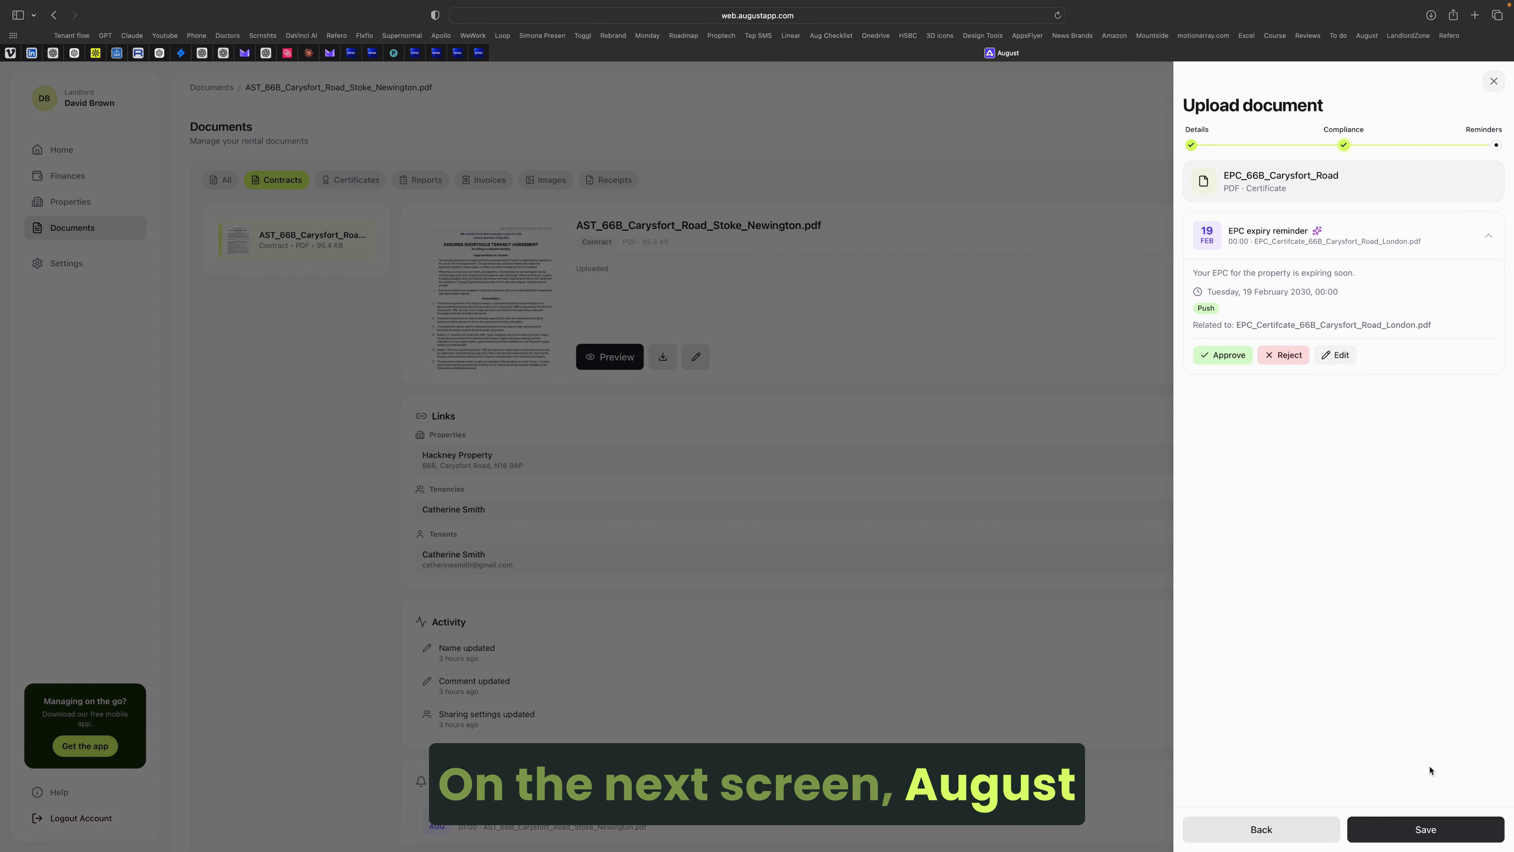
left_click(1335, 355)
left_click(1352, 284)
left_click(1418, 315)
left_click(1435, 347)
left_click(1431, 379)
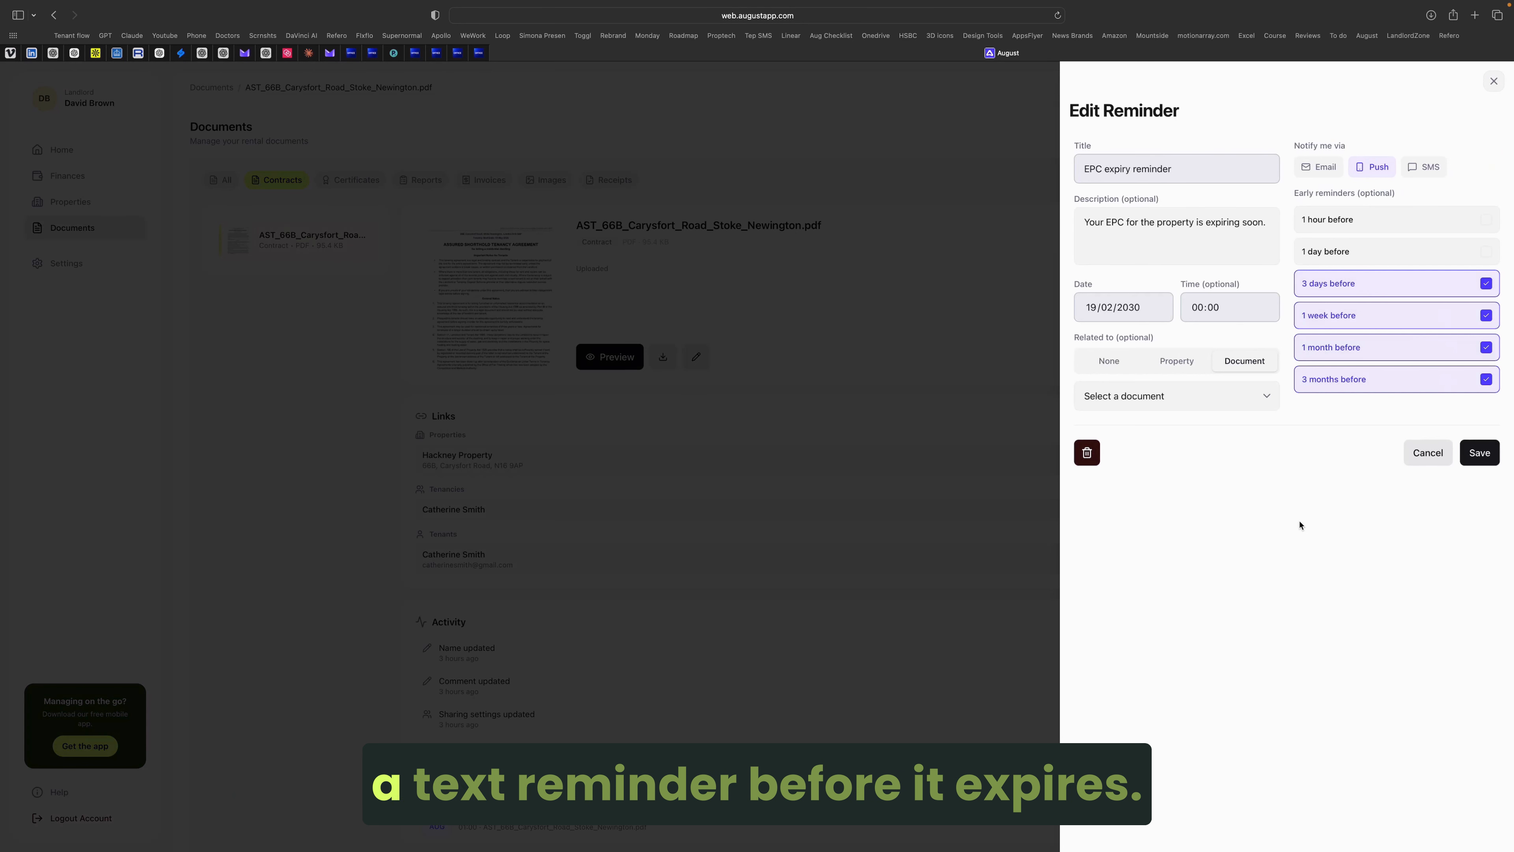
left_click(1425, 166)
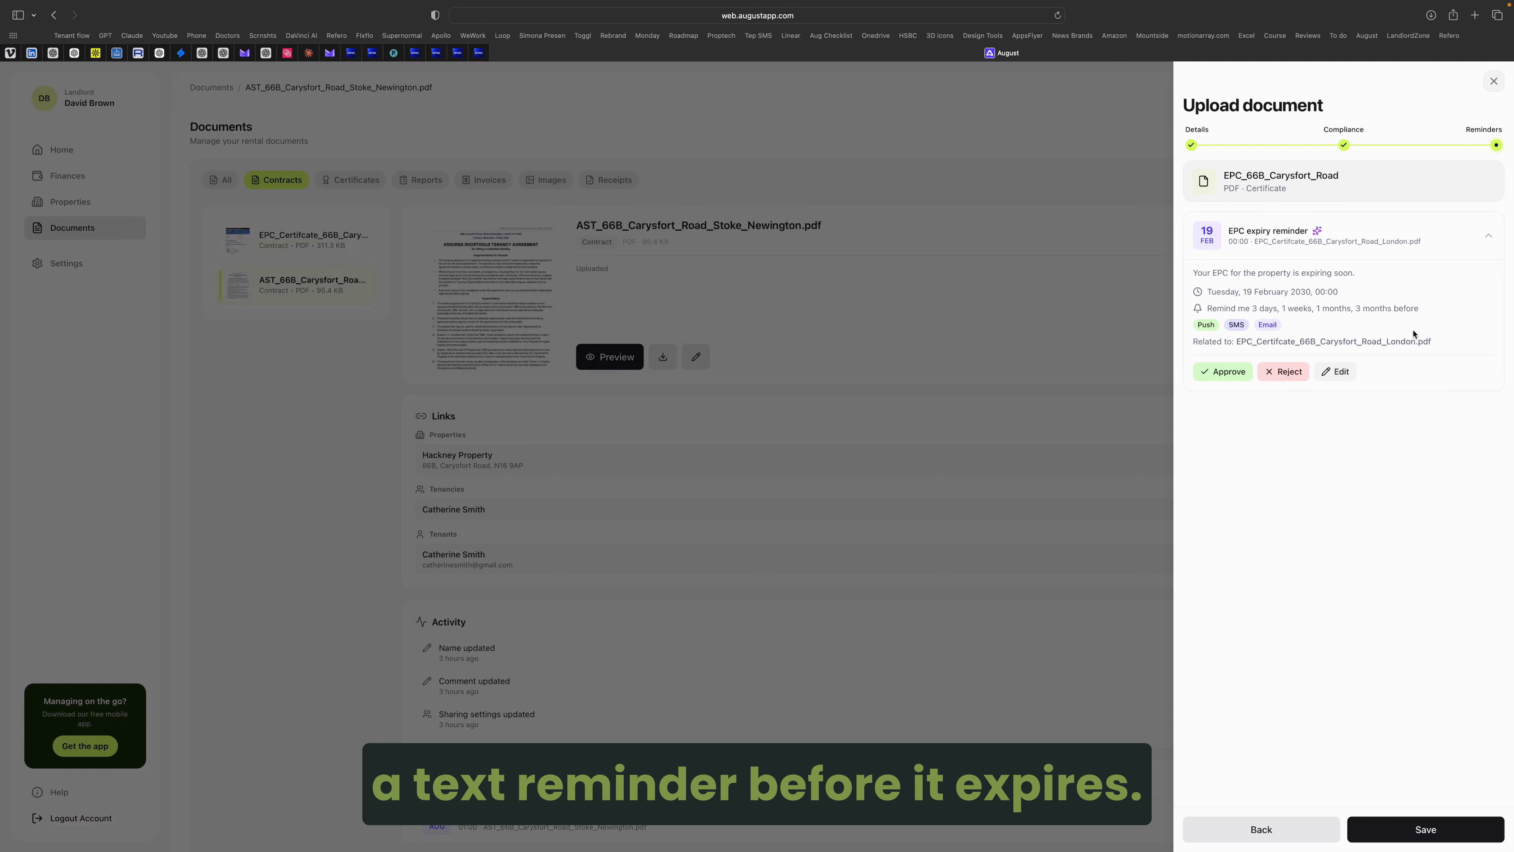
left_click(1422, 825)
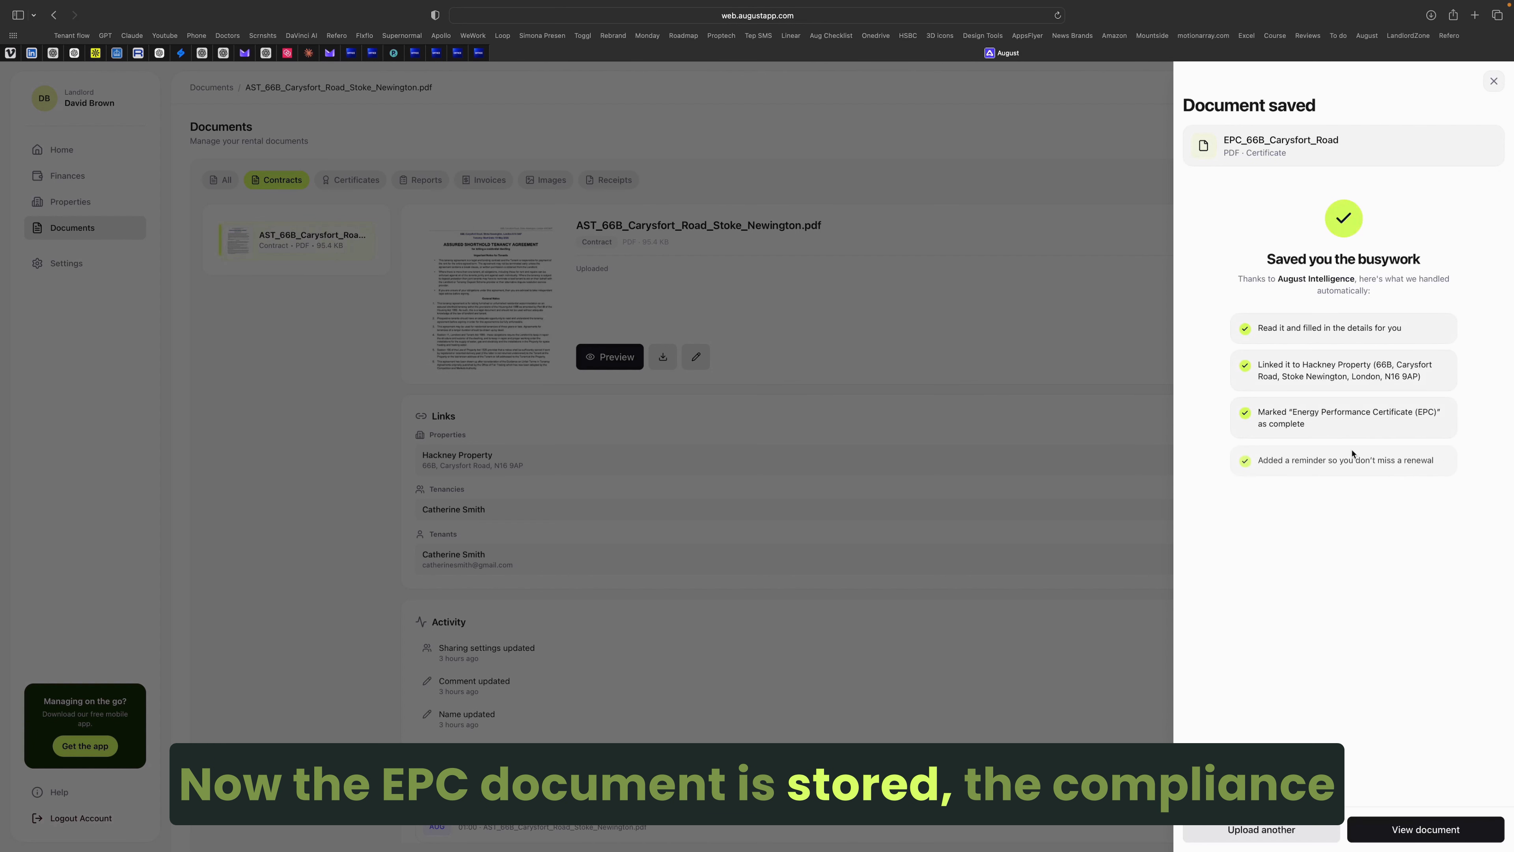
left_click(1404, 837)
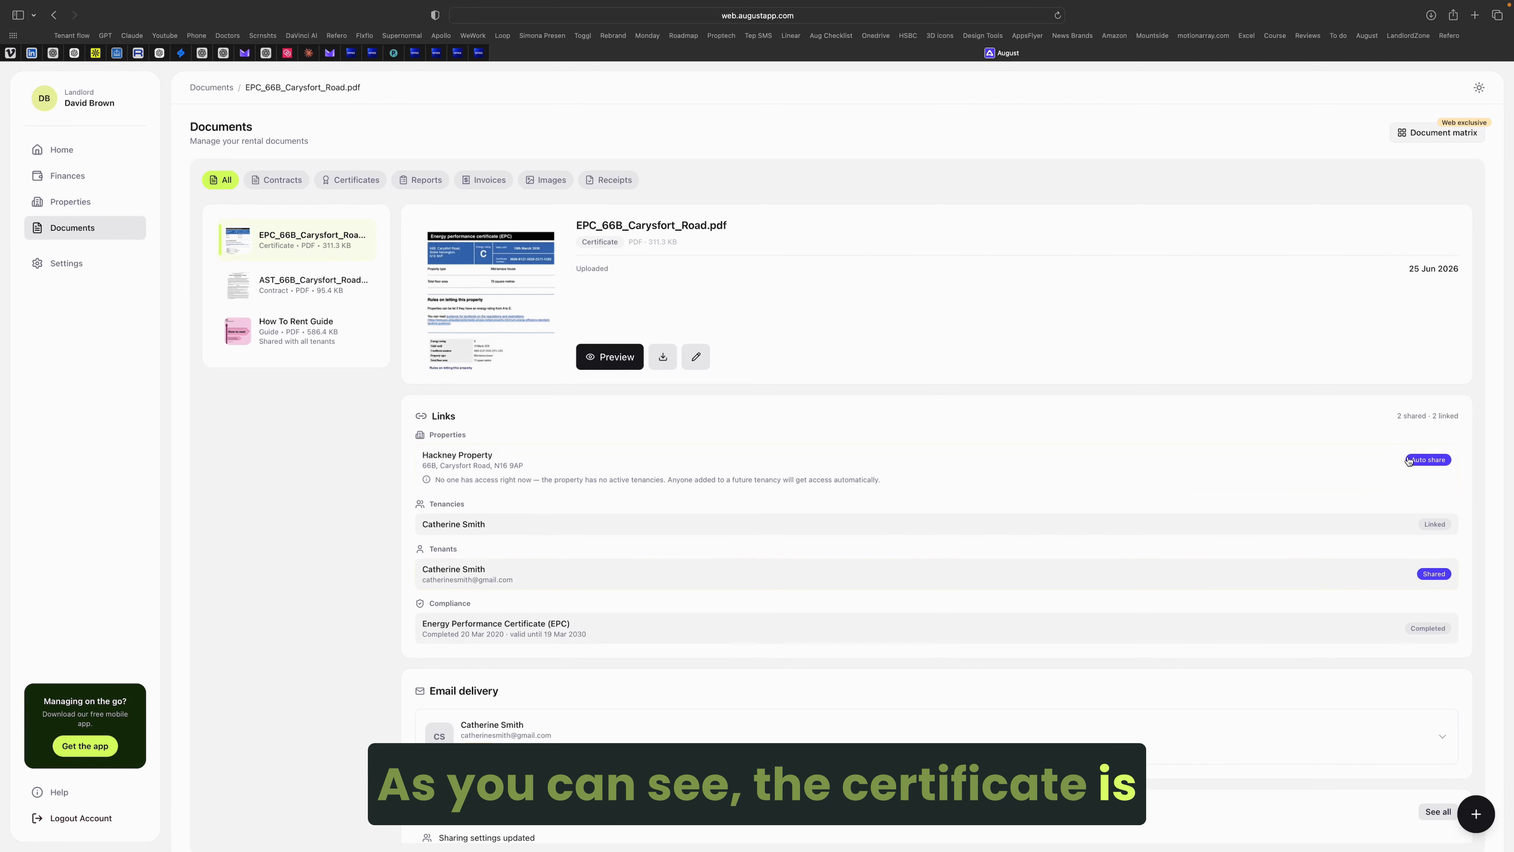
scroll(1327, 465, "down", 5)
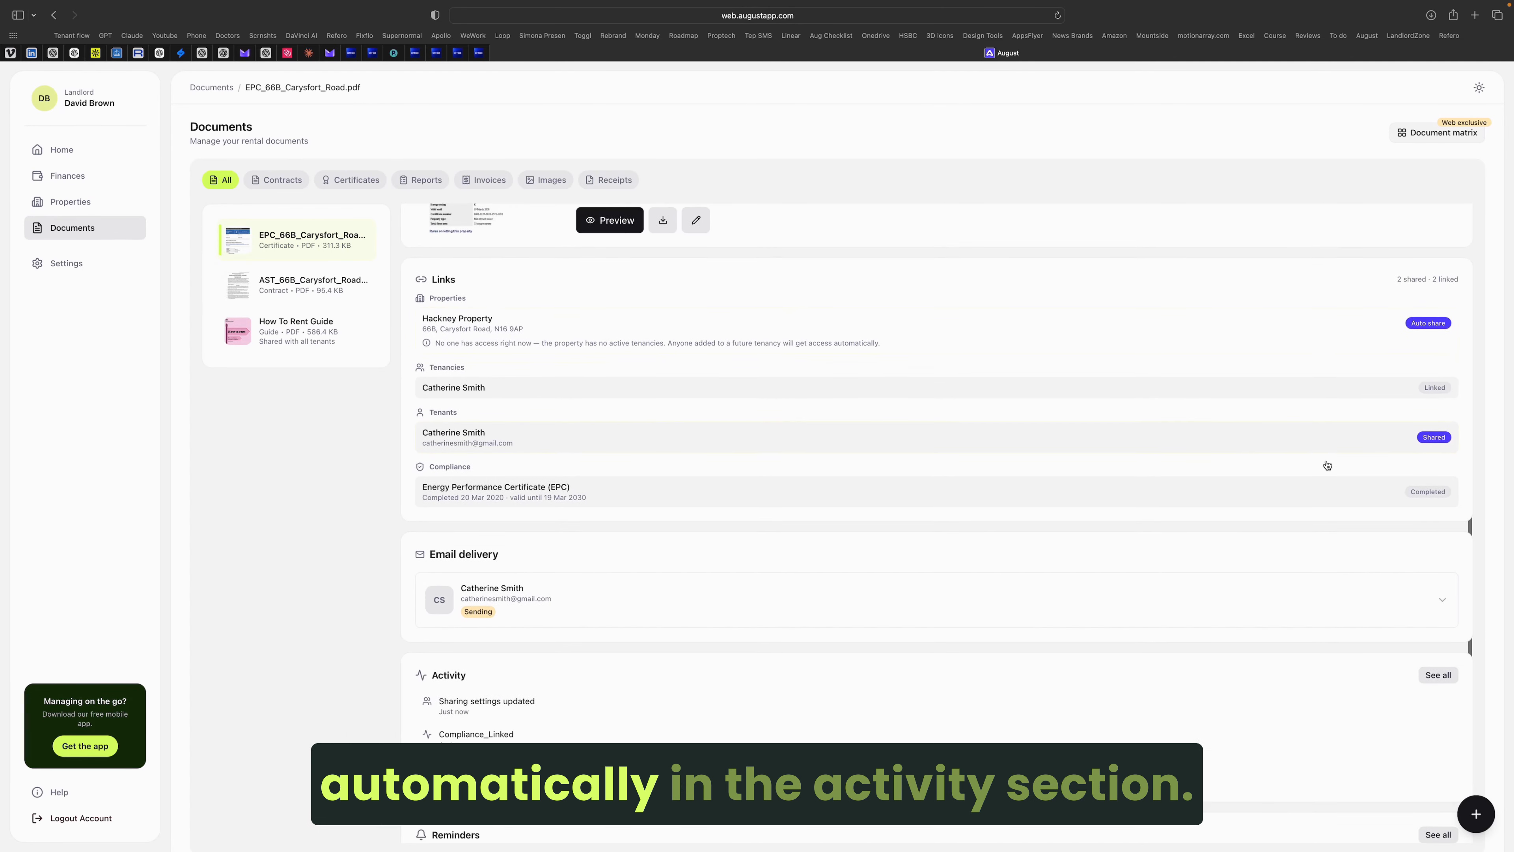
left_click(648, 552)
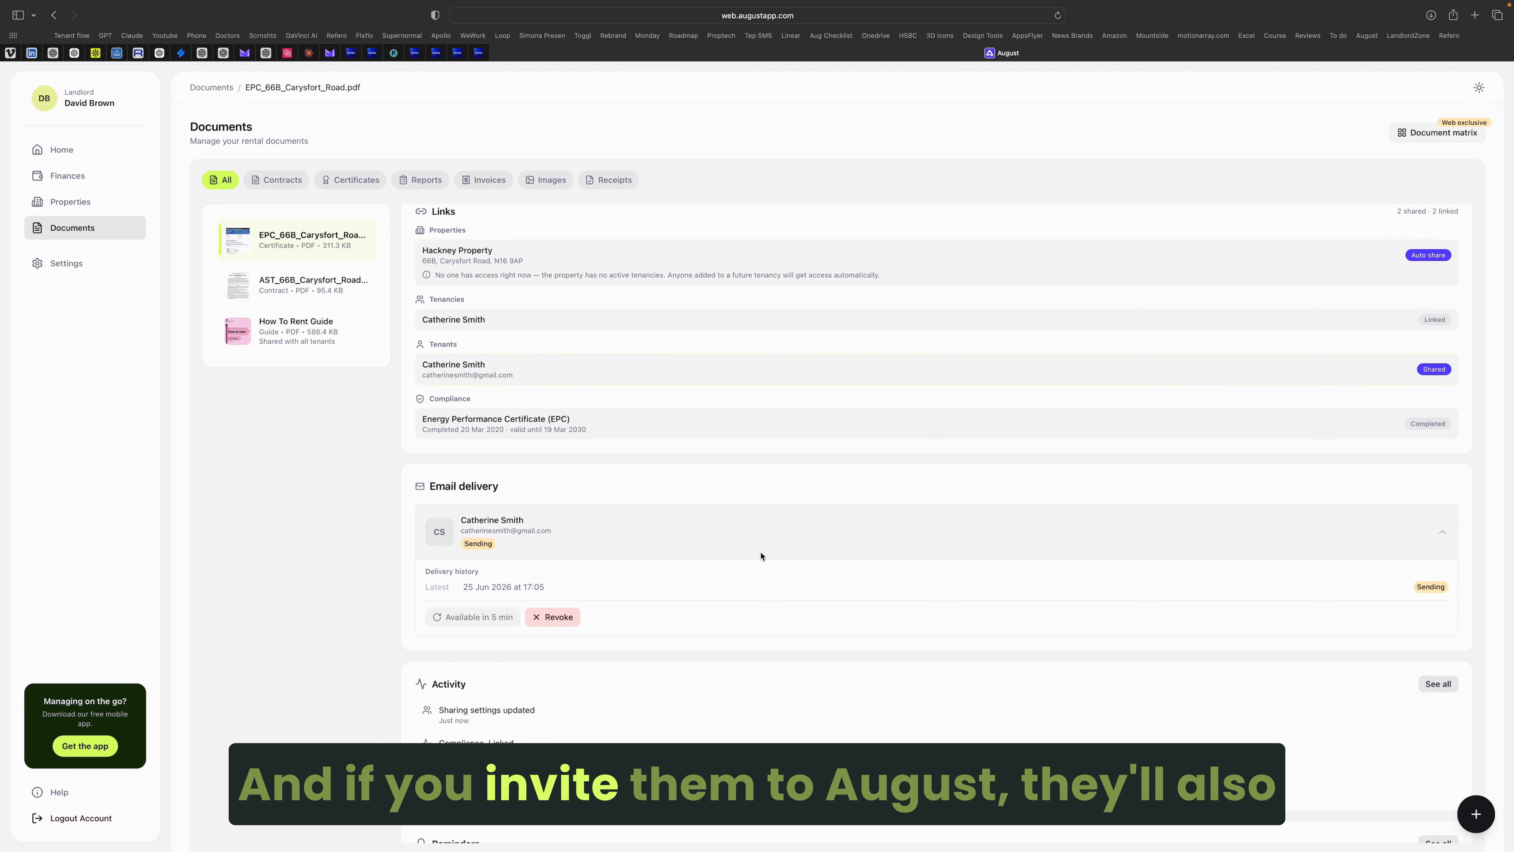
scroll(776, 656, "down", 2)
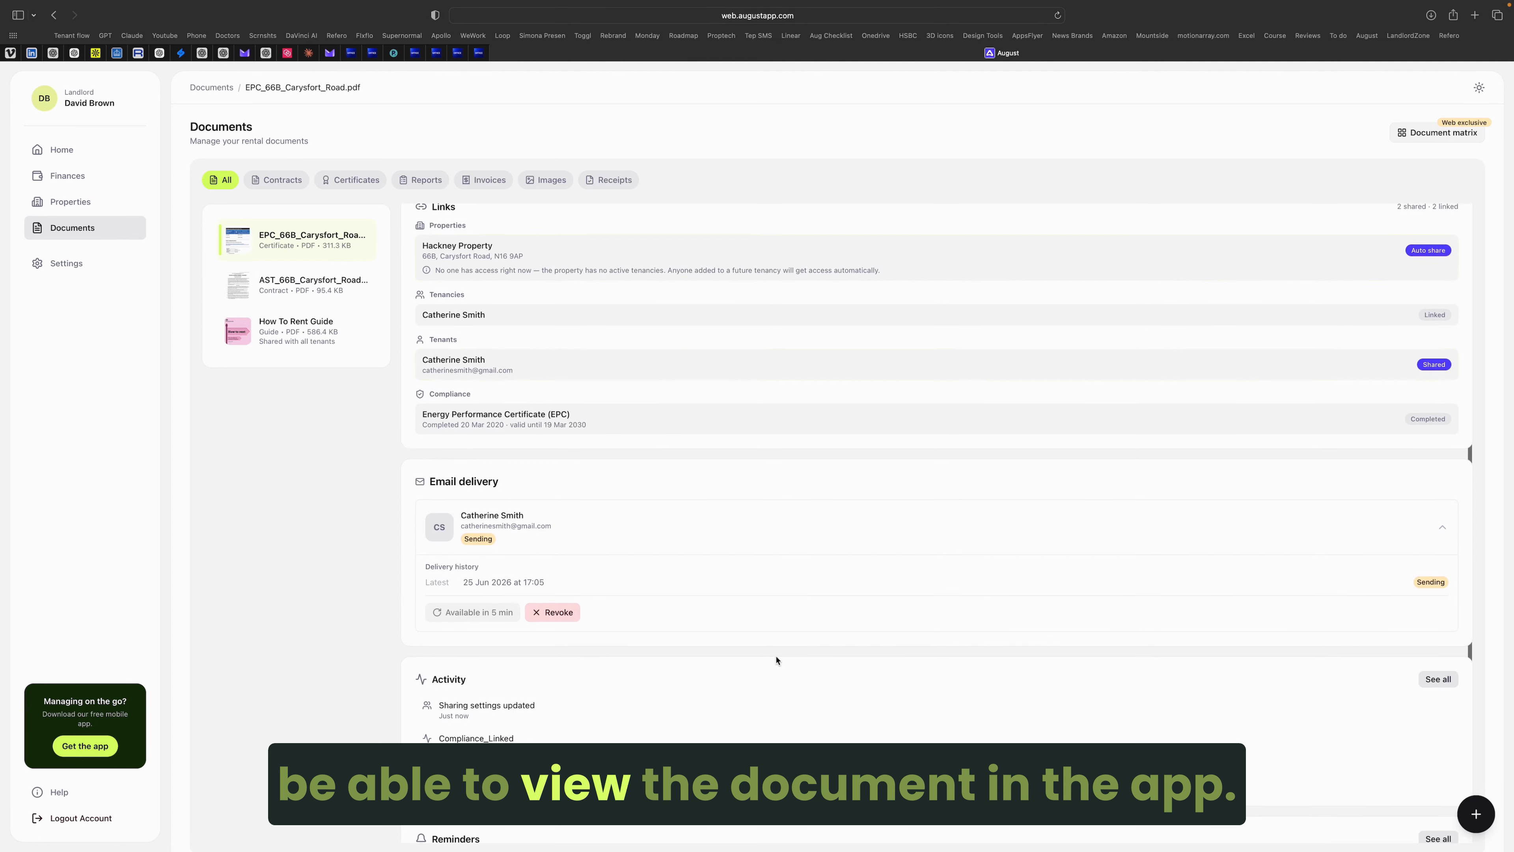
scroll(776, 660, "down", 1)
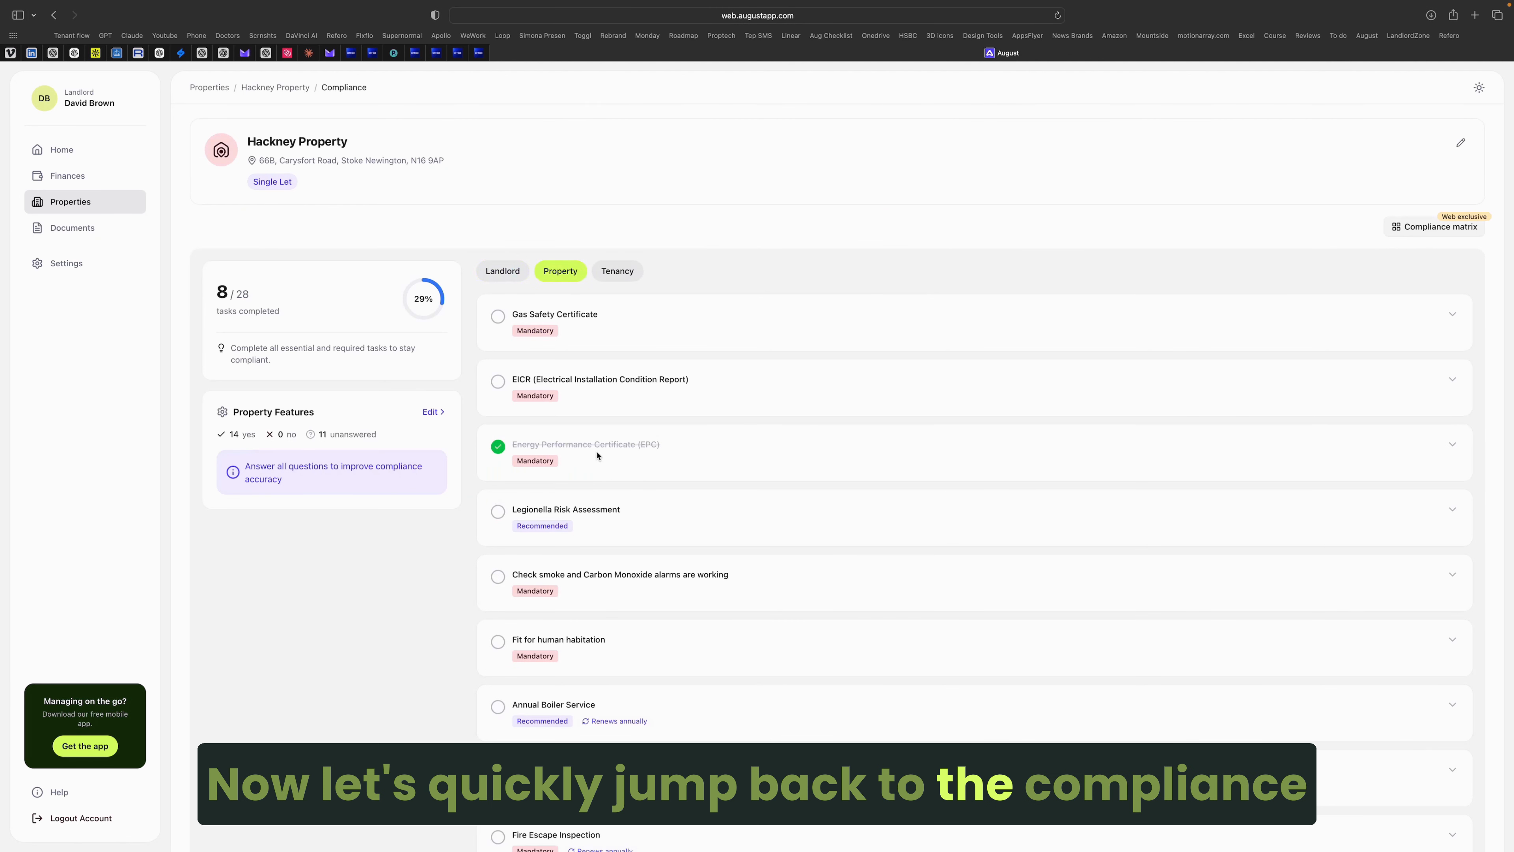
Step: Expand the completed Energy Performance Certificate task and review its steps
left_click(597, 455)
scroll(741, 513, "down", 3)
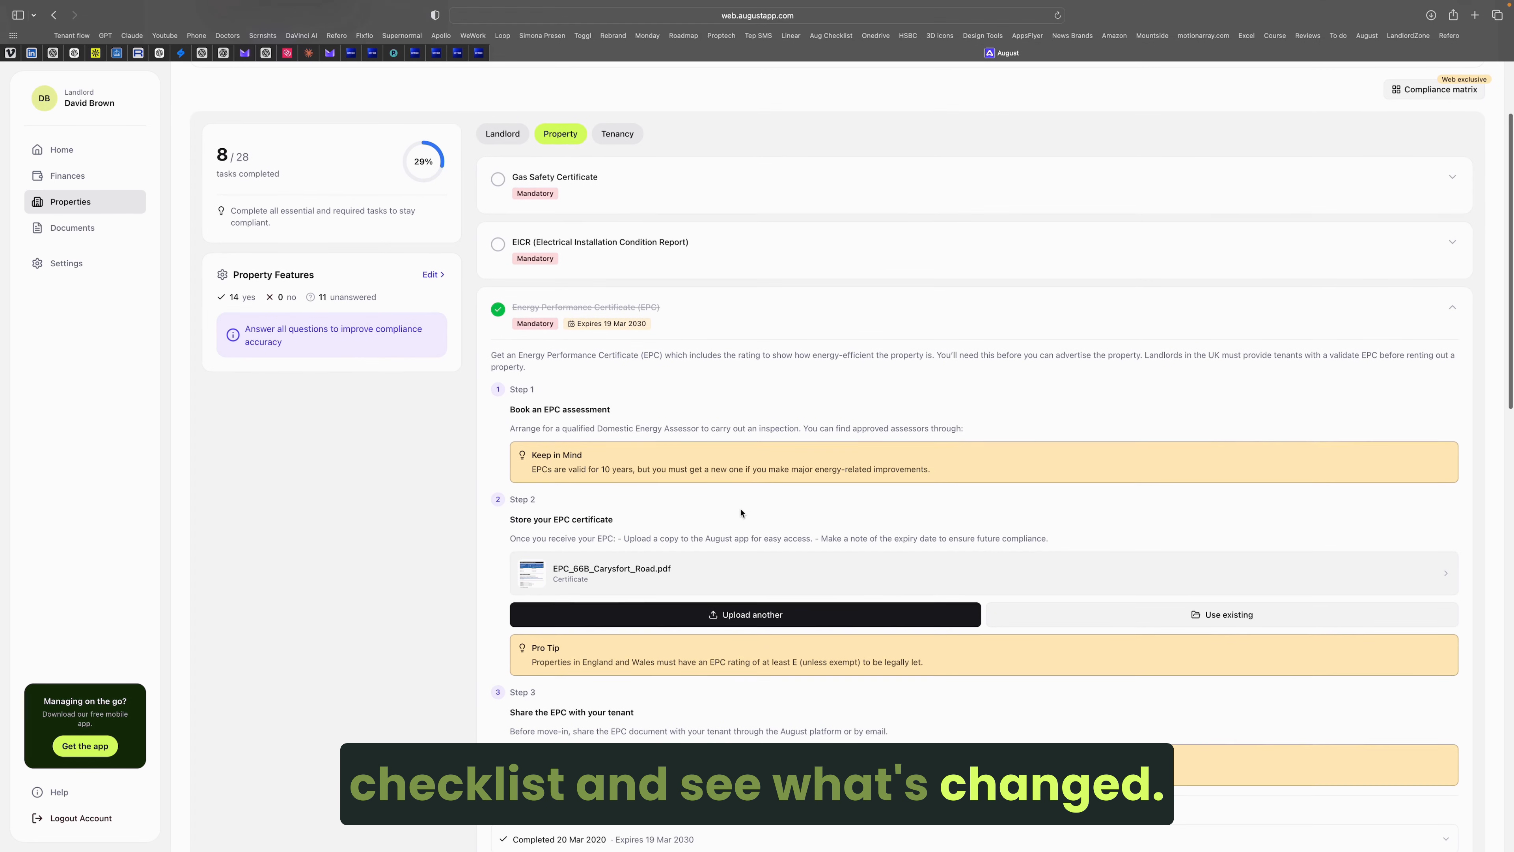
scroll(741, 513, "down", 3)
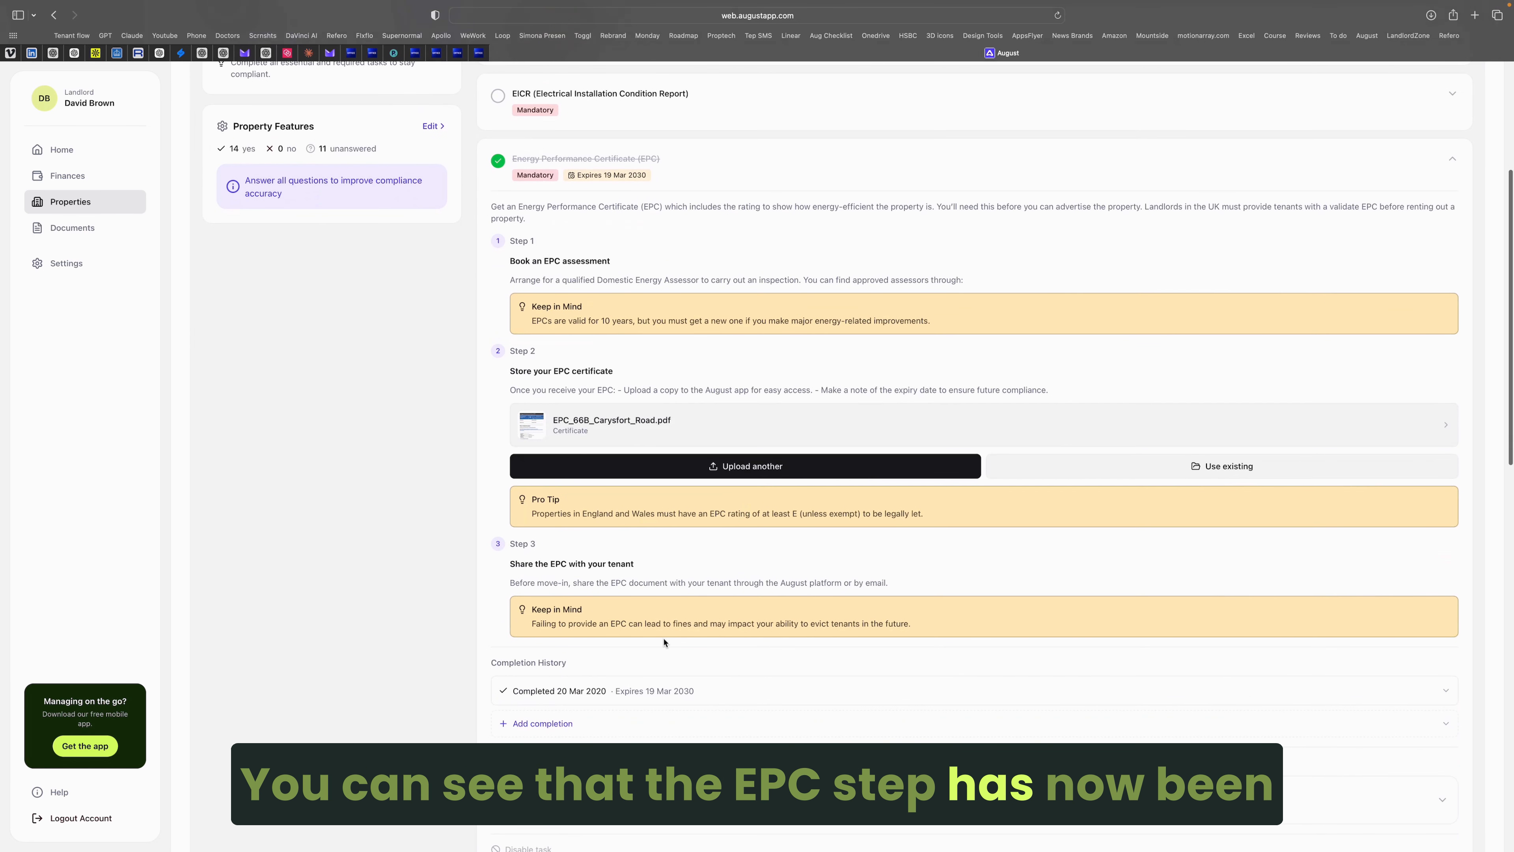
scroll(708, 694, "down", 1)
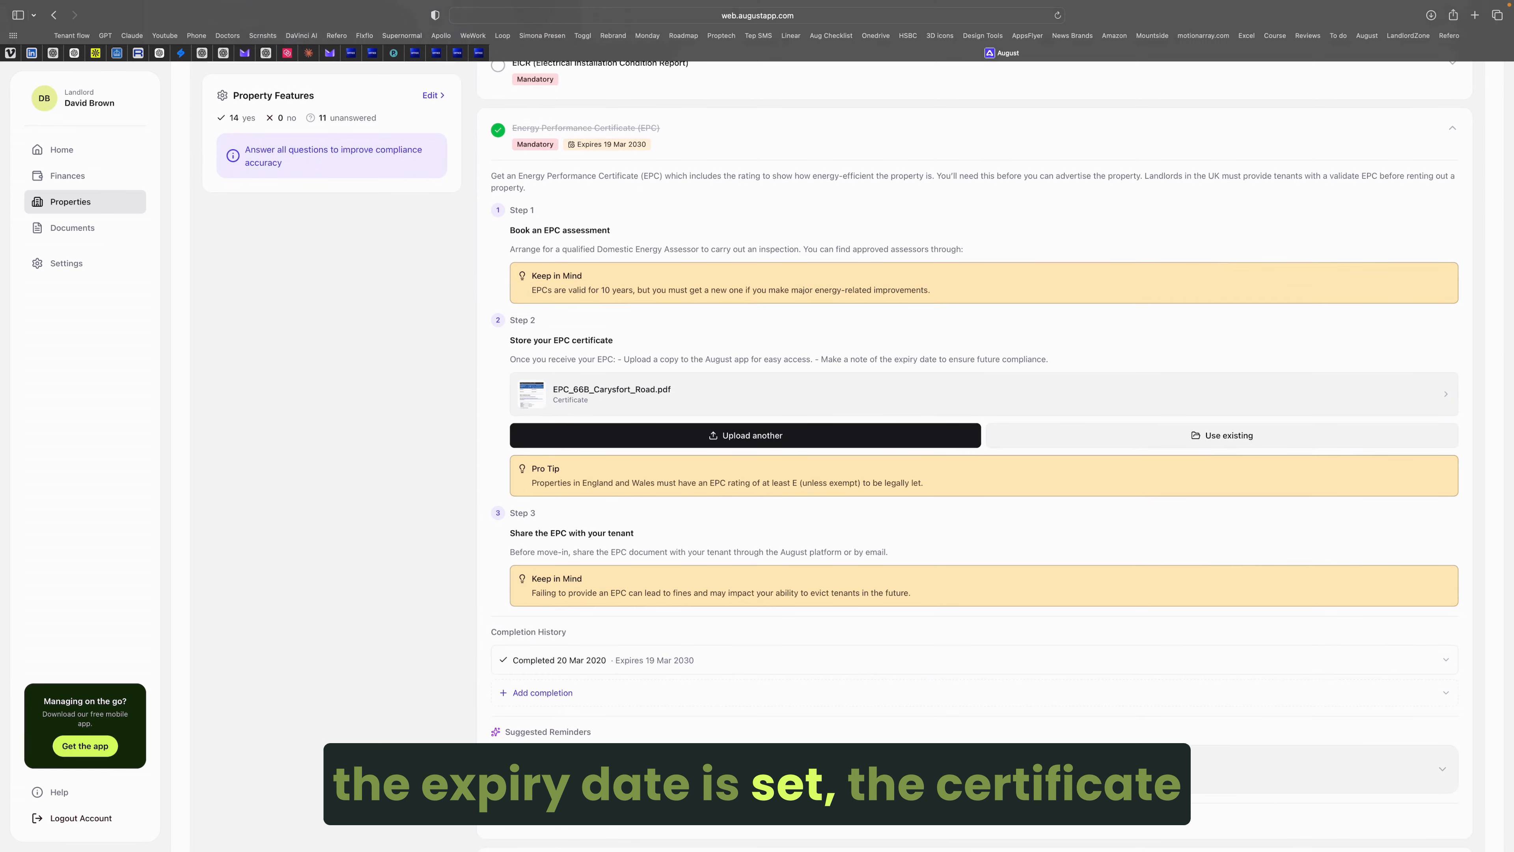
scroll(725, 691, "up", 3)
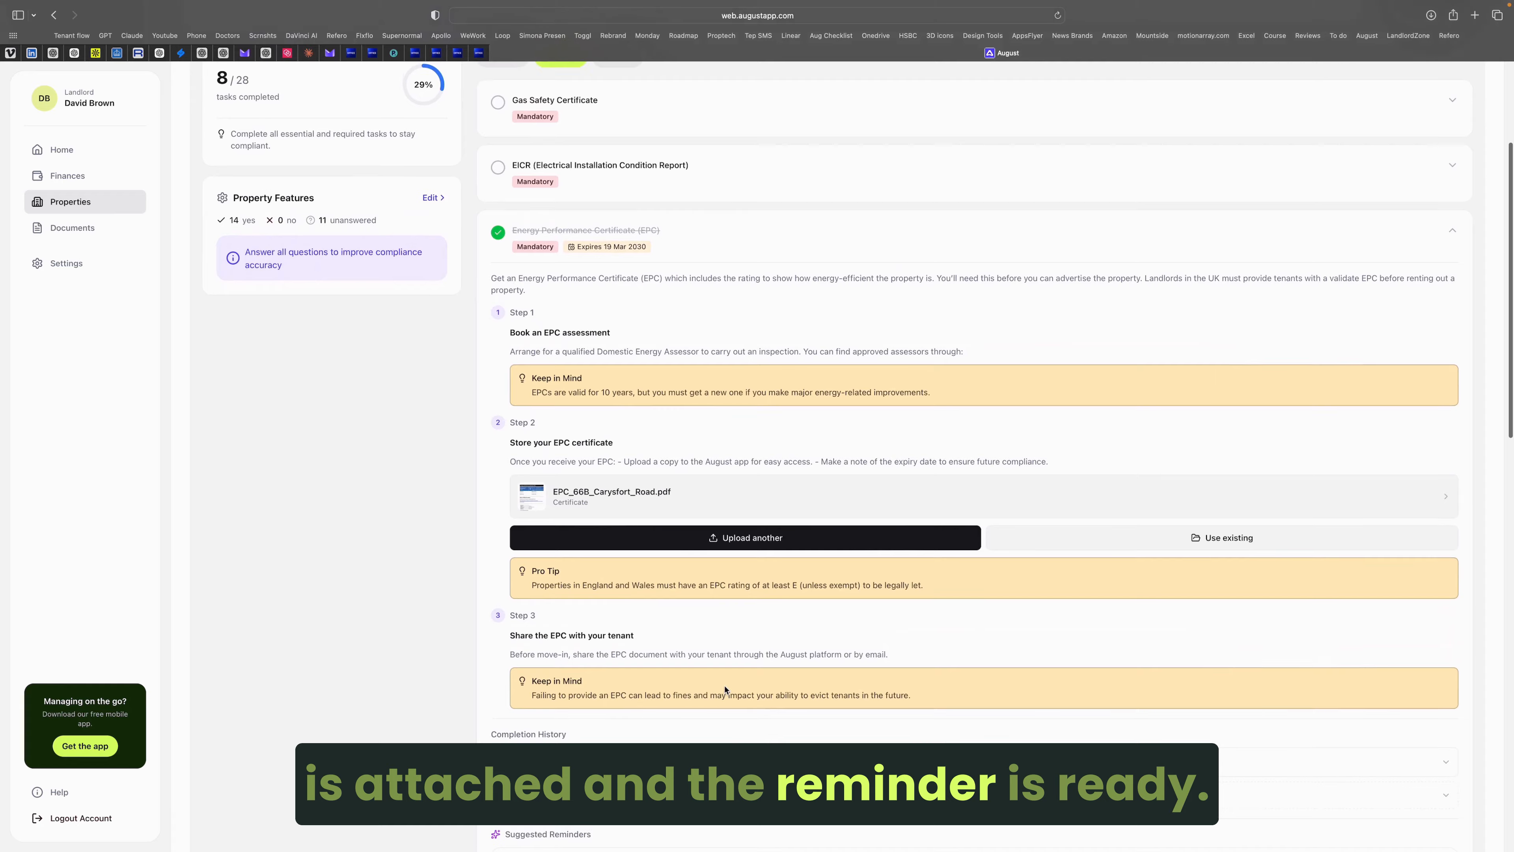
scroll(724, 690, "up", 4)
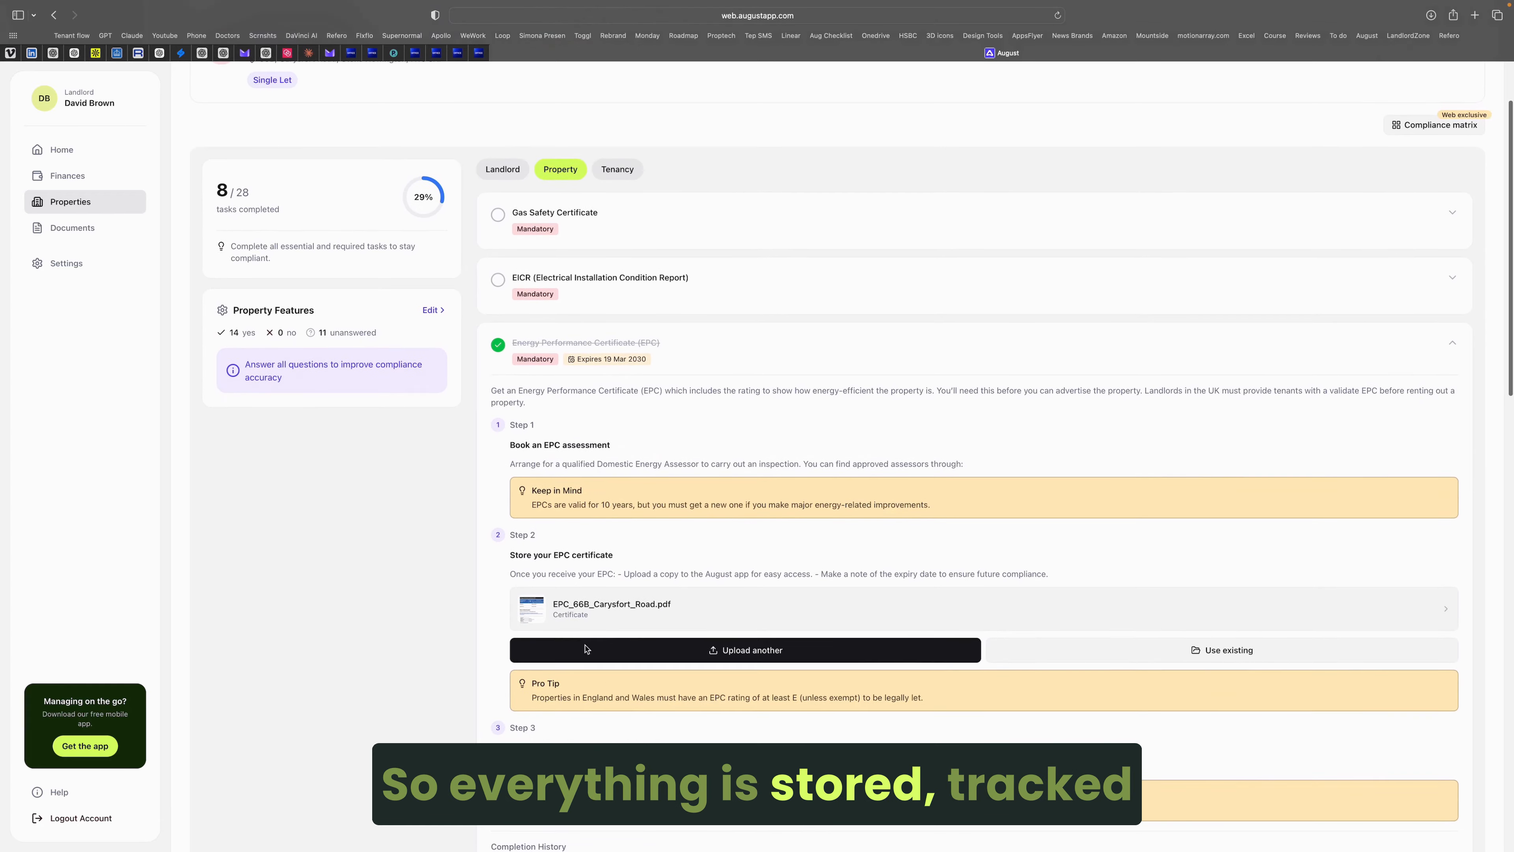
left_click(608, 613)
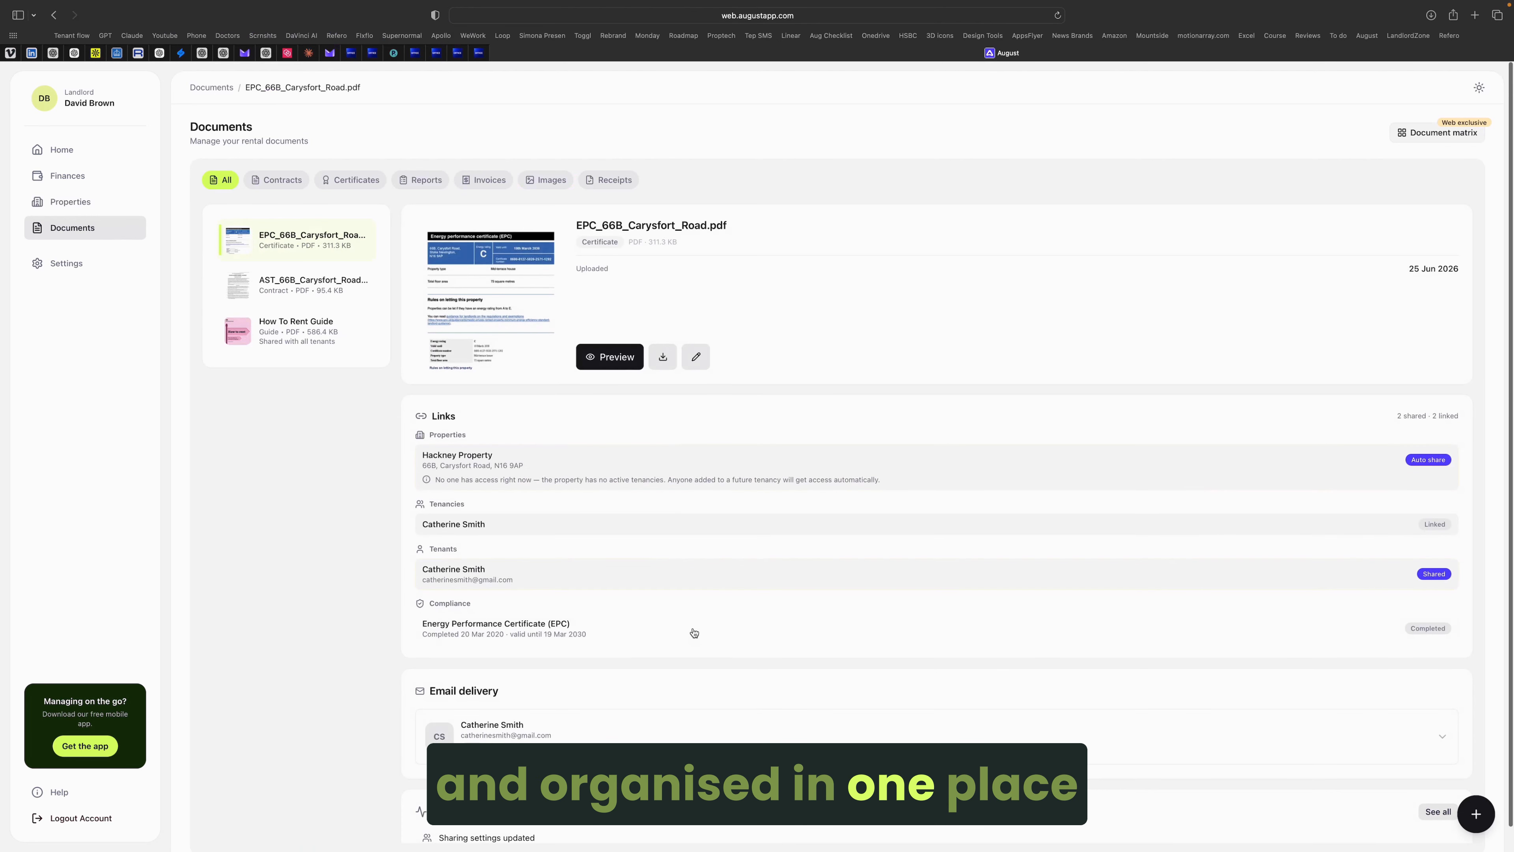
scroll(662, 334, "down", 1)
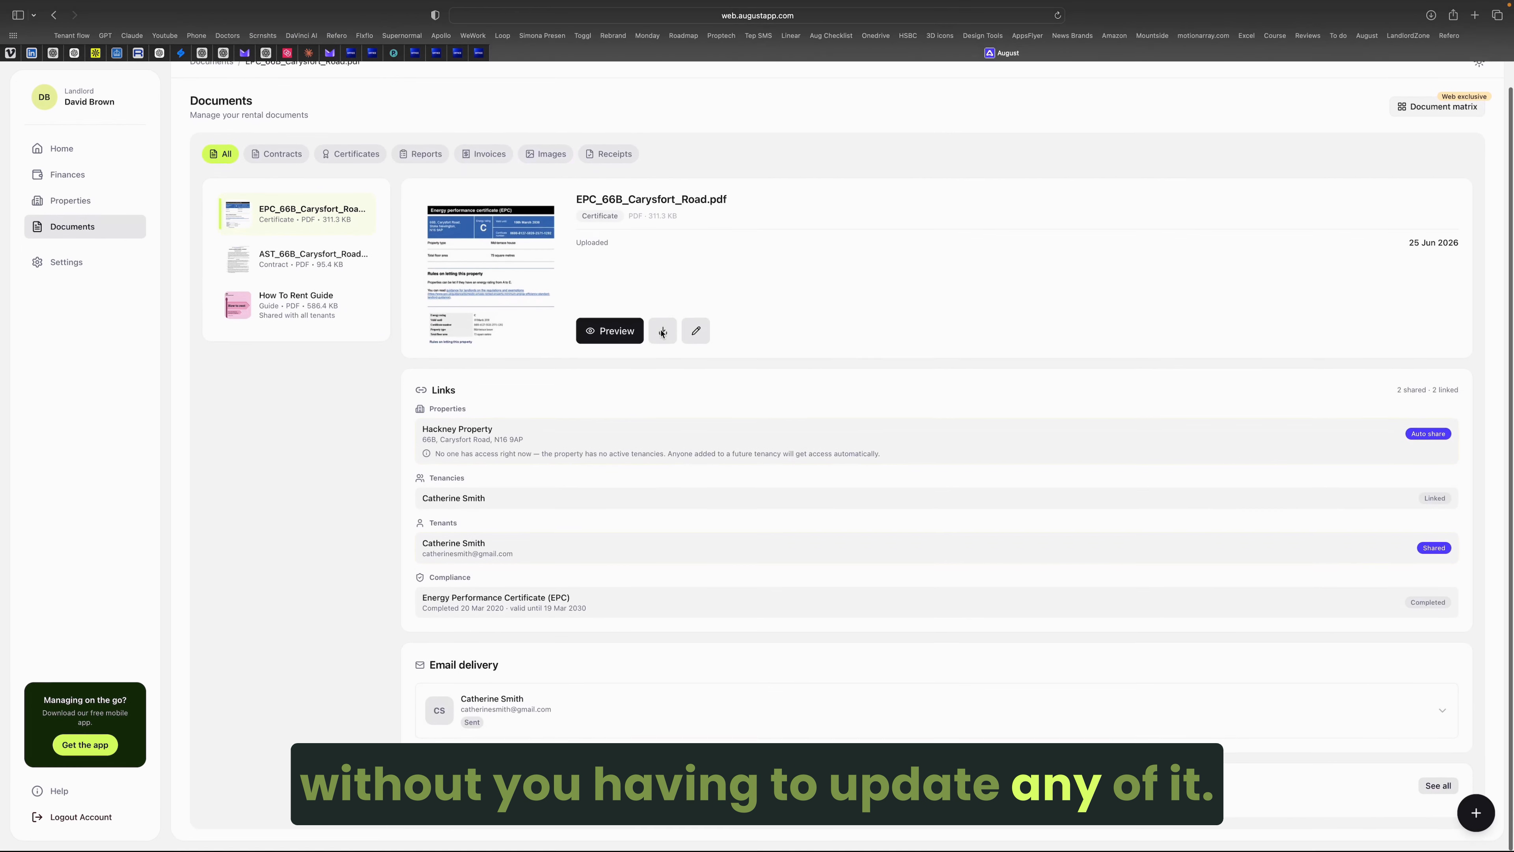
left_click(1440, 367)
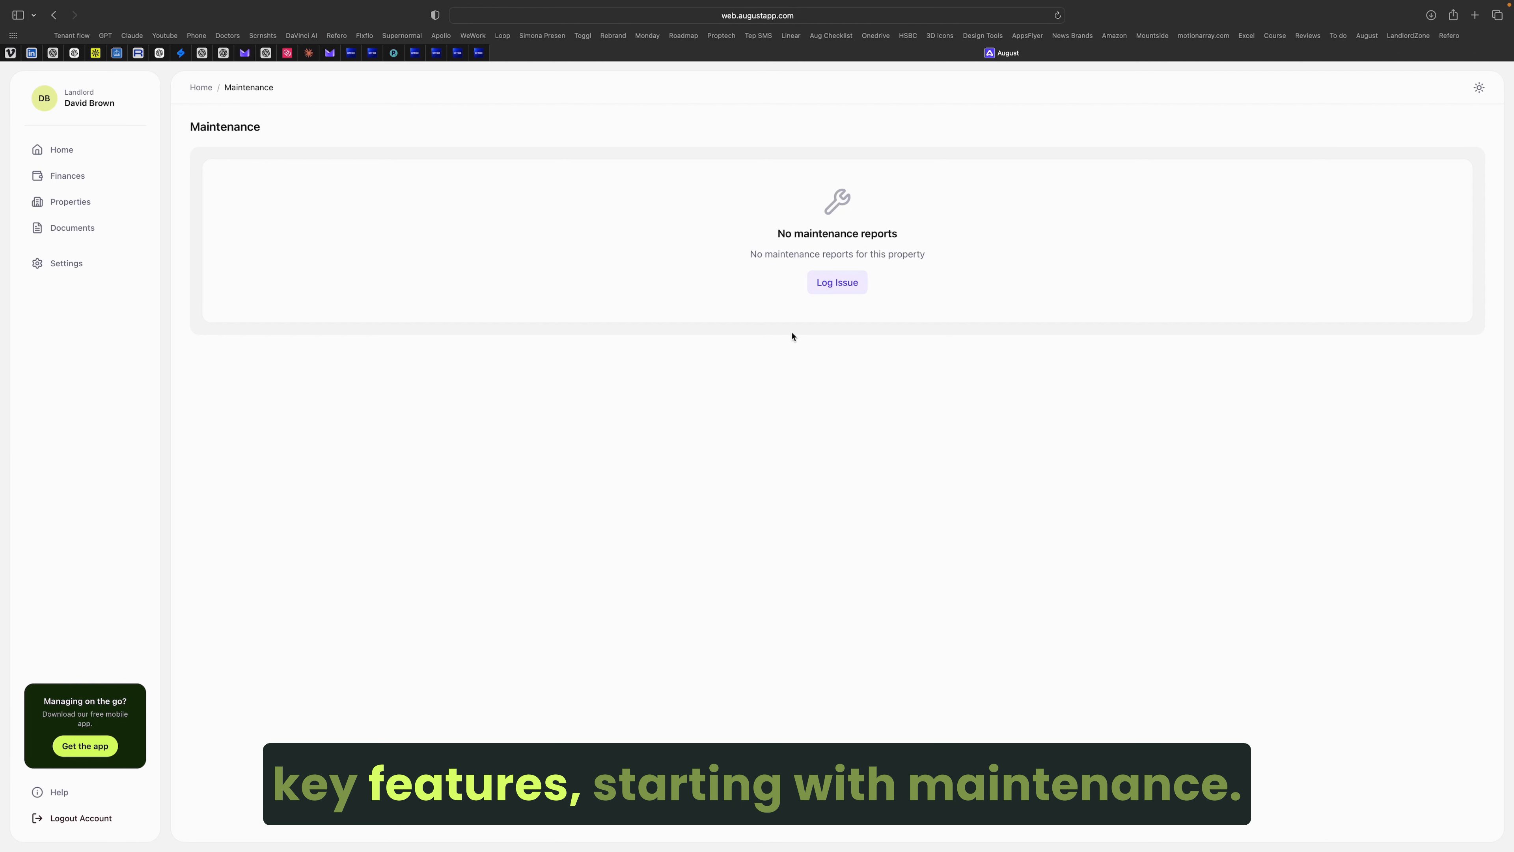
Step: Explore the Electrical and Doors & Windows > Damaged Frame issue types without logging a report
left_click(837, 282)
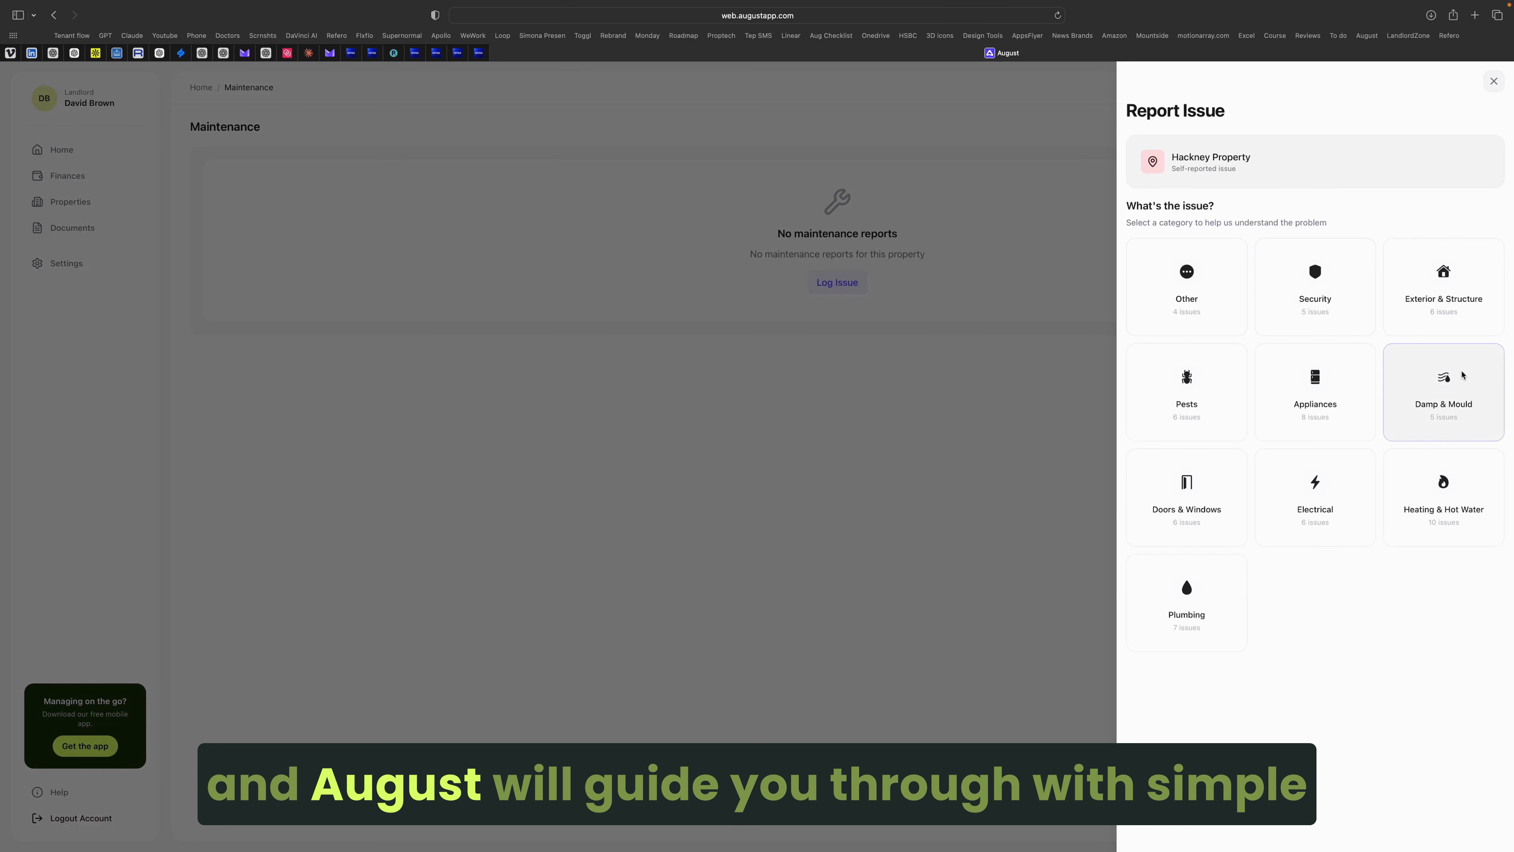
left_click(1310, 490)
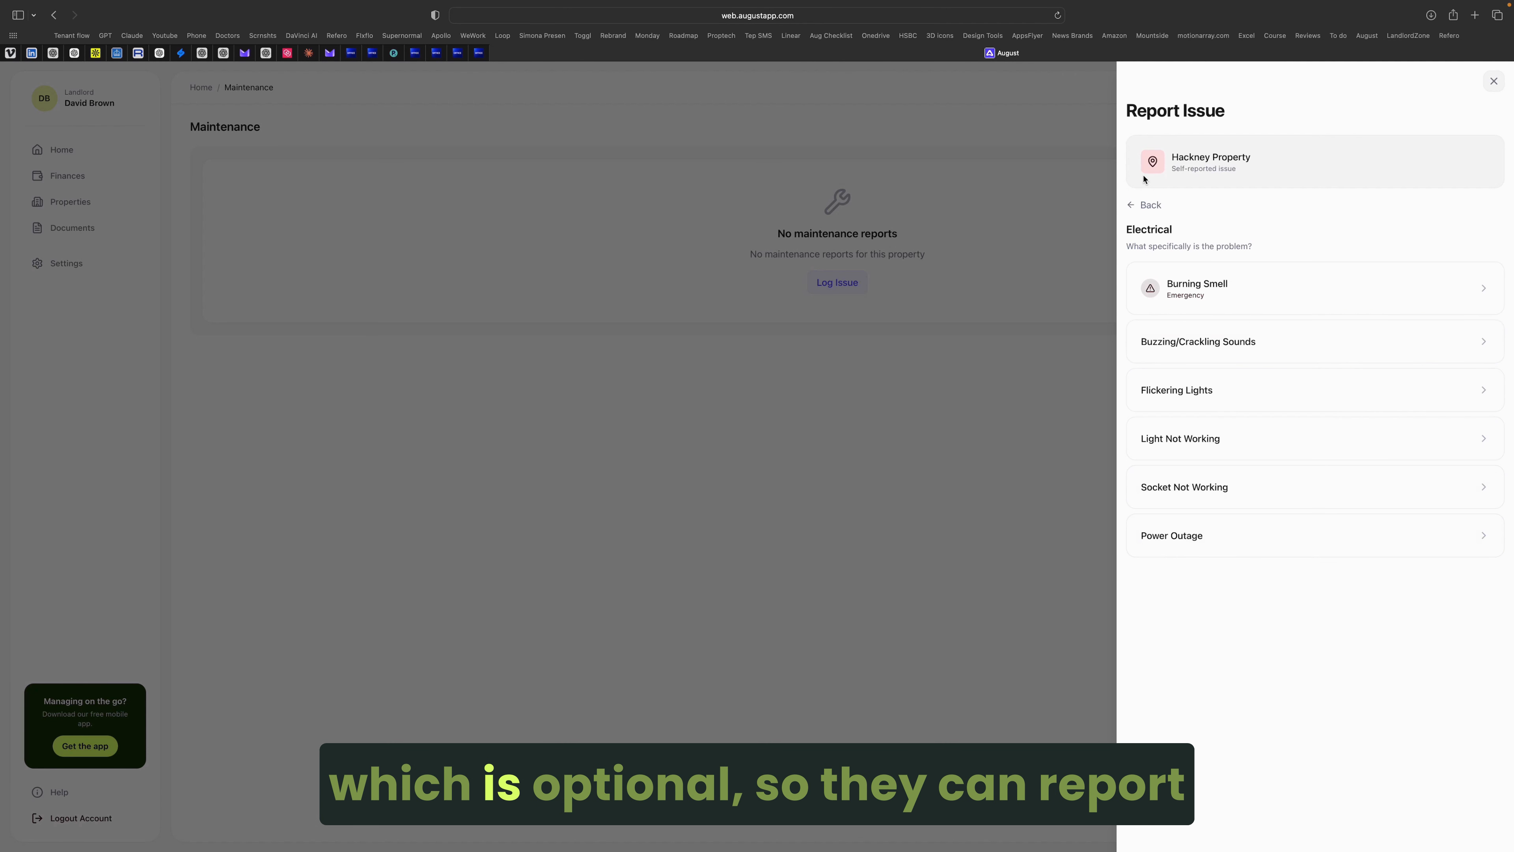
left_click(1148, 204)
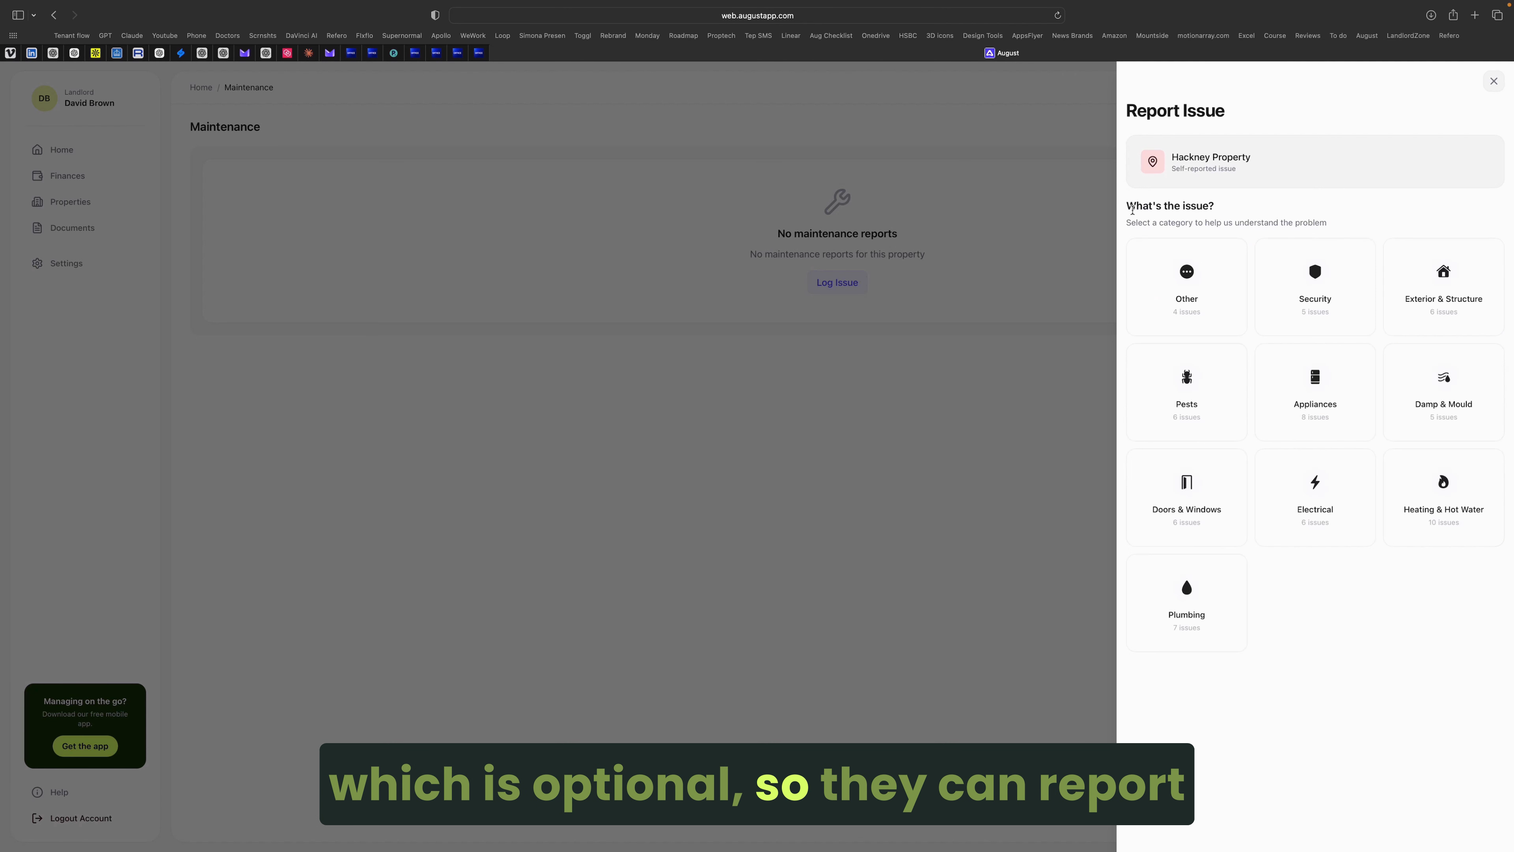
left_click(1197, 535)
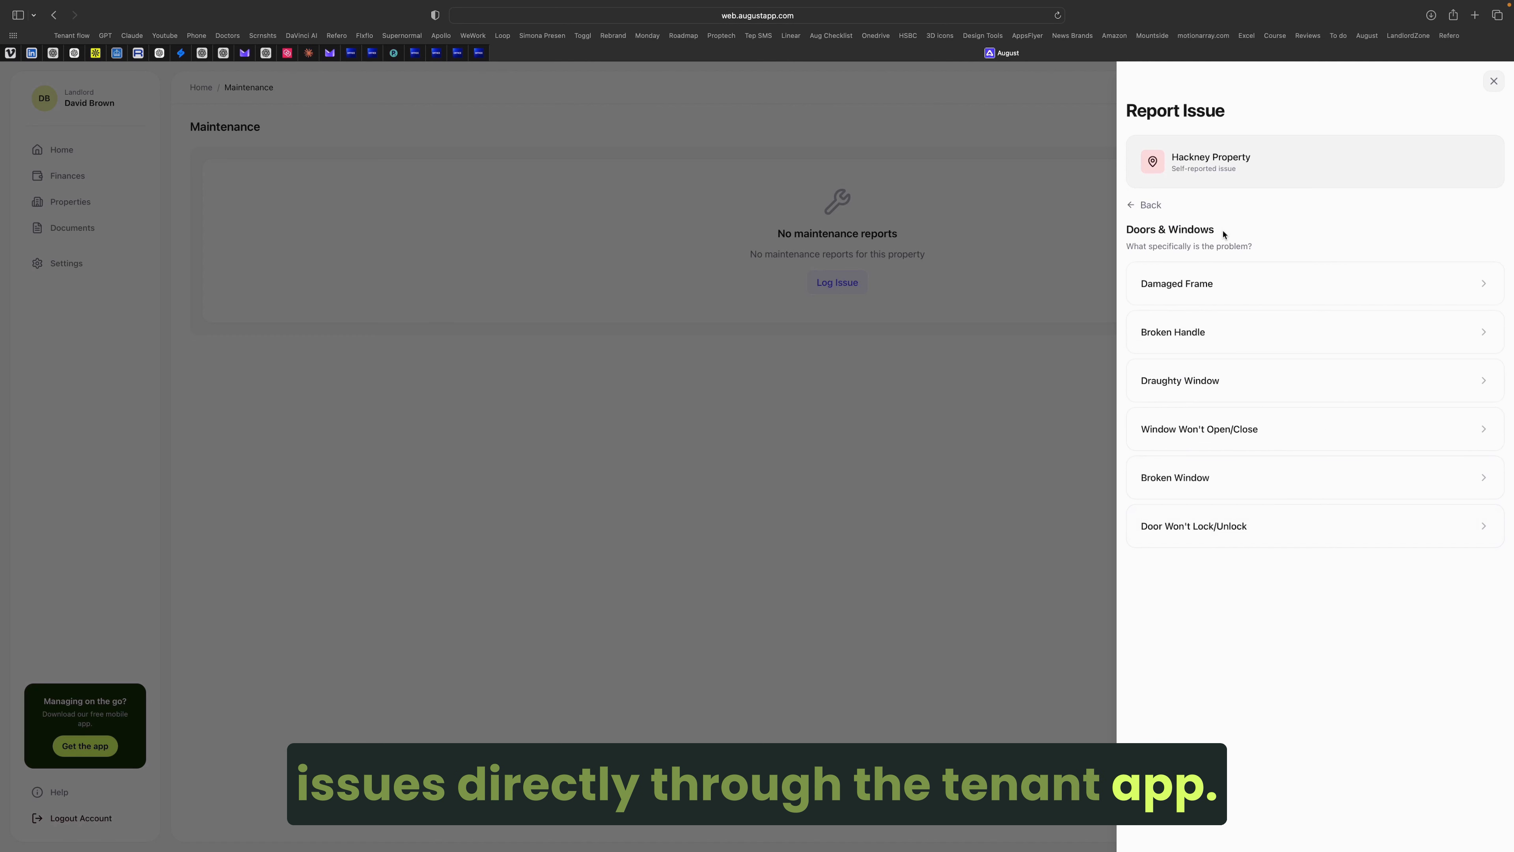
left_click(1236, 293)
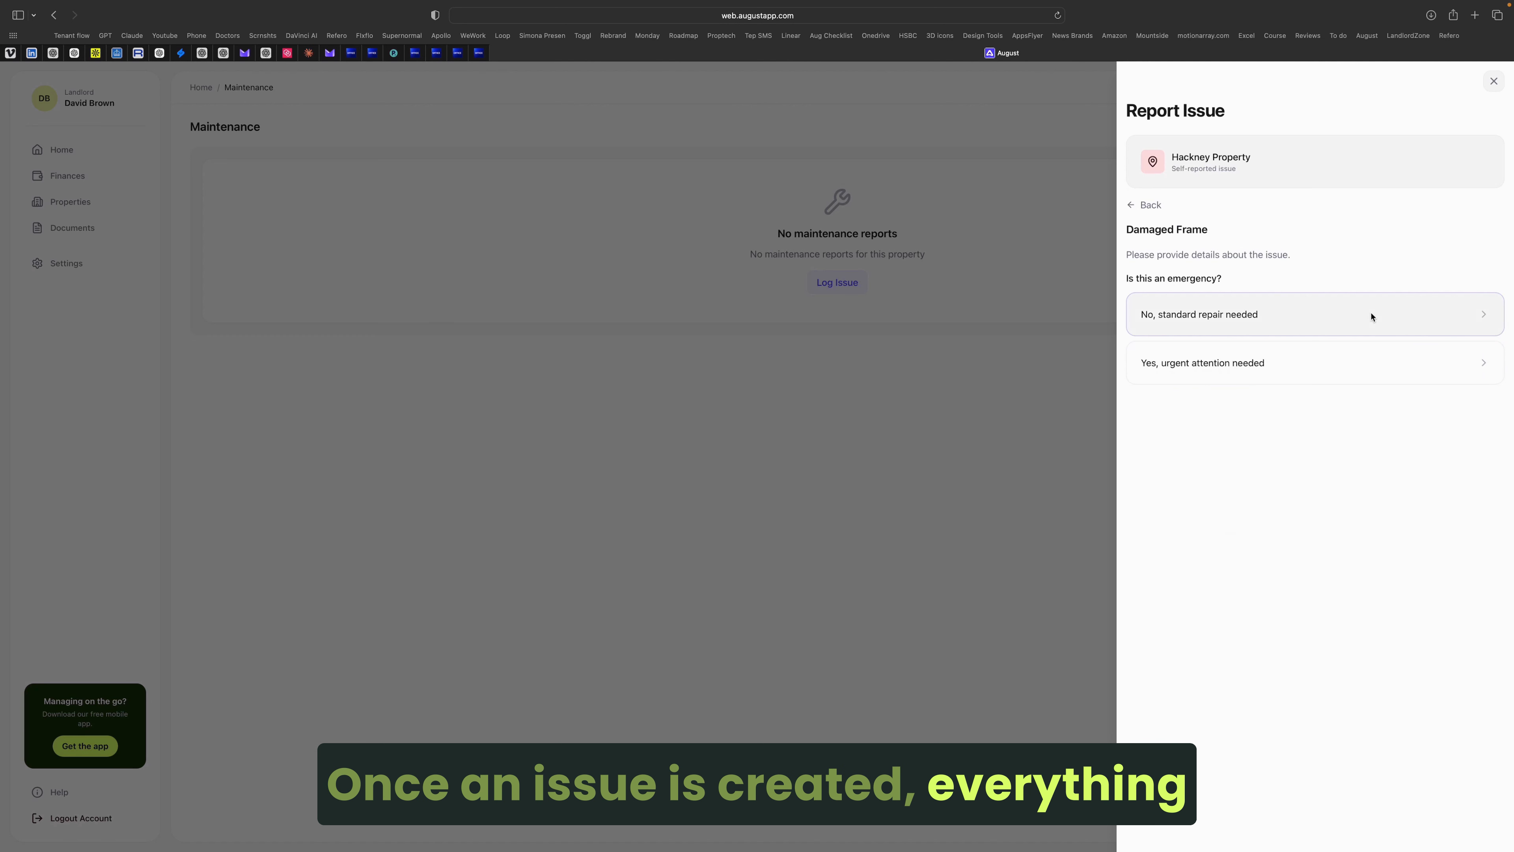
left_click(1131, 205)
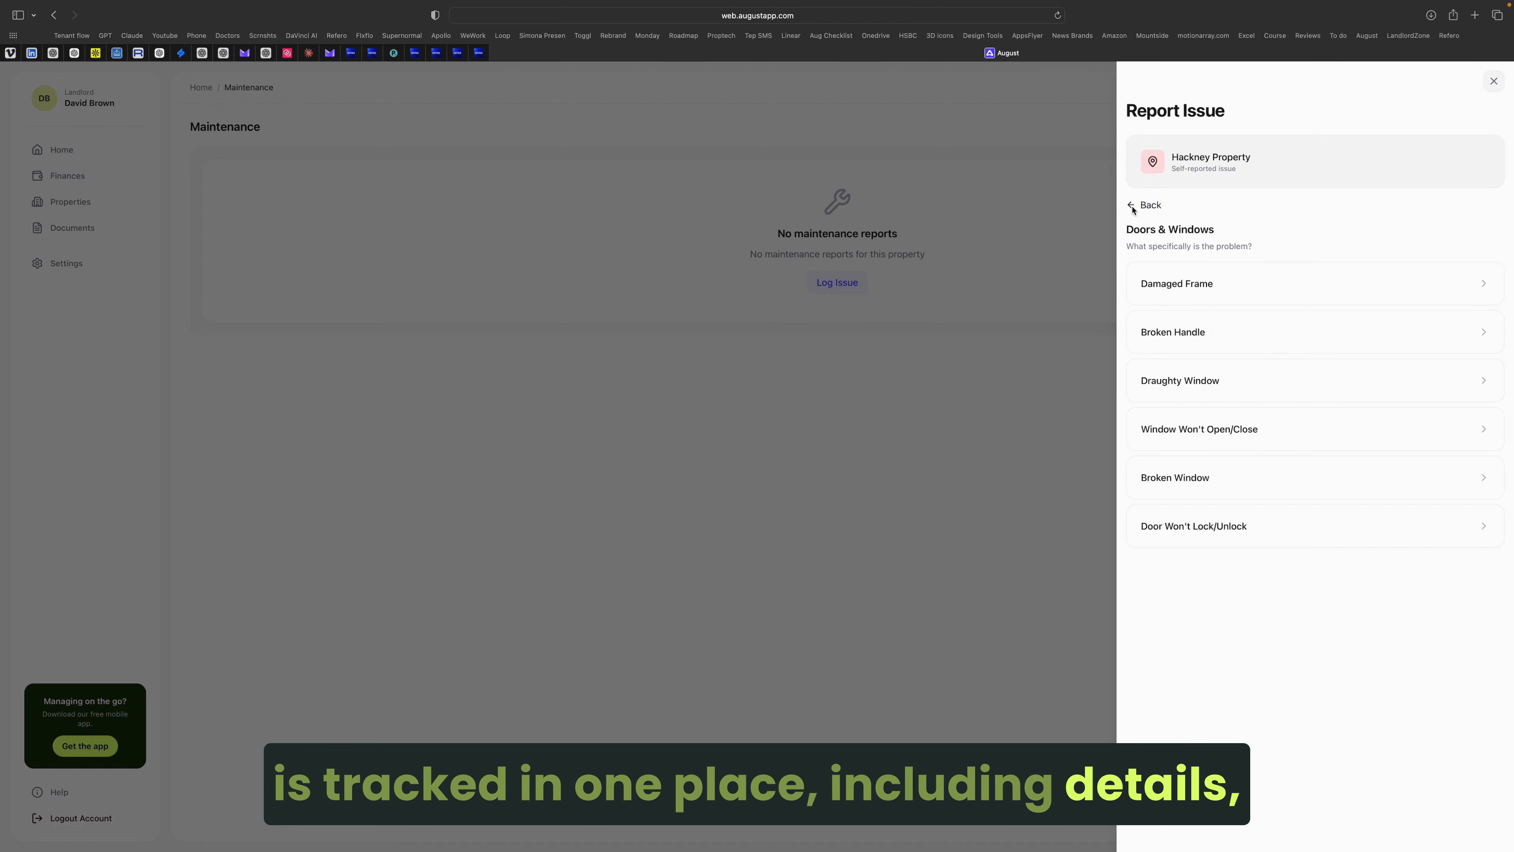
left_click(1131, 205)
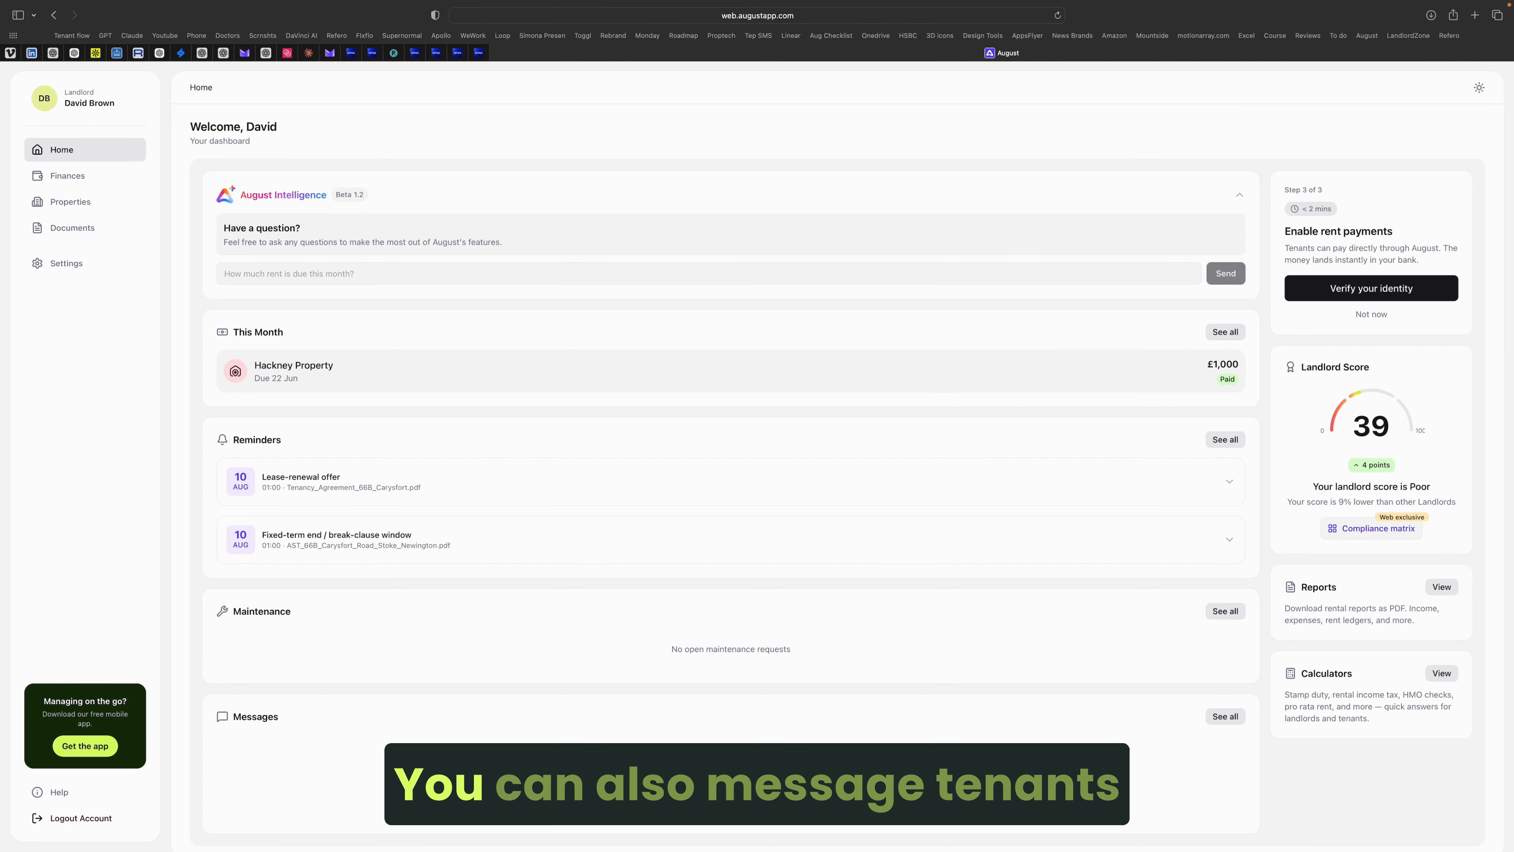
Step: Pick the tenant for a new conversation, try the Group and Broadcast types, then open Reports
left_click(732, 787)
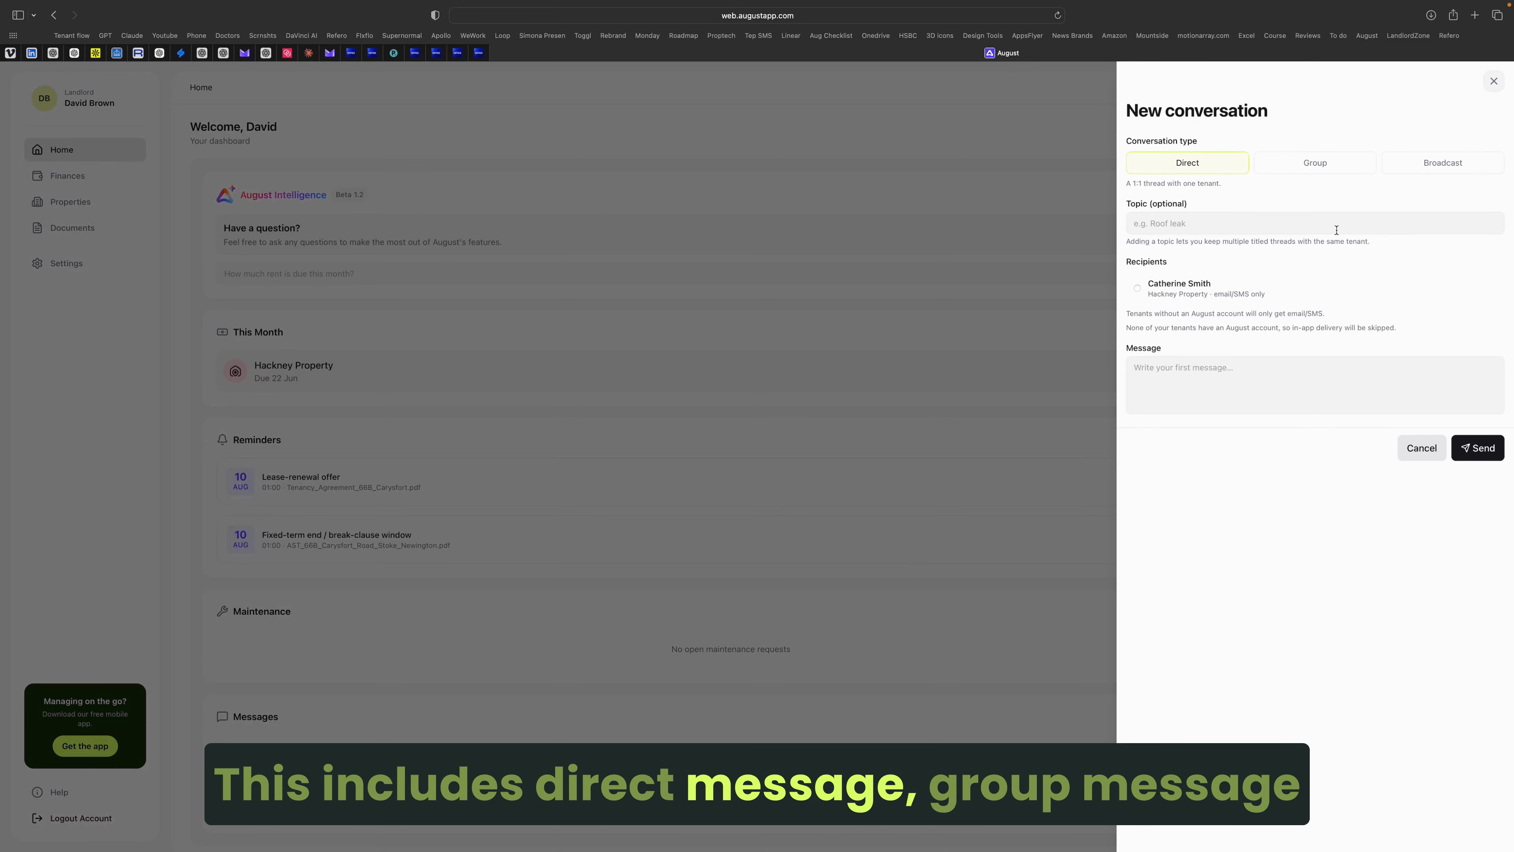
left_click(1335, 294)
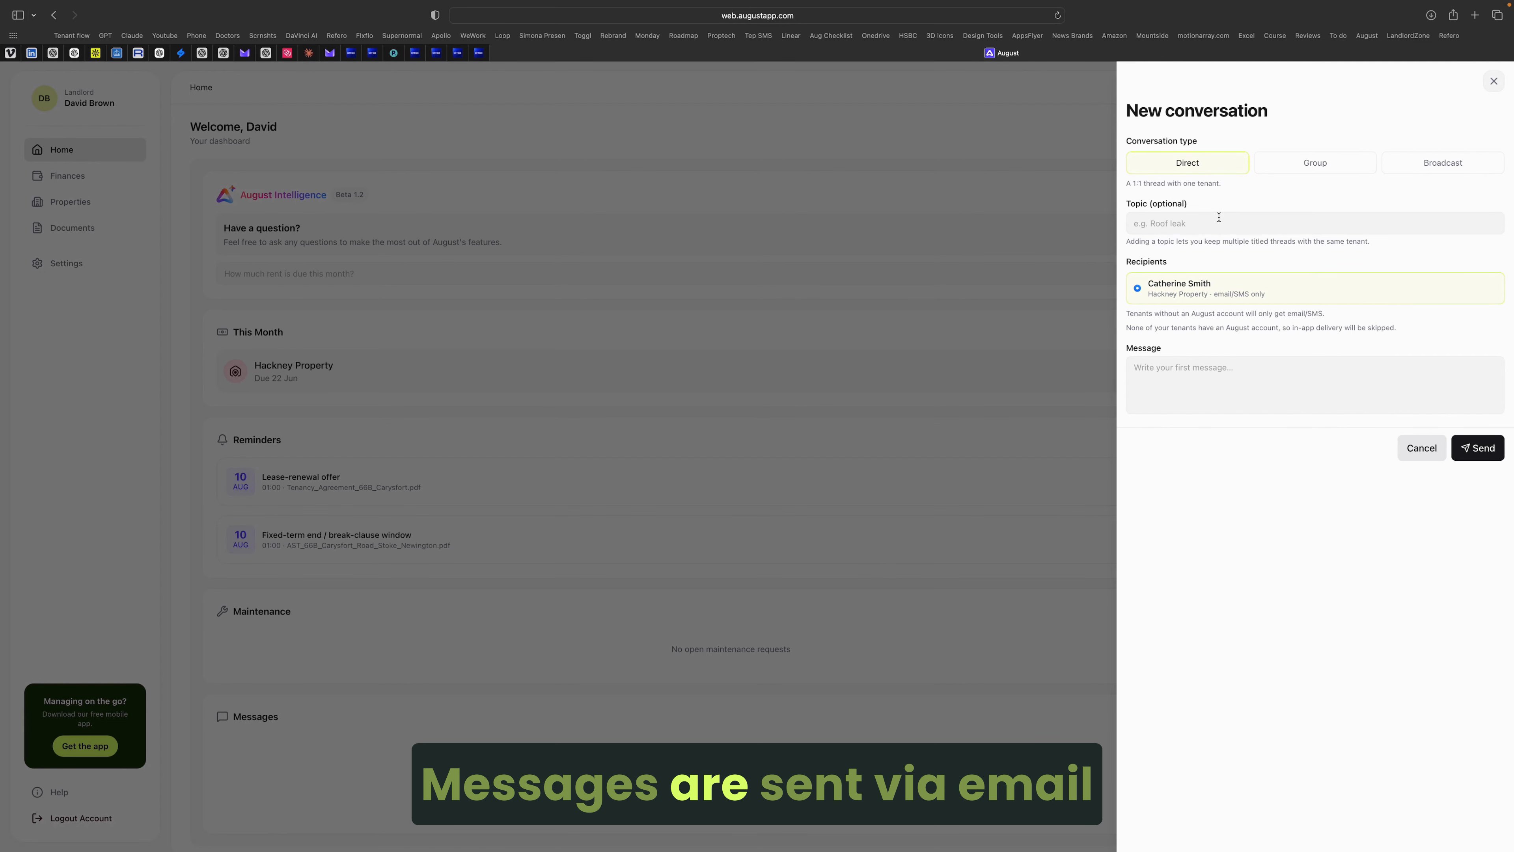
left_click(1278, 161)
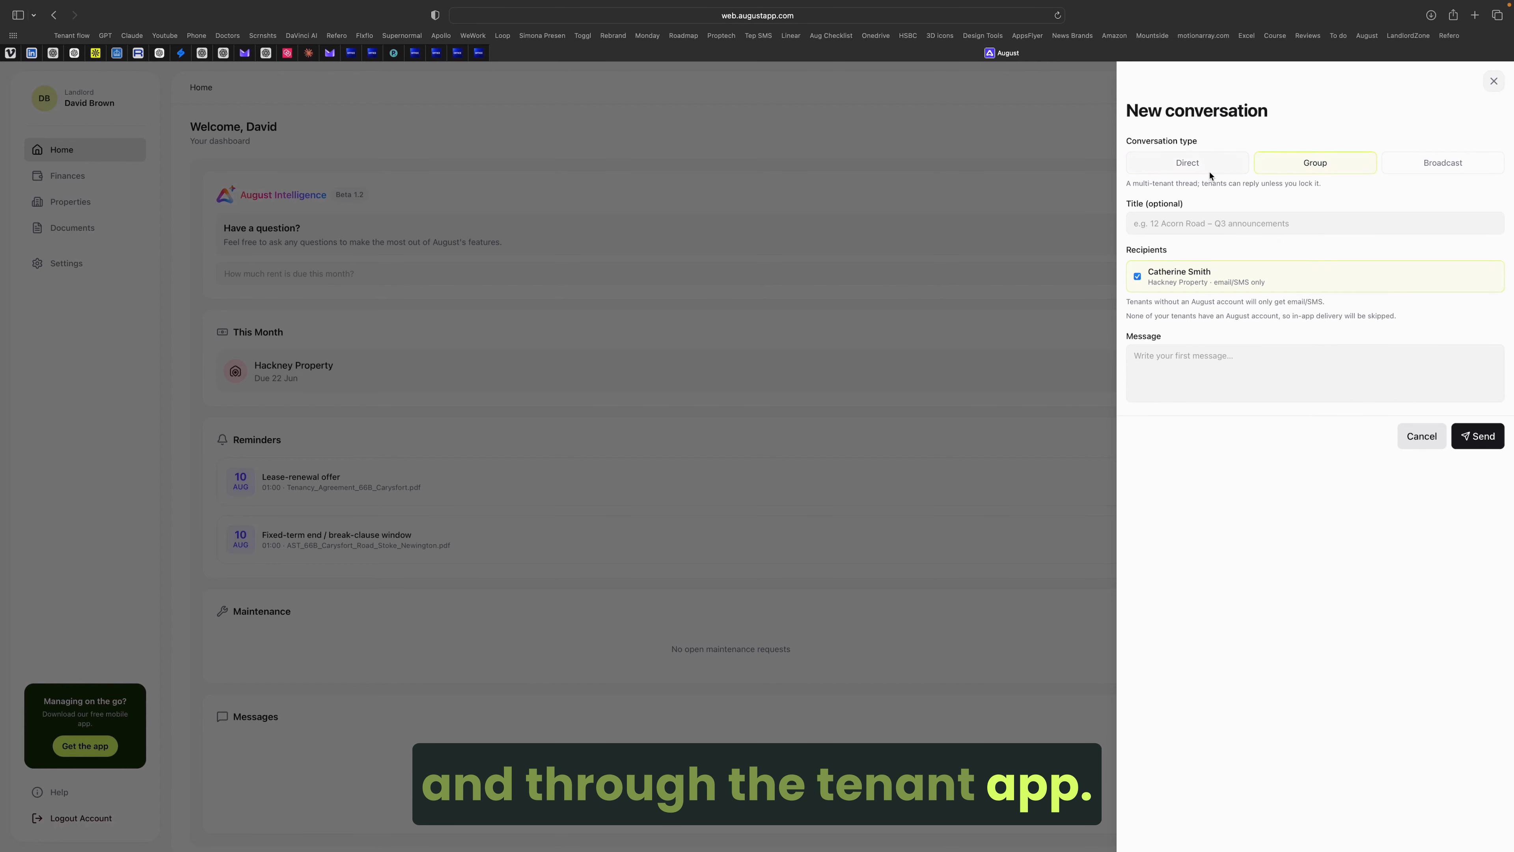
left_click(1448, 158)
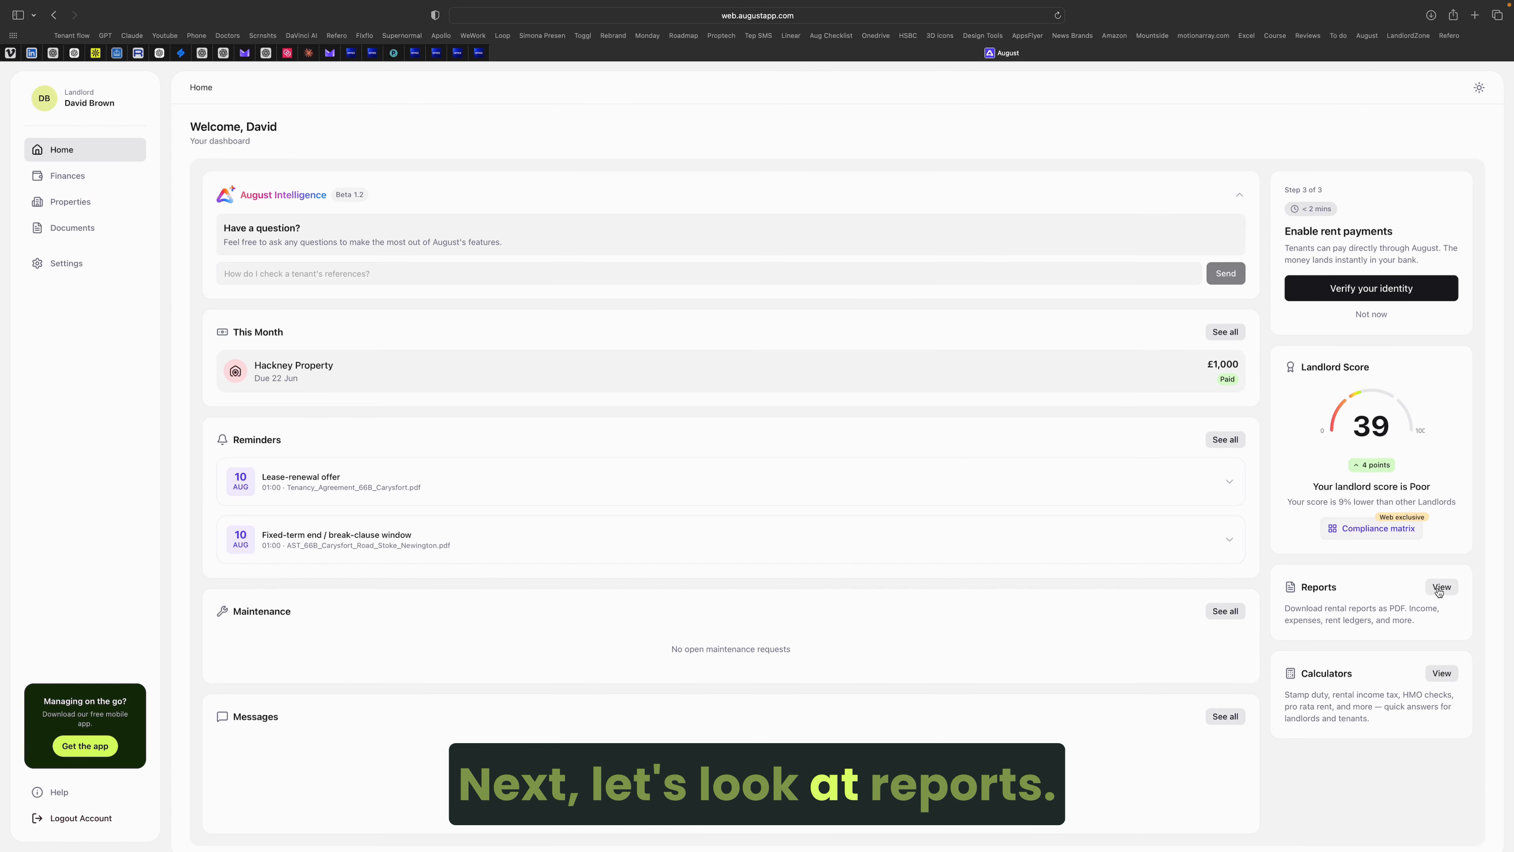
left_click(1440, 588)
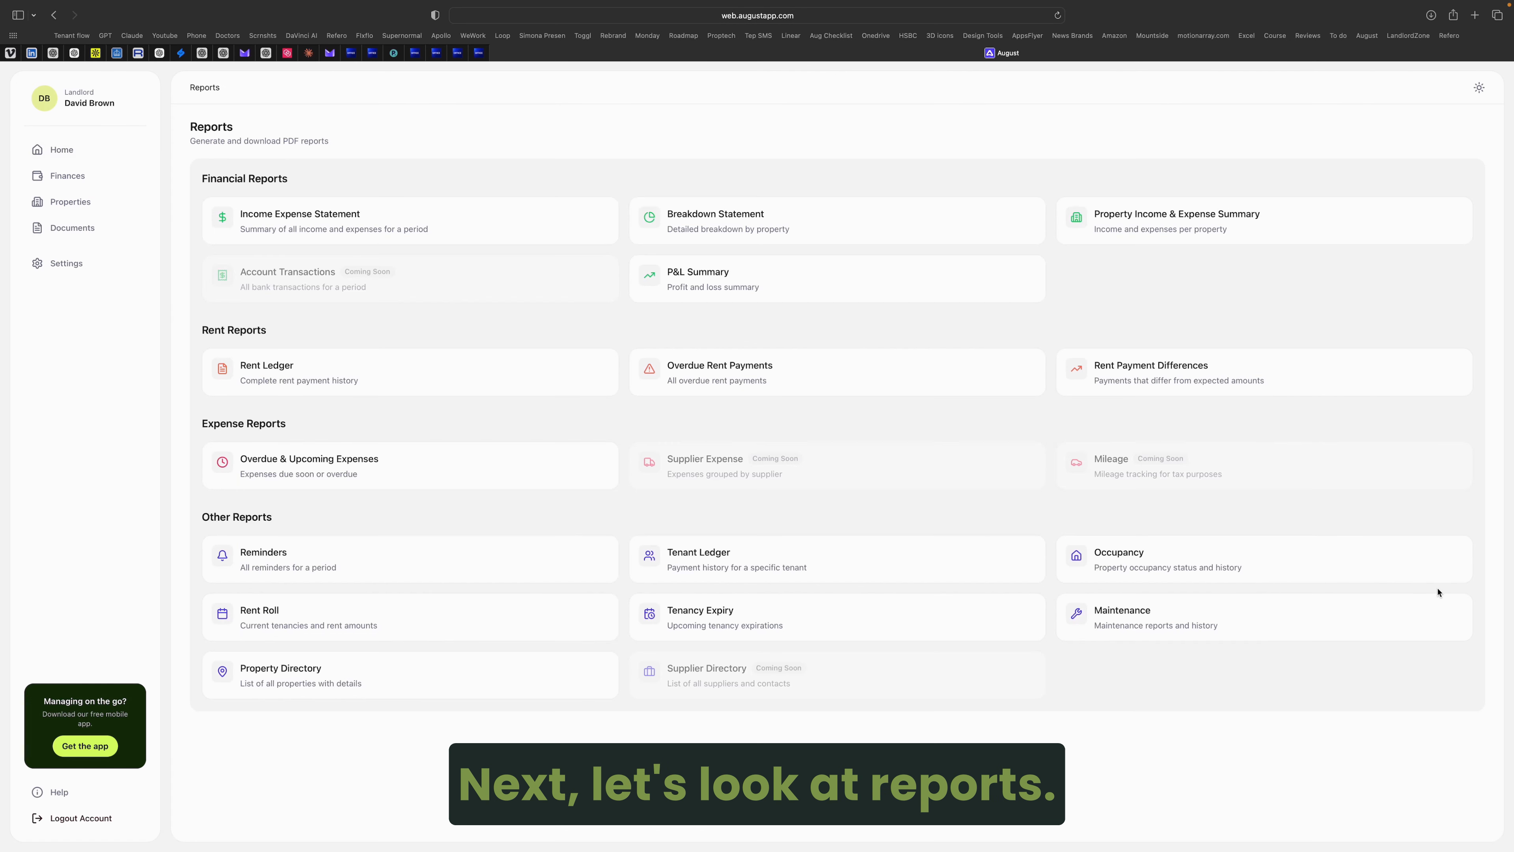
Step: Open and close the Income Expense Statement and Rent Payment Differences report settings panels
left_click(433, 222)
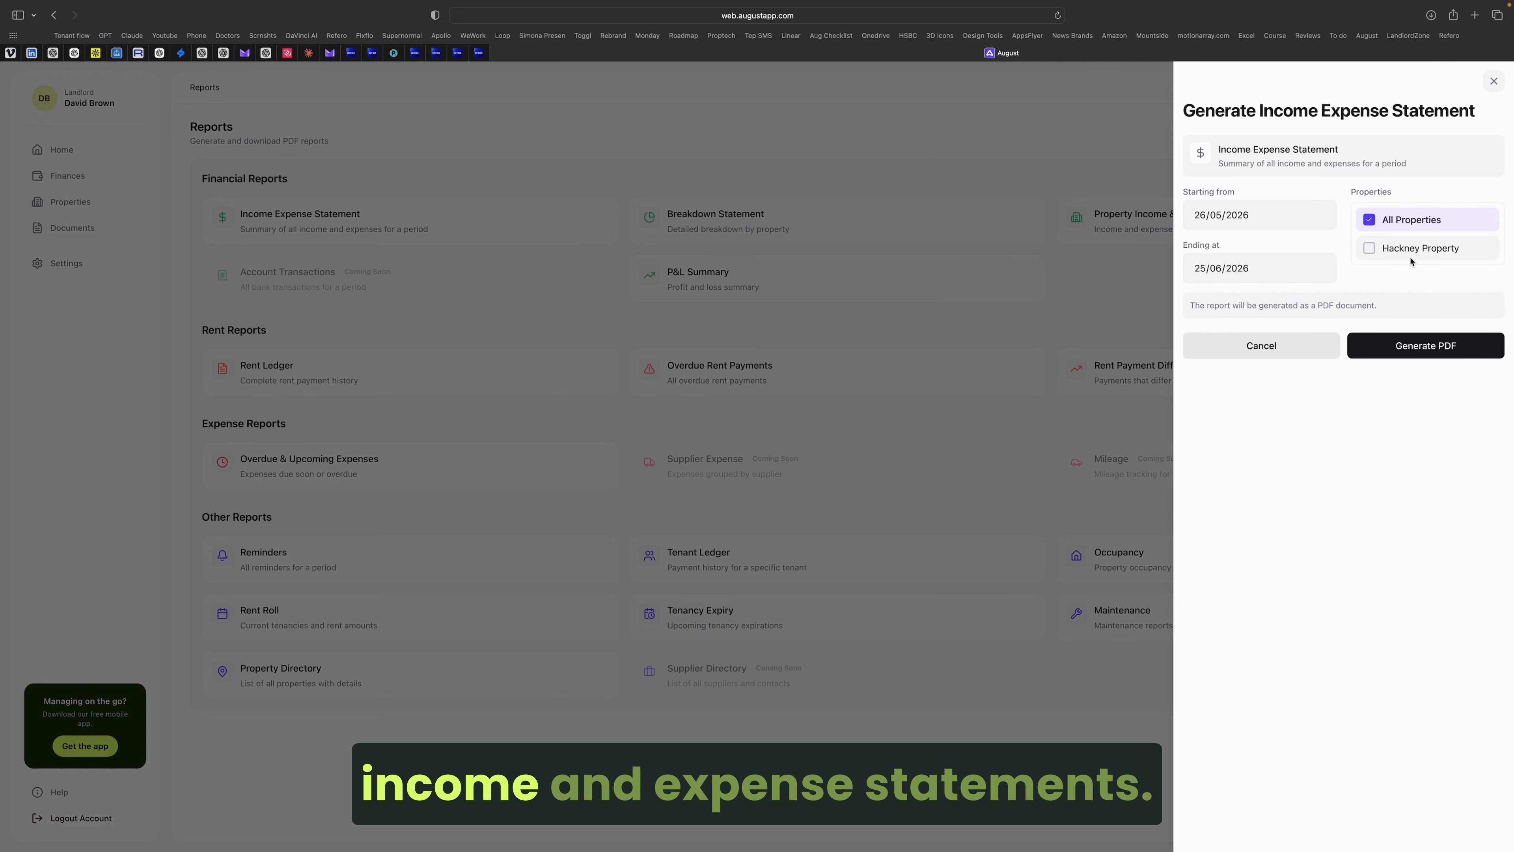
left_click(1493, 82)
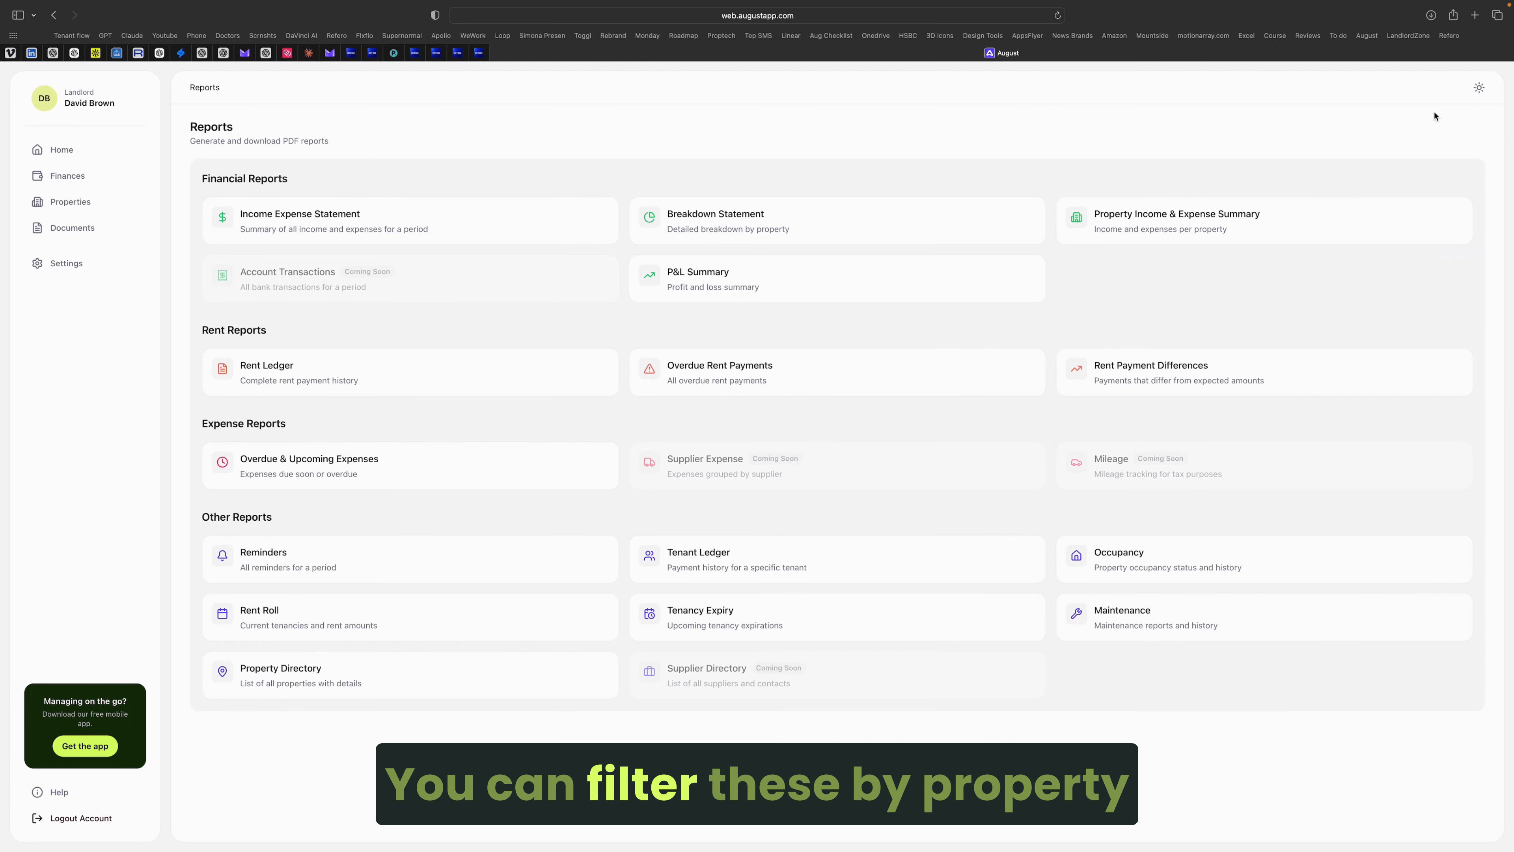
left_click(1157, 353)
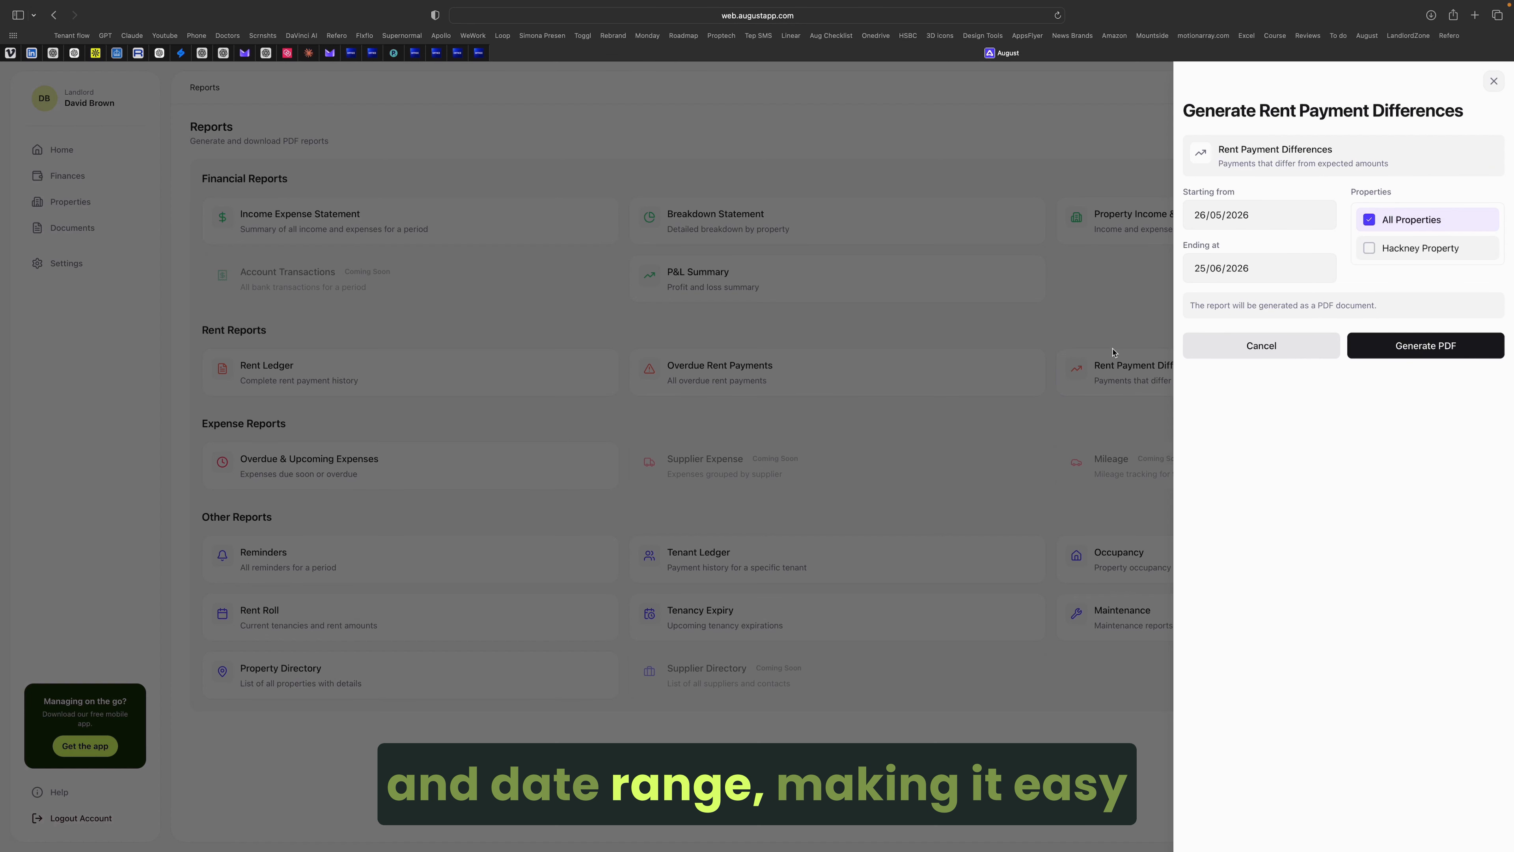
left_click(1493, 81)
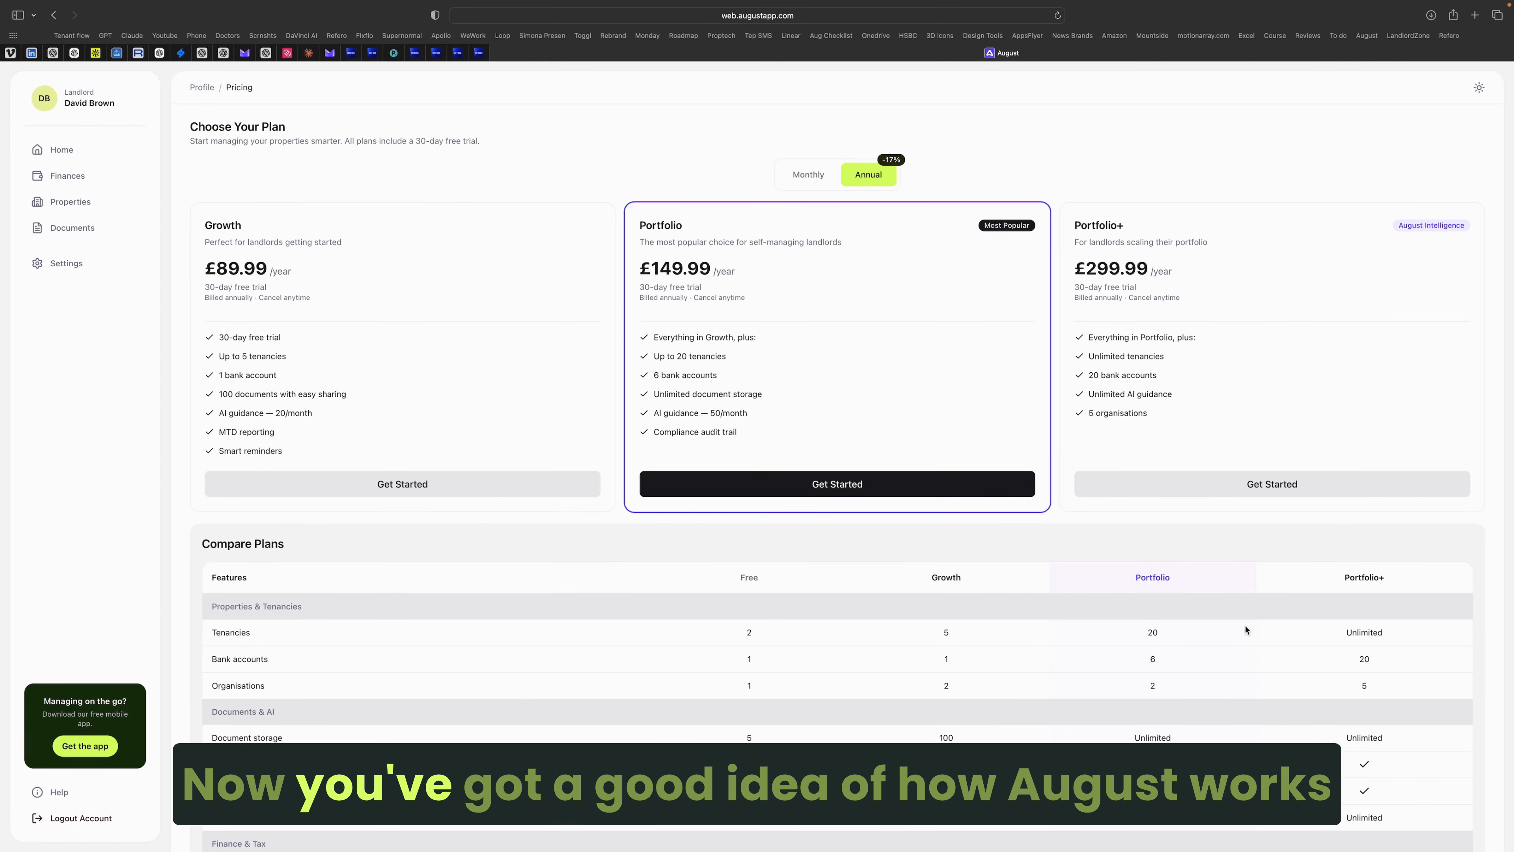
Step: Compare monthly and annual plan prices, then start checkout for the annual Portfolio plan at £149.99
scroll(1243, 626, "down", 5)
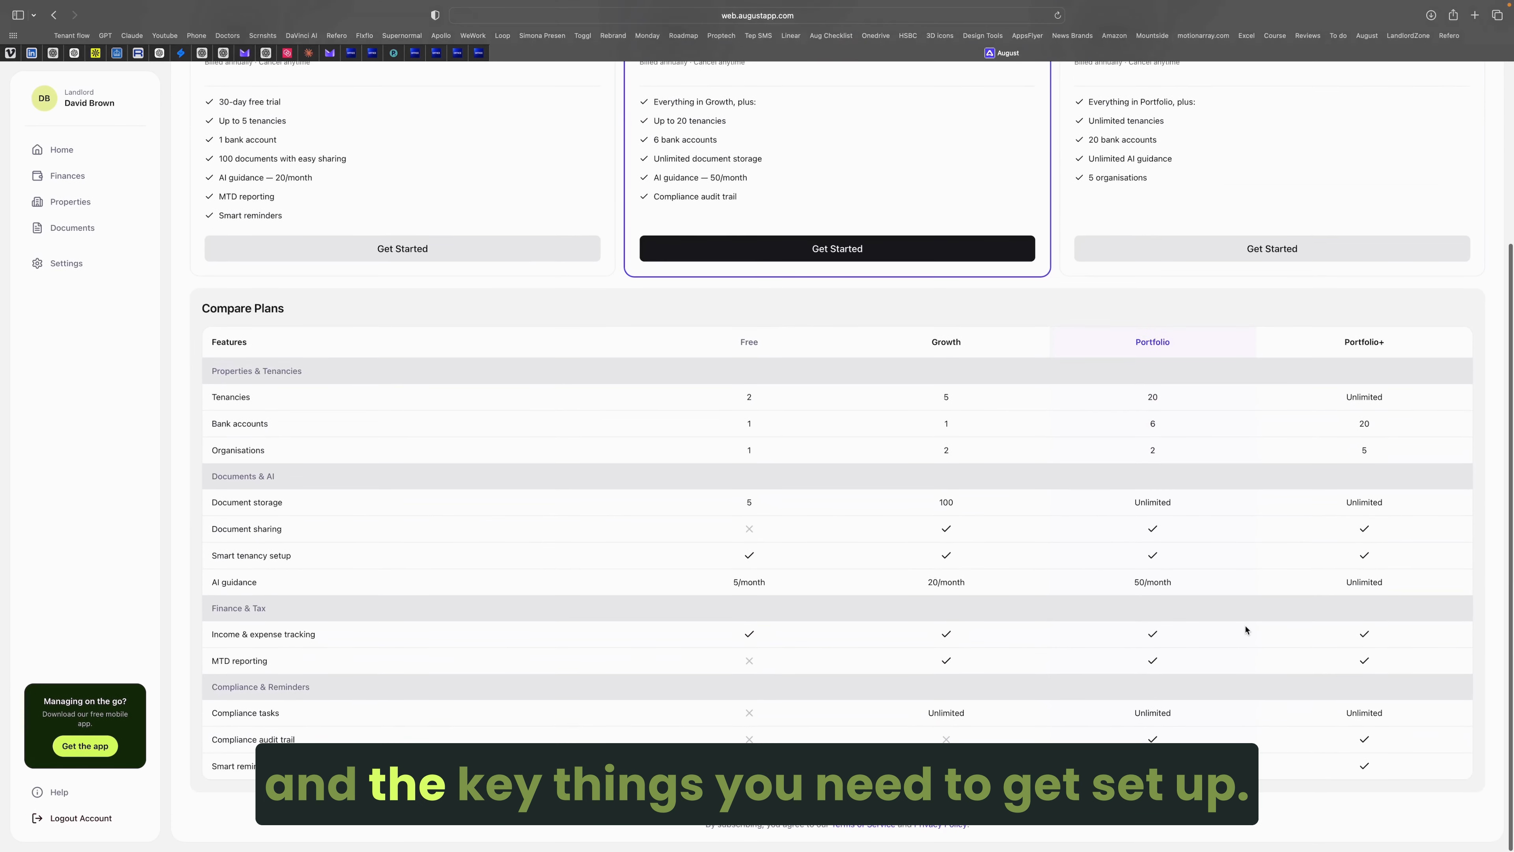
scroll(1245, 629, "up", 5)
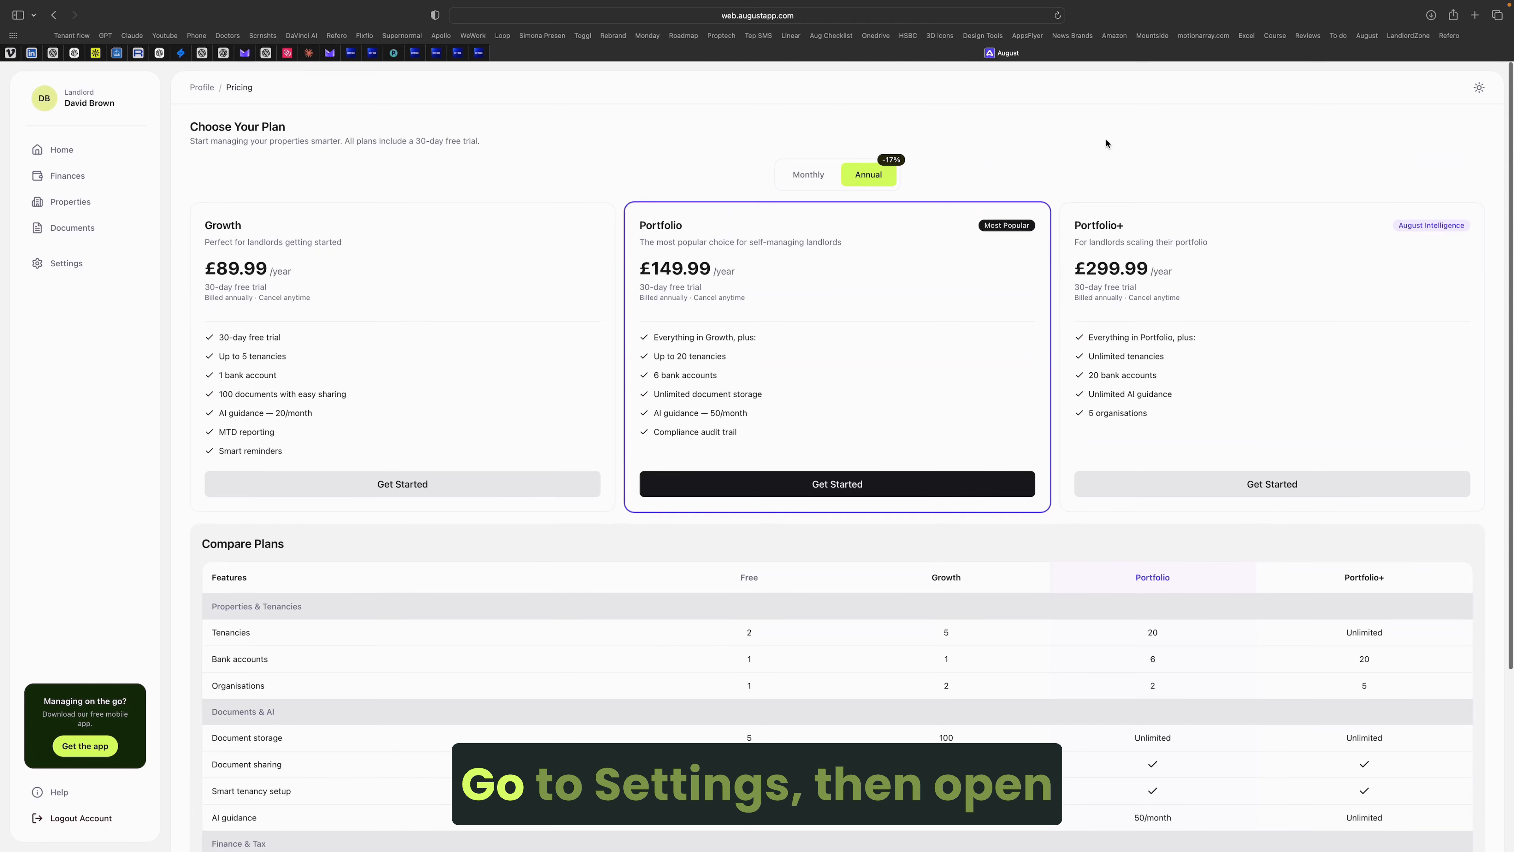
left_click(806, 177)
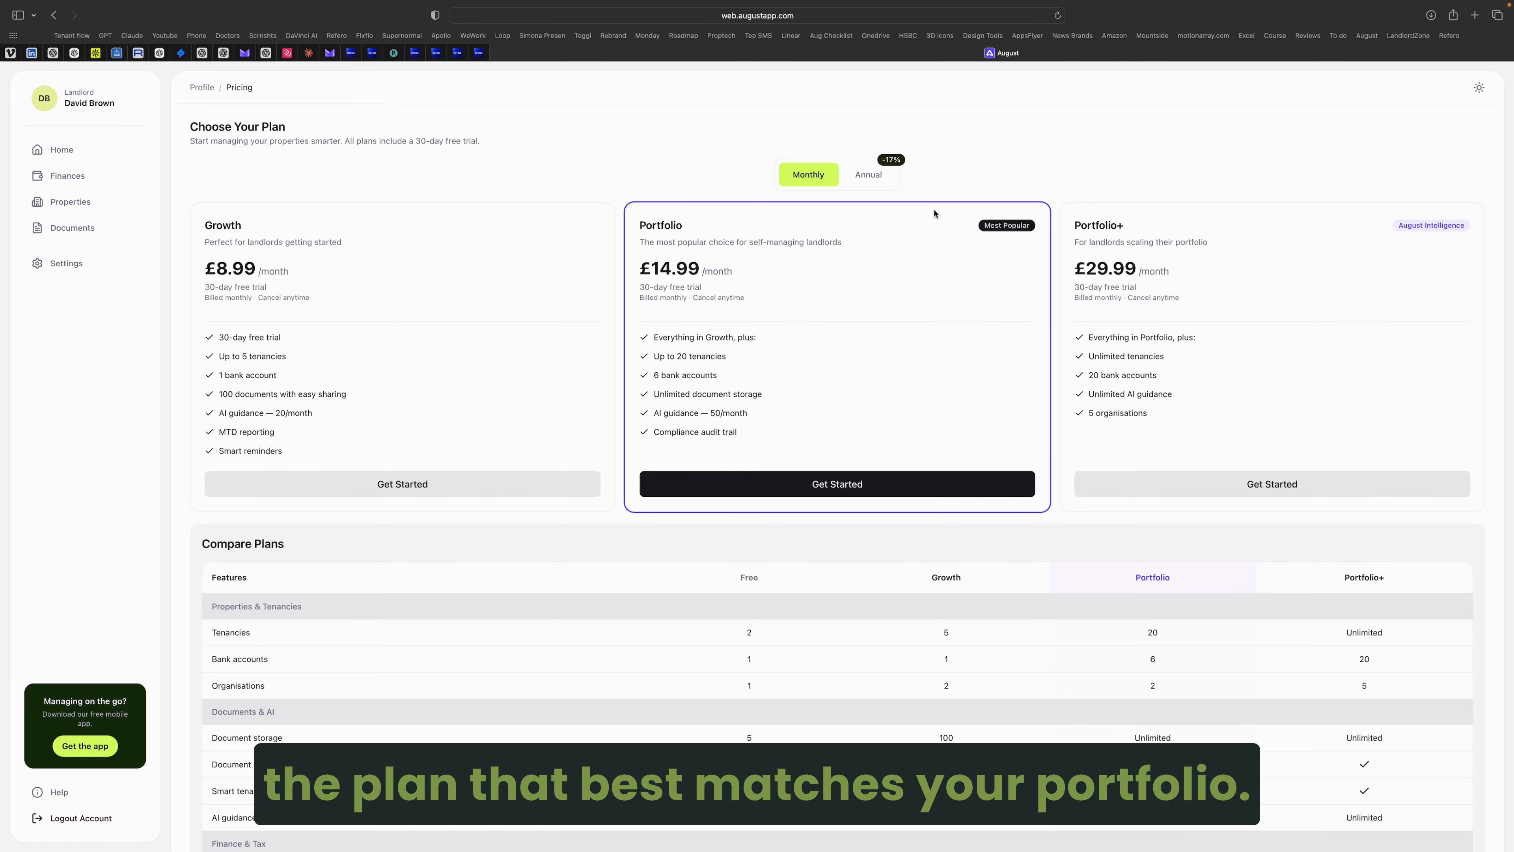
left_click(879, 182)
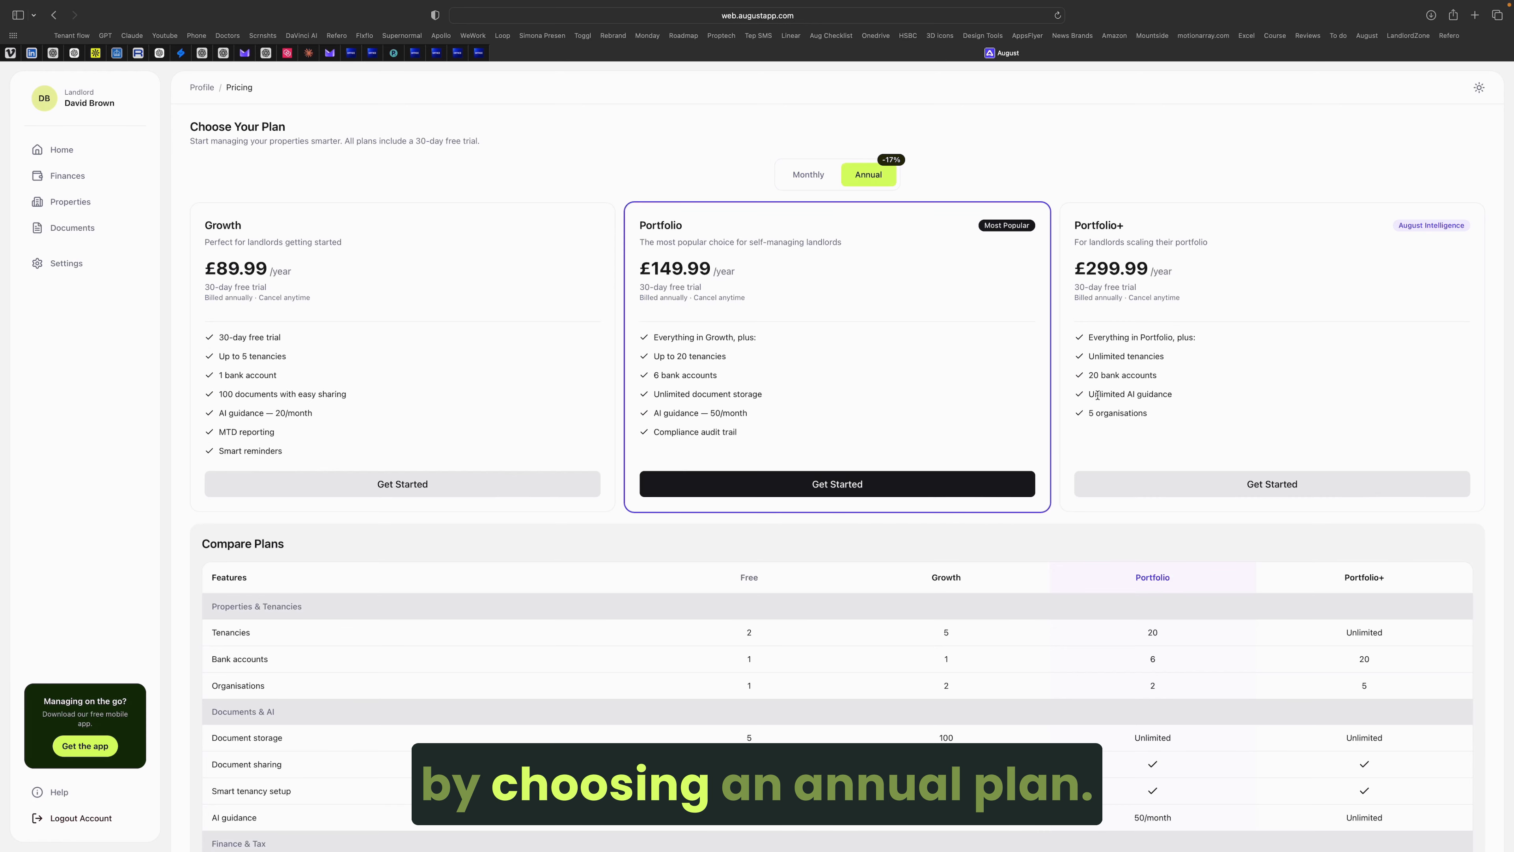
left_click(762, 484)
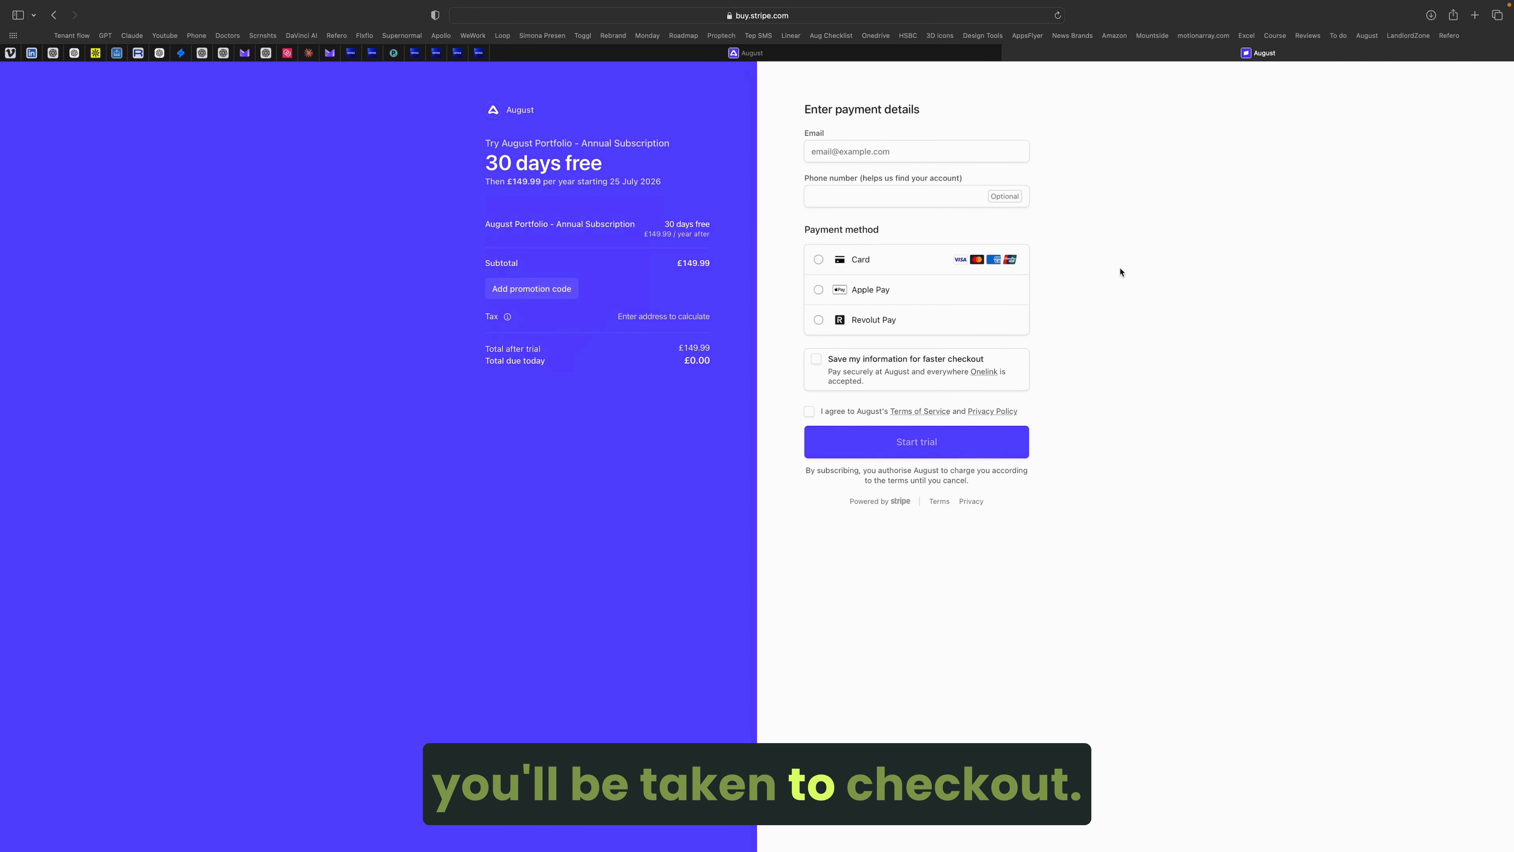
Step: Apply a promotion code in Stripe checkout and select the rejected code
left_click(561, 283)
type("XX")
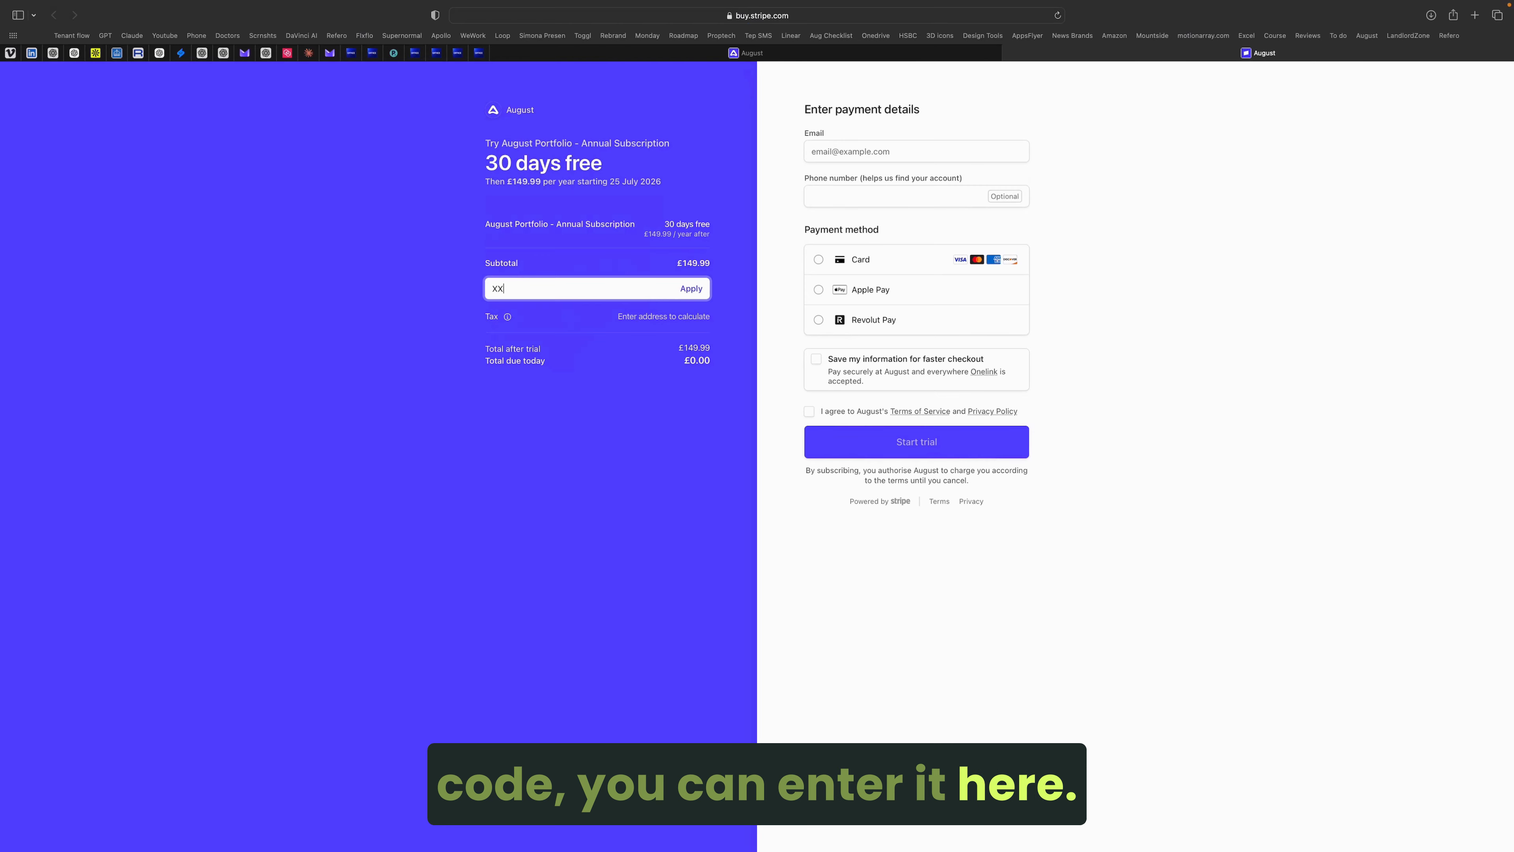
type("XXXXX")
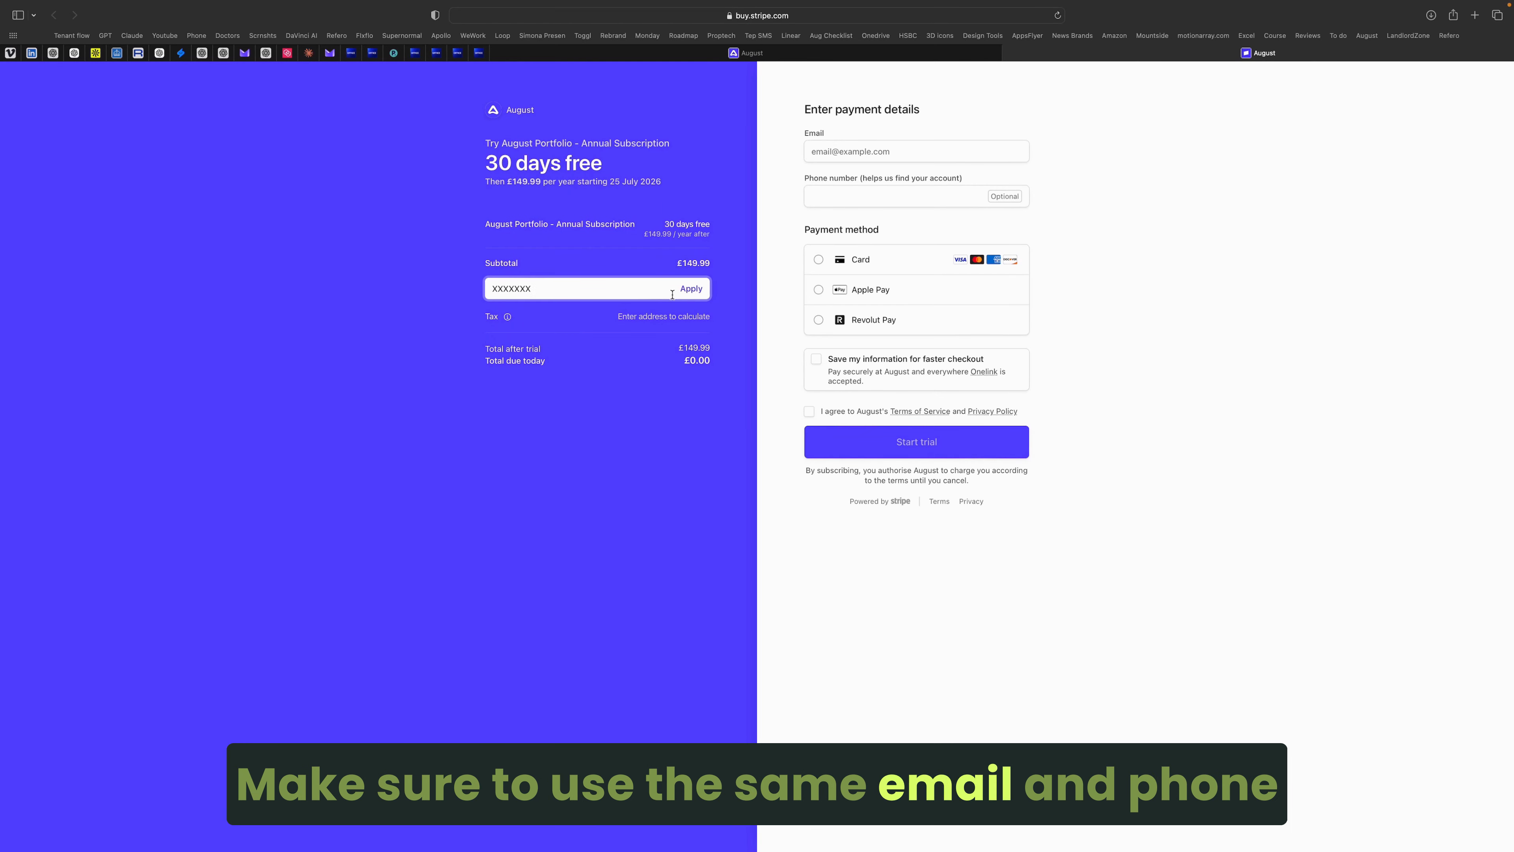
key("Return")
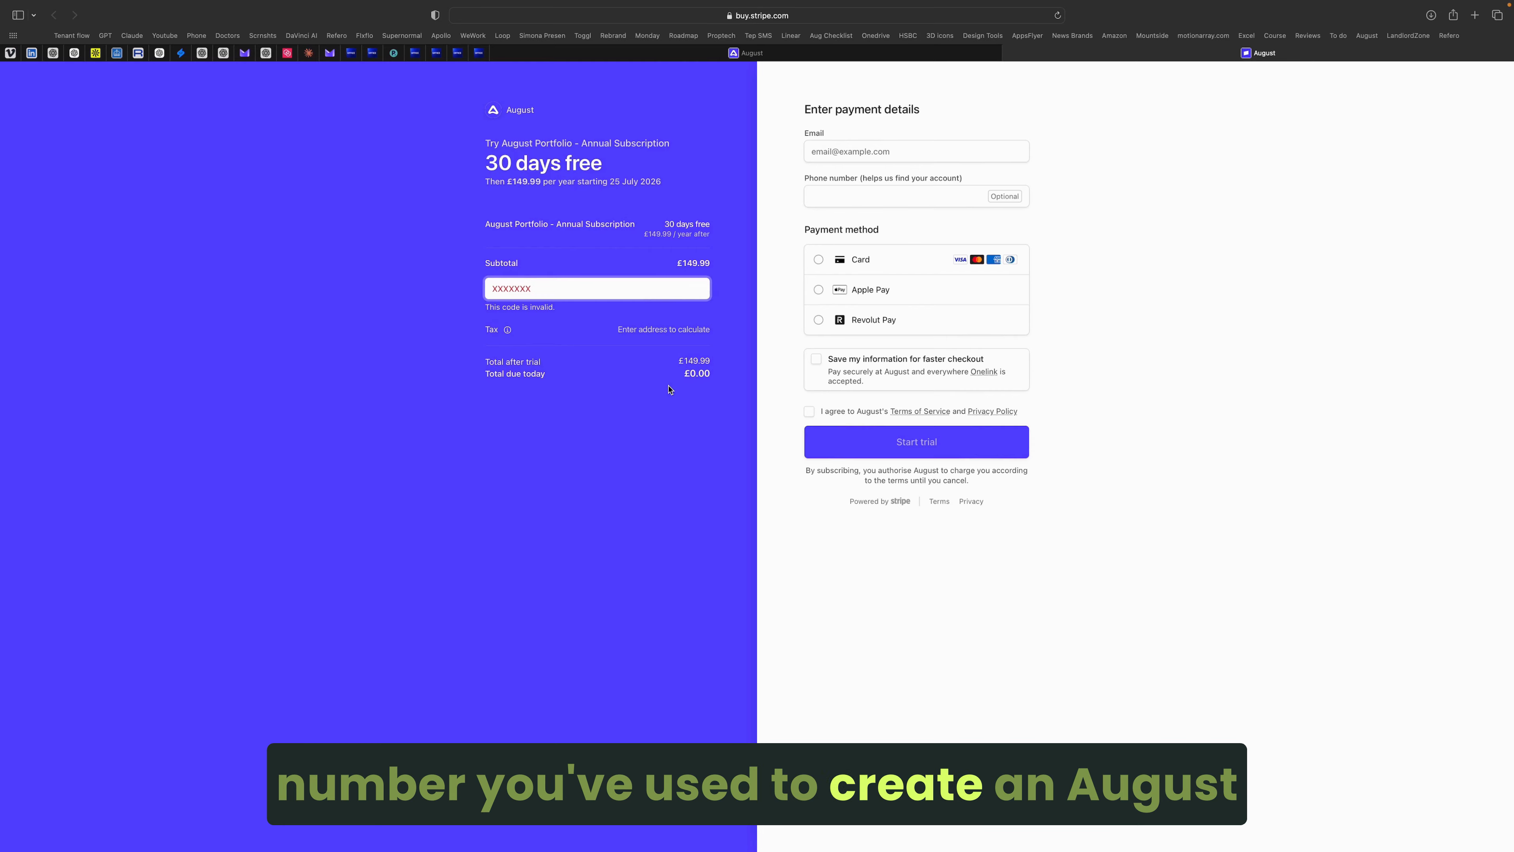
double_click(638, 291)
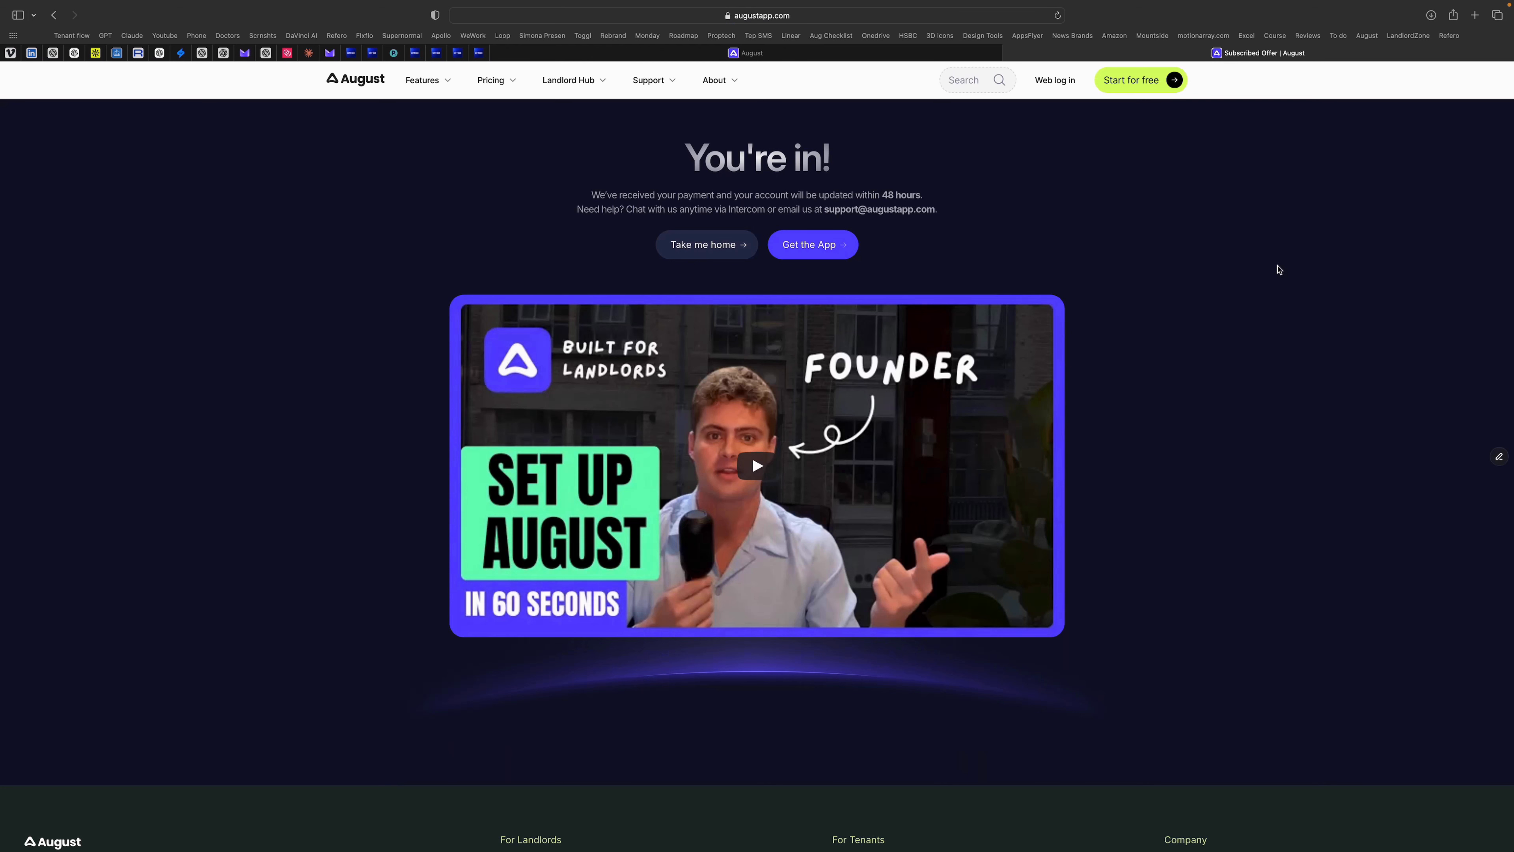
scroll(1279, 270, "down", 2)
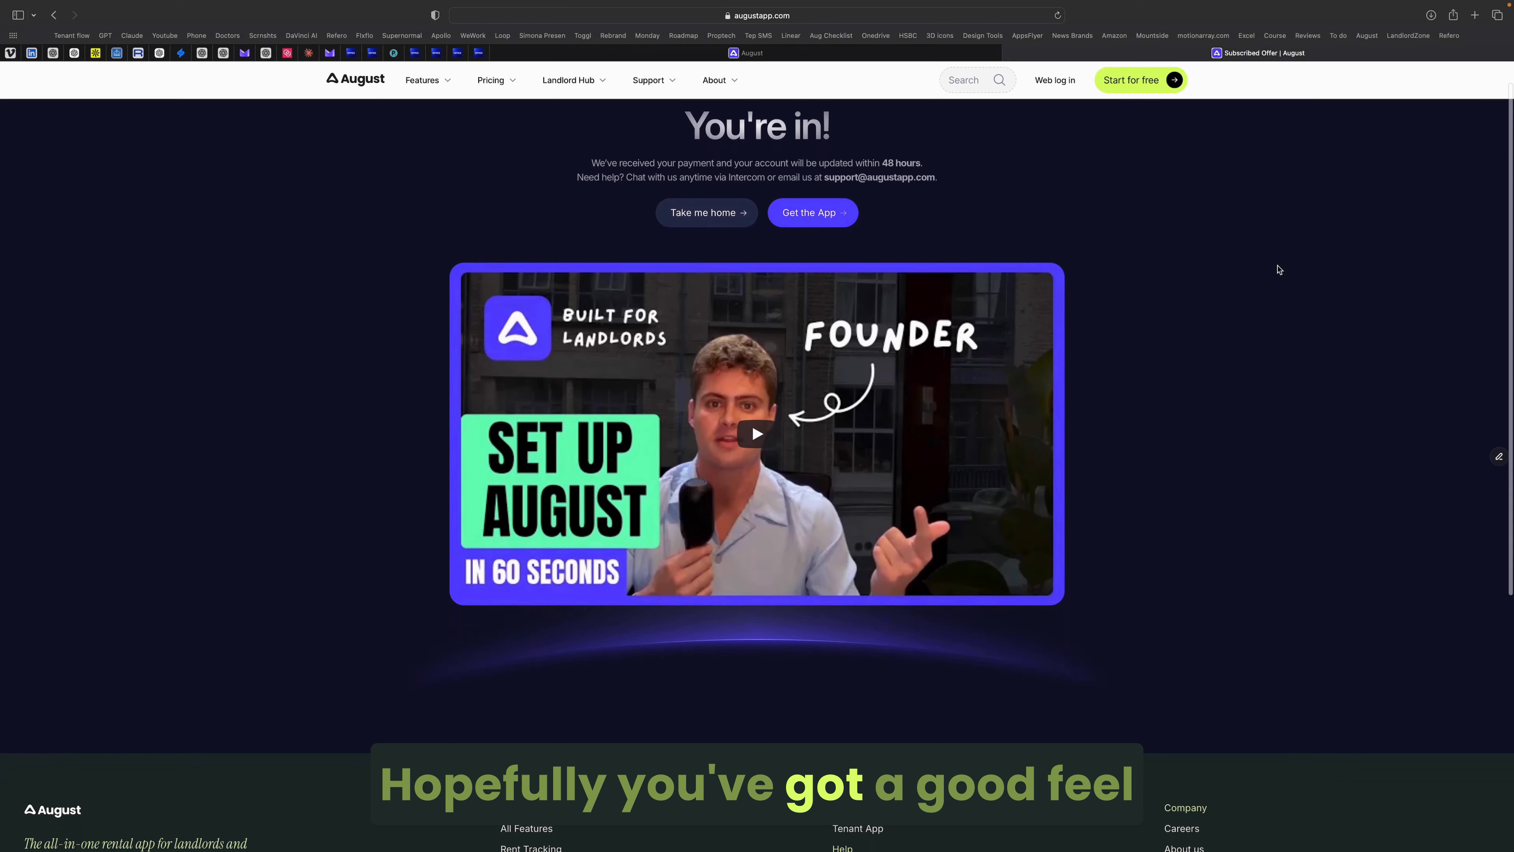
scroll(1279, 270, "up", 2)
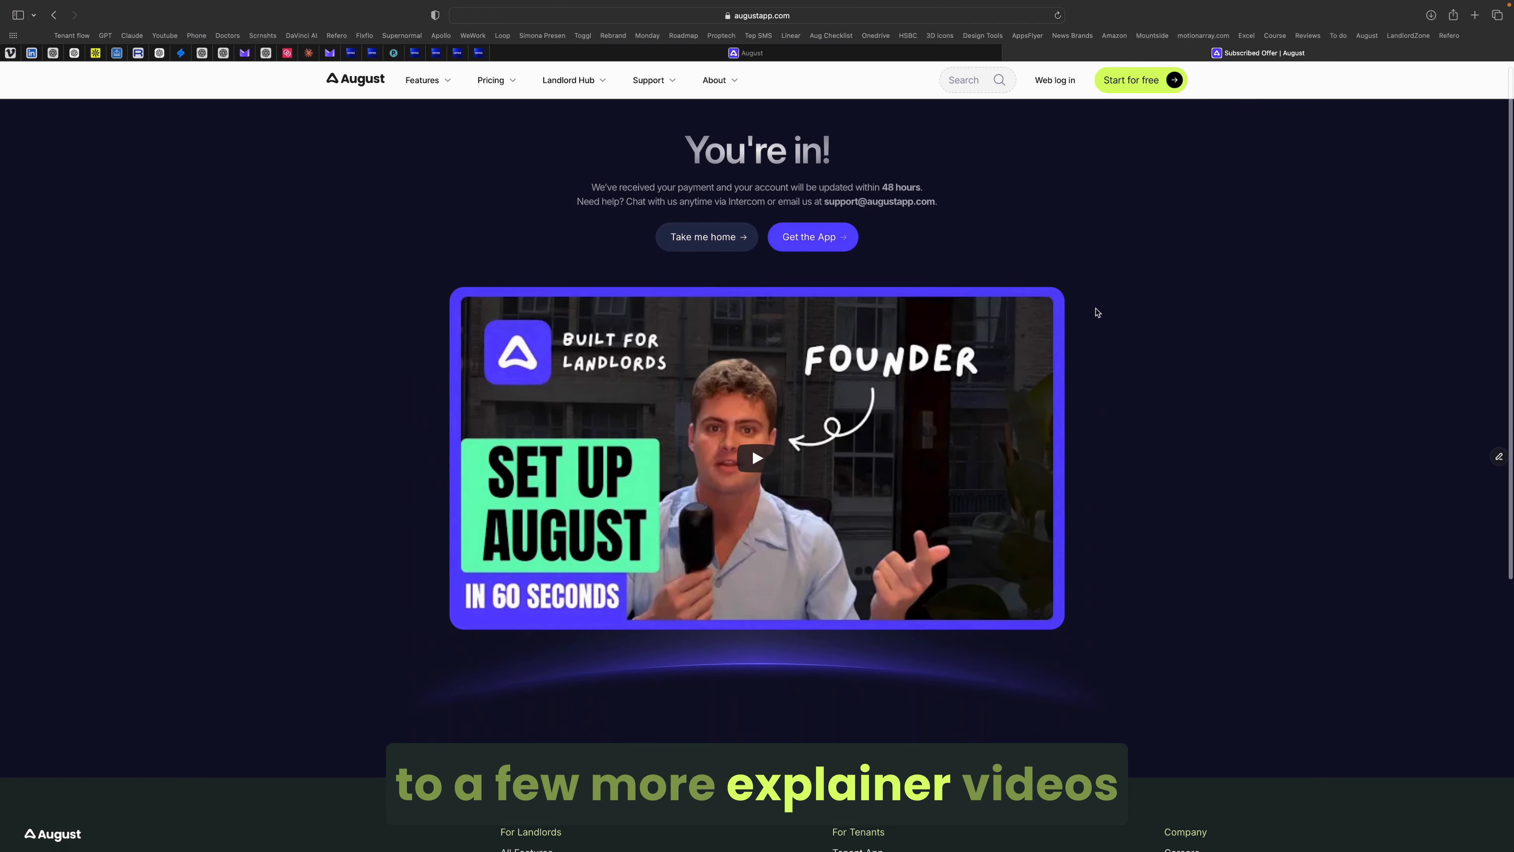
scroll(1096, 311, "down", 10)
scroll(1093, 312, "up", 10)
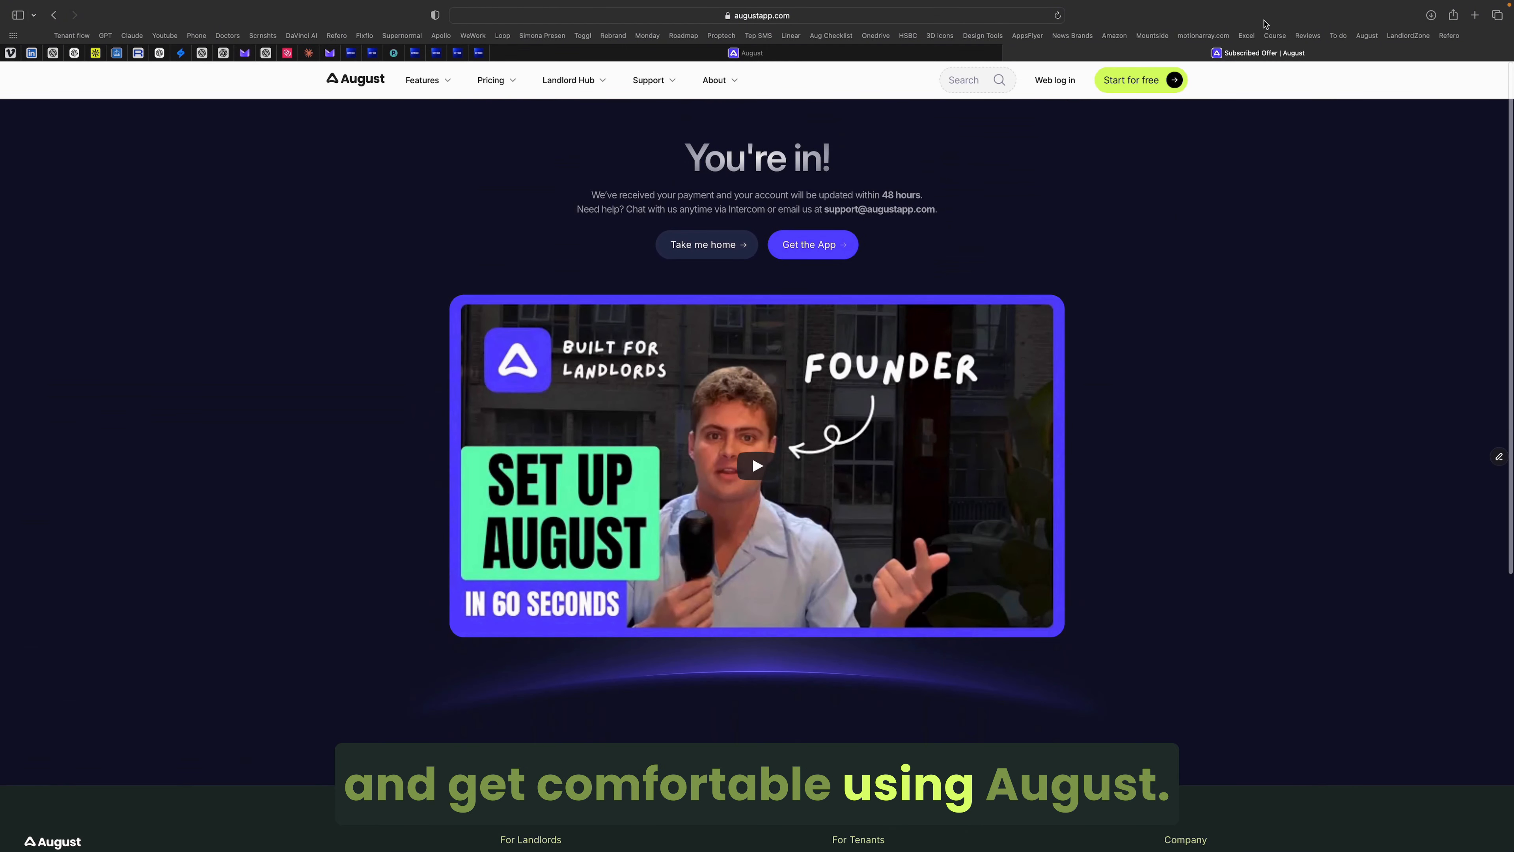
mouse_move(1080, 5)
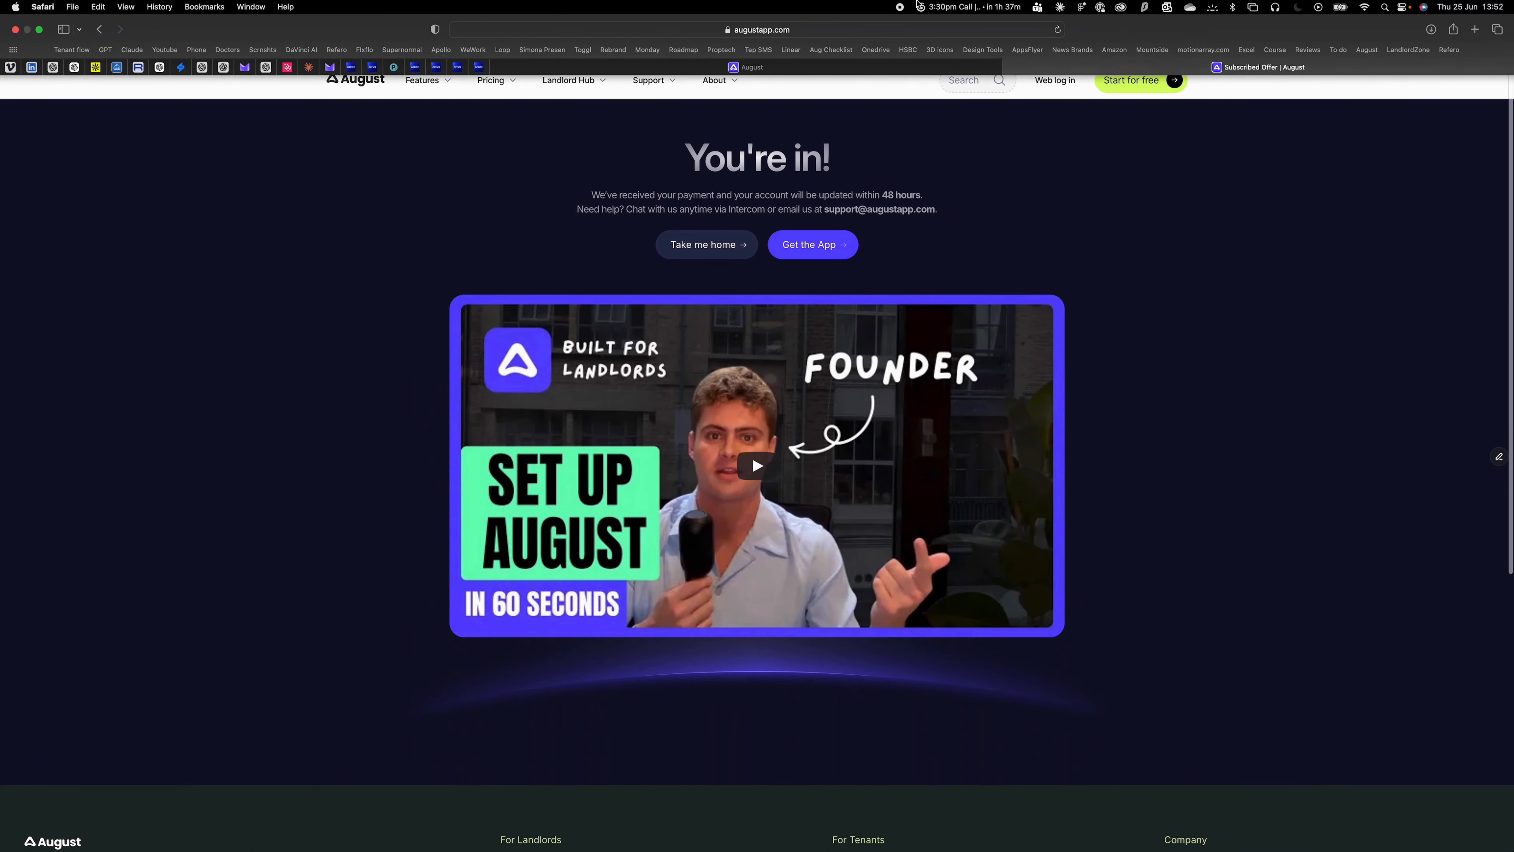